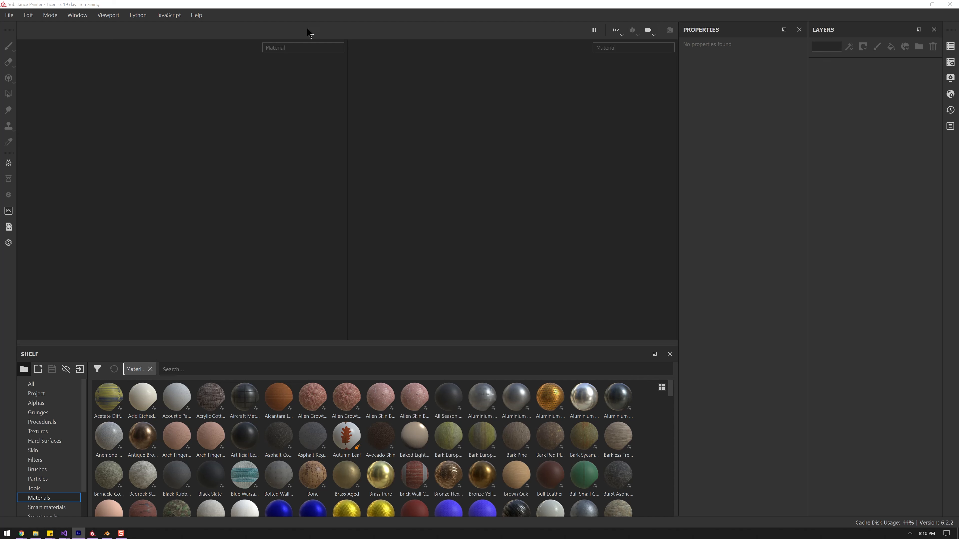
Start a new project with document resolution 2048 and the OpenGL normal map format
click(12, 16)
click(14, 25)
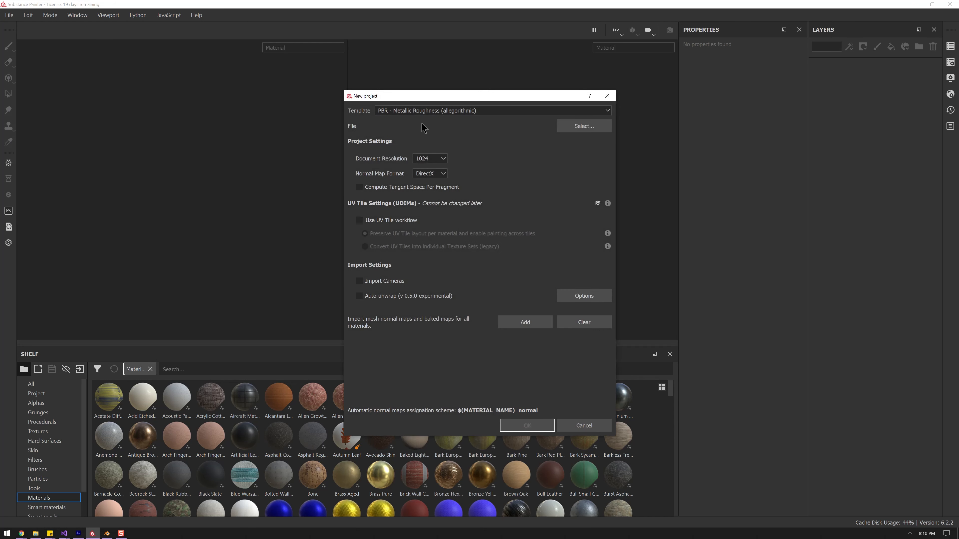
click(425, 158)
click(426, 197)
click(435, 174)
click(433, 188)
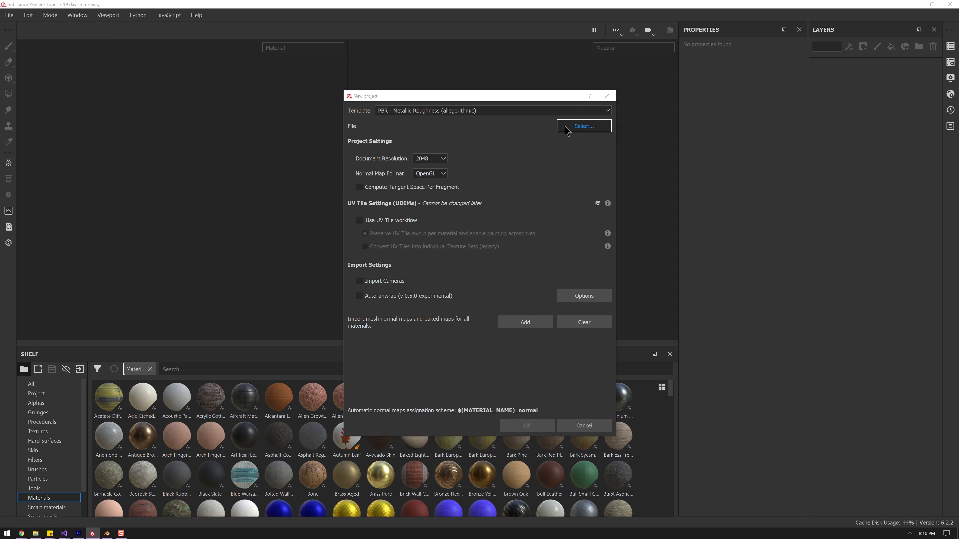
Choose Pipe_2.fbx as the project mesh and create the project
click(582, 126)
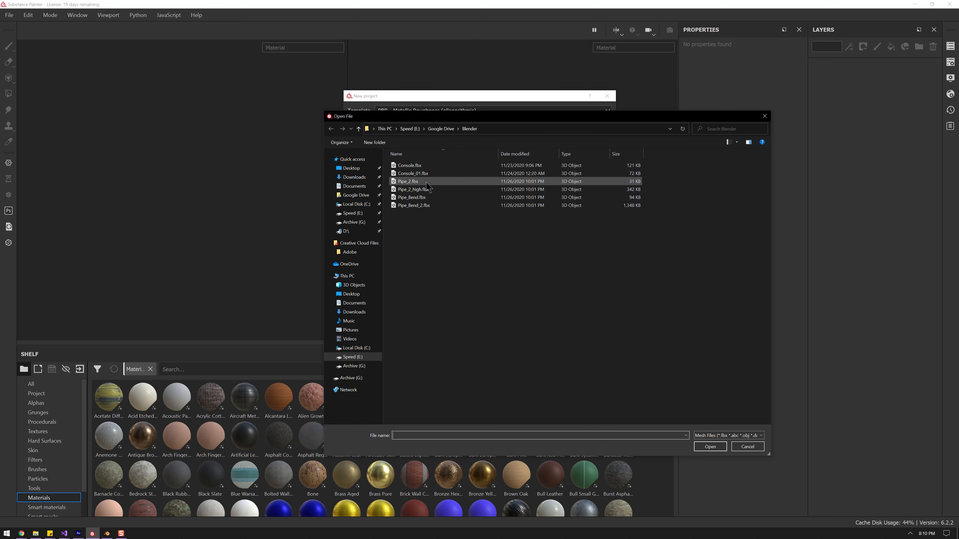
double_click(417, 182)
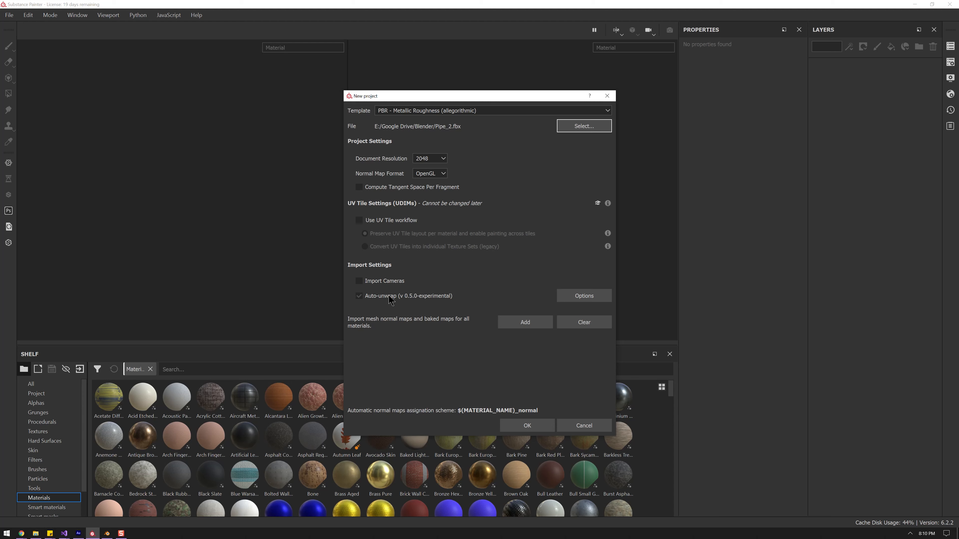
click(539, 425)
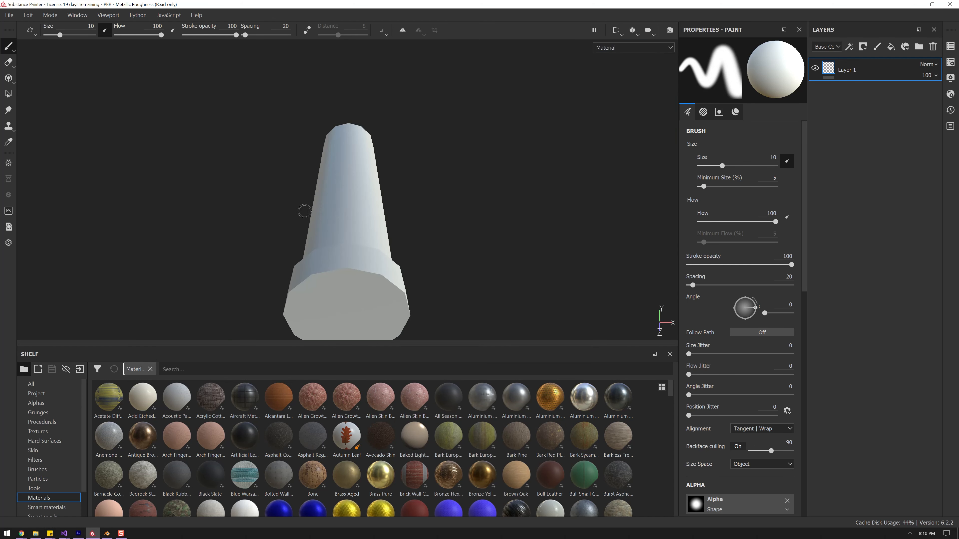
Add an Ambient occlusion channel to the pipe's texture set
alt+drag(247, 257, 302, 211)
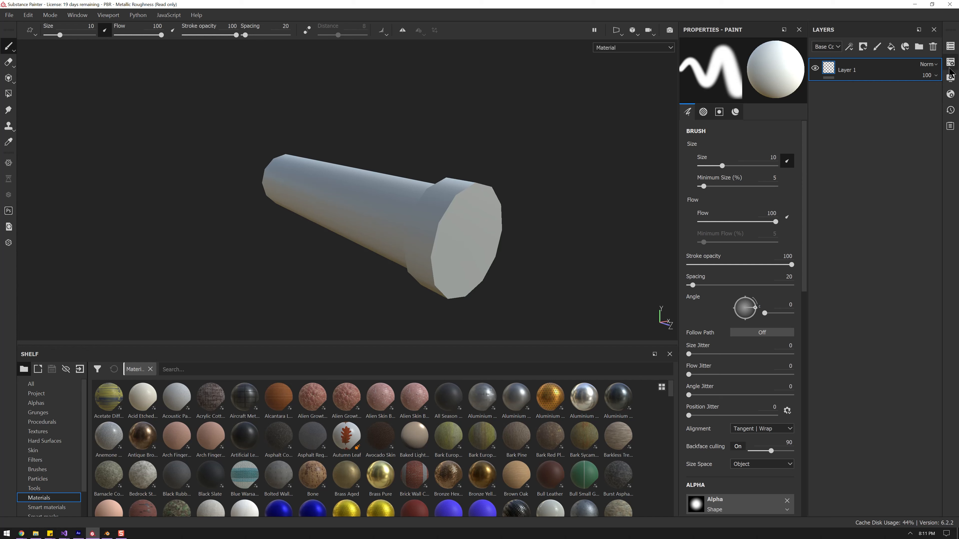
click(951, 63)
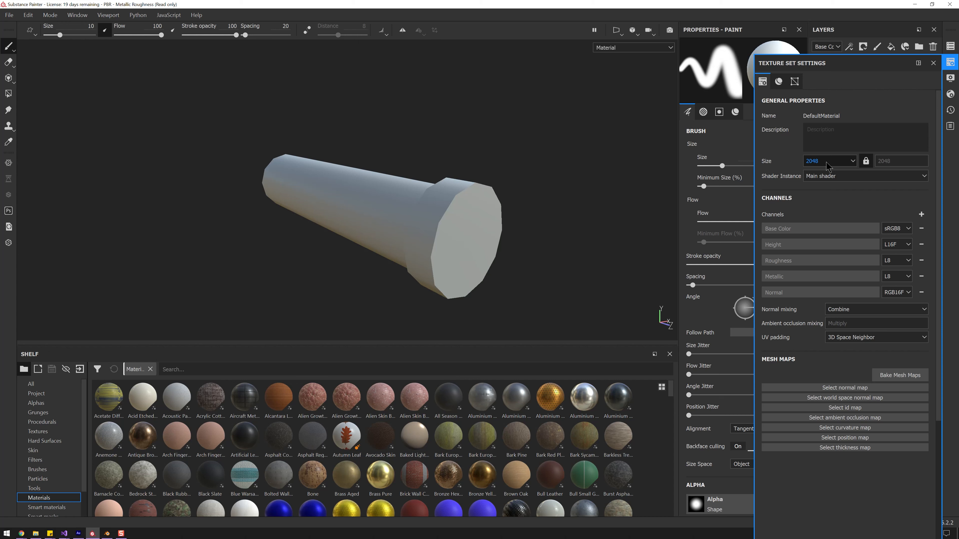
click(824, 167)
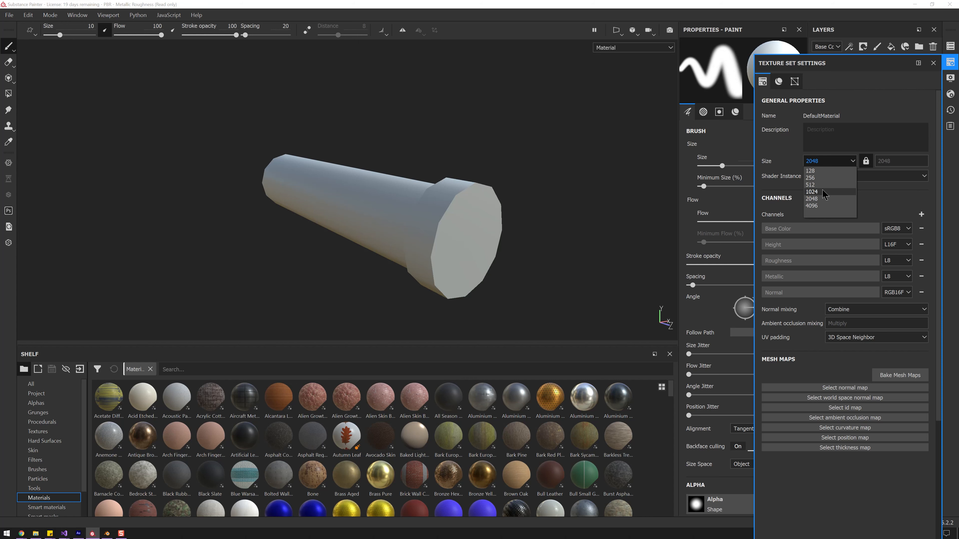
click(795, 151)
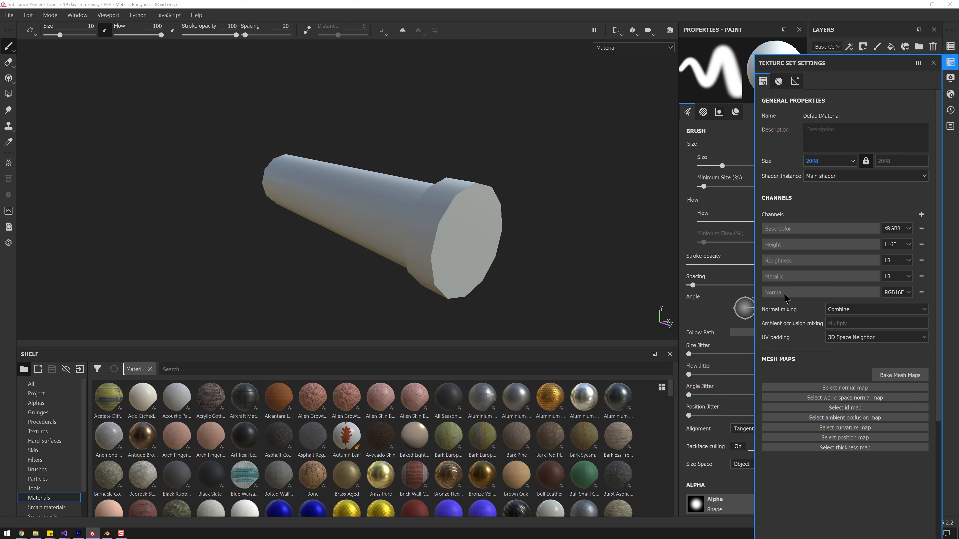
click(921, 215)
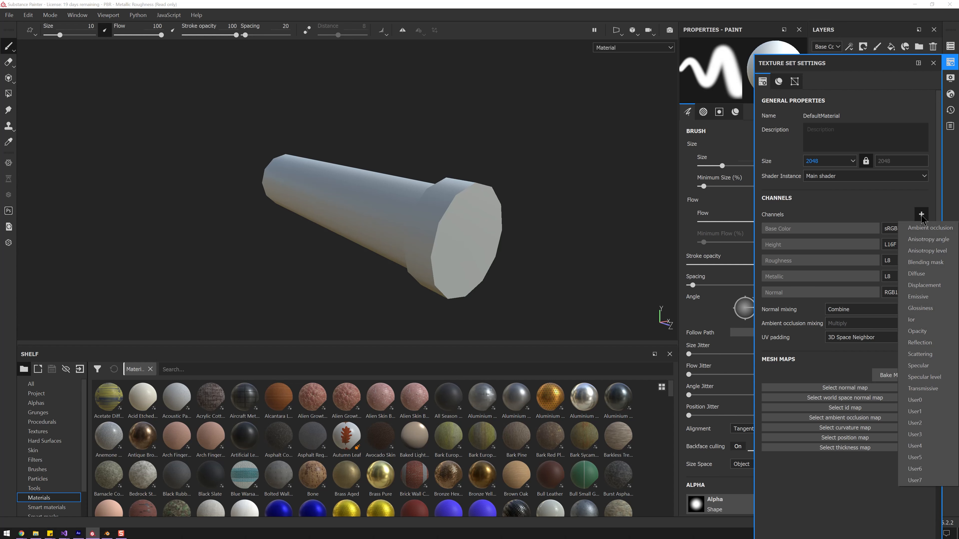
click(918, 230)
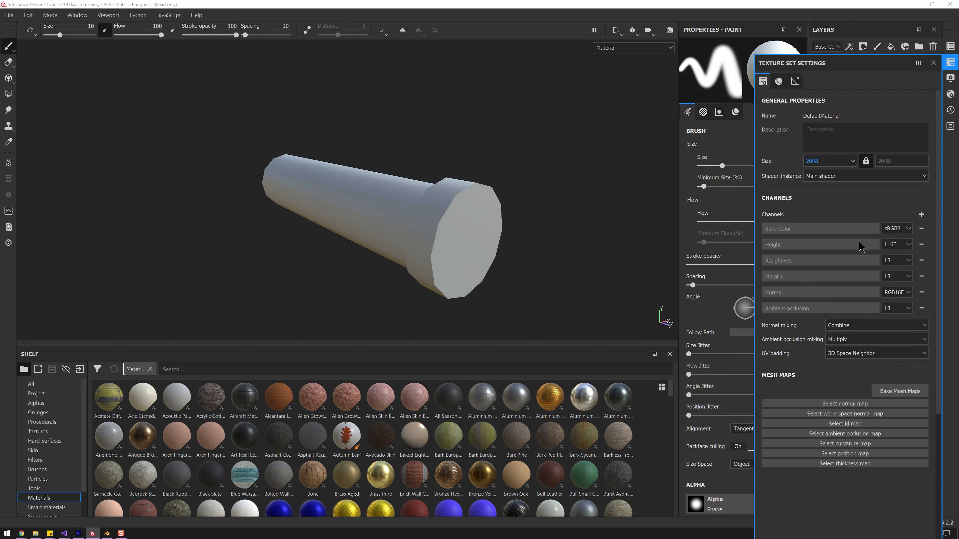
Rename the DefaultMaterial texture set as Pipe_2_M
click(951, 46)
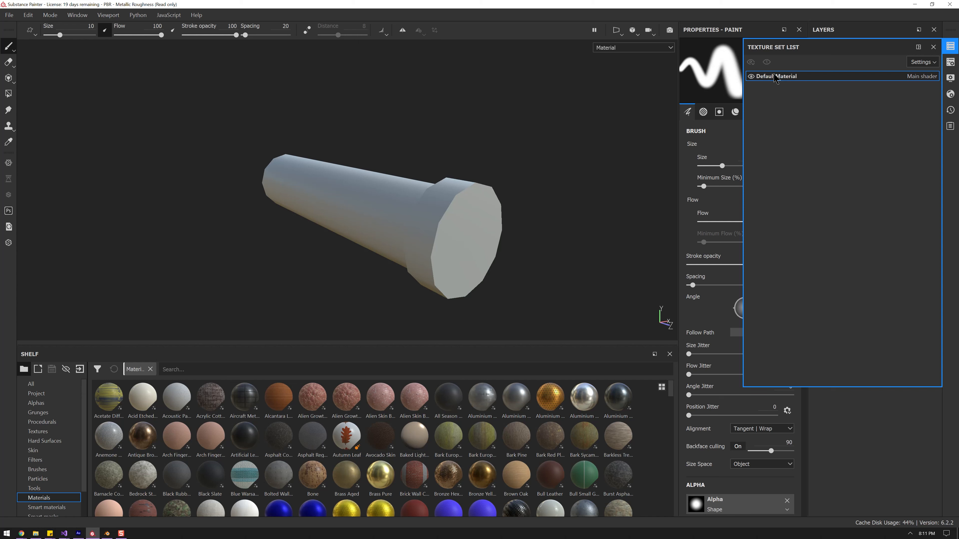
double_click(774, 74)
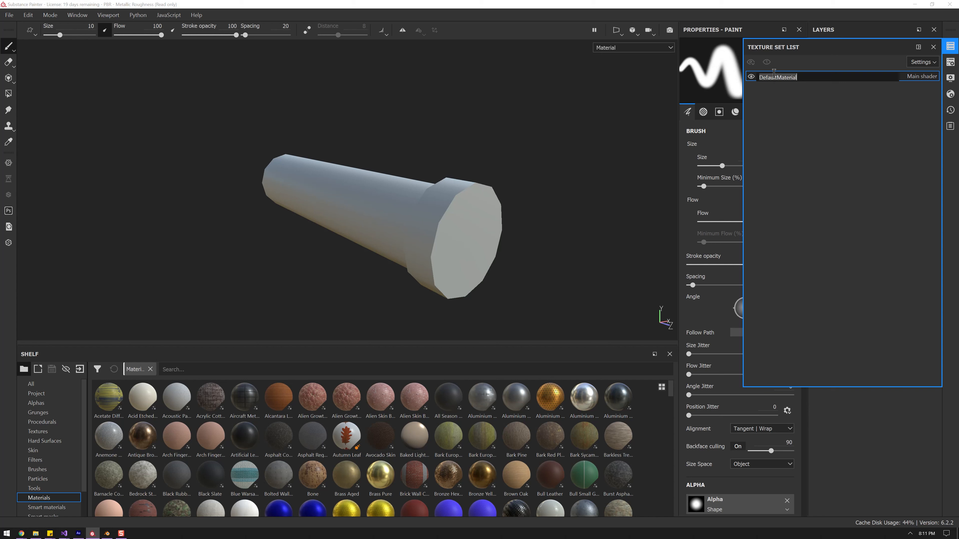
text(Pipe_2_M)
key(Return)
Bake all mesh maps for the pipe's texture set with the default baking settings
click(951, 62)
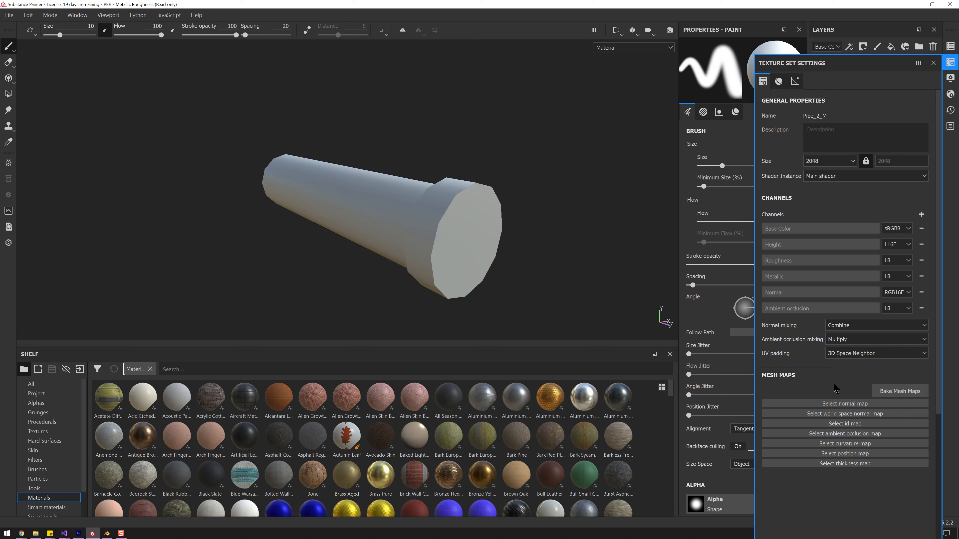
click(888, 395)
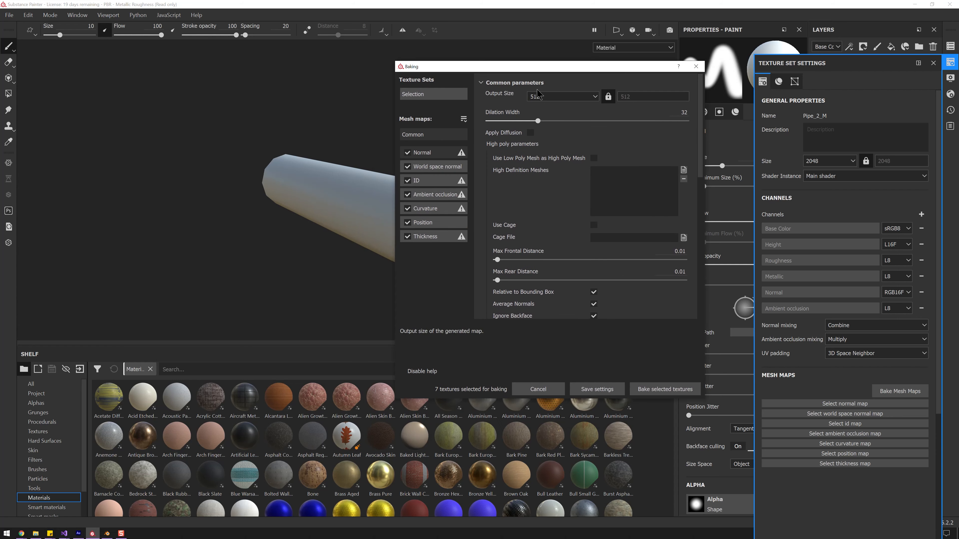
drag(552, 67, 701, 68)
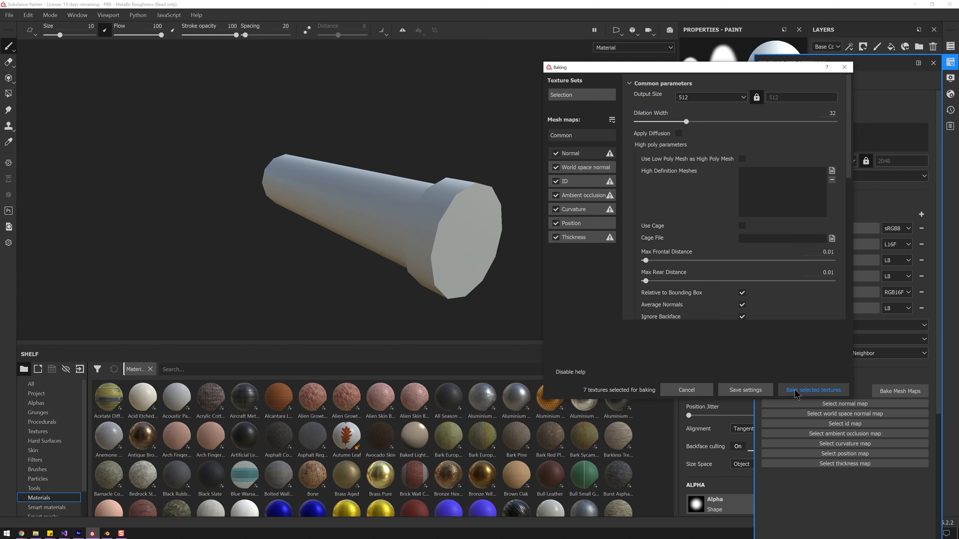
click(803, 395)
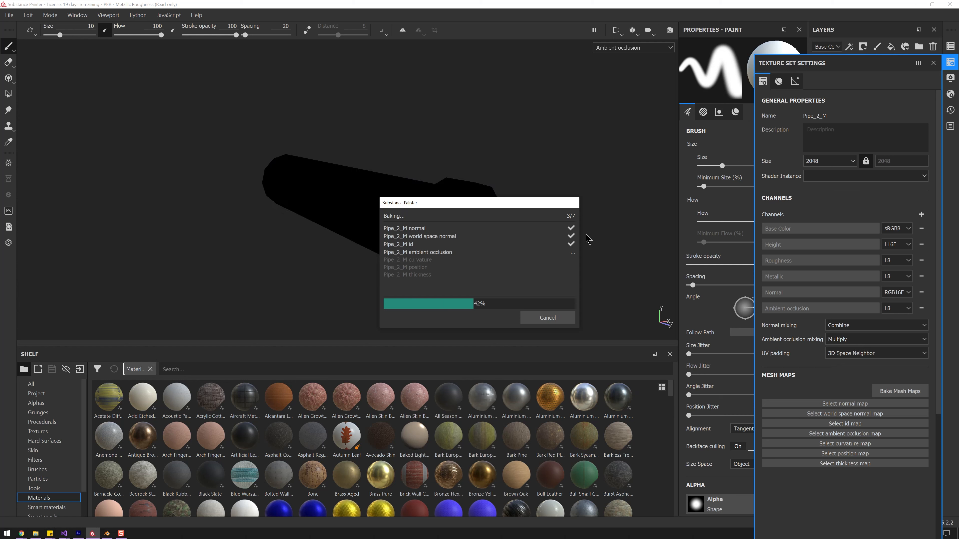
click(548, 318)
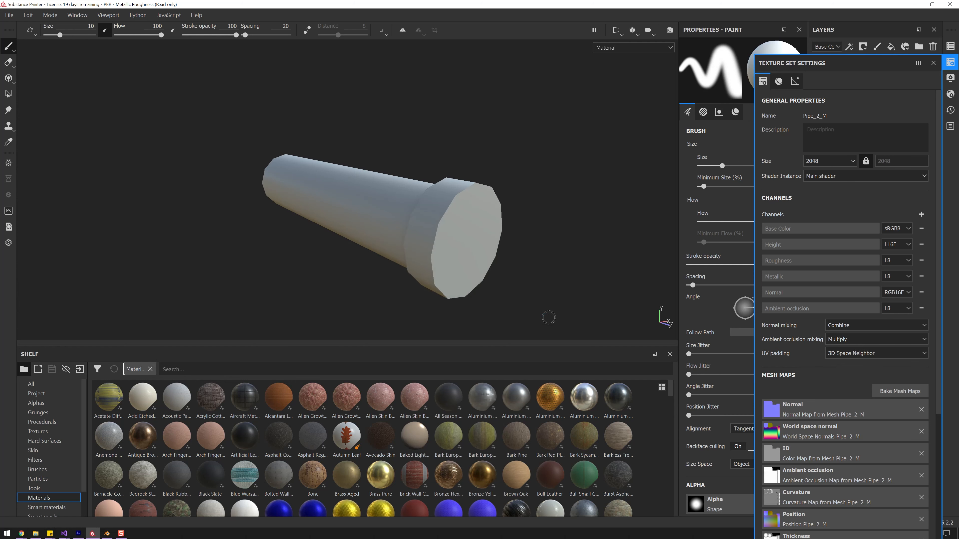
Examine the baked mesh maps on the pipe from several angles, including Curvature and Thickness, ending in the material view
alt+drag(376, 274, 472, 208)
key(b)
click(627, 48)
scroll(622, 79, down, 3)
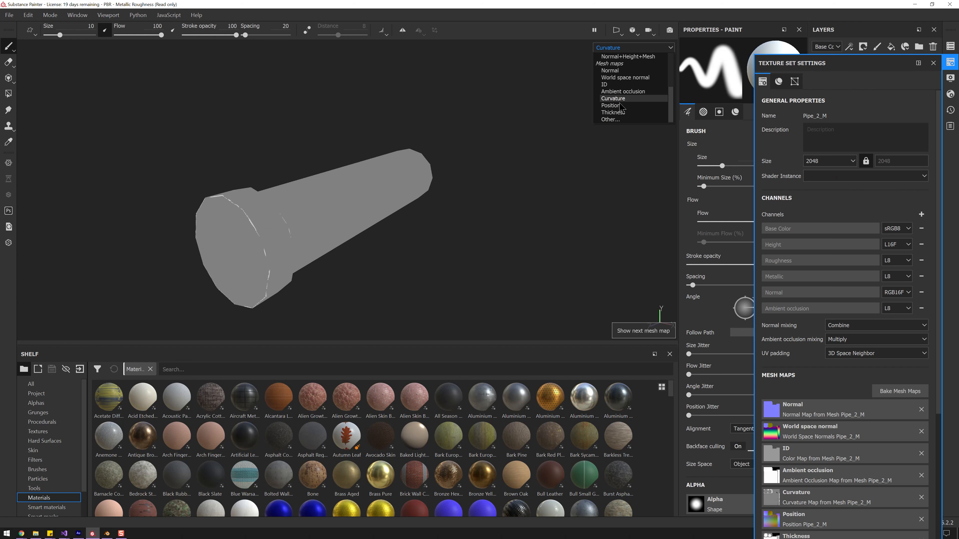
click(522, 117)
alt+drag(348, 212, 531, 193)
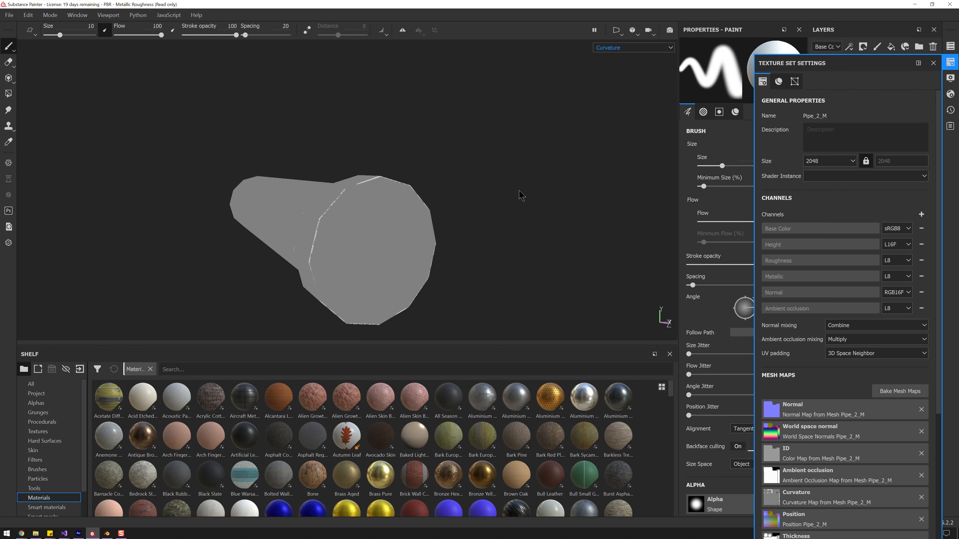
key(b)
key(b)
alt+drag(253, 227, 432, 209)
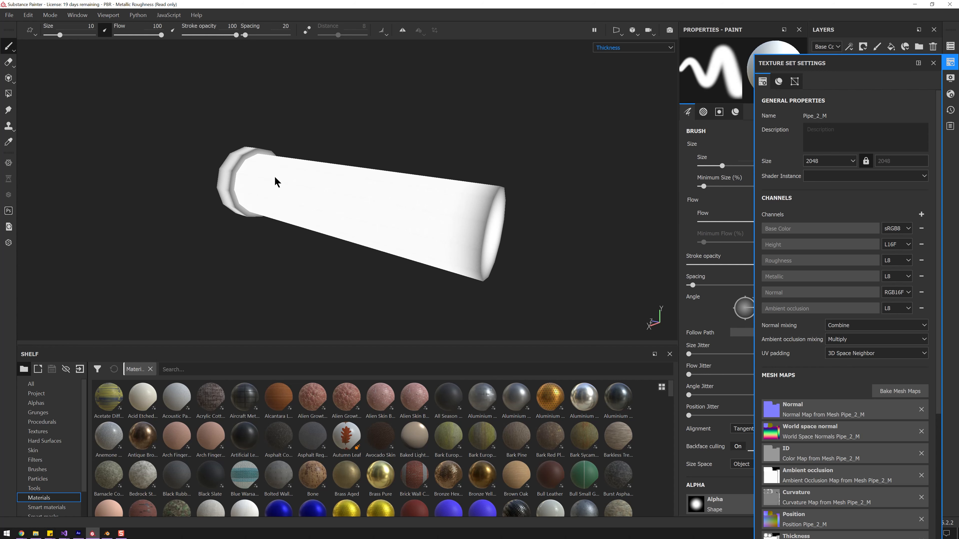
key(b)
key(b)
key(b)
key(b)
key(m)
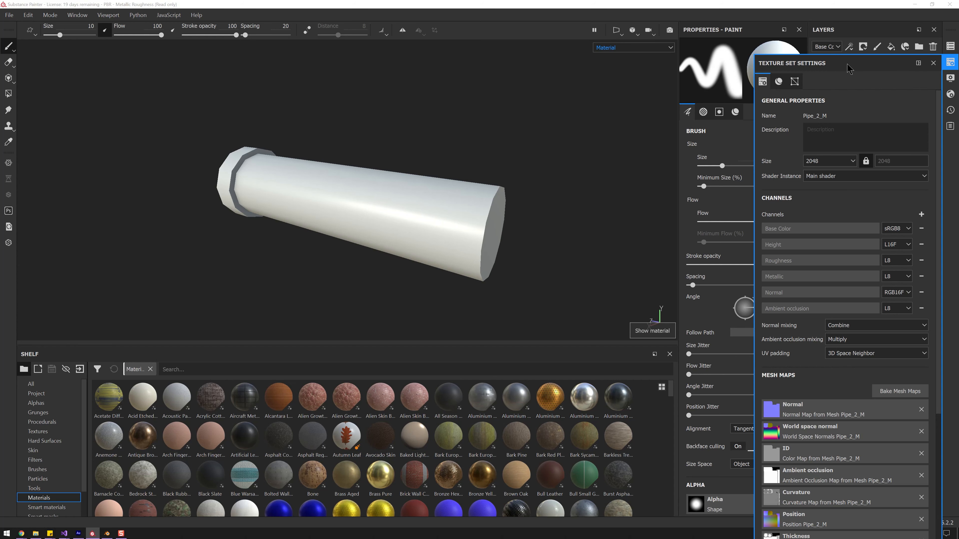
Dock the texture set settings beside the properties and configure baking with output size 1024 and Pipe_2_high.fbx as the high definition mesh
drag(842, 72, 604, 64)
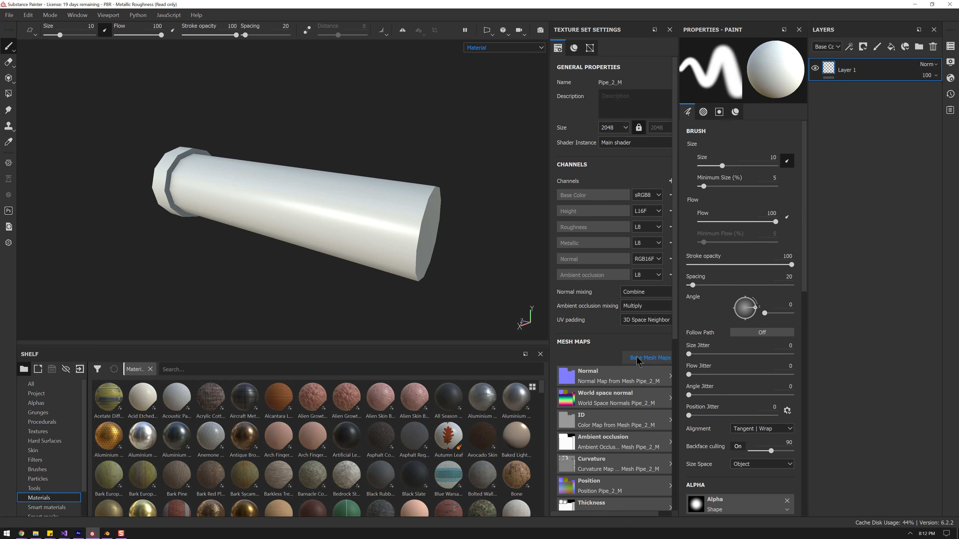
click(638, 358)
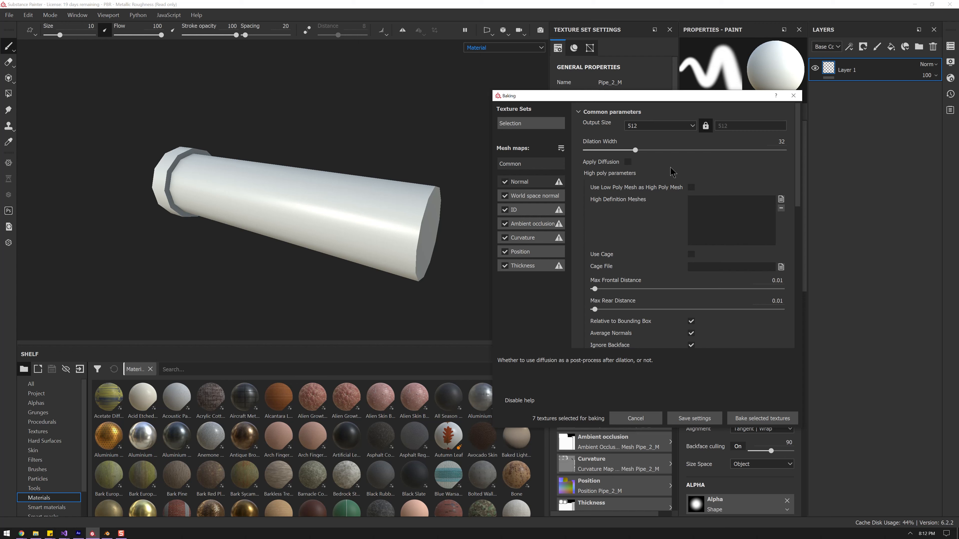
click(659, 125)
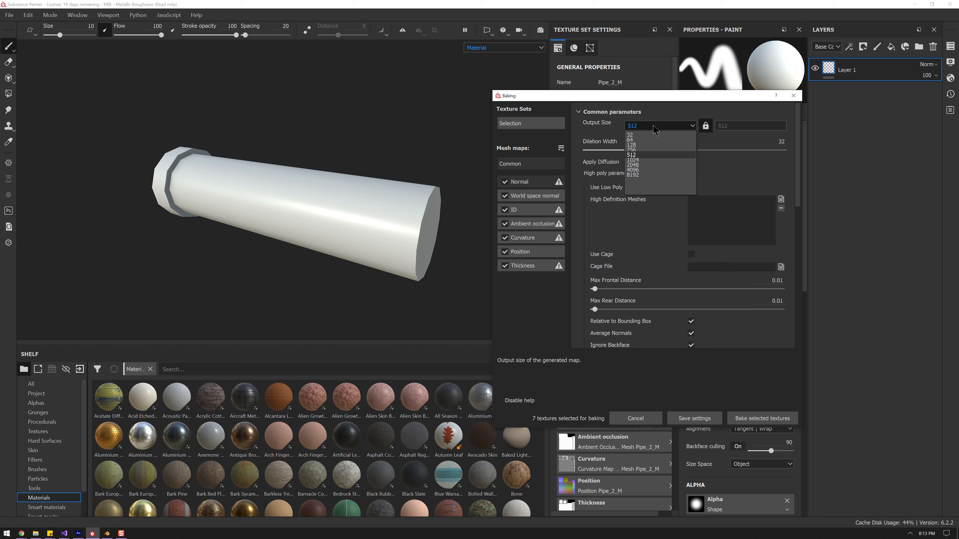
click(641, 166)
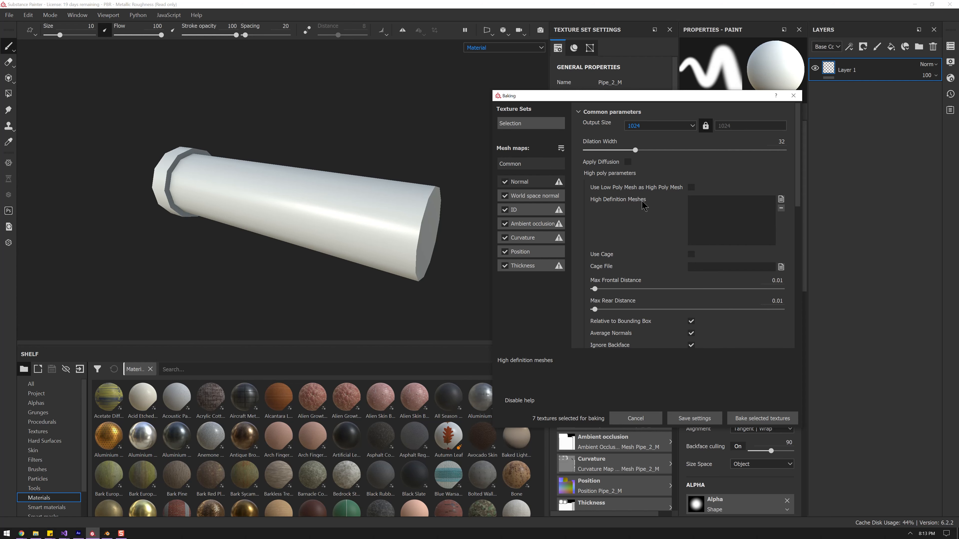
click(780, 199)
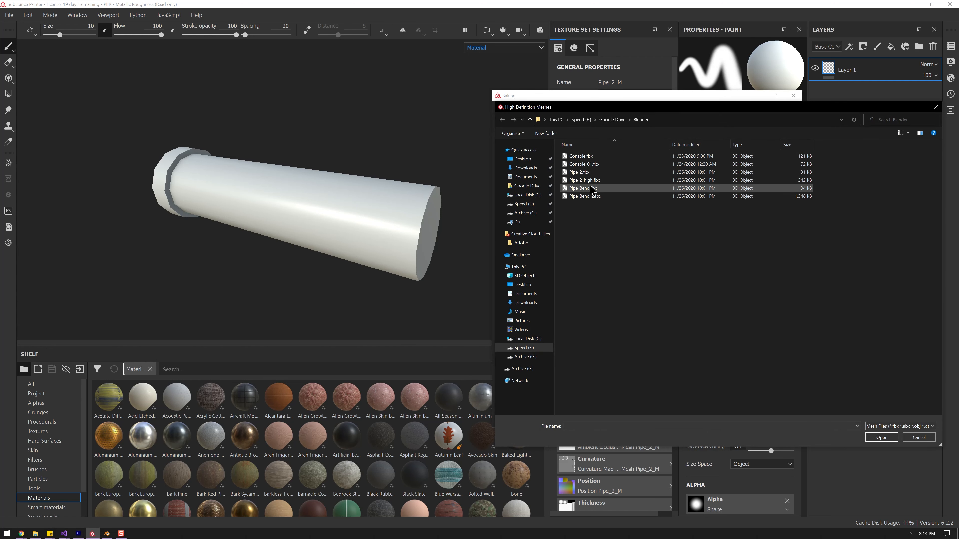
double_click(584, 180)
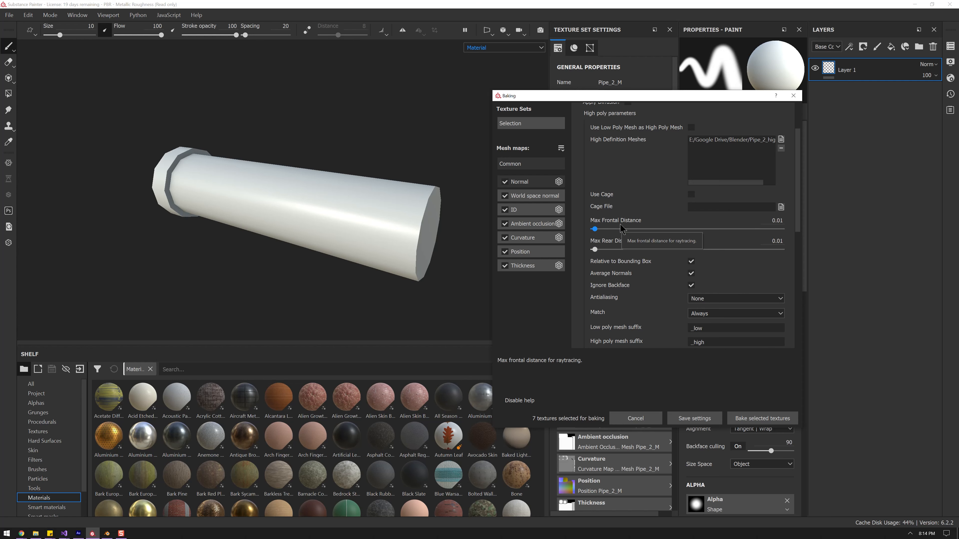
Choose the baking antialiasing option and bake all selected mesh maps from the high poly mesh
scroll(675, 239, down, 3)
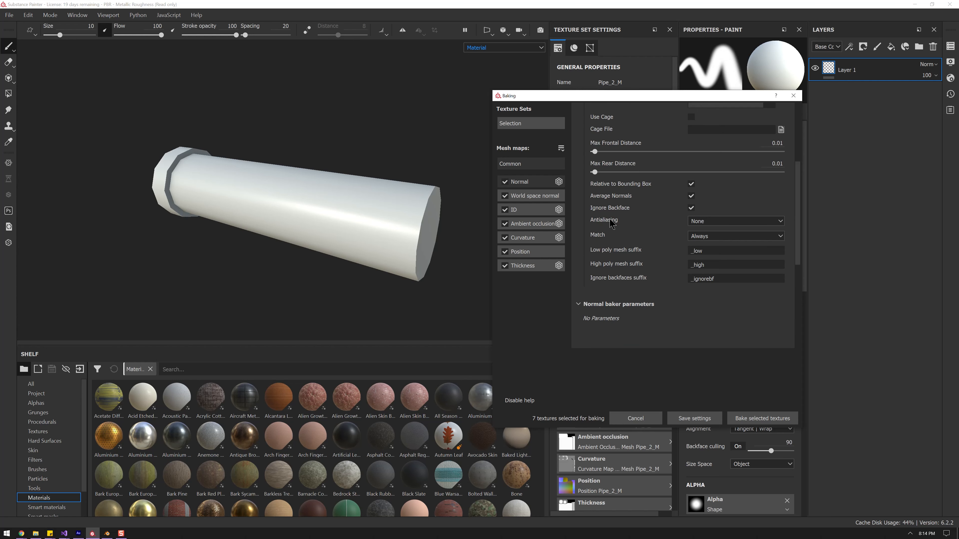
click(713, 222)
click(714, 229)
click(765, 419)
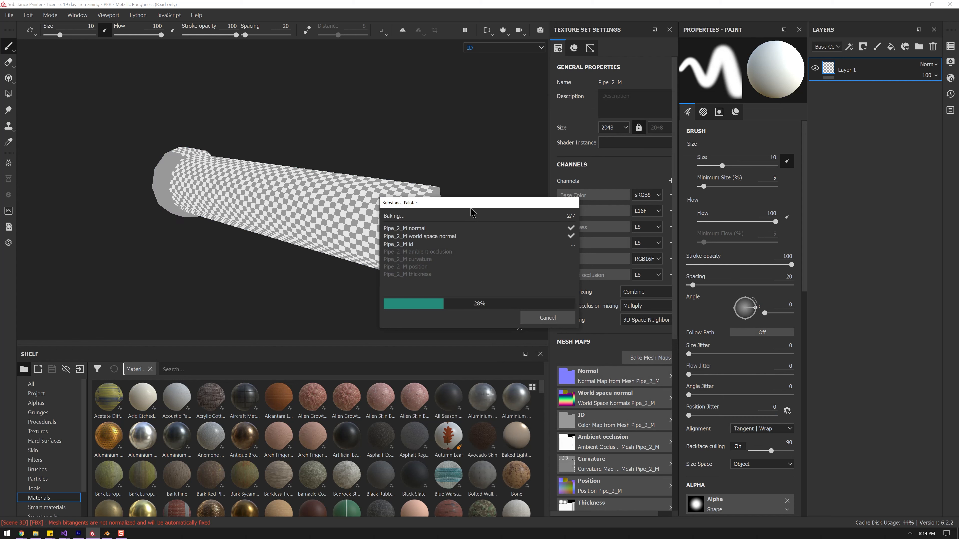
Inspect the baked shading up close along the pipe's flange edges and end cap
scroll(391, 211, up, 3)
alt+drag(392, 211, 338, 214)
alt+right_drag(338, 215, 315, 177)
mouse_move(315, 178)
alt+mouse_down()
mouse_move(347, 265)
mouse_move(377, 257)
mouse_move(413, 217)
mouse_move(344, 209)
mouse_move(338, 229)
mouse_move(374, 162)
mouse_move(439, 231)
mouse_move(399, 222)
alt+mouse_up()
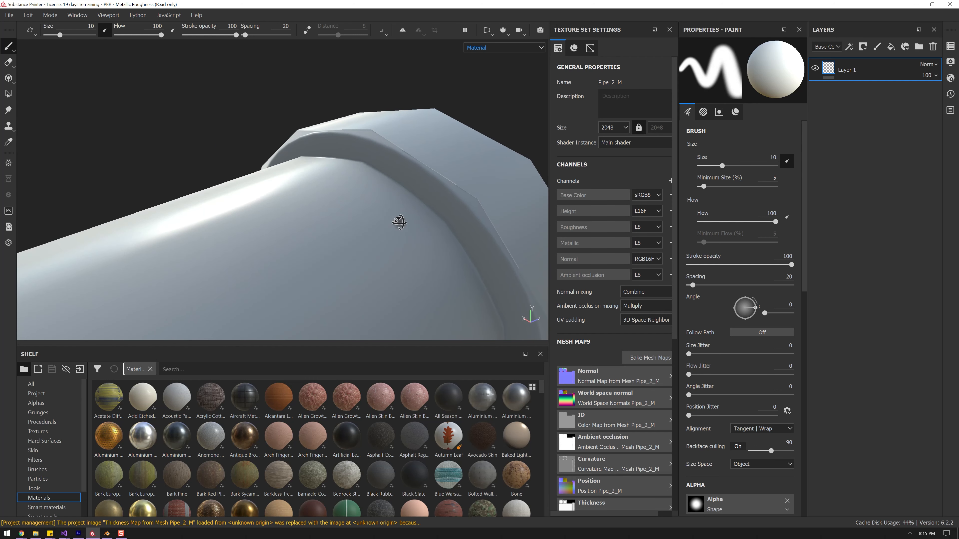
mouse_move(430, 200)
alt+mouse_down()
mouse_move(193, 242)
mouse_move(327, 217)
mouse_move(263, 172)
mouse_move(312, 225)
mouse_move(257, 224)
mouse_move(343, 172)
mouse_move(346, 236)
mouse_move(265, 211)
mouse_move(227, 333)
alt+mouse_up()
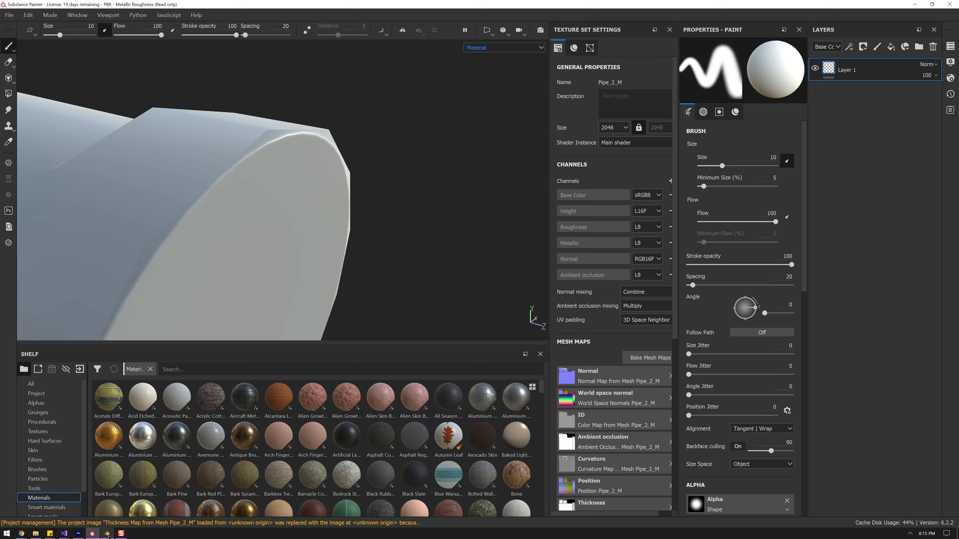
Switch to Blender, enlarge its window and hide the Pipe_Bend and Pipe_Bend_high objects
click(107, 534)
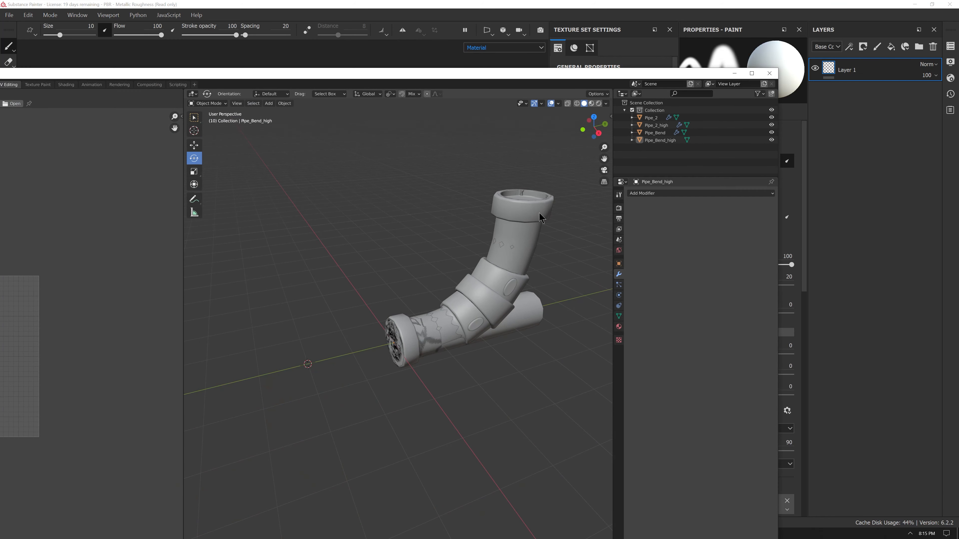
key(super+Up)
click(677, 247)
click(932, 74)
click(933, 81)
Select Pipe_2_high and compare its surface with the overlapping low poly Pipe_2 around the flange
middle_drag(644, 250, 569, 170)
click(611, 171)
click(552, 144)
click(557, 151)
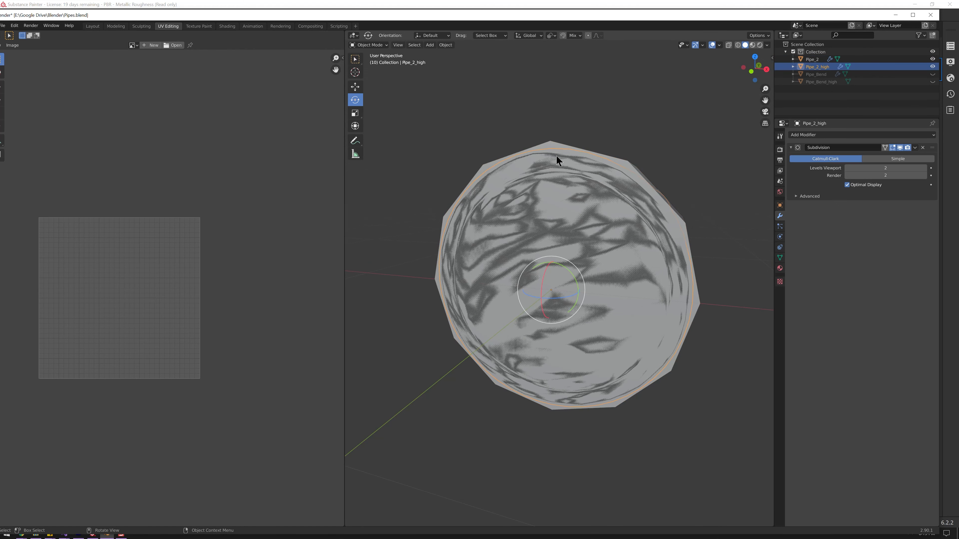
middle_drag(620, 188, 527, 178)
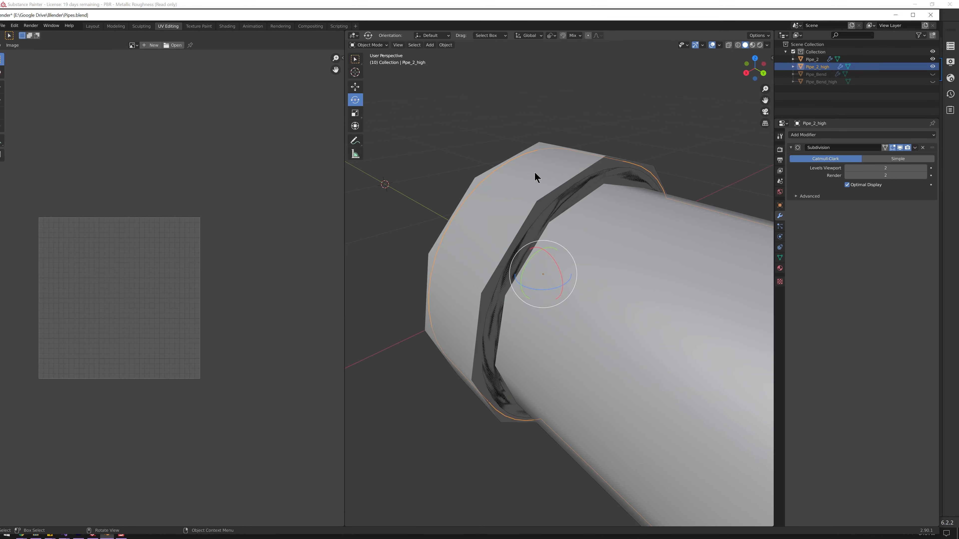
Select the low poly Pipe_2 and set its mesh normals' Auto Smooth angle to 180°
click(595, 144)
click(541, 168)
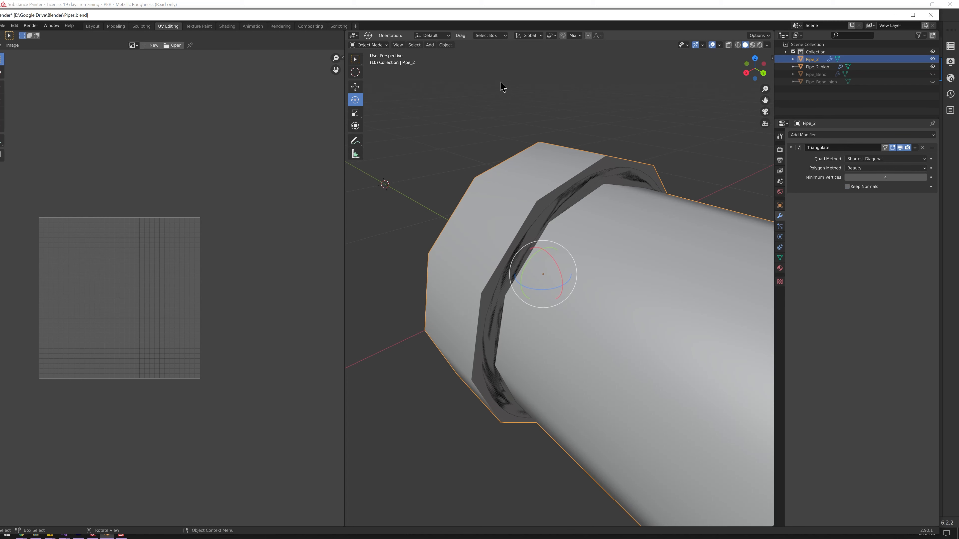
click(779, 237)
click(780, 227)
click(780, 216)
click(780, 206)
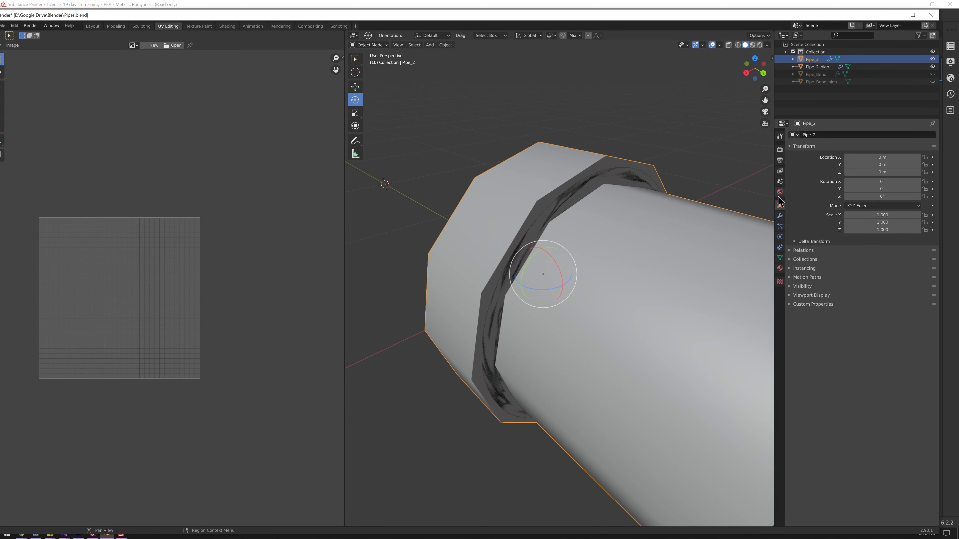
click(780, 247)
click(780, 258)
click(780, 247)
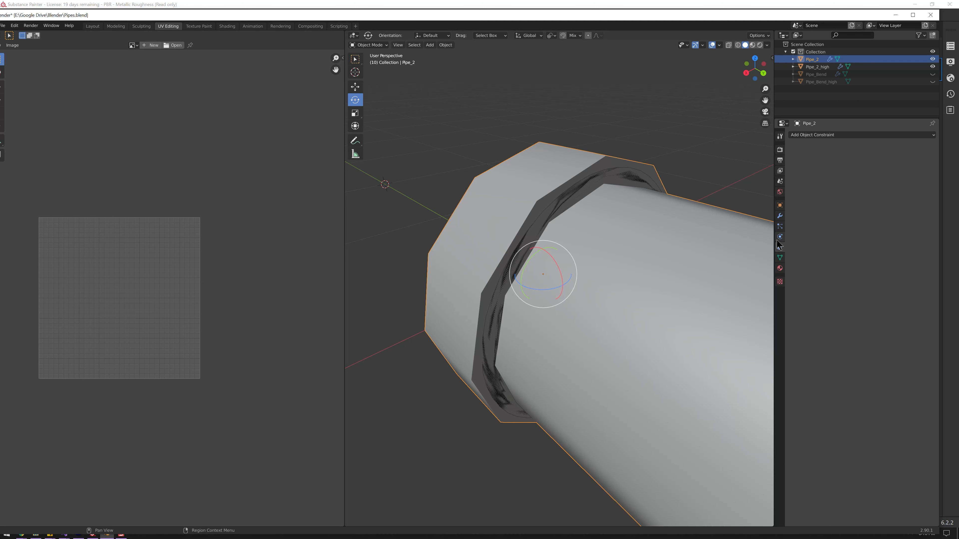
click(780, 238)
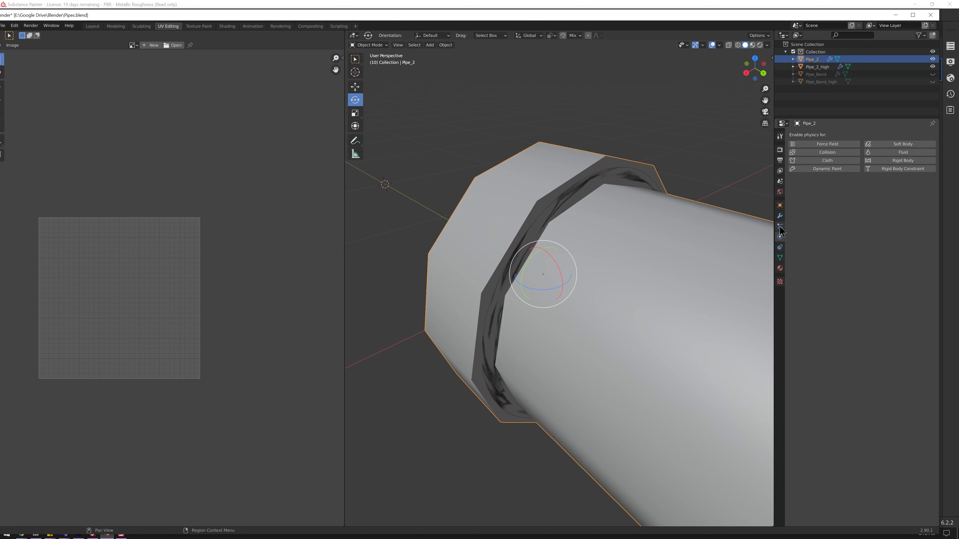
click(780, 258)
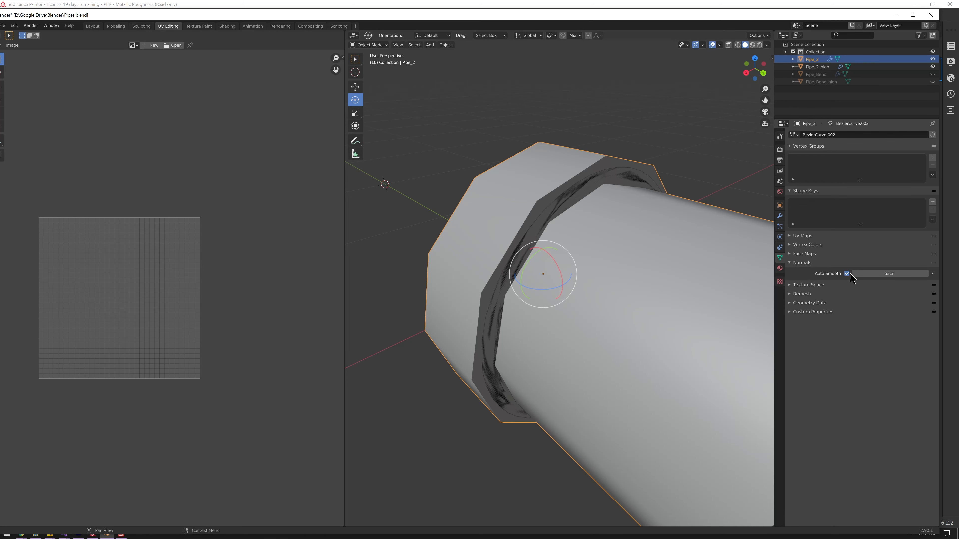
drag(890, 273, 933, 274)
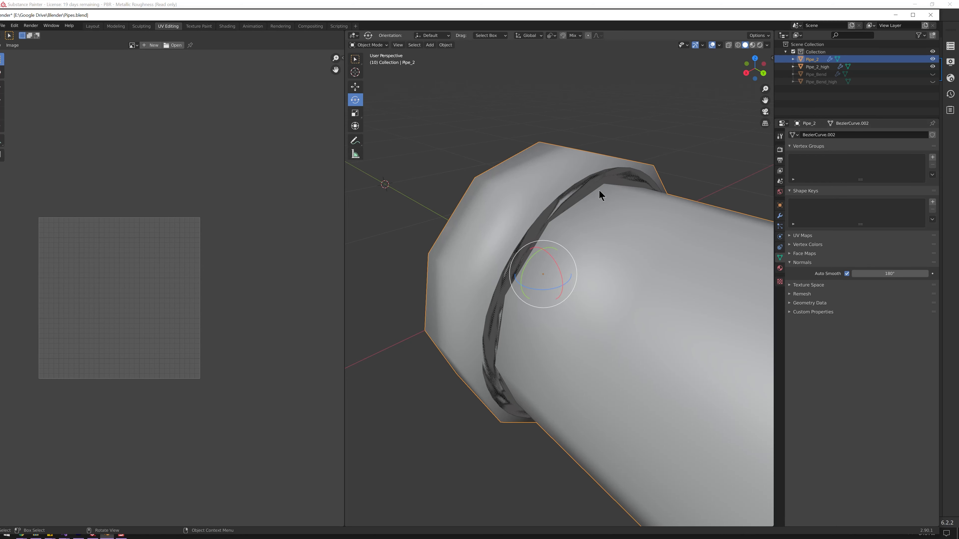
middle_drag(553, 218, 467, 260)
Turn off Auto Smooth for Pipe_2 and apply Shade Smooth to the object
click(847, 274)
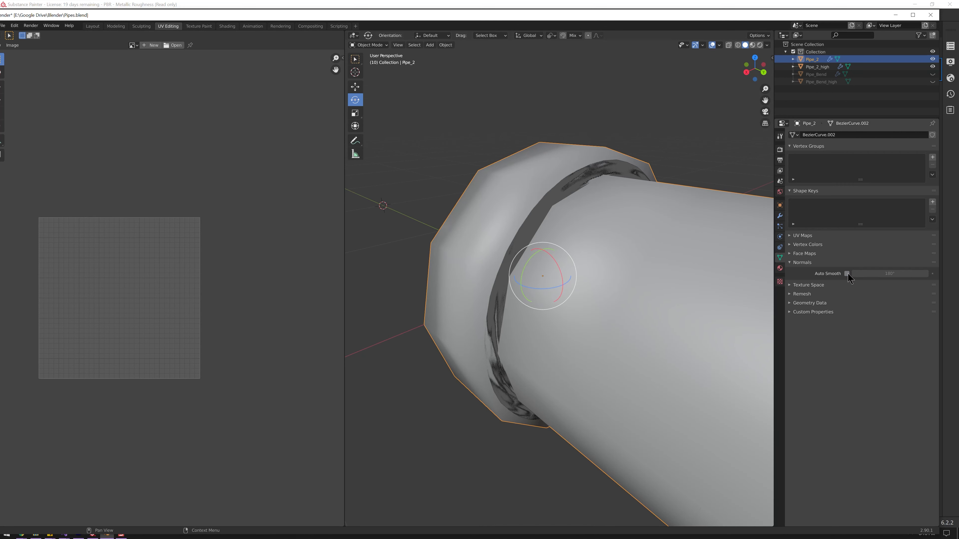
click(430, 45)
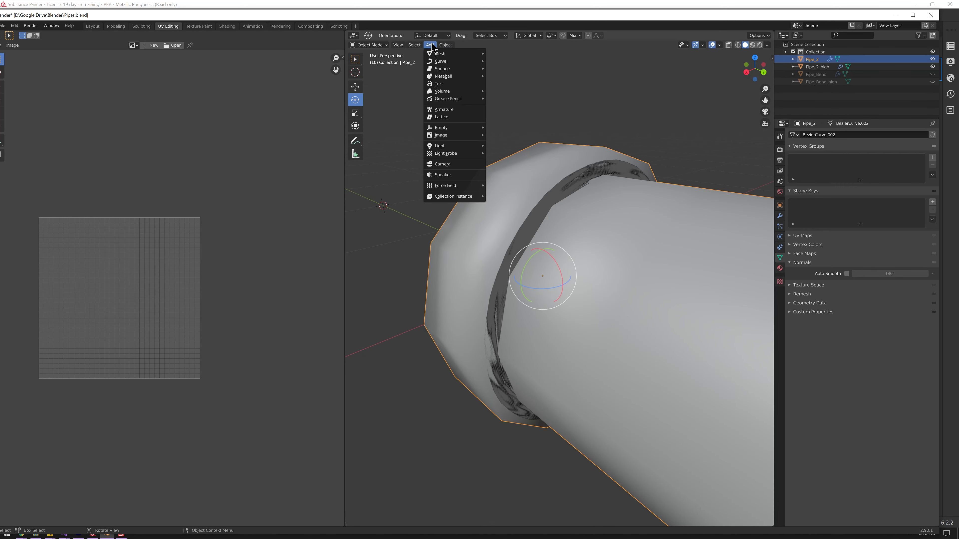
mouse_move(443, 48)
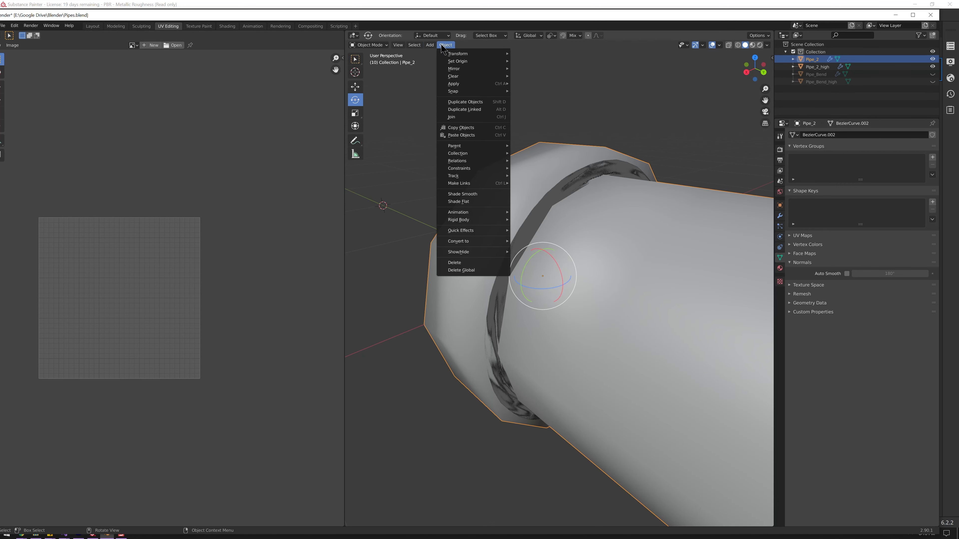
click(463, 193)
middle_drag(452, 137, 554, 152)
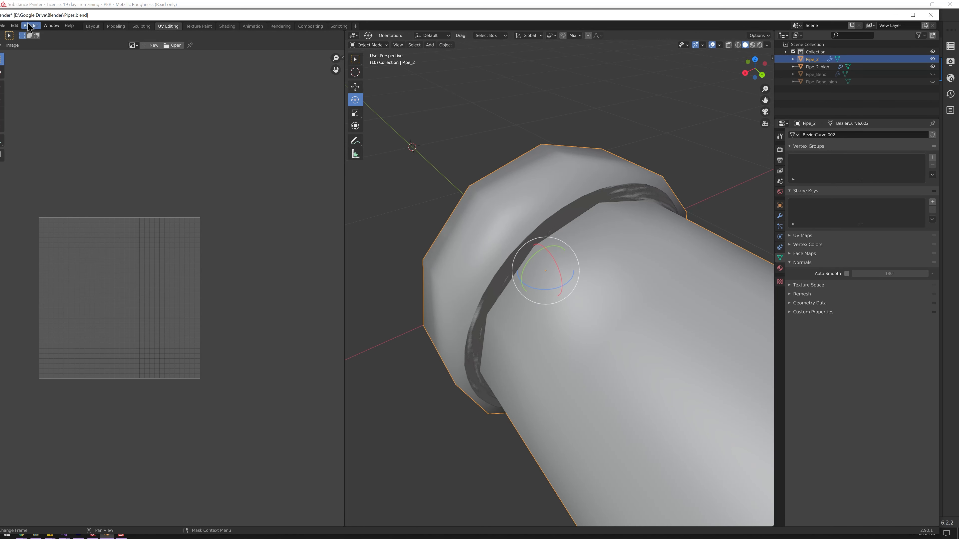
Export the scene as FBX without limiting it to selected objects, overwriting Pipe_2.fbx in the Blender folder
double_click(41, 15)
click(15, 13)
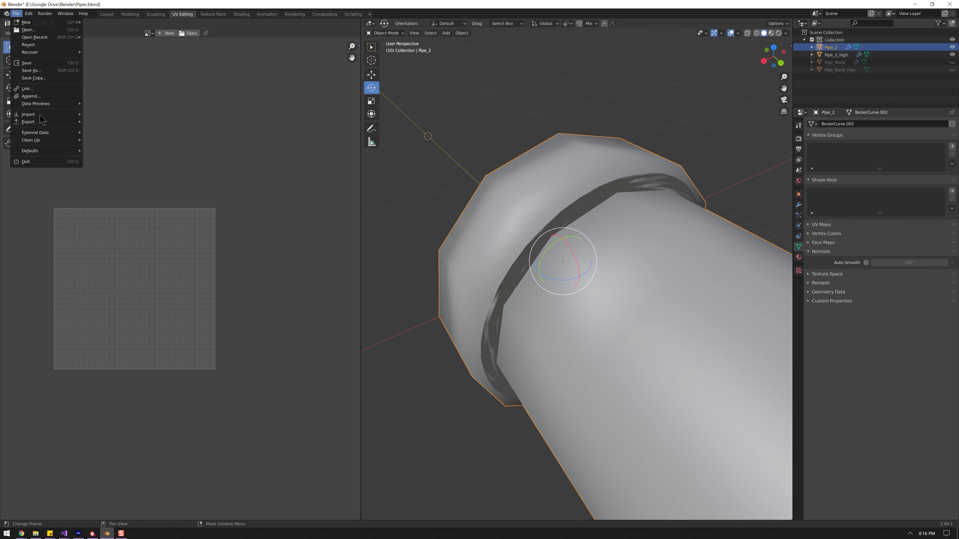
mouse_move(42, 121)
click(124, 164)
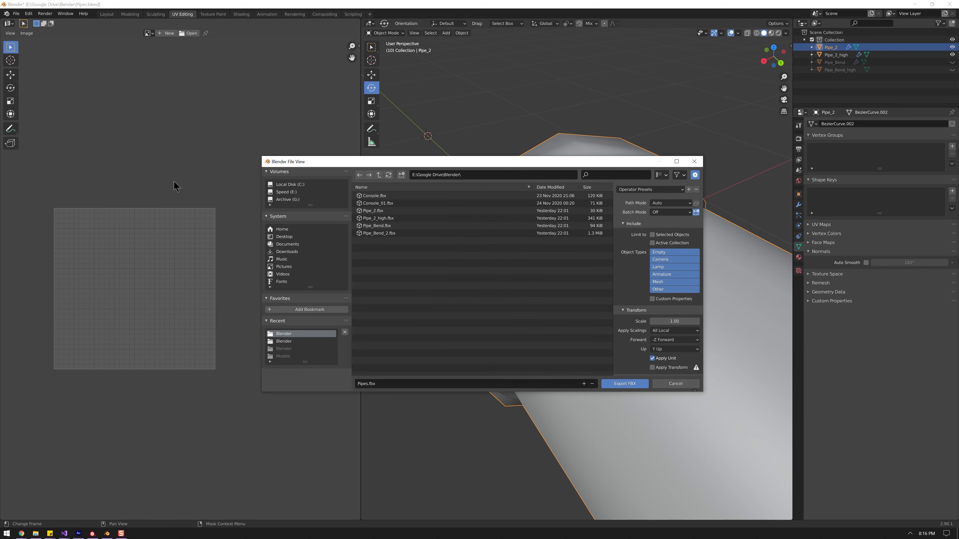
double_click(373, 211)
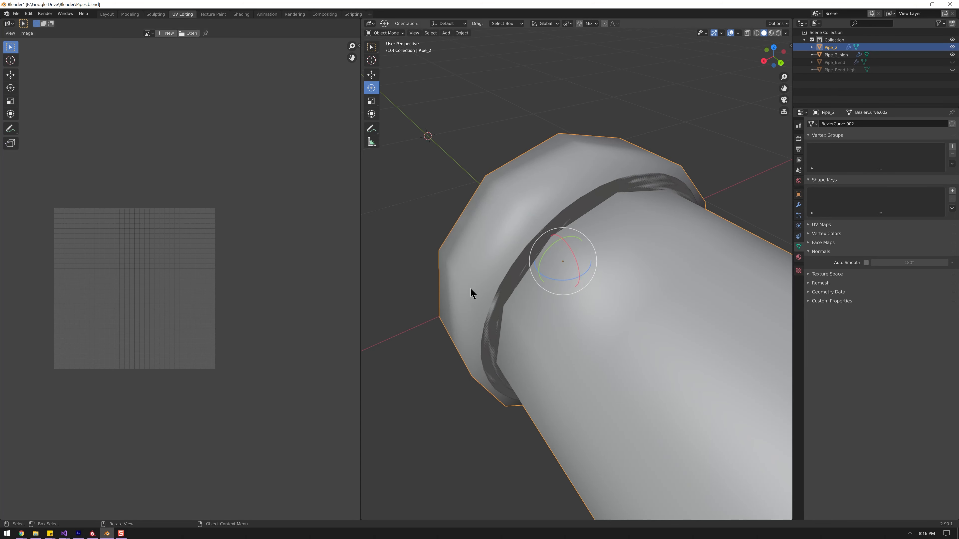
Switch to Substance Painter and reload Pipe_2.fbx as the project mesh with the existing project settings
click(914, 5)
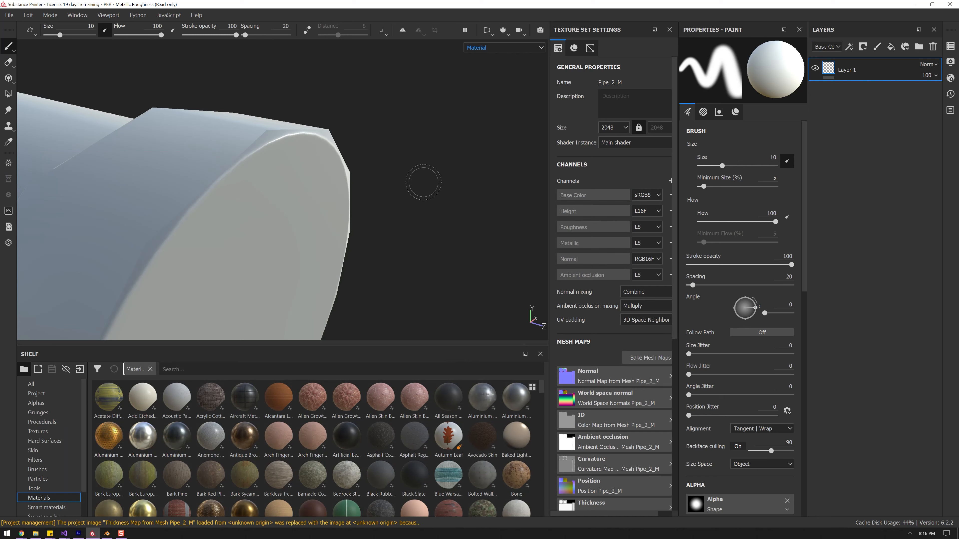
alt+drag(410, 180, 401, 189)
mouse_move(310, 143)
alt+mouse_down()
mouse_move(266, 126)
mouse_move(246, 146)
mouse_move(274, 137)
mouse_move(200, 127)
alt+mouse_up()
click(28, 16)
click(51, 50)
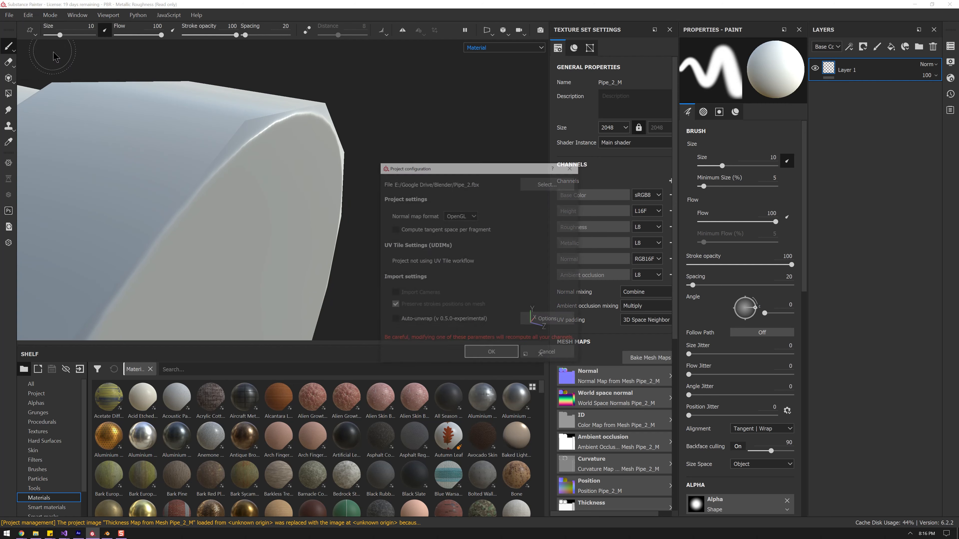
click(541, 182)
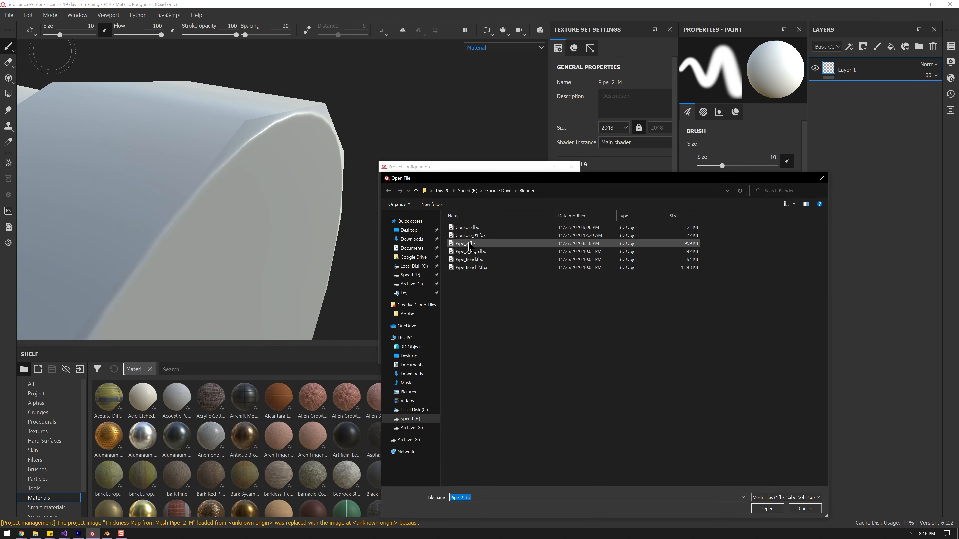
double_click(475, 215)
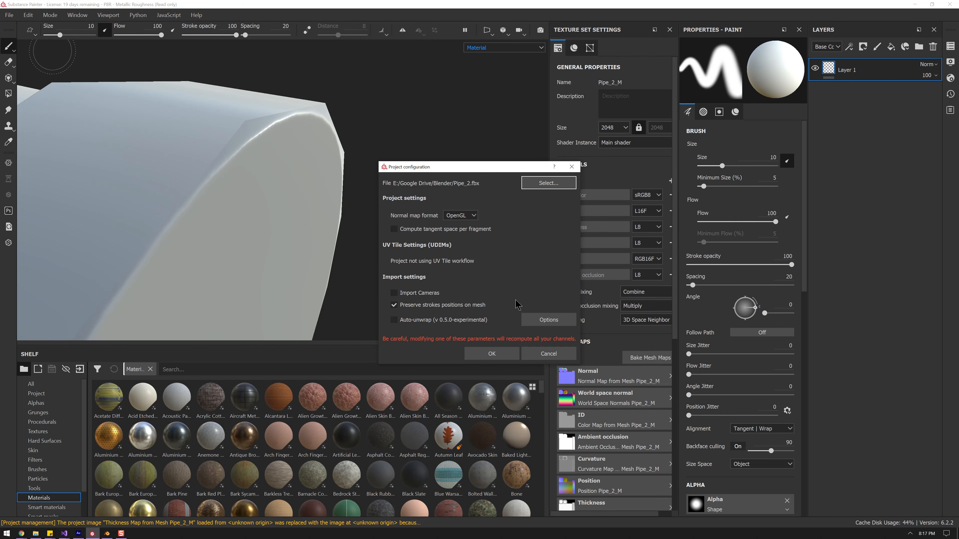
click(476, 353)
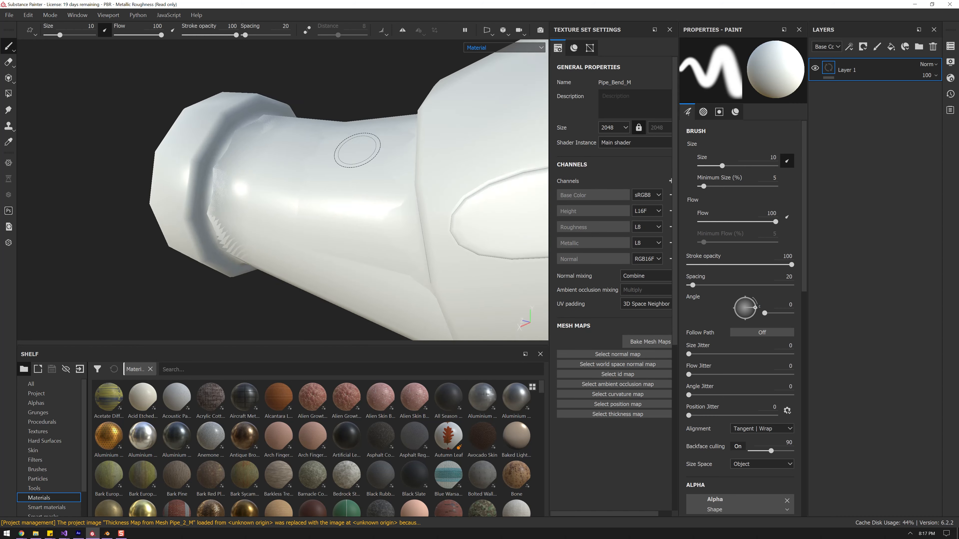
alt+drag(392, 182, 347, 116)
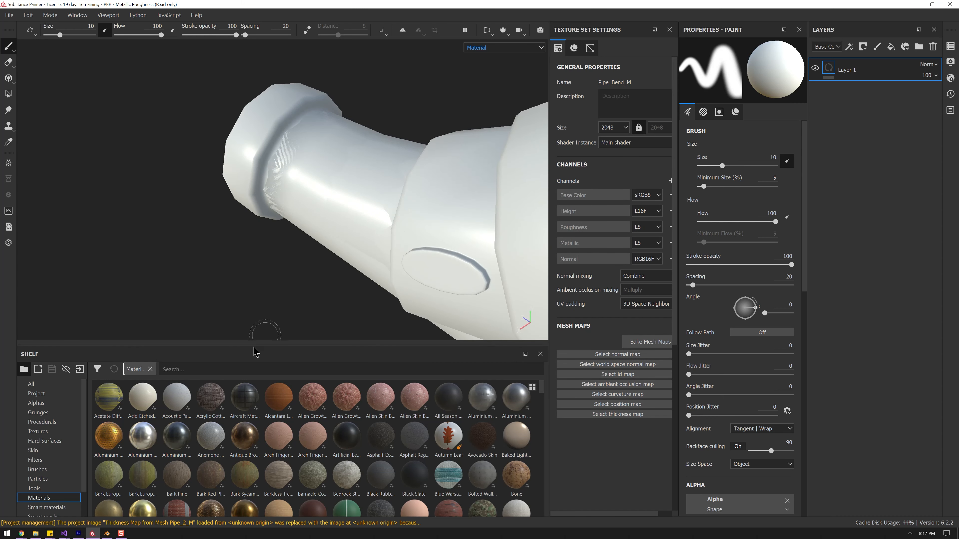
Switch back to Blender and export only the selected Pipe_2 object as FBX, overwriting Pipe_2.fbx
click(107, 533)
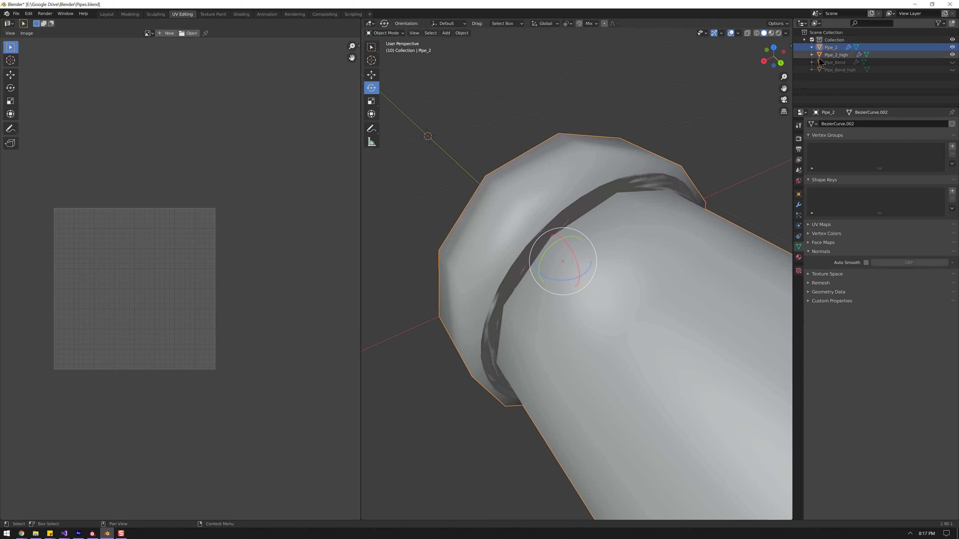
click(14, 16)
mouse_move(38, 127)
click(112, 169)
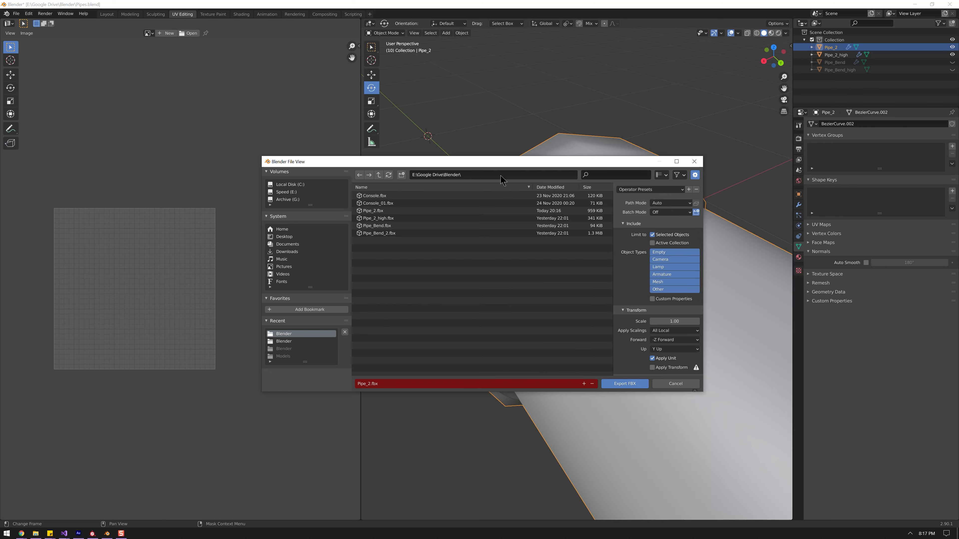
double_click(372, 211)
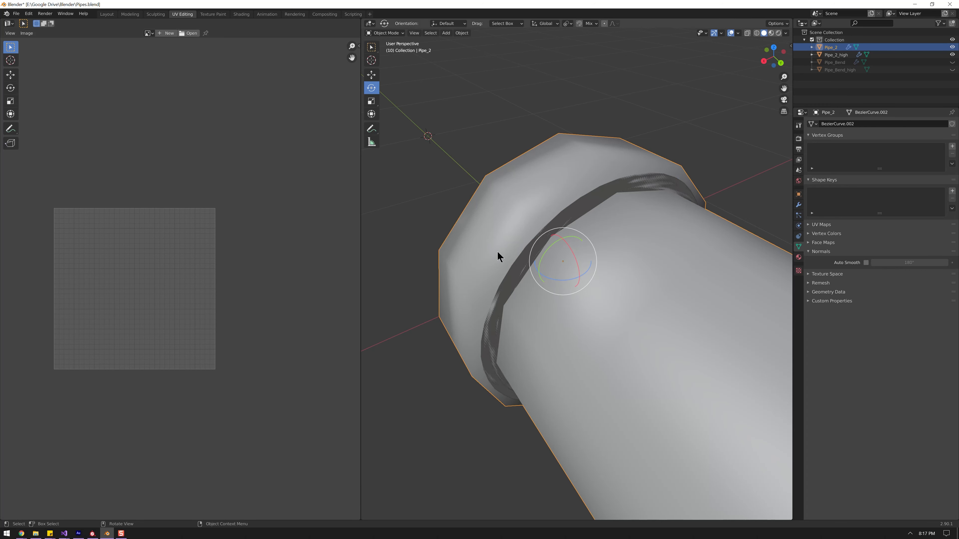
Switch to Substance Painter and reload the re-exported Pipe_2.fbx as the project mesh
click(92, 533)
click(10, 16)
click(45, 53)
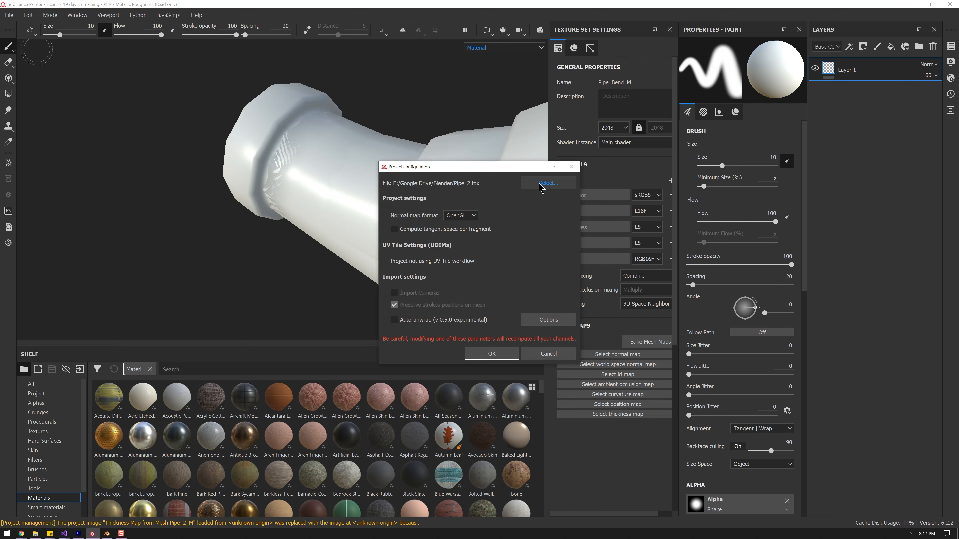
click(540, 183)
double_click(480, 246)
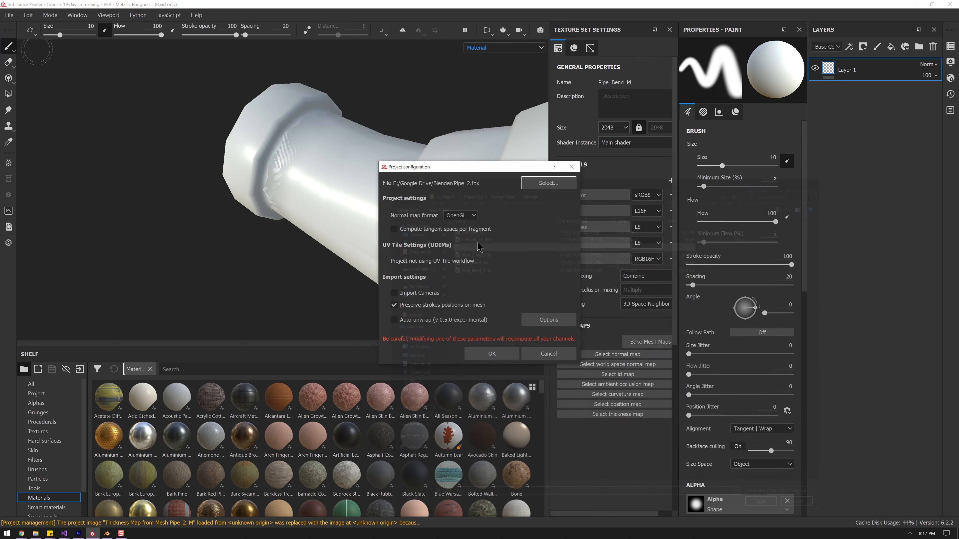
click(475, 354)
scroll(327, 182, up, 5)
alt+drag(241, 228, 367, 225)
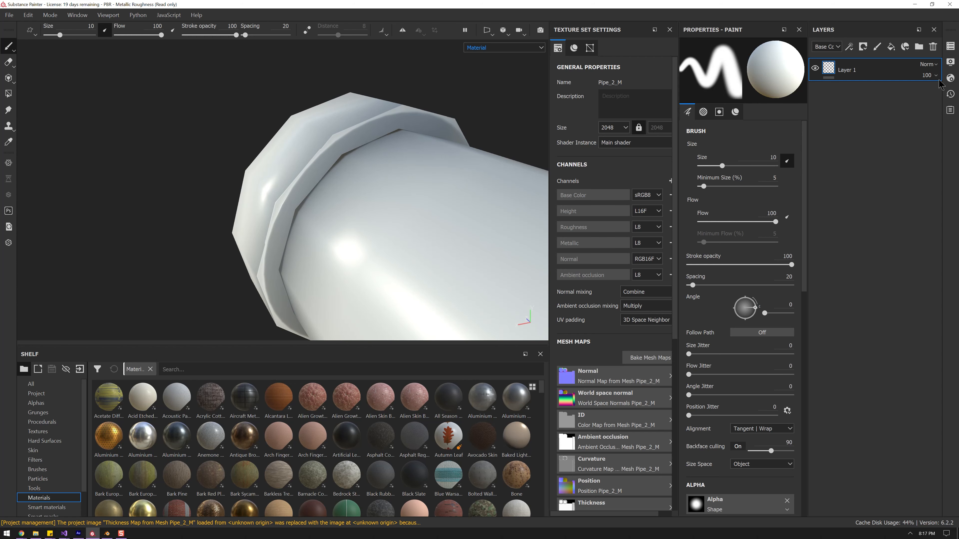
Bake all selected mesh maps from the high poly mesh with the current 1024 output size and view the whole pipe
click(950, 62)
click(934, 63)
click(643, 359)
drag(510, 107, 734, 64)
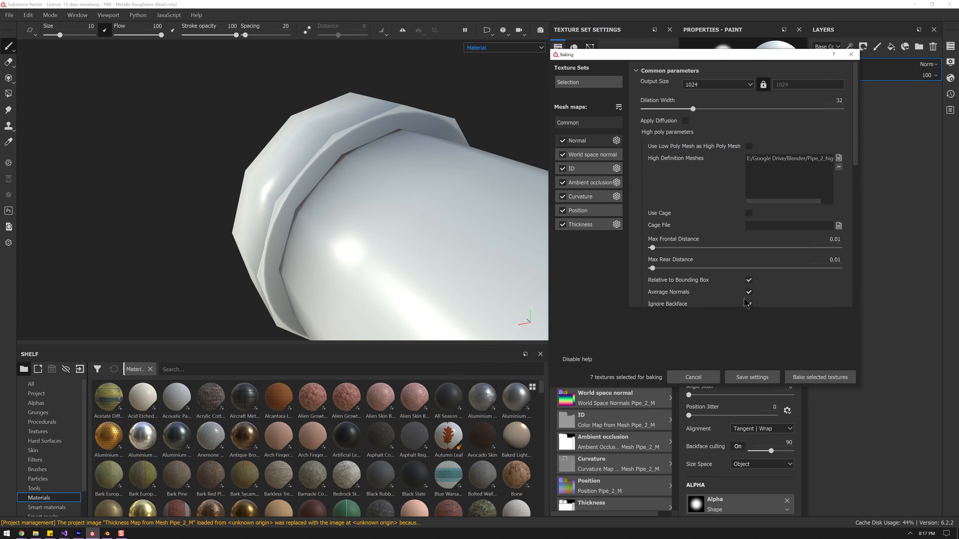
click(820, 377)
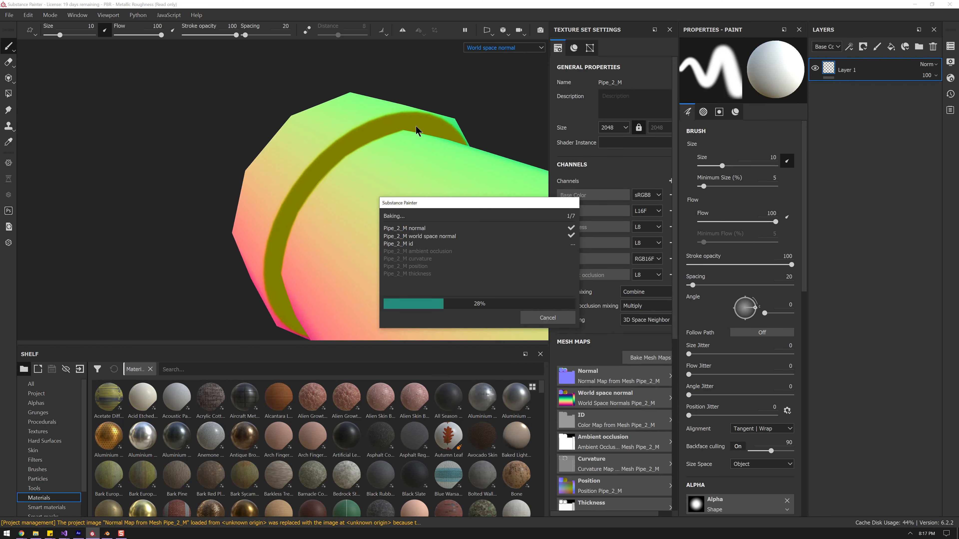
click(548, 320)
alt+drag(433, 214, 247, 222)
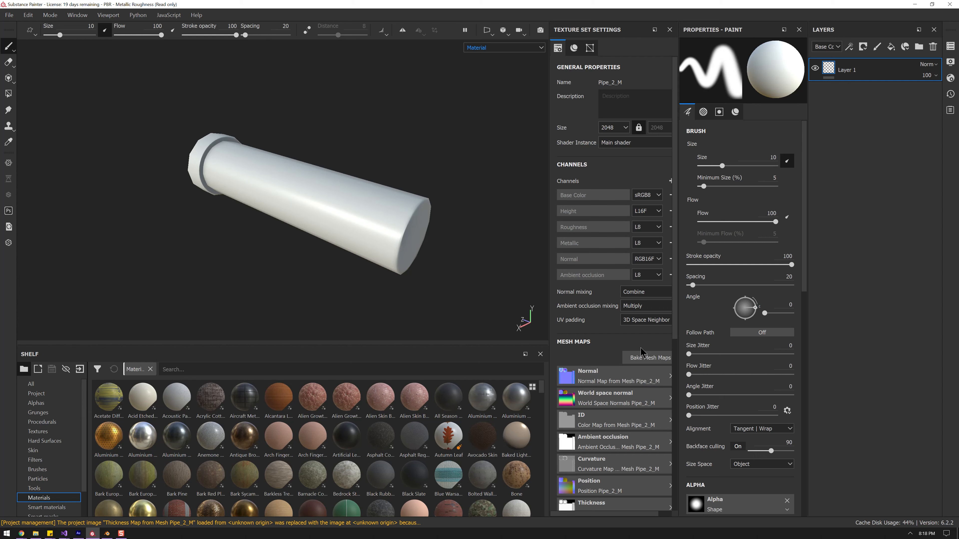
Set the baking antialiasing to Subsampling 8x8 and bake all selected mesh maps again
click(642, 362)
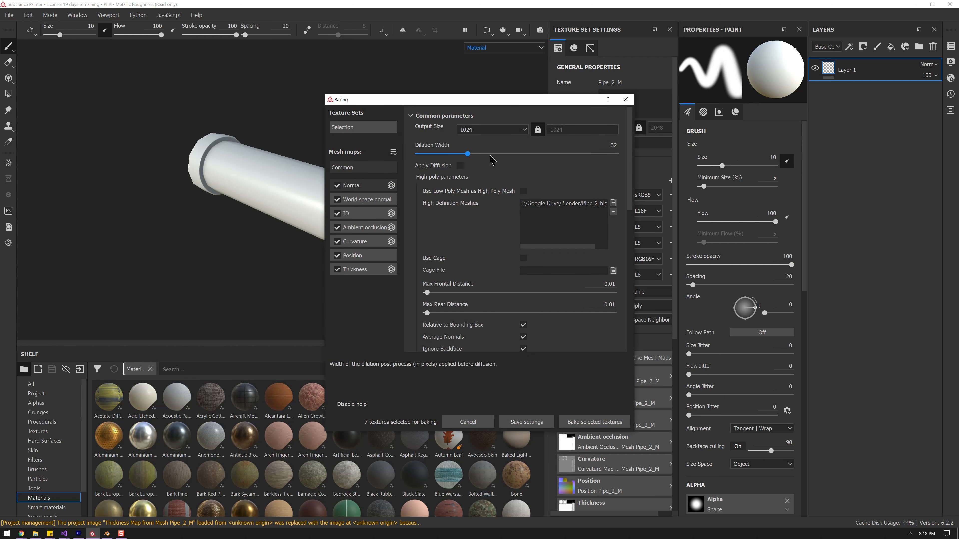
scroll(487, 268, down, 5)
click(544, 183)
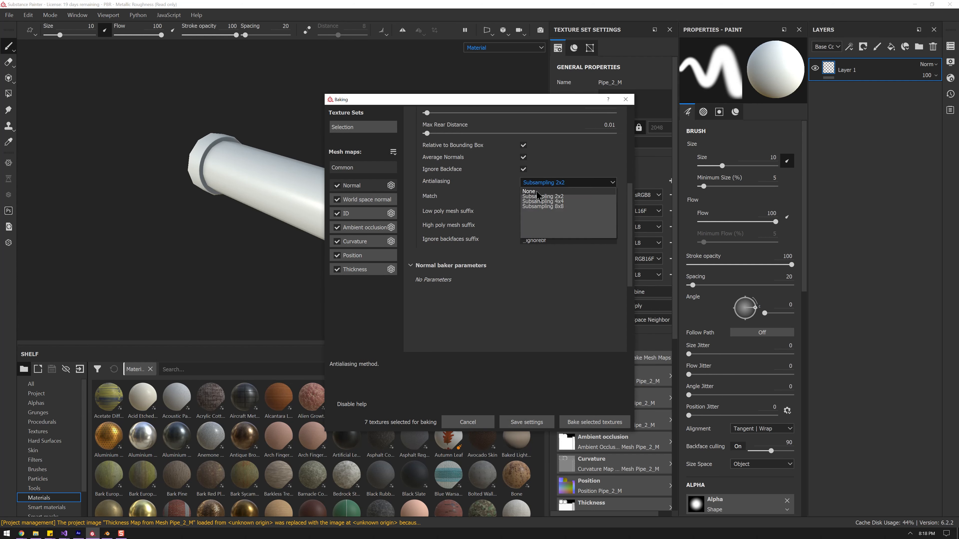
click(539, 207)
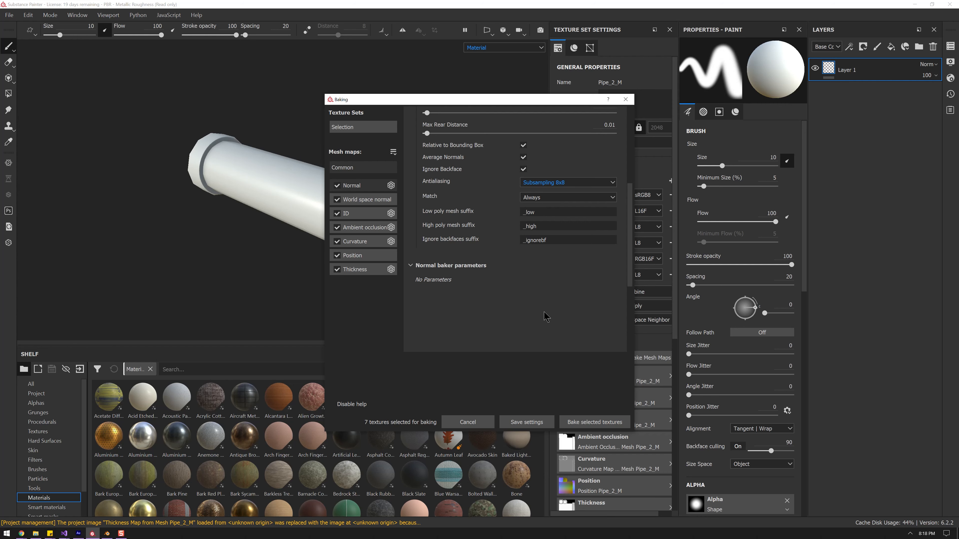
click(585, 423)
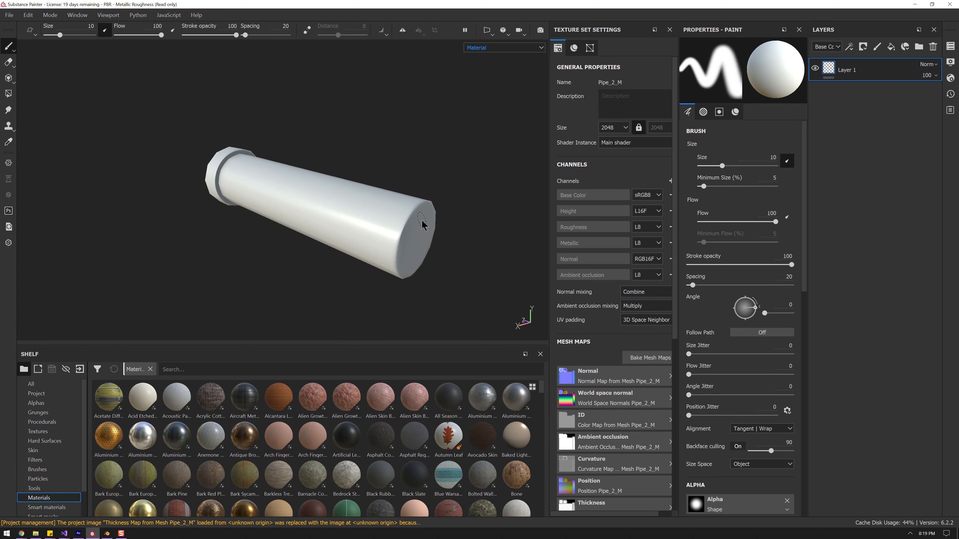
Cycle the viewport through the baked mesh maps to check them on the pipe
key(b)
key(b)
key(b)
key(b)
key(b)
key(b)
key(b)
key(b)
key(b)
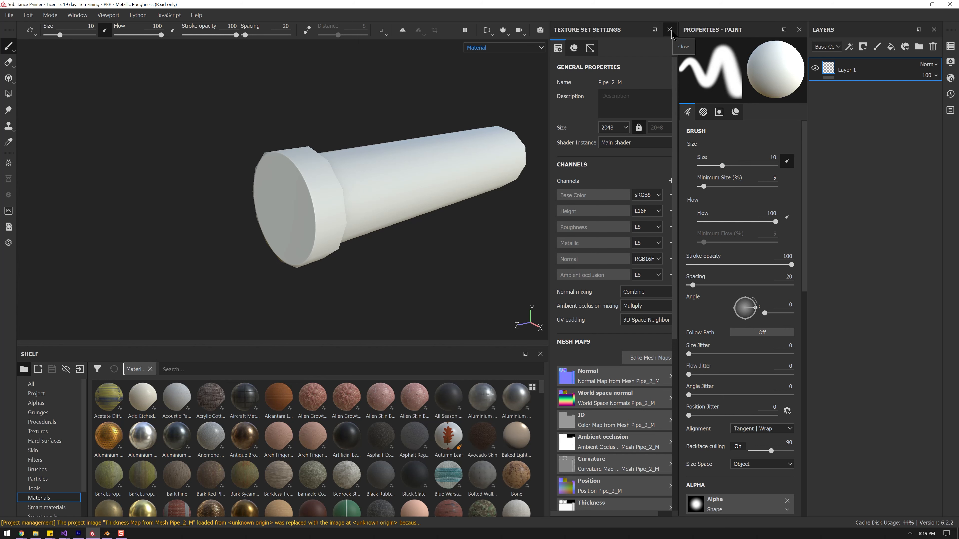
Close the Texture Set Settings and delete Layer 1 from the layer stack
click(670, 30)
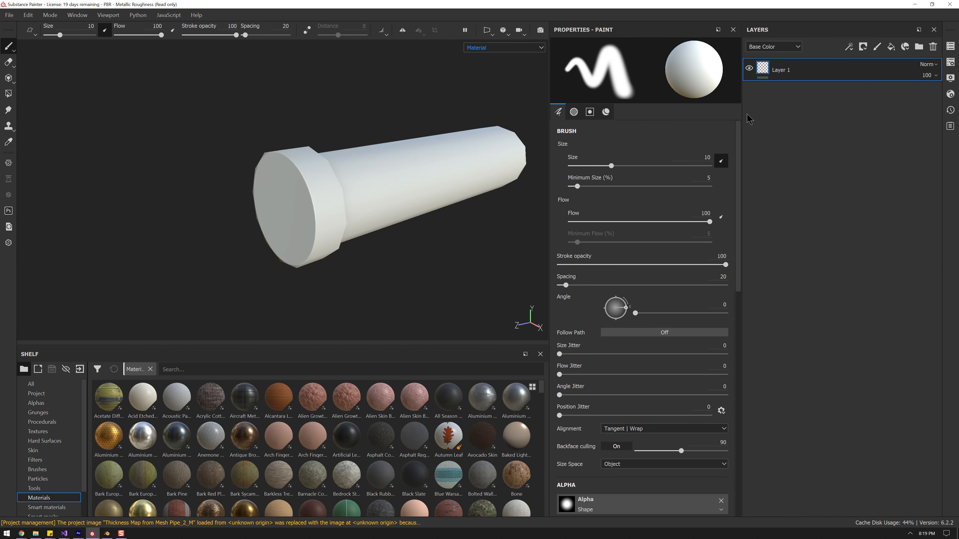
key(Delete)
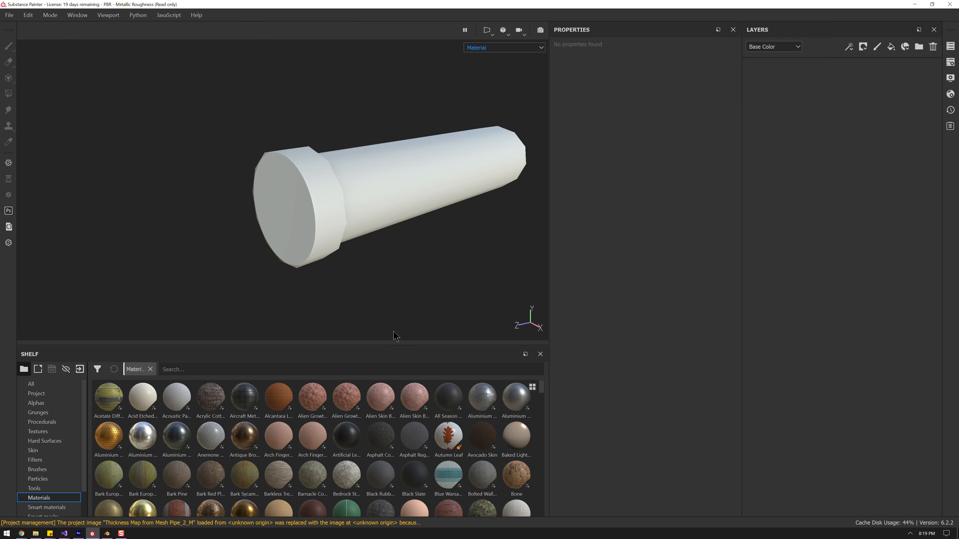
Search the shelf materials for "metal" and add Cast Iron to the layer stack as a fill layer
drag(385, 350, 380, 349)
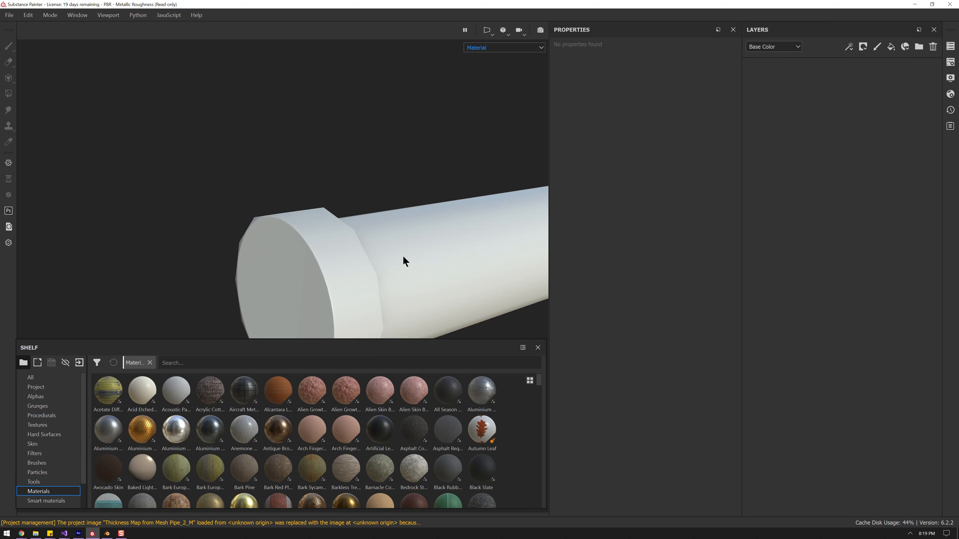
key(f)
drag(338, 340, 332, 292)
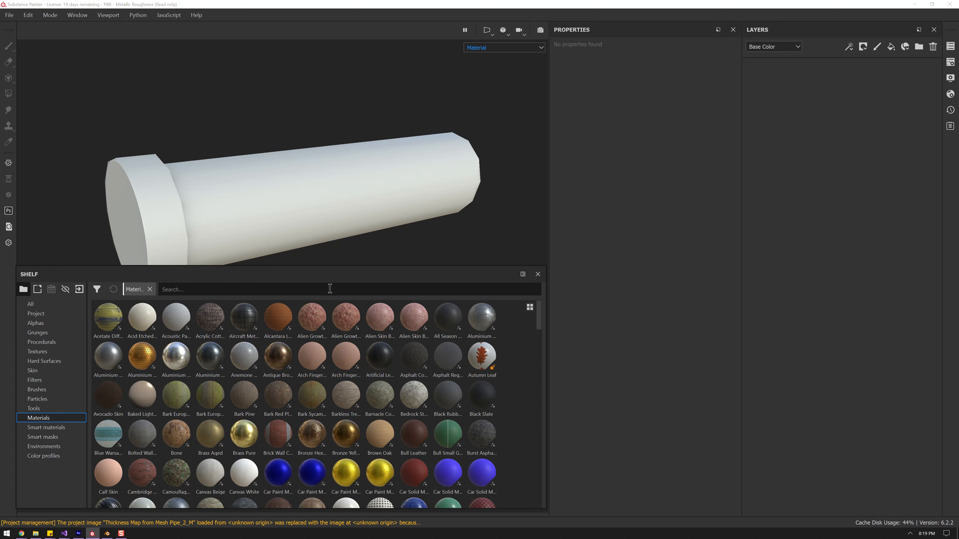
click(329, 289)
text(paint)
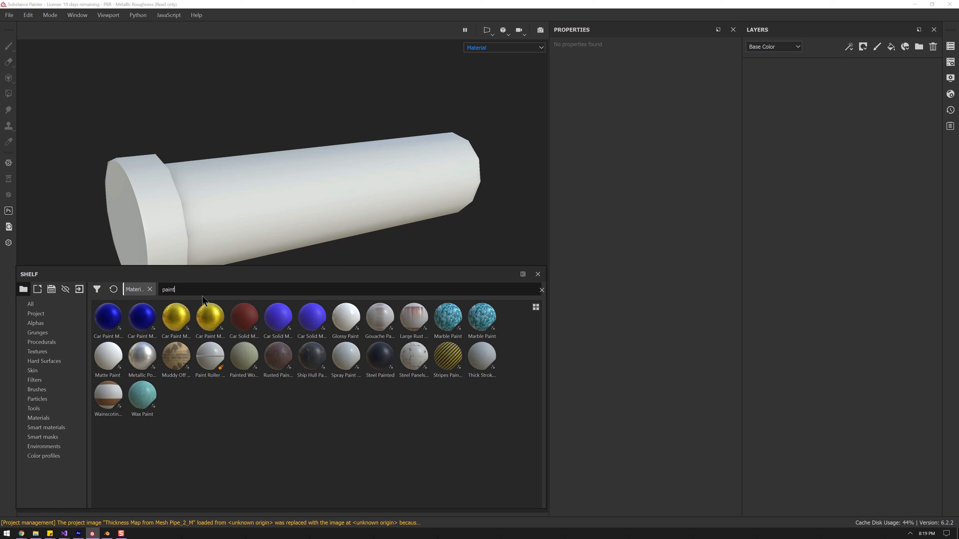
text(metal)
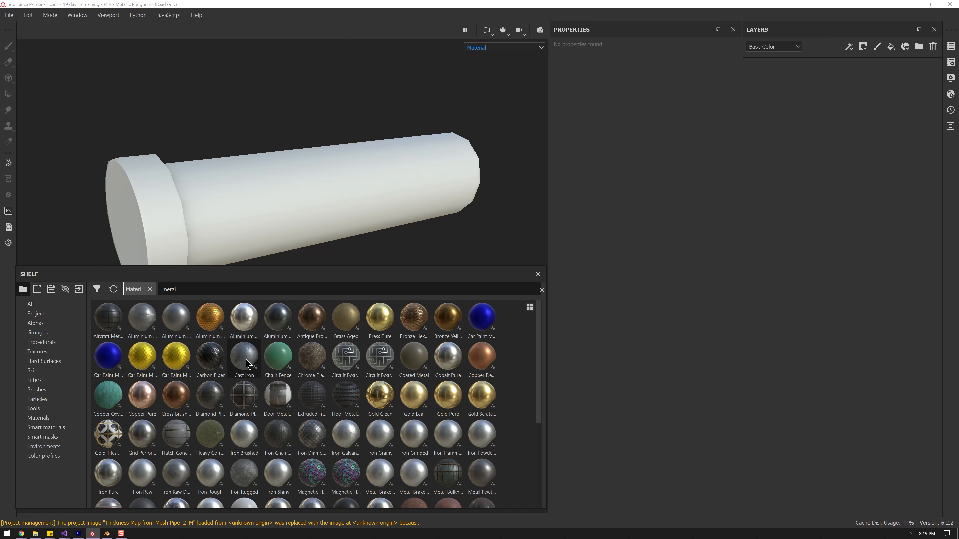
drag(246, 364, 789, 106)
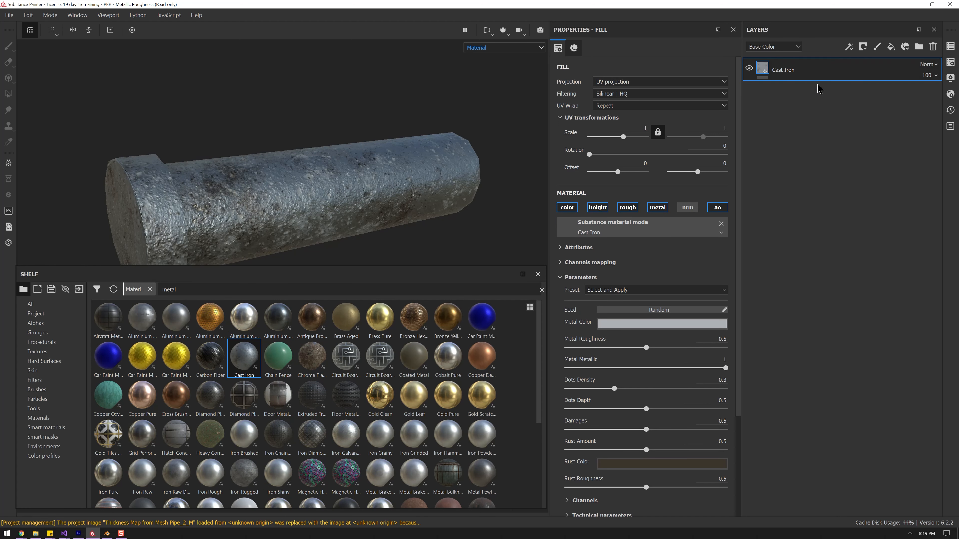
Inspect the Cast Iron surface along the pipe's shaft and on its end cap
alt+middle_drag(297, 216, 308, 169)
alt+drag(308, 169, 362, 163)
alt+middle_drag(452, 128, 373, 195)
drag(367, 266, 367, 402)
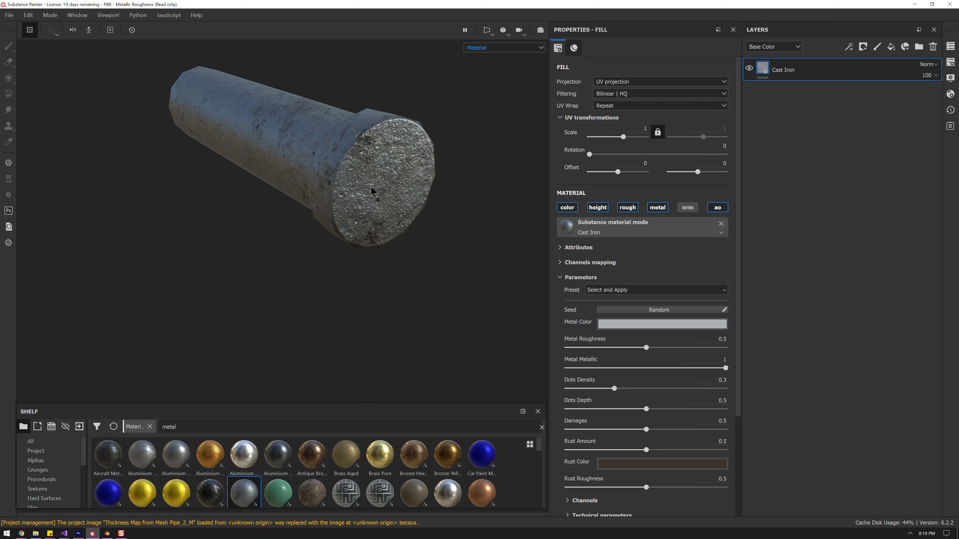
click(862, 50)
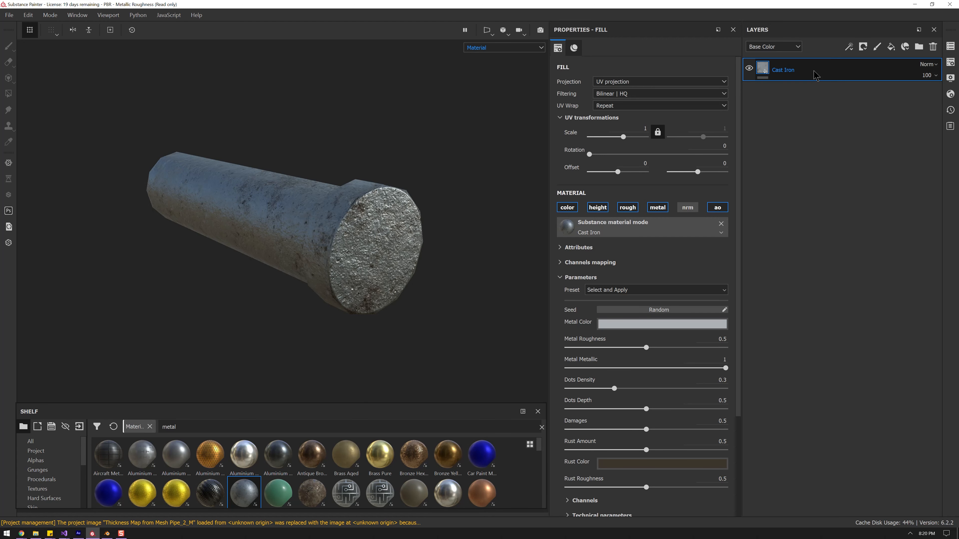
right_click(814, 72)
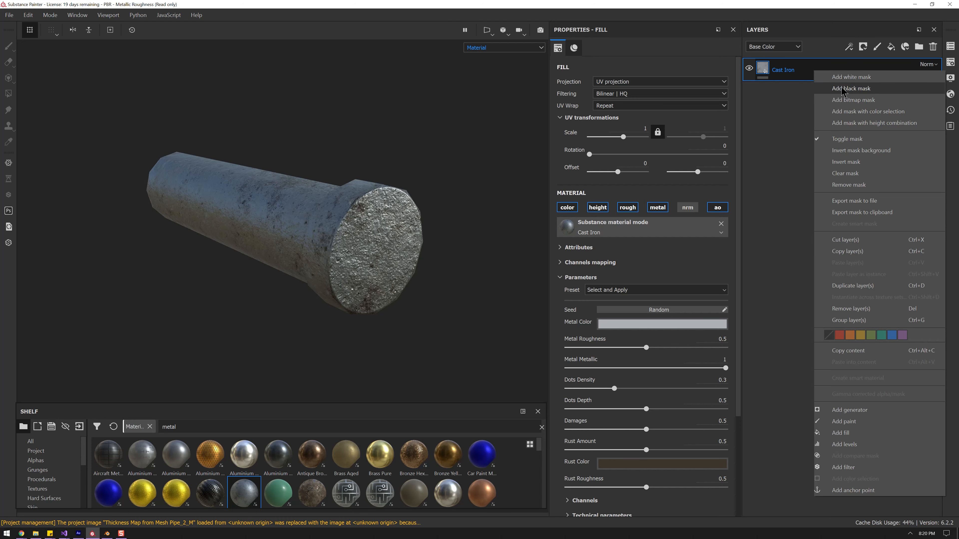
click(781, 135)
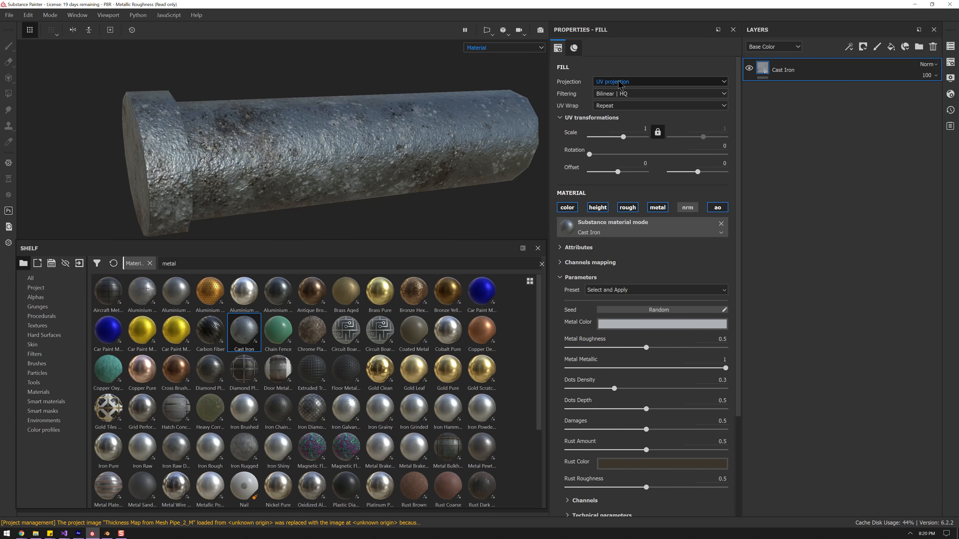
Switch the Cast Iron layer to Tri-planar projection and check the texture around the pipe's collar
click(618, 84)
click(619, 99)
alt+drag(400, 165, 323, 178)
alt+right_drag(317, 137, 381, 118)
alt+drag(429, 216, 377, 136)
alt+middle_drag(377, 136, 373, 193)
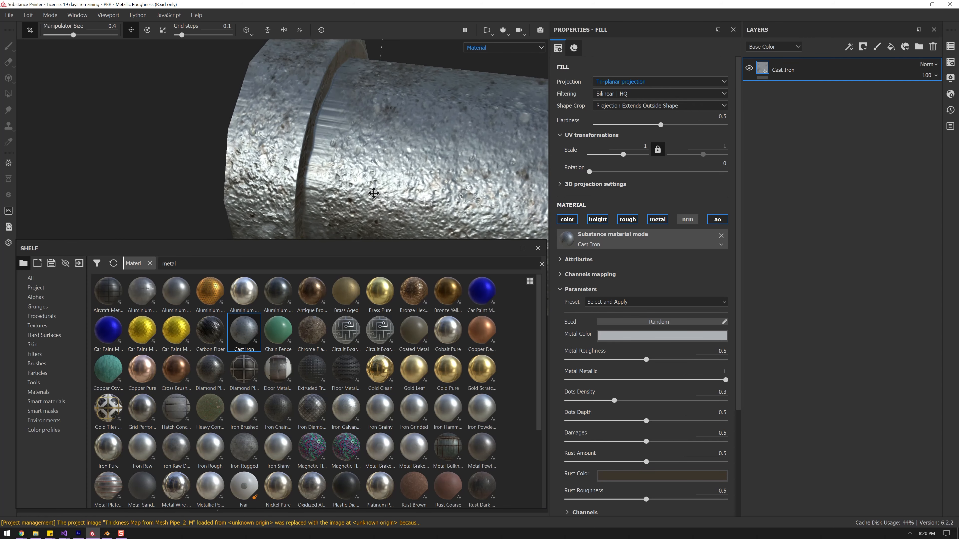
alt+drag(354, 135, 327, 125)
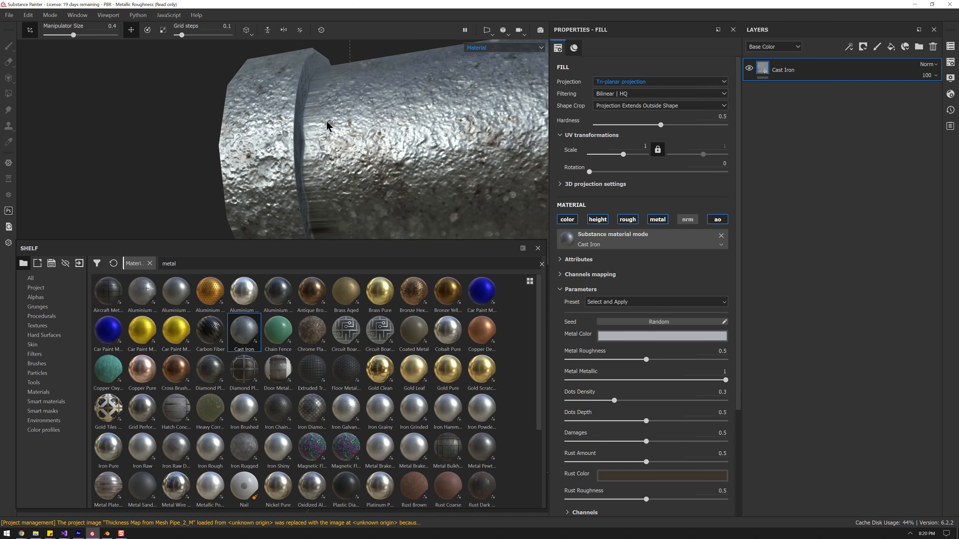
alt+drag(332, 214, 313, 145)
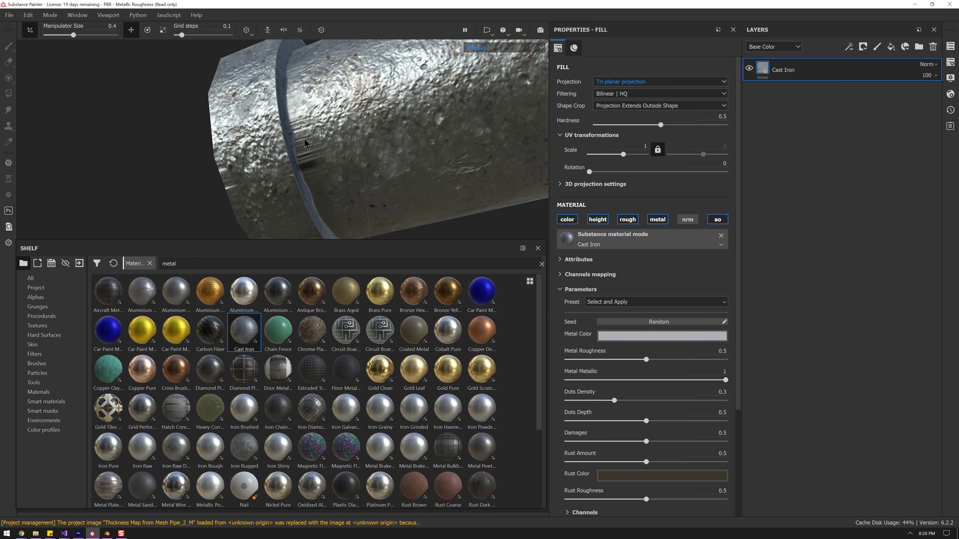
scroll(307, 143, down, 3)
scroll(311, 142, up, 5)
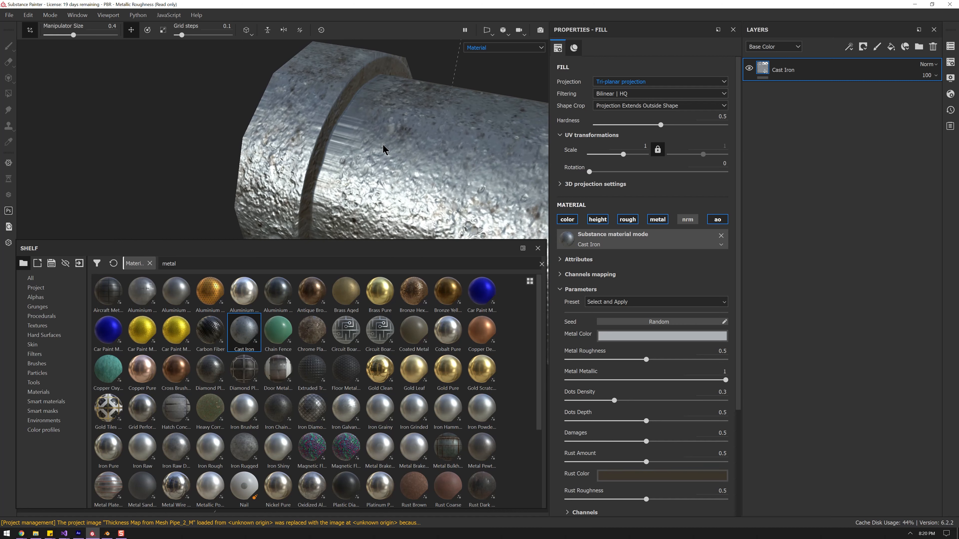
alt+drag(384, 148, 544, 121)
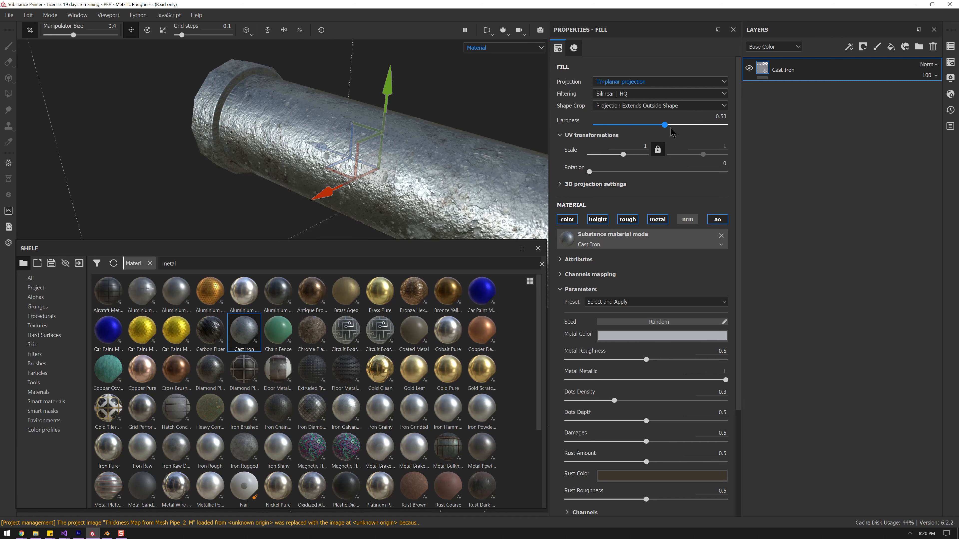
Set the tri-planar projection hardness of the Cast Iron layer to 0 and check the blending near the collar
drag(681, 136, 730, 137)
alt+middle_drag(326, 138, 422, 144)
alt+drag(422, 145, 450, 140)
alt+right_drag(450, 140, 340, 132)
alt+drag(340, 132, 317, 125)
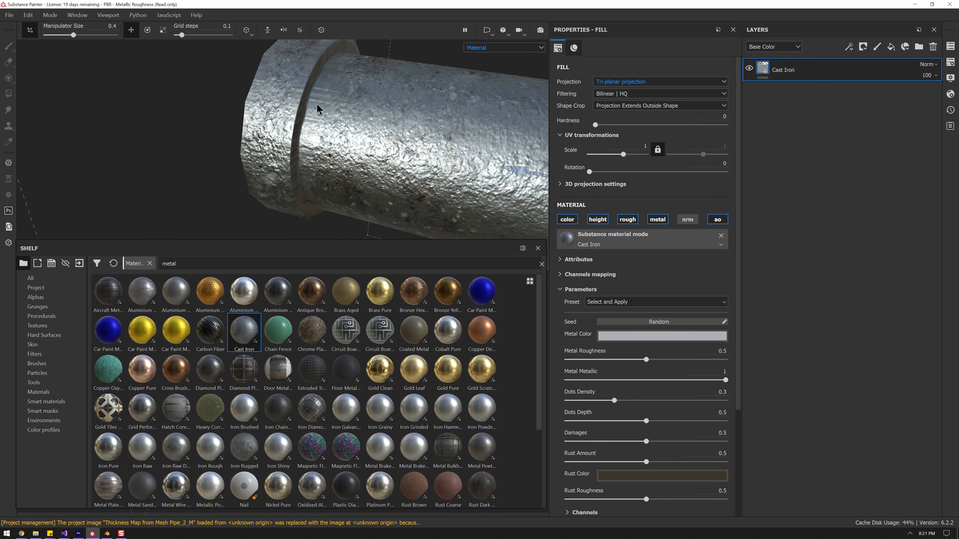
alt+drag(231, 143, 270, 124)
Try to rotate the tri-planar projection of the Cast Iron layer with the rotation manipulator
key(e)
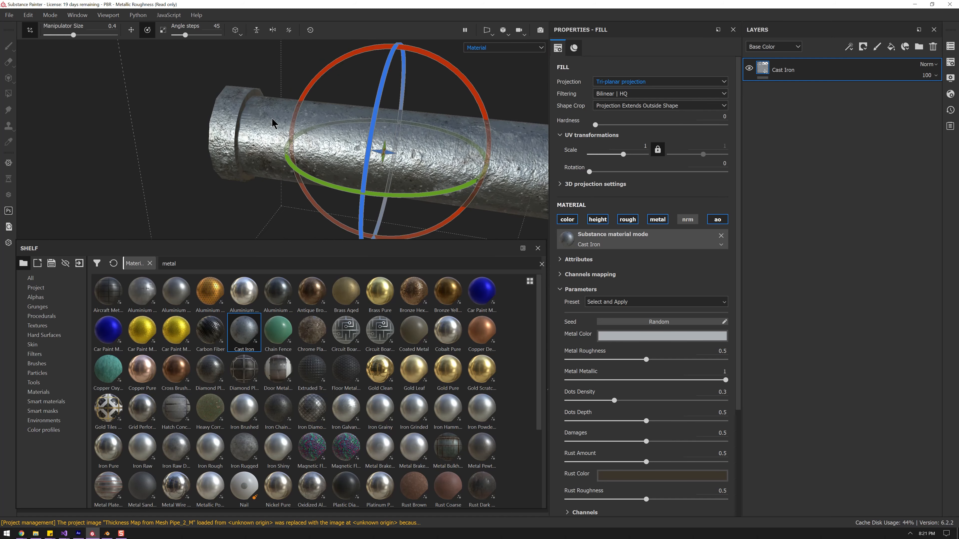
alt+middle_drag(270, 125, 278, 146)
drag(413, 83, 309, 132)
drag(358, 114, 416, 134)
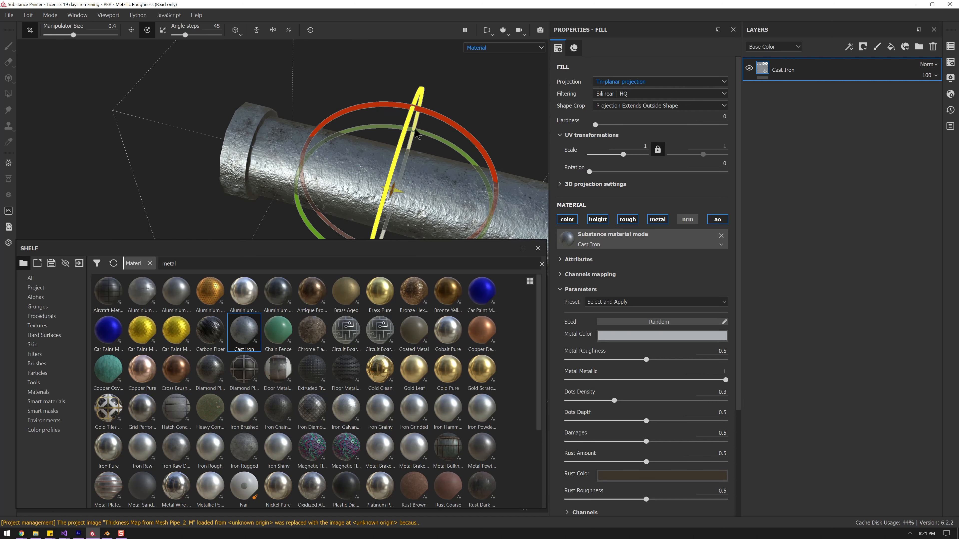
drag(478, 114, 459, 127)
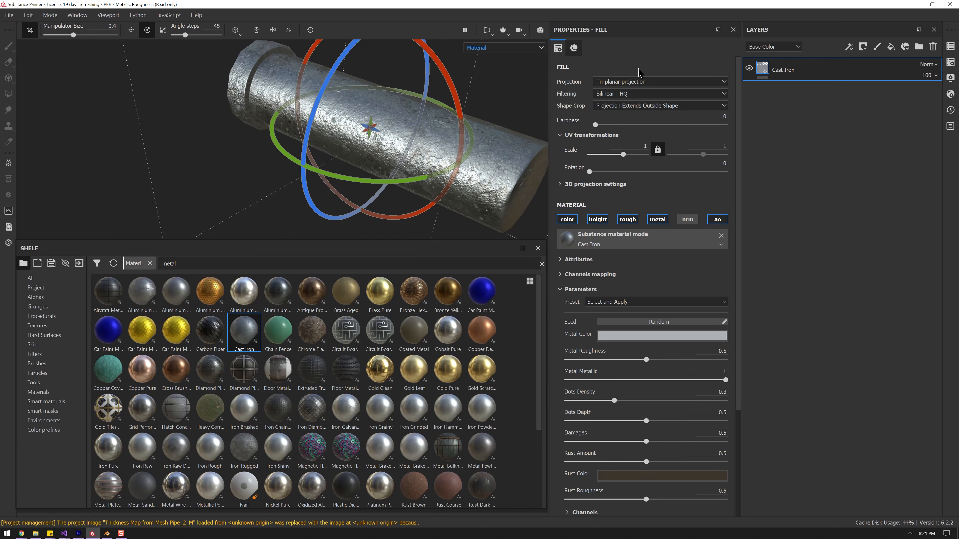
Return the Cast Iron layer to UV projection and look for seams on the pipe
click(634, 82)
click(628, 99)
click(625, 83)
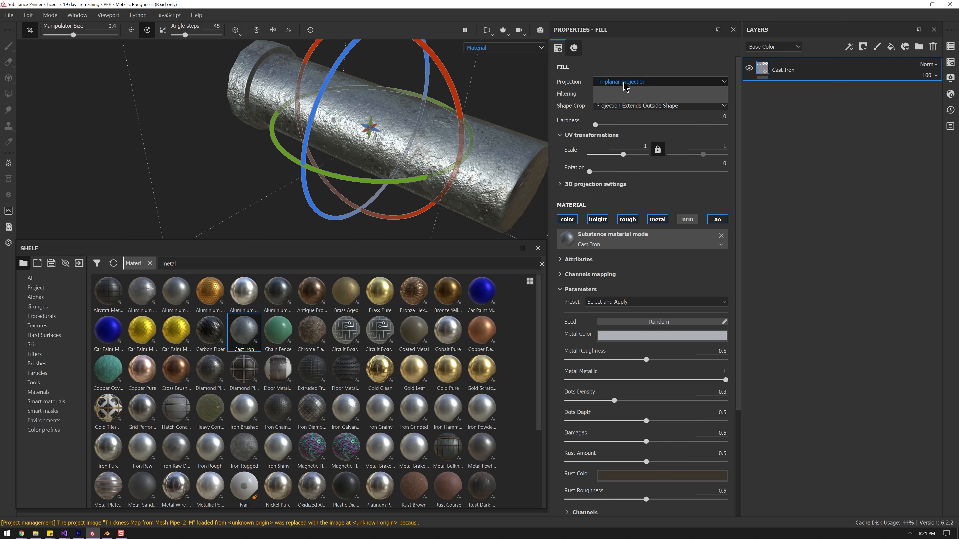
click(621, 97)
mouse_move(446, 111)
alt+mouse_down()
mouse_move(274, 151)
mouse_move(327, 106)
mouse_move(414, 119)
mouse_move(447, 158)
mouse_move(428, 220)
mouse_move(440, 163)
mouse_move(396, 122)
mouse_move(453, 113)
alt+mouse_up()
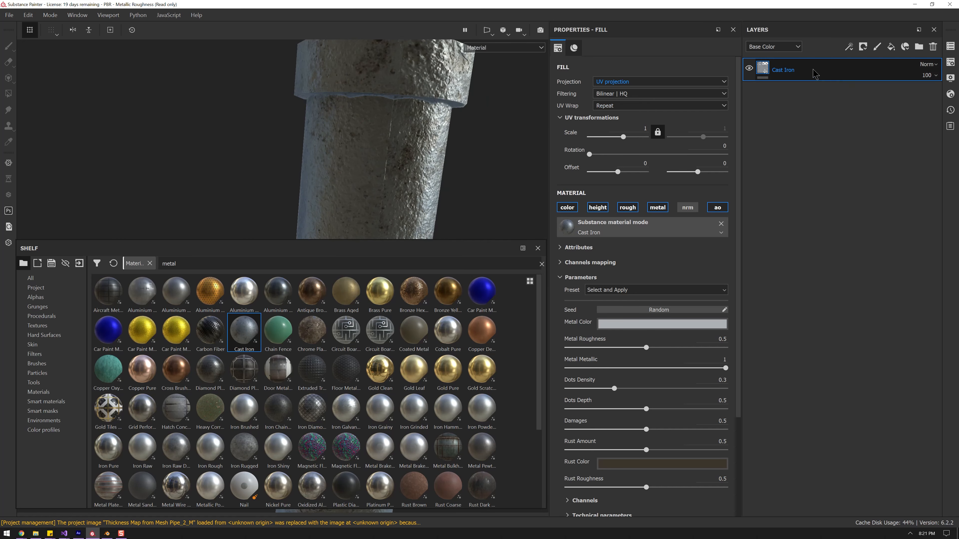
Duplicate the Cast Iron layer and give the copy a rotation of 15.94 and Tri-planar projection
key(ctrl+d)
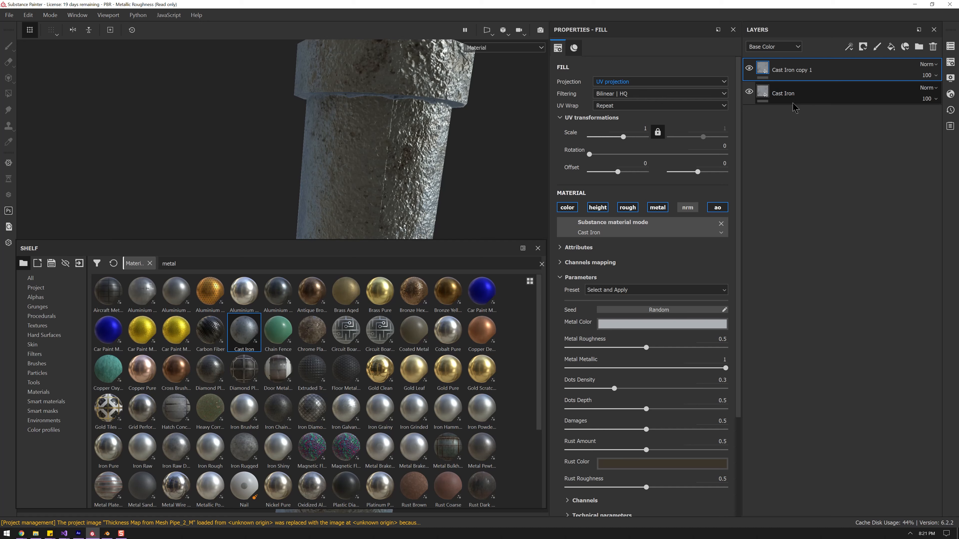
drag(589, 154, 596, 154)
click(632, 81)
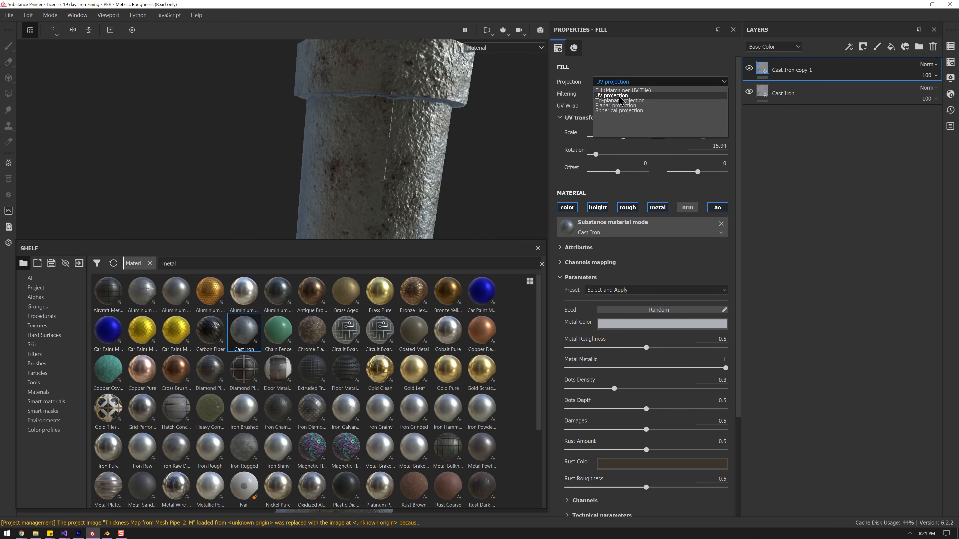
click(617, 100)
alt+drag(398, 189, 379, 63)
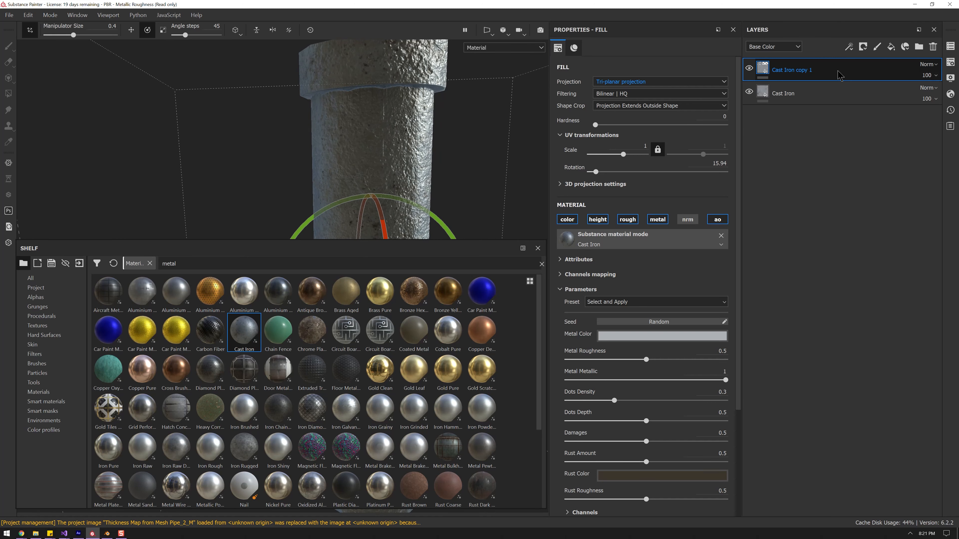
Add a black mask to the duplicated Cast Iron layer
right_click(839, 74)
click(865, 90)
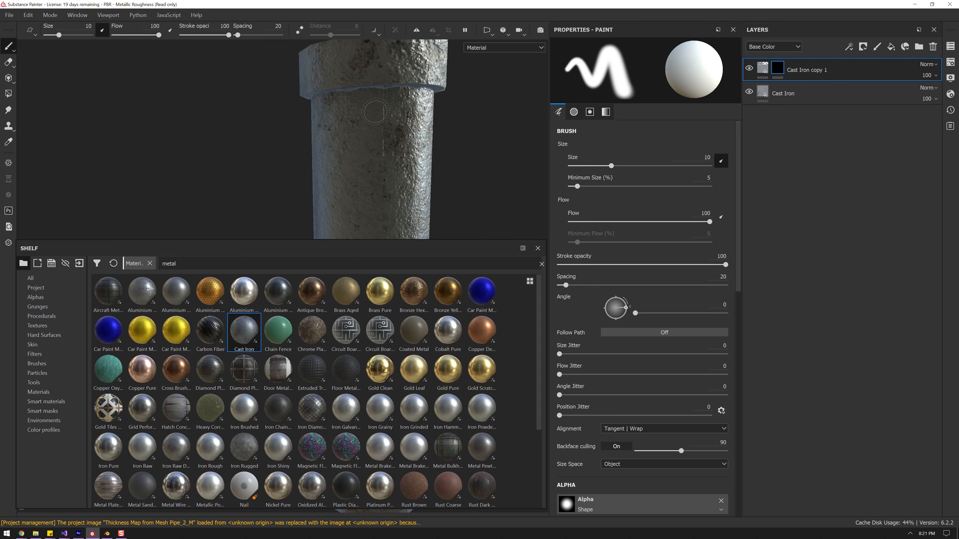
alt+drag(379, 161, 411, 168)
alt+drag(336, 177, 431, 162)
alt+drag(340, 153, 377, 157)
Try enabling the normal channel in the duplicated Cast Iron layer's fill, and undo the latest changes
click(763, 68)
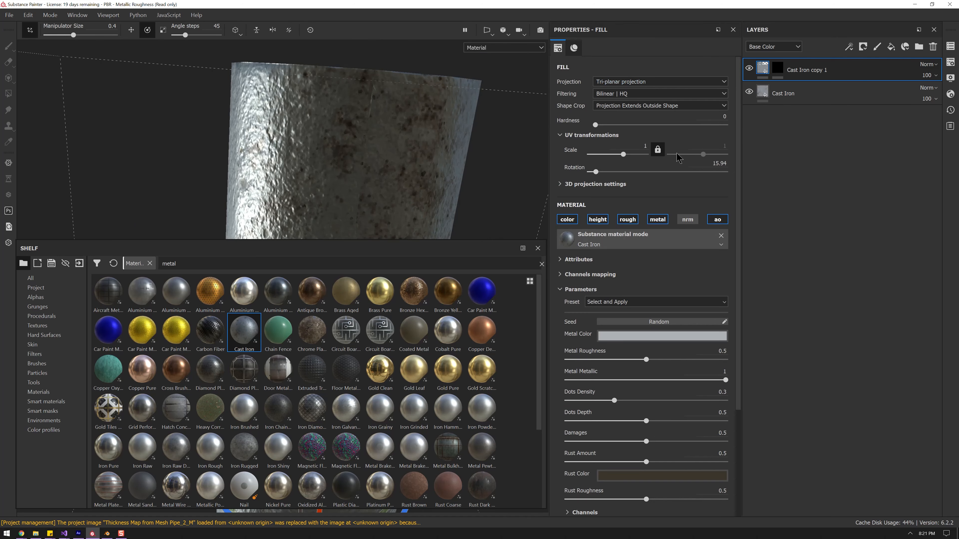
scroll(676, 227, down, 4)
scroll(647, 170, up, 1)
scroll(648, 175, up, 1)
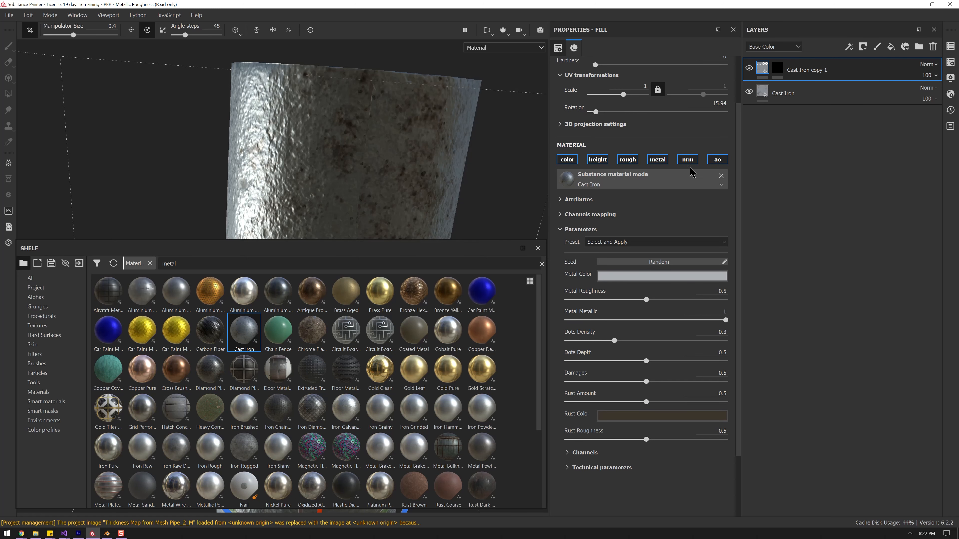
alt+drag(516, 156, 404, 104)
scroll(404, 103, up, 3)
scroll(404, 103, down, 4)
scroll(402, 114, down, 2)
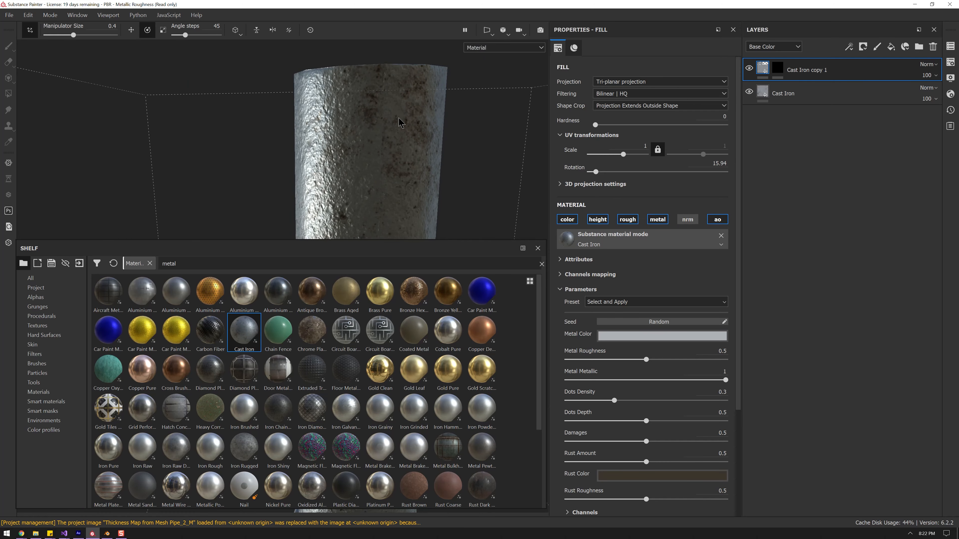
drag(395, 240, 395, 400)
key(ctrl+z)
drag(372, 291, 380, 372)
key(ctrl+z)
Reapply the black mask on the duplicated Cast Iron layer and replace it with a white mask
right_click(777, 66)
click(806, 85)
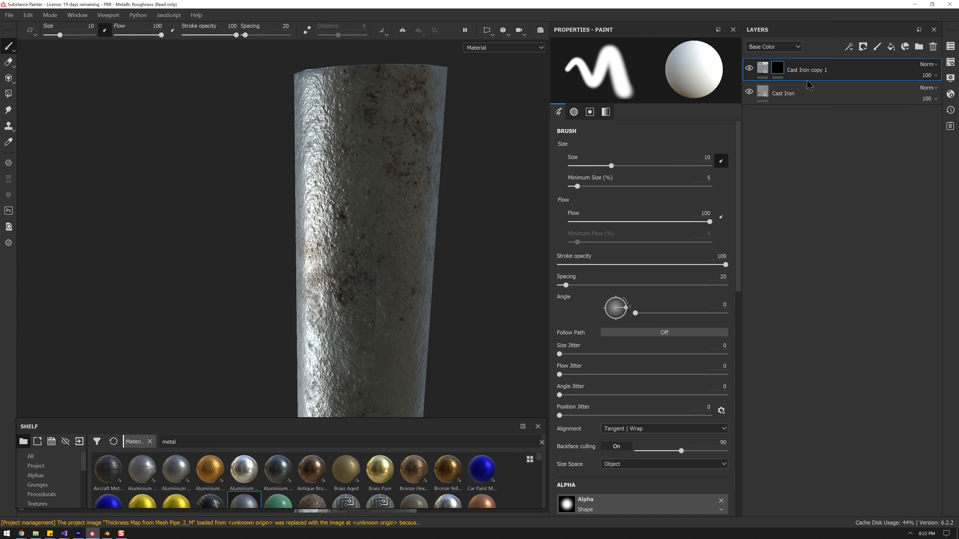
right_click(773, 65)
click(780, 71)
alt+drag(418, 317, 368, 298)
Toggle the base Cast Iron layer's visibility to compare the textures, and change the copy's mask back to black
click(751, 93)
alt+drag(434, 235, 389, 137)
mouse_move(389, 137)
alt+right_down()
mouse_move(396, 232)
mouse_move(332, 238)
alt+right_up()
click(750, 92)
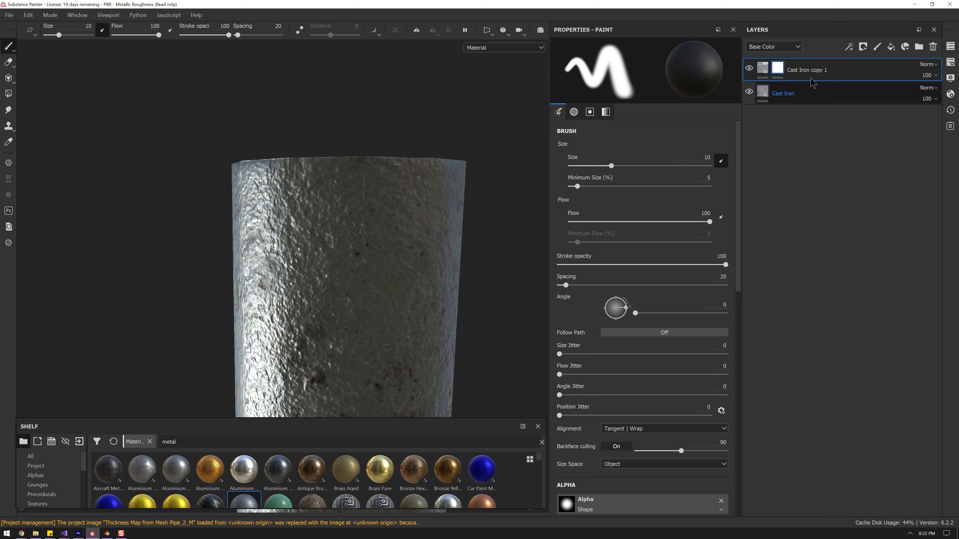
click(795, 74)
click(778, 70)
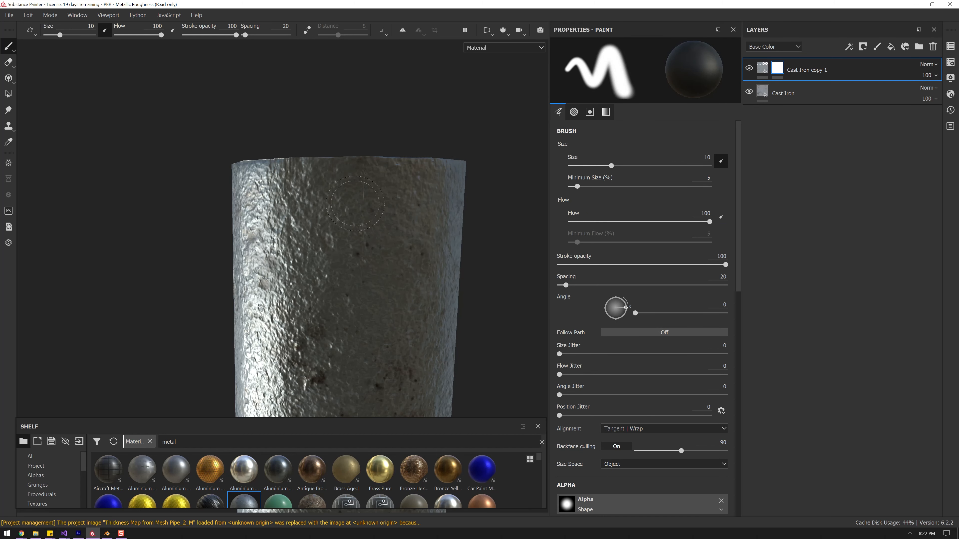
right_click(777, 69)
click(807, 84)
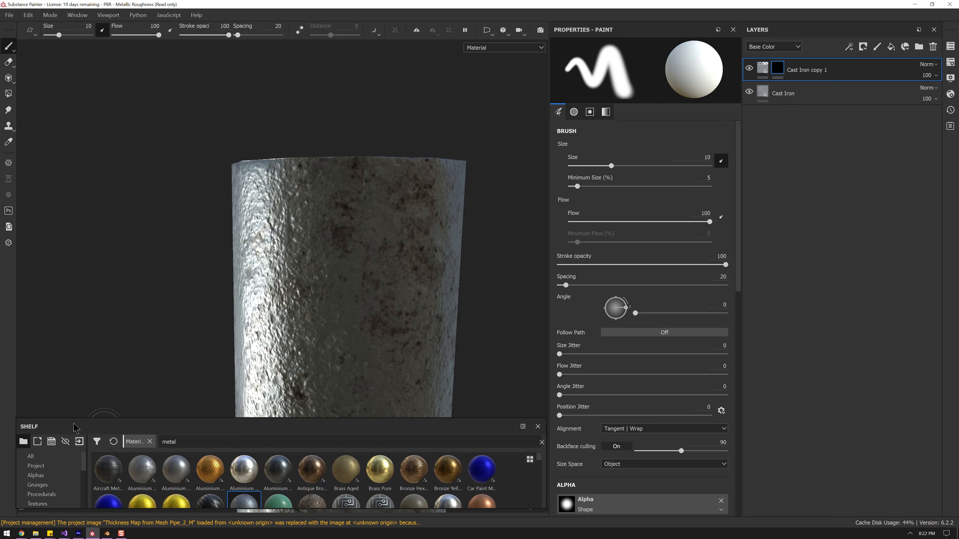
Browse the shelf's brushes and choose the heavy artistic brush with the Alpha Dirt 03 alpha for the mask
drag(70, 418, 68, 302)
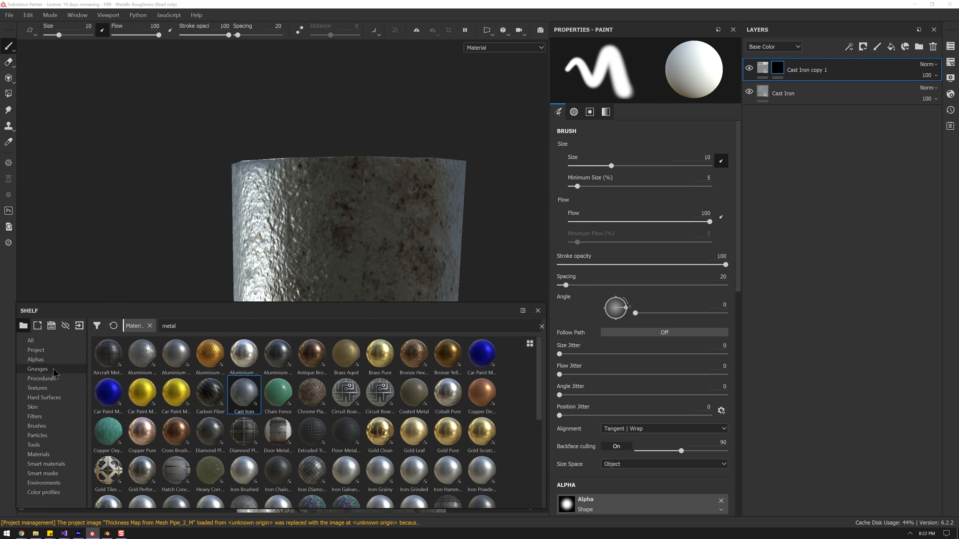
click(37, 426)
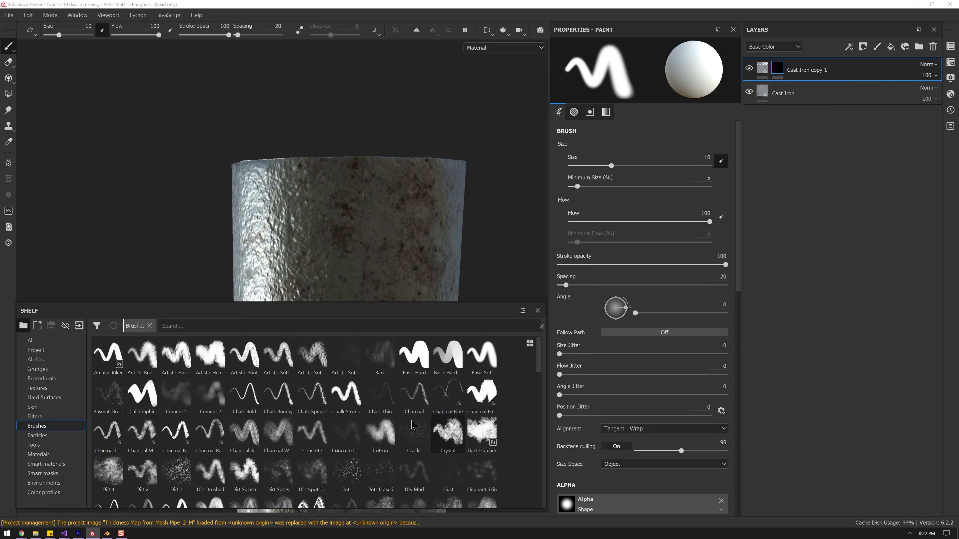
click(312, 357)
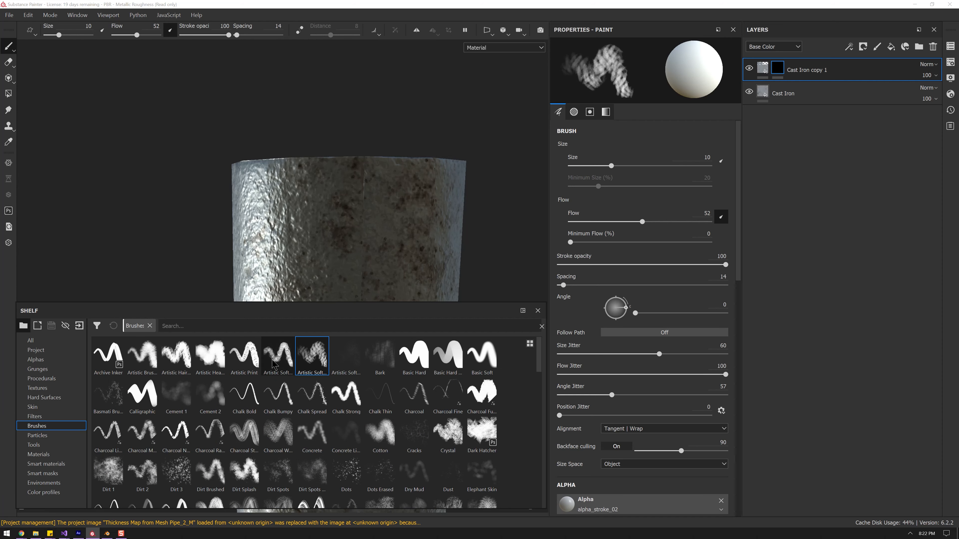
click(272, 364)
click(204, 365)
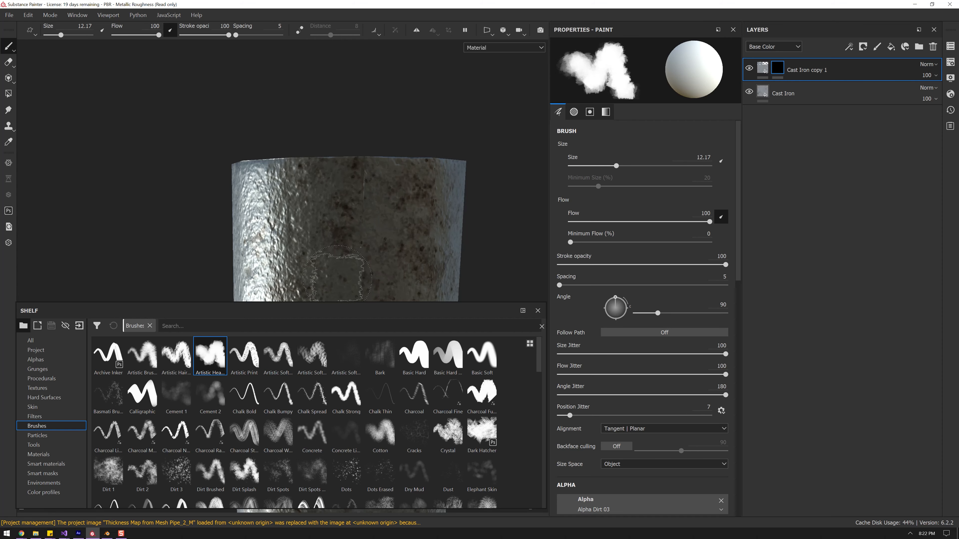
Set the mask brush size to 13.35 and its stroke opacity to 28
alt+middle_drag(338, 279, 361, 230)
alt+drag(362, 229, 347, 209)
mouse_move(383, 184)
ctrl+right_down()
mouse_move(374, 184)
mouse_move(393, 184)
mouse_move(295, 179)
ctrl+right_up()
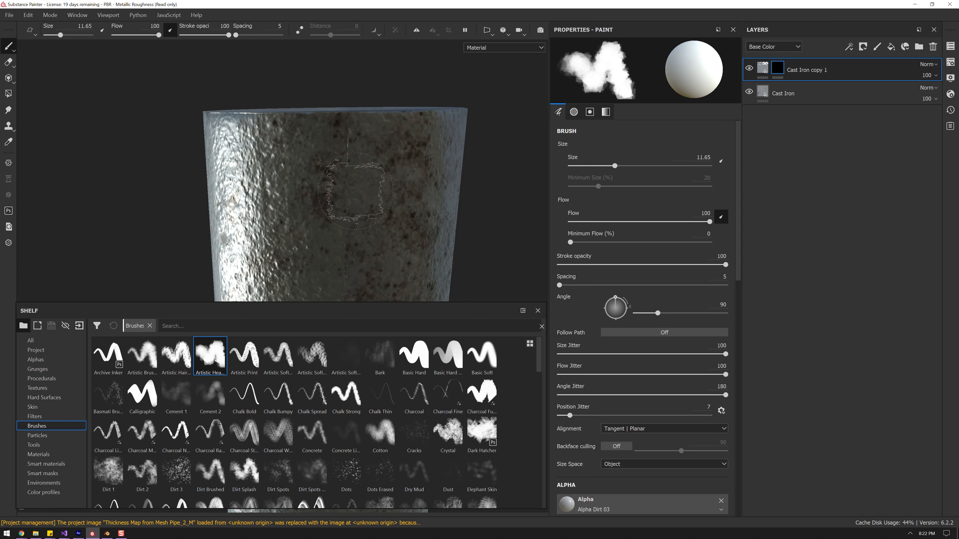
mouse_move(338, 207)
ctrl+right_down()
mouse_move(379, 207)
mouse_move(348, 207)
ctrl+right_up()
mouse_move(337, 207)
ctrl+mouse_down()
mouse_move(338, 171)
mouse_move(336, 203)
mouse_move(350, 176)
mouse_move(350, 208)
mouse_move(349, 186)
ctrl+mouse_up()
mouse_move(340, 207)
ctrl+right_down()
mouse_move(381, 207)
mouse_move(347, 207)
ctrl+right_up()
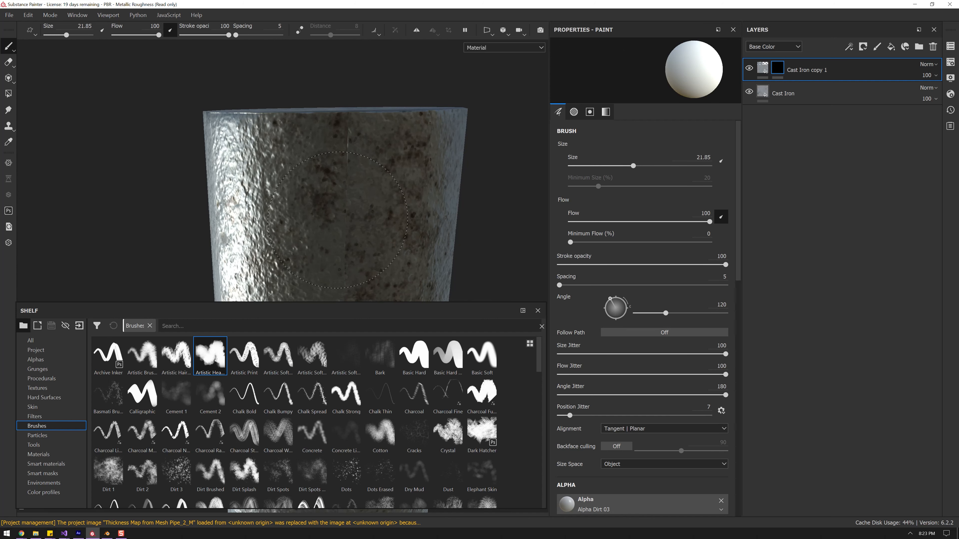
mouse_move(333, 256)
ctrl+mouse_down()
mouse_move(333, 283)
mouse_move(334, 267)
ctrl+mouse_up()
ctrl+right_drag(373, 191, 365, 191)
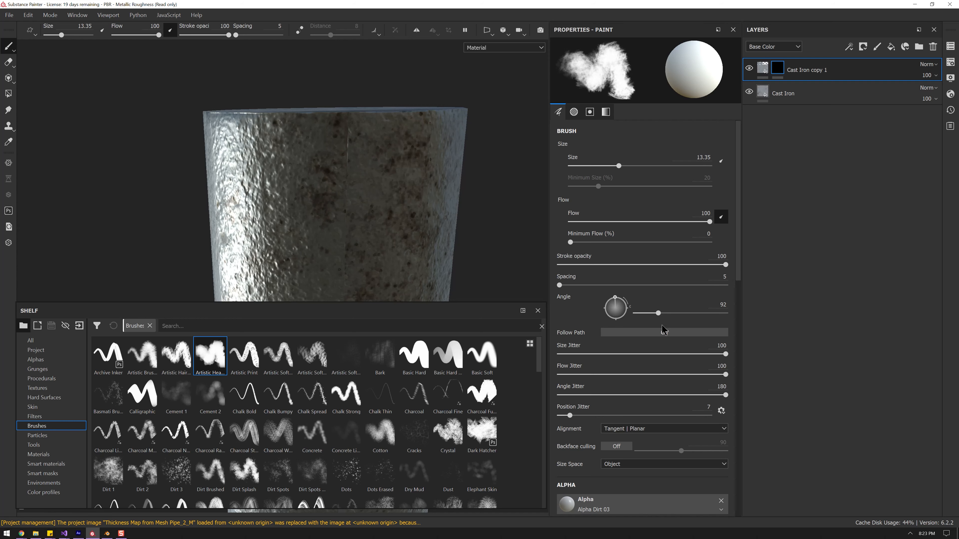
scroll(664, 330, down, 10)
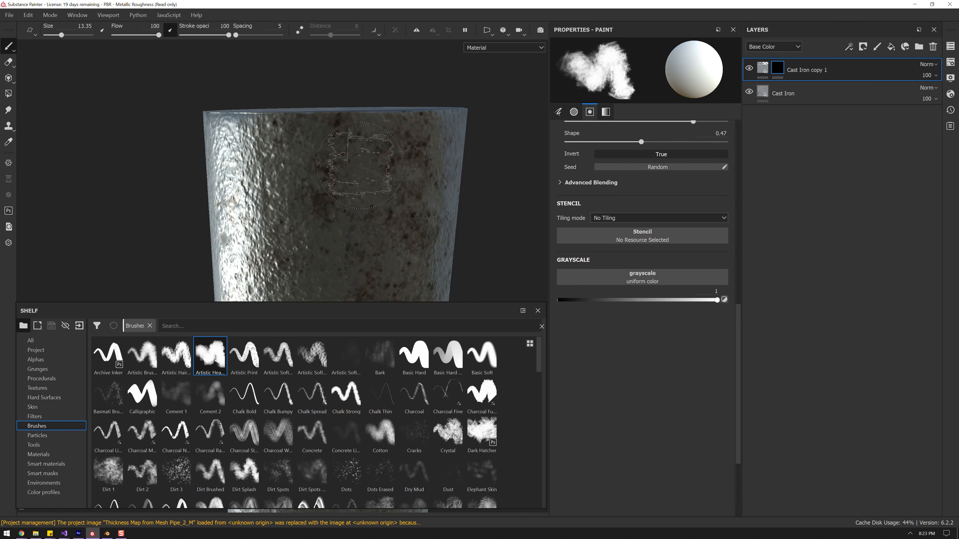
drag(193, 35, 195, 36)
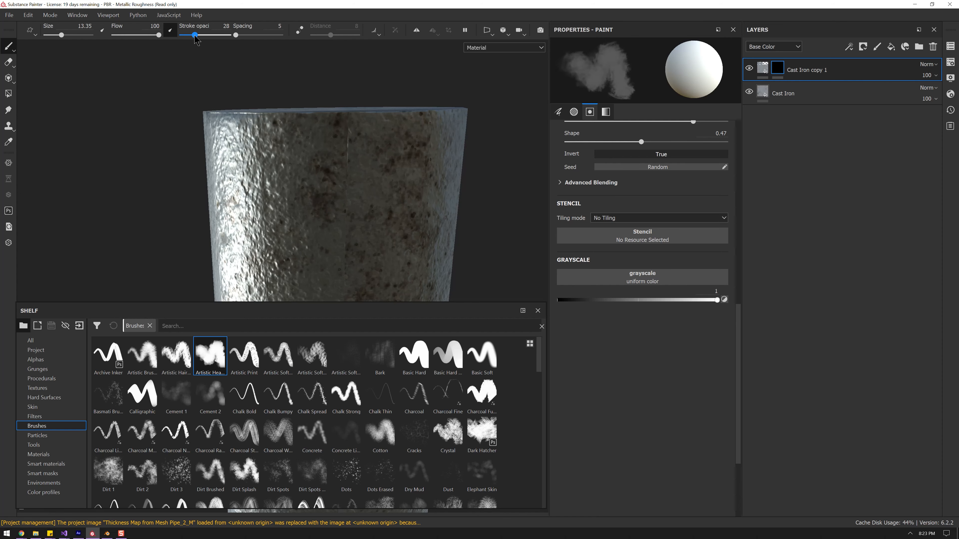
Paint the Cast Iron copy's black mask along the pipe's UV seam, from the upper rim down to the flange
scroll(362, 212, up, 2)
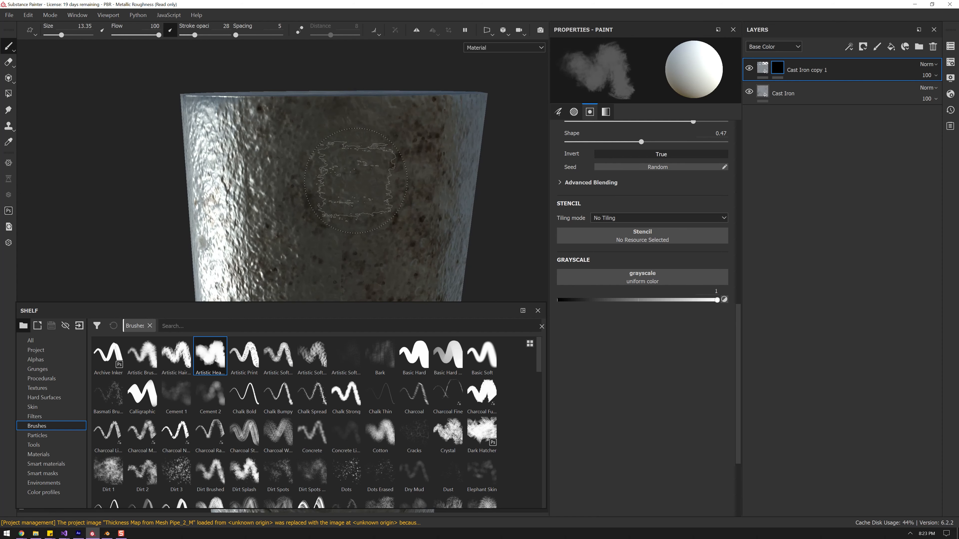
alt+middle_drag(352, 231, 342, 117)
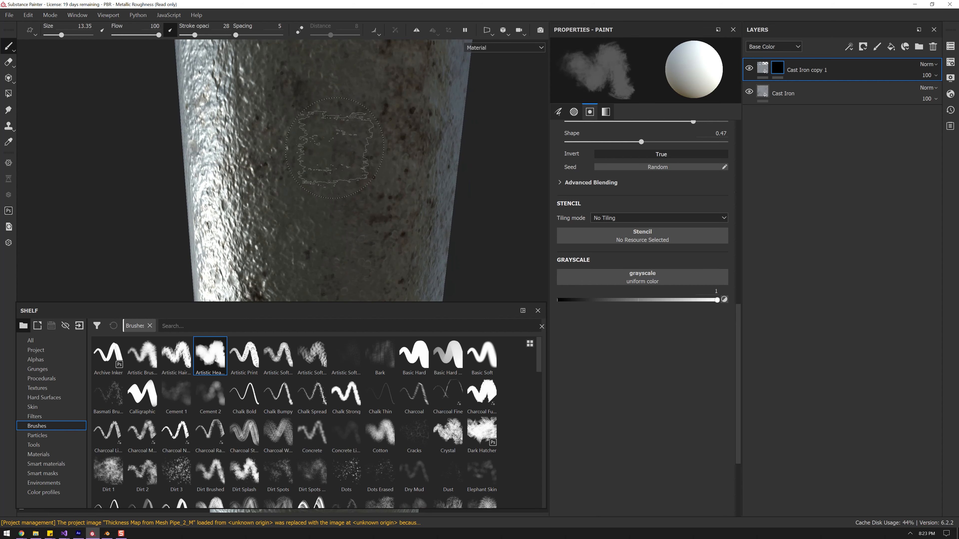
alt+middle_drag(339, 246, 338, 187)
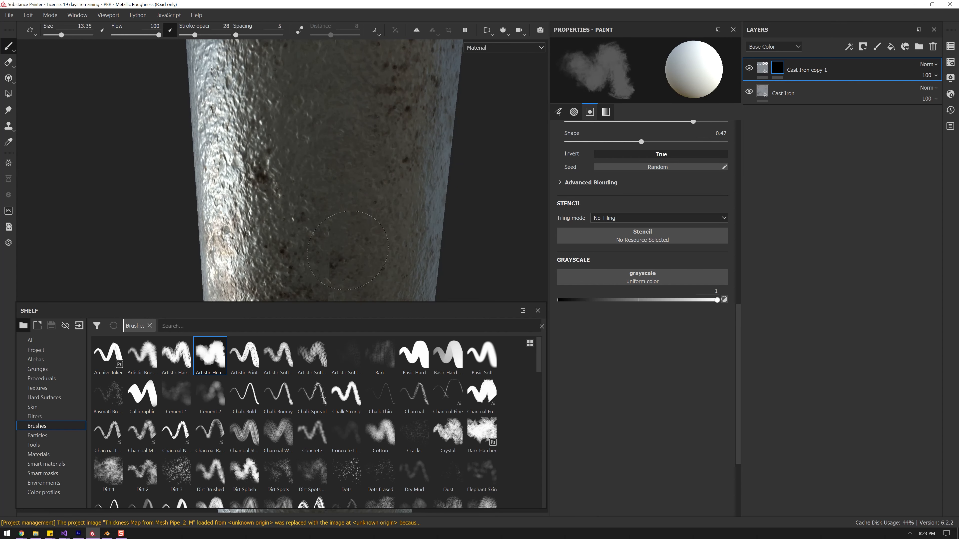
alt+middle_drag(348, 251, 338, 116)
alt+middle_drag(340, 260, 333, 116)
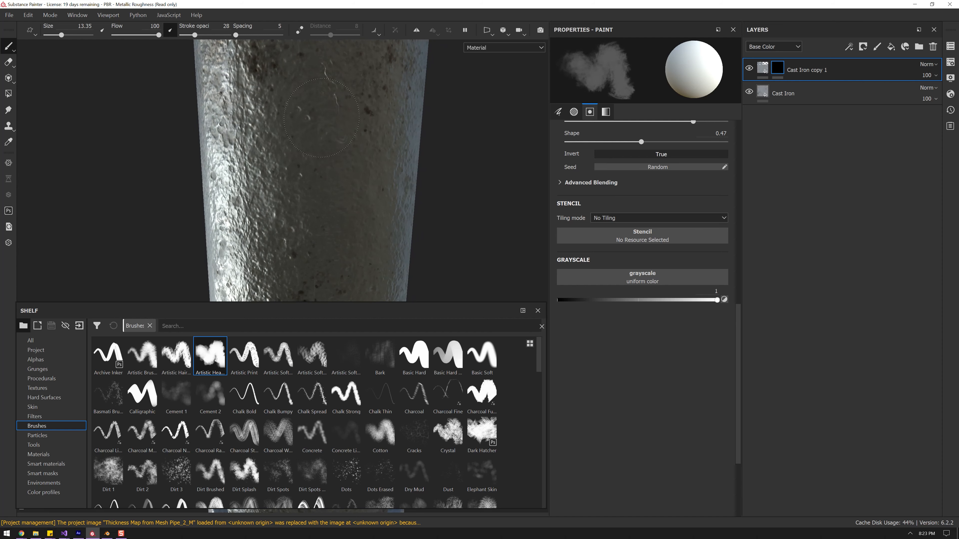
alt+middle_drag(321, 260, 323, 127)
alt+middle_drag(322, 242, 324, 114)
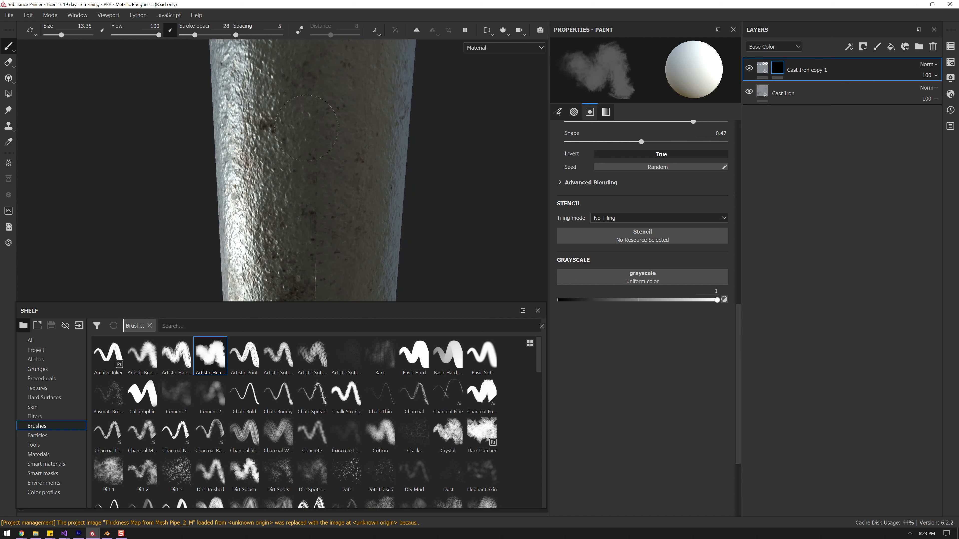
alt+right_drag(311, 217, 340, 199)
alt+middle_drag(340, 199, 321, 141)
alt+middle_drag(324, 239, 320, 152)
alt+drag(307, 126, 303, 172)
shift+right_drag(444, 216, 481, 221)
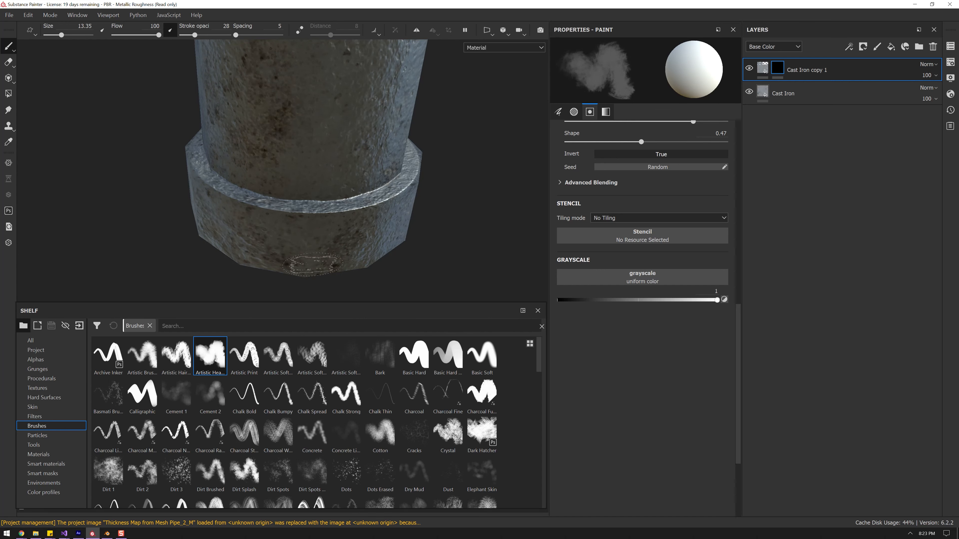
alt+drag(301, 235, 246, 189)
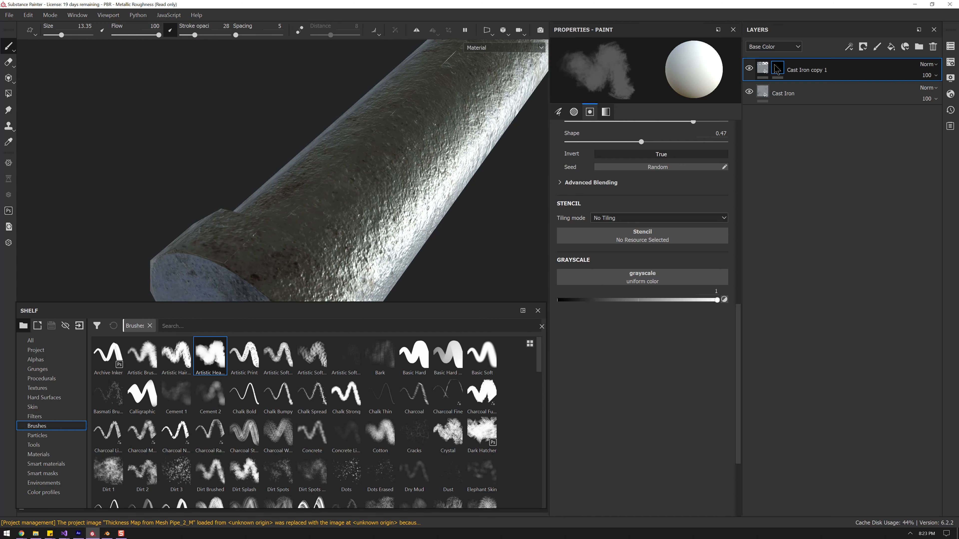
Cycle the viewport through the single-channel views and display the Cast Iron copy's mask on the pipe
click(779, 47)
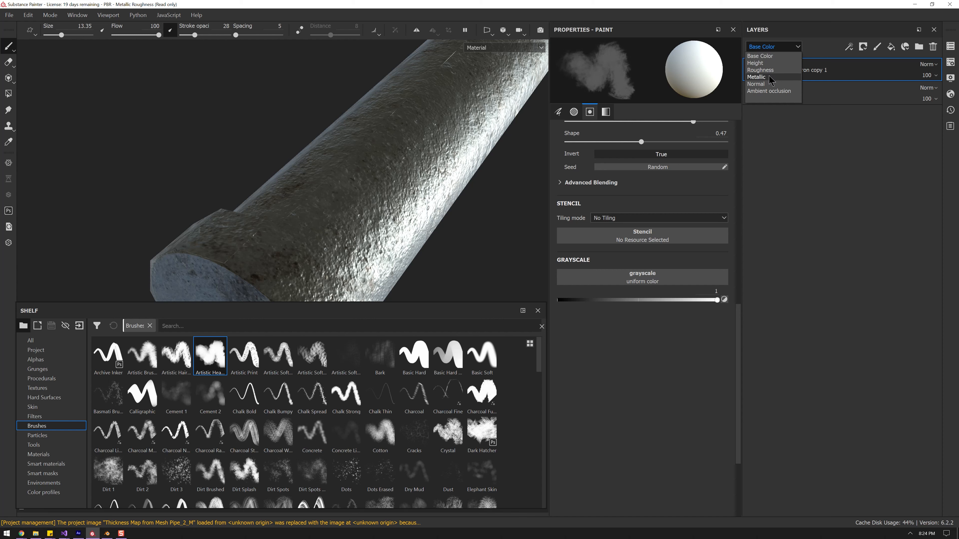
click(835, 136)
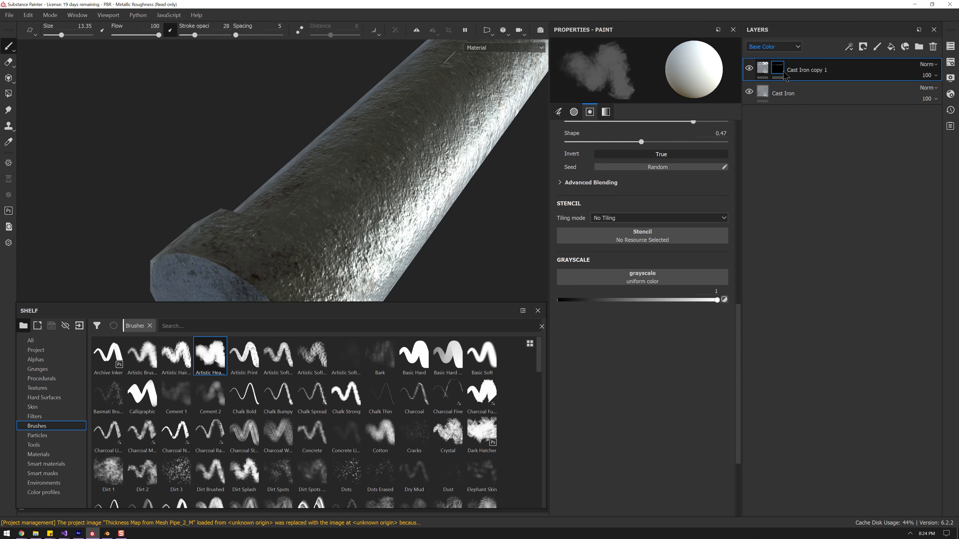
alt+drag(419, 124, 423, 151)
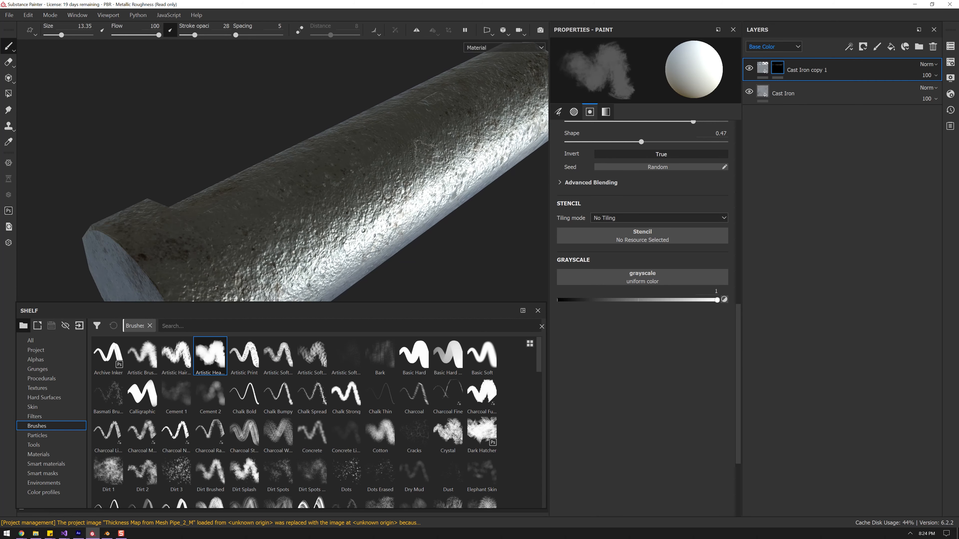
key(c)
key(c)
key(c)
key(c)
key(c)
key(c)
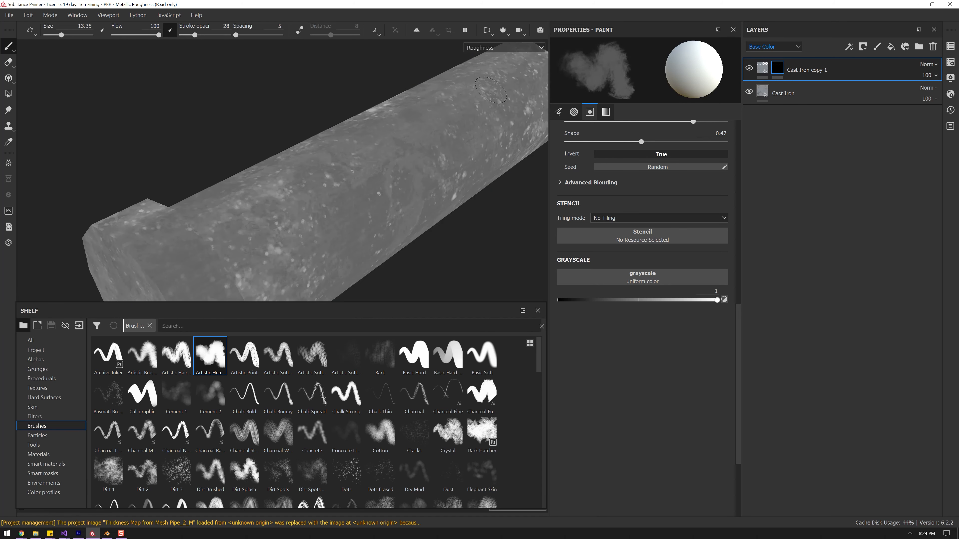
key(c)
key(c)
click(505, 46)
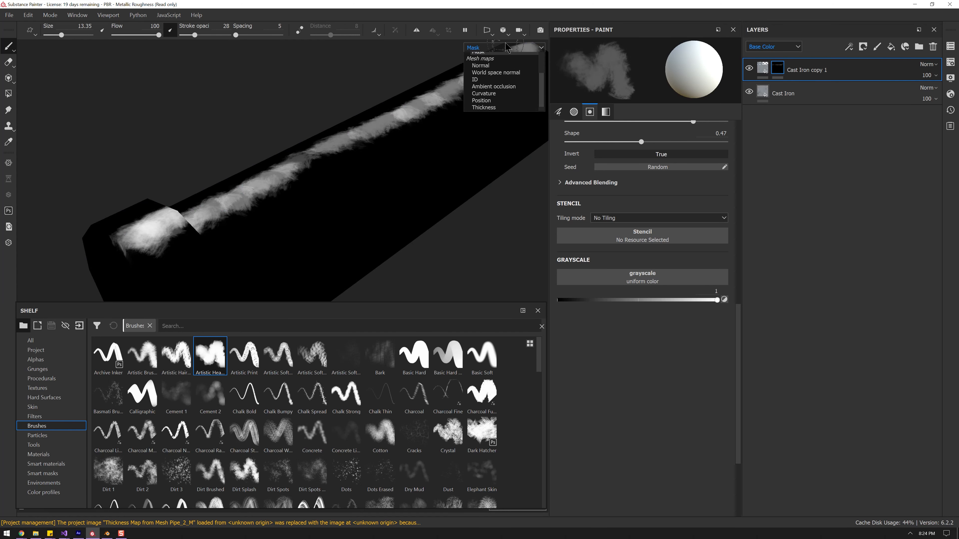
click(453, 56)
Reduce the brush size to 5.74 and paint over the centre of the mask strip along the pipe's seam
mouse_move(365, 122)
alt+mouse_down()
mouse_move(390, 195)
mouse_move(430, 172)
mouse_move(400, 181)
alt+mouse_up()
scroll(431, 172, up, 2)
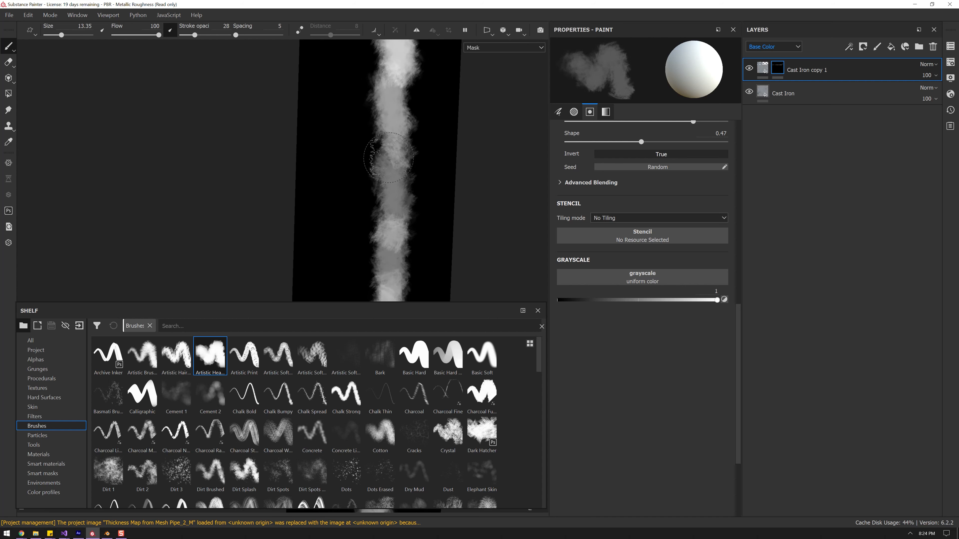
scroll(397, 166, up, 1)
ctrl+right_drag(408, 170, 386, 172)
drag(386, 171, 394, 102)
drag(395, 180, 390, 280)
alt+middle_drag(392, 45, 384, 166)
mouse_move(384, 167)
mouse_down()
mouse_move(386, 195)
mouse_move(385, 115)
mouse_up()
mouse_move(385, 115)
alt+middle_down()
mouse_move(369, 182)
mouse_move(377, 188)
mouse_move(370, 229)
mouse_move(364, 130)
alt+middle_up()
mouse_move(365, 130)
mouse_down()
mouse_move(359, 206)
mouse_move(348, 209)
mouse_move(351, 261)
mouse_up()
alt+middle_drag(351, 261, 333, 211)
mouse_move(332, 212)
mouse_down()
mouse_move(328, 150)
mouse_move(328, 241)
mouse_up()
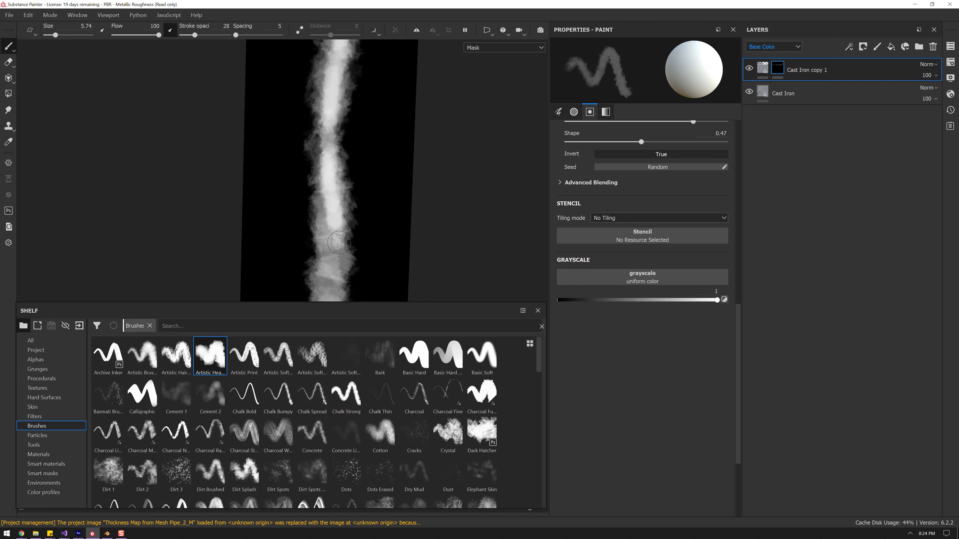
alt+middle_drag(328, 242, 328, 159)
drag(328, 159, 329, 244)
alt+drag(331, 204, 330, 162)
drag(328, 233, 324, 285)
mouse_move(329, 250)
alt+mouse_down()
mouse_move(317, 133)
mouse_move(351, 144)
mouse_move(386, 238)
mouse_move(390, 191)
alt+mouse_up()
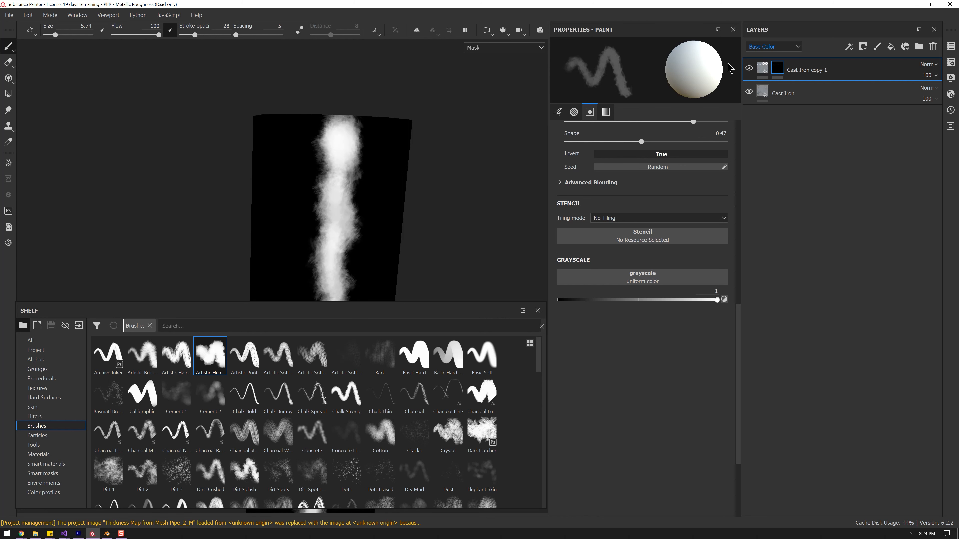
Show the full material again and set the Cast Iron copy's blending mode to Normal for the Normal channel
click(763, 68)
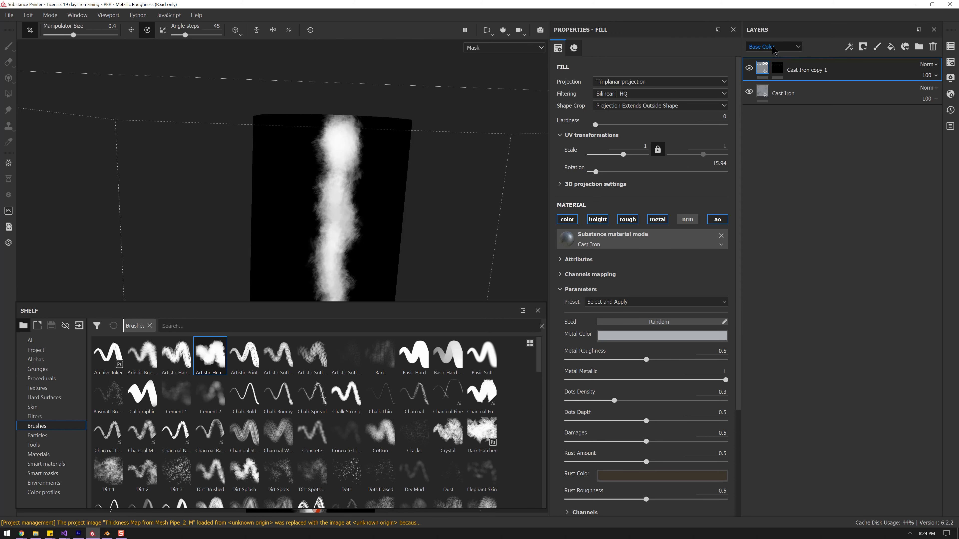
key(m)
alt+drag(413, 232, 351, 111)
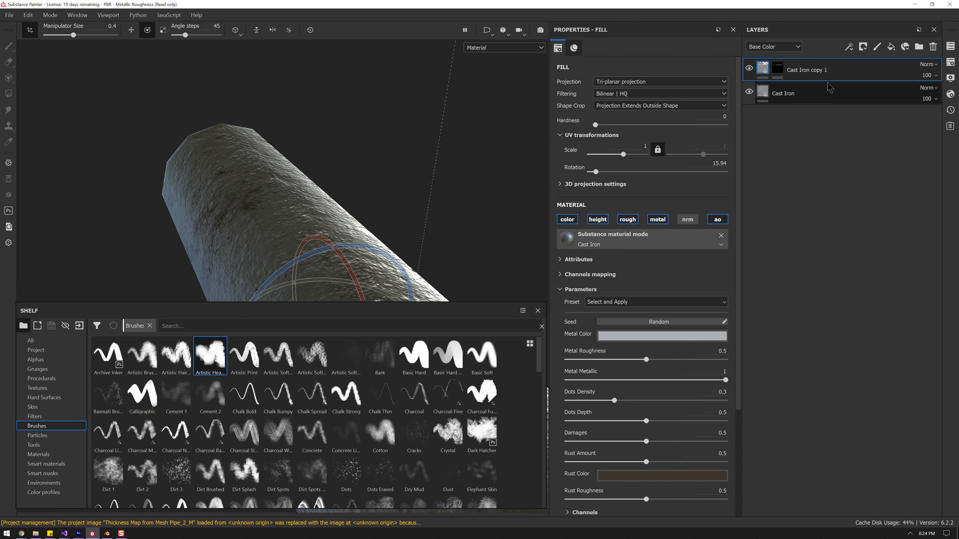
click(783, 50)
click(801, 79)
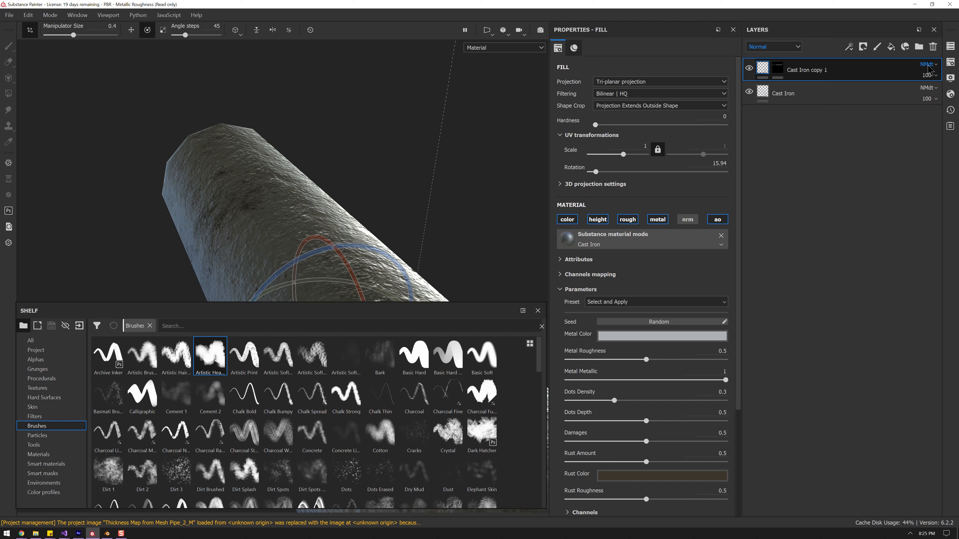
click(929, 65)
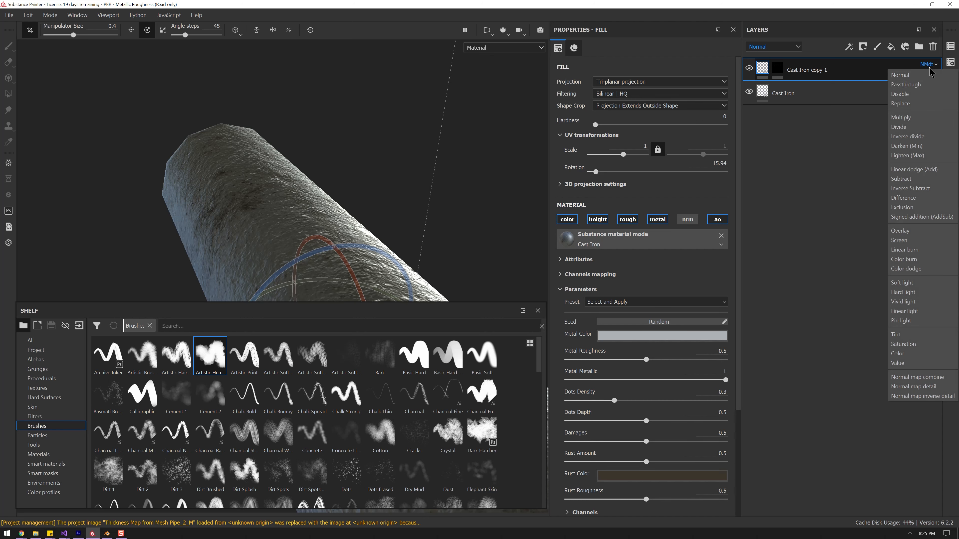
click(902, 75)
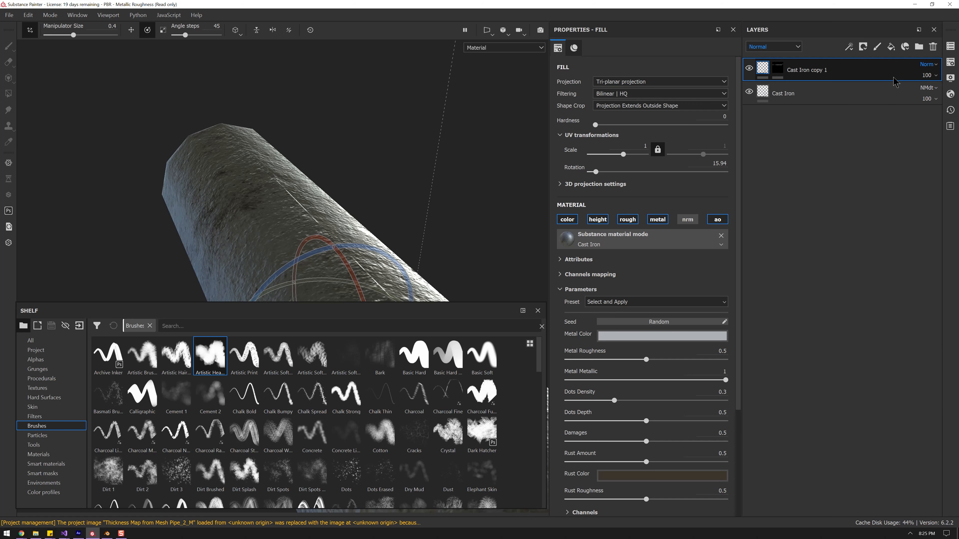
Set the Cast Iron copy's blending mode to Normal for the Height channel
click(773, 46)
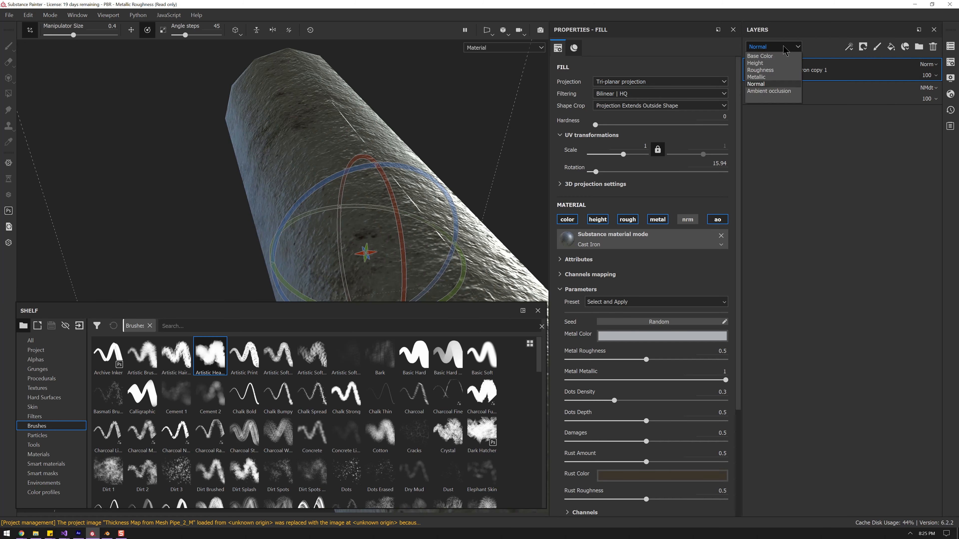
click(756, 63)
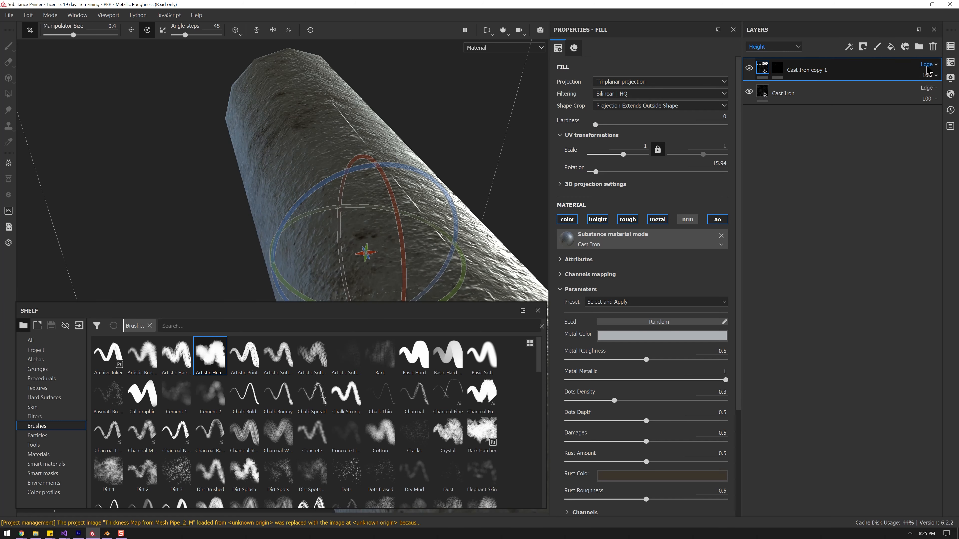
click(928, 64)
click(902, 75)
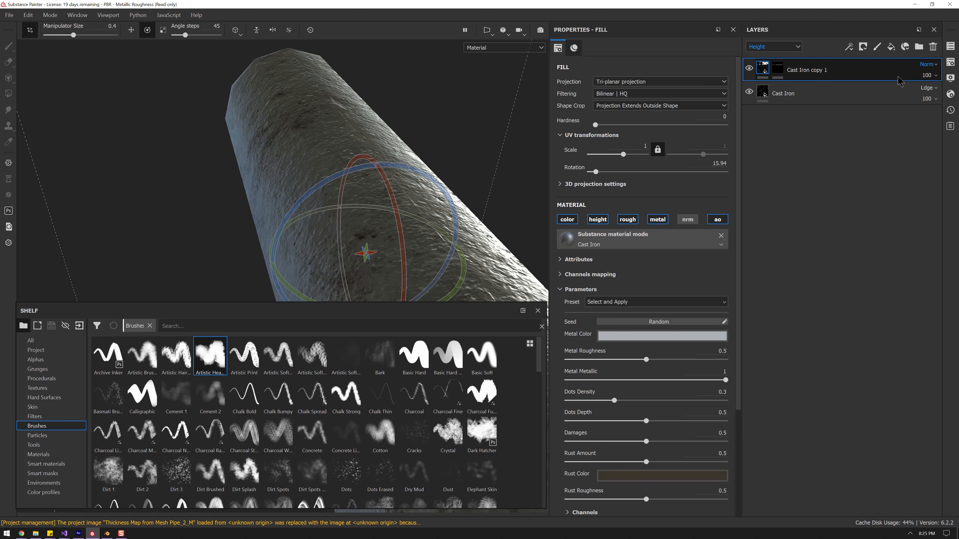
Examine the pipe's end caps and body from several sides for remaining seams
alt+drag(472, 140, 400, 155)
mouse_move(495, 132)
alt+mouse_down()
mouse_move(492, 182)
mouse_move(508, 191)
mouse_move(494, 248)
mouse_move(401, 155)
mouse_move(402, 243)
mouse_move(372, 120)
alt+mouse_up()
key(1)
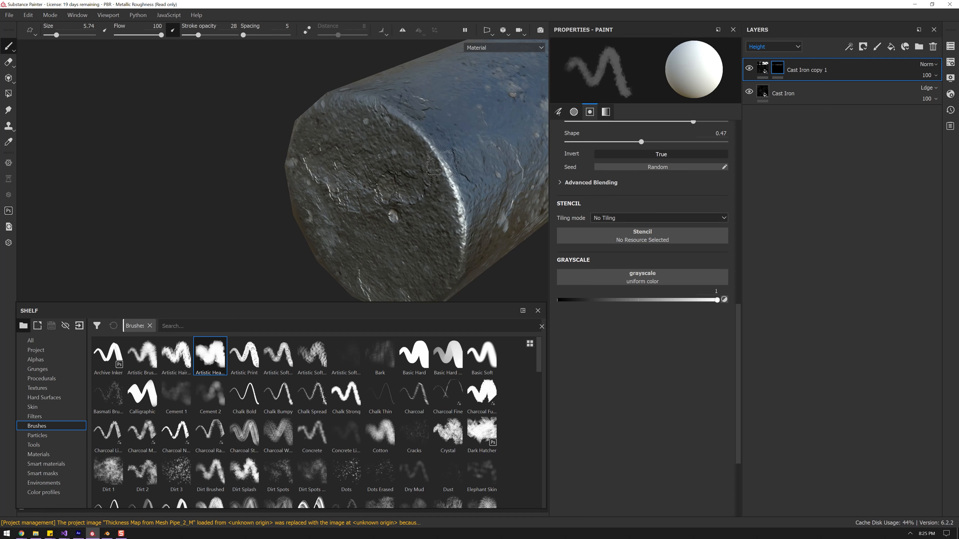
alt+drag(442, 163, 458, 153)
mouse_move(418, 224)
alt+mouse_down()
mouse_move(391, 220)
mouse_move(423, 221)
alt+mouse_up()
alt+drag(304, 210, 355, 224)
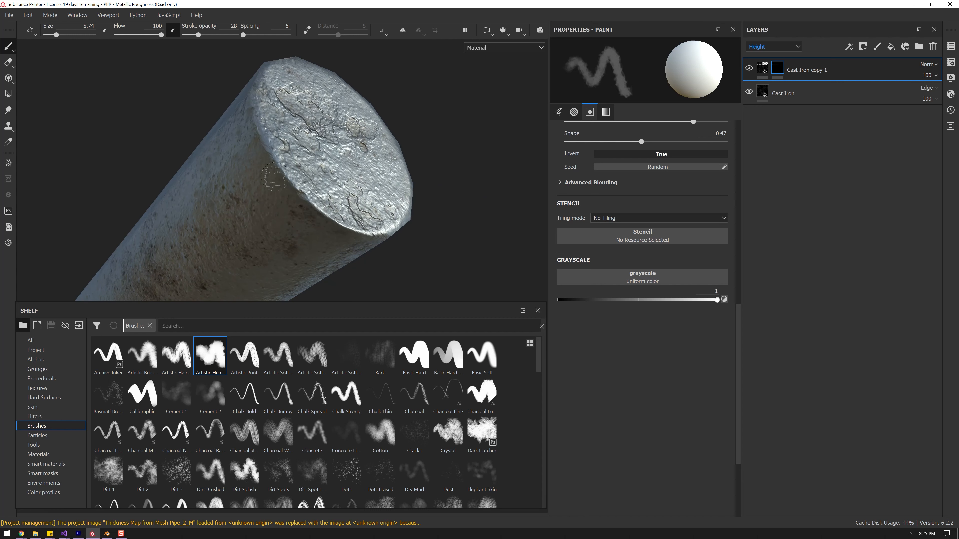
alt+drag(274, 168, 331, 214)
alt+drag(354, 141, 340, 223)
alt+drag(357, 101, 346, 230)
alt+drag(415, 166, 408, 216)
Set the base Cast Iron layer's UV scale to 2
click(771, 95)
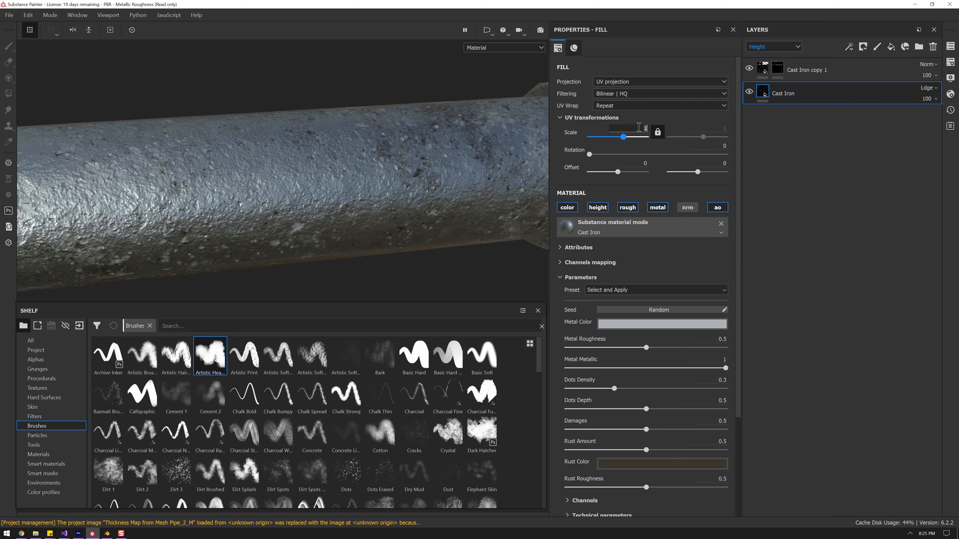
text(2)
key(Return)
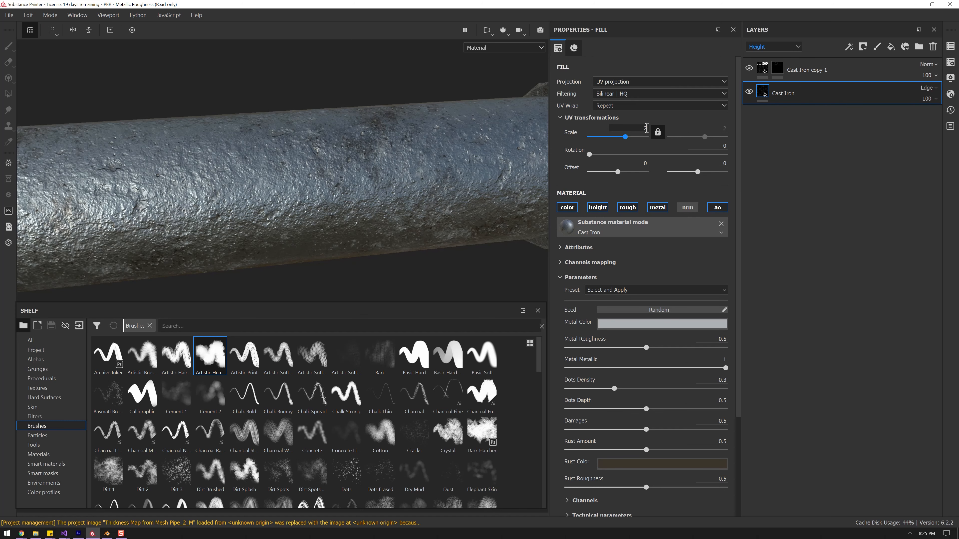
Set the Cast Iron copy's tri-planar projection scale to 2 to match the base layer
click(750, 69)
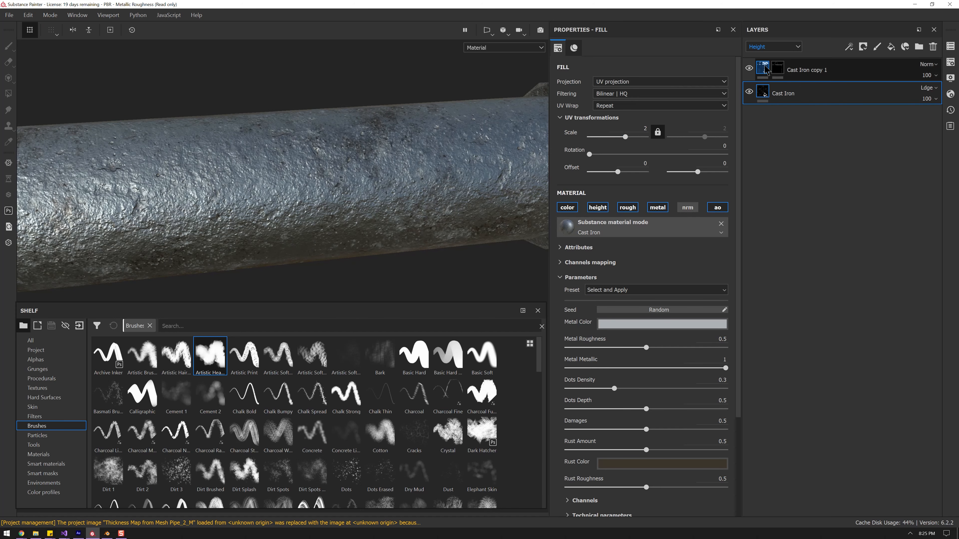
click(767, 71)
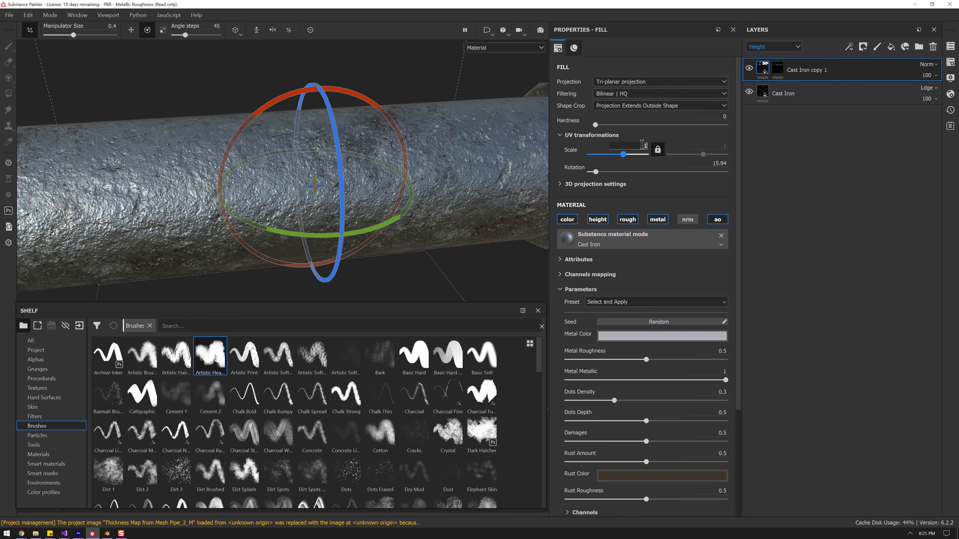
alt+drag(405, 151, 349, 171)
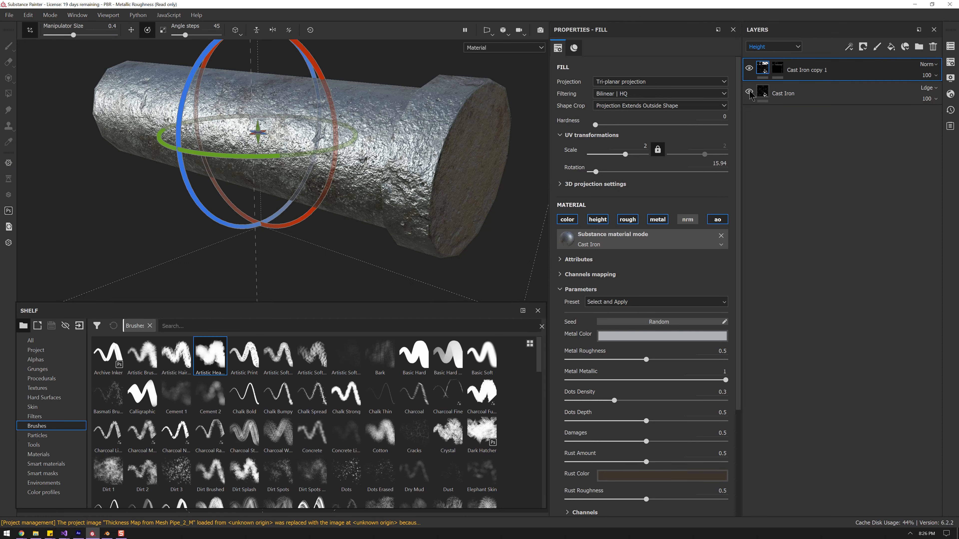
Set the base Cast Iron layer's Normal Intensity to 0.1 and its Height Range to 0.47
click(784, 93)
scroll(605, 378, down, 5)
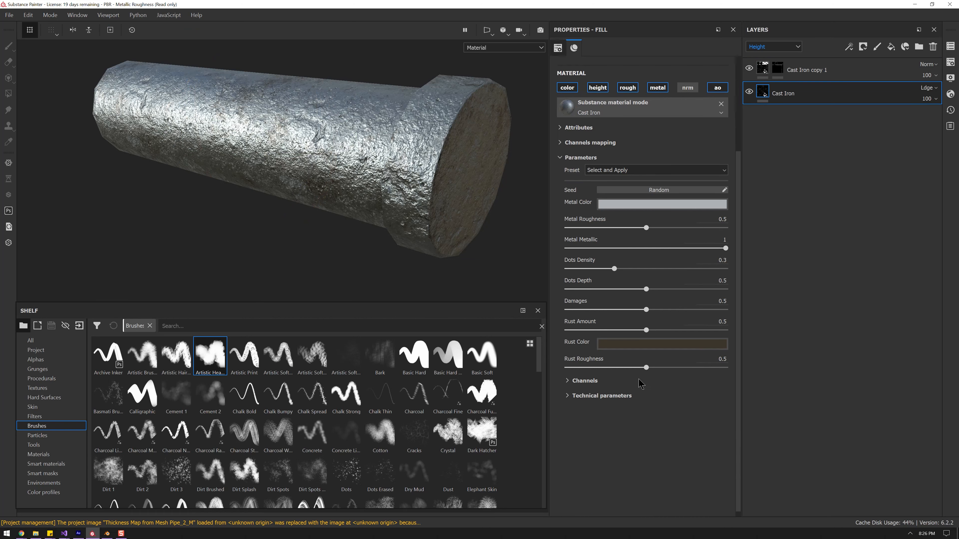
click(604, 390)
scroll(608, 397, down, 3)
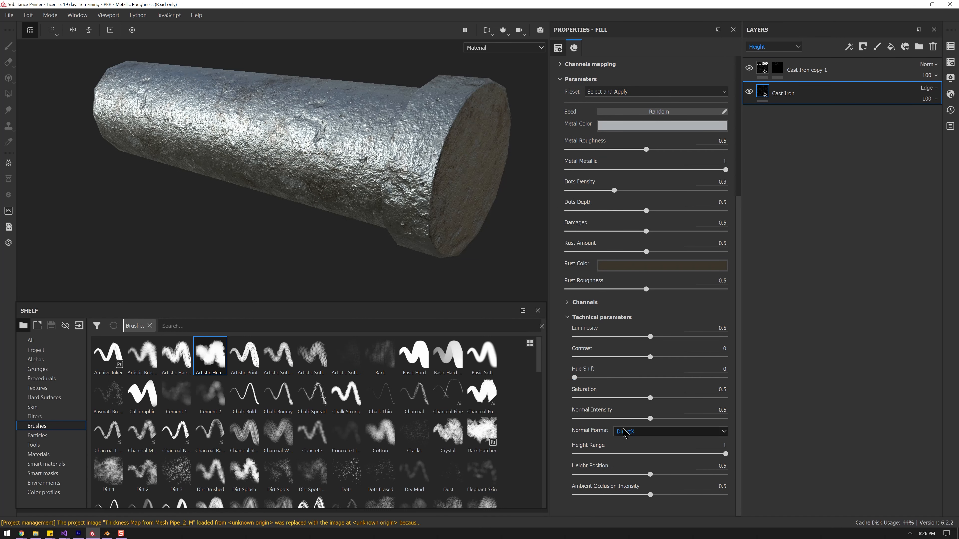
click(608, 419)
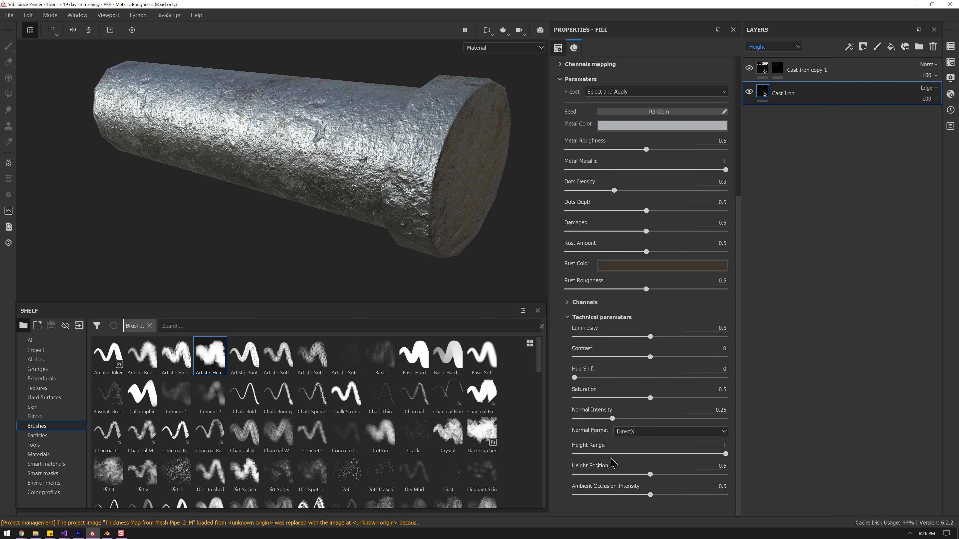
scroll(612, 415, up, 7)
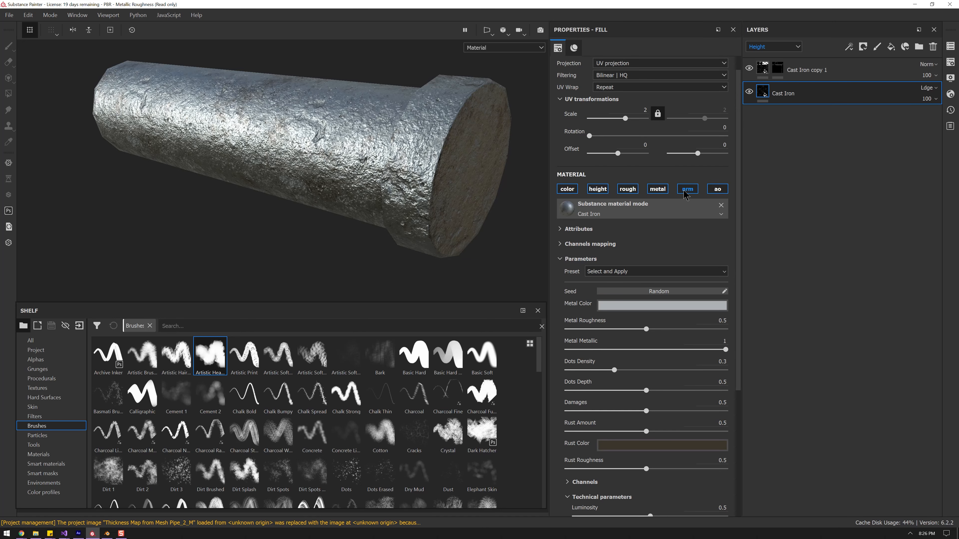
scroll(661, 371, down, 7)
click(592, 418)
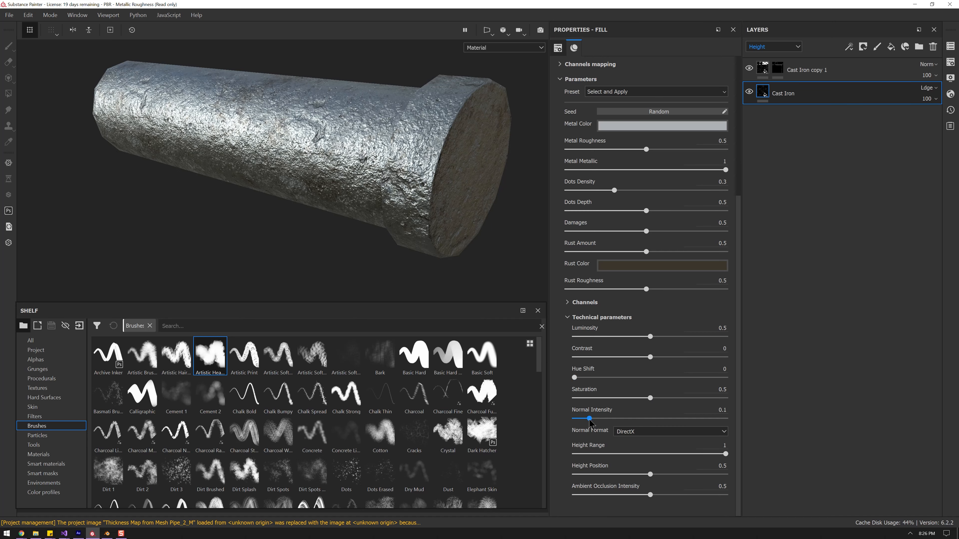
click(646, 454)
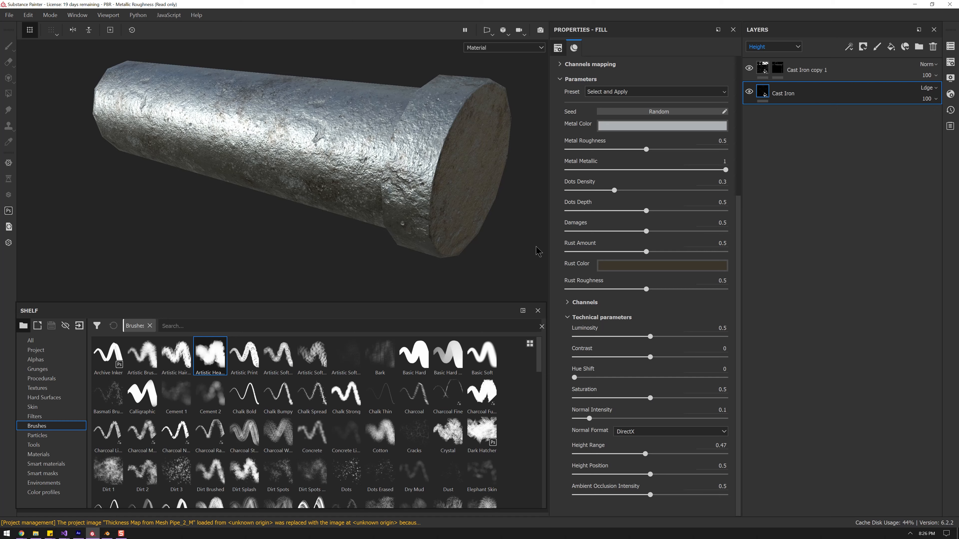
Paint a short stroke on the Cast Iron copy's mask along the rim of the flanged end cap
alt+drag(346, 177, 329, 139)
alt+right_drag(330, 139, 420, 256)
alt+drag(420, 260, 389, 163)
alt+right_drag(389, 162, 392, 178)
alt+drag(392, 178, 412, 209)
click(777, 68)
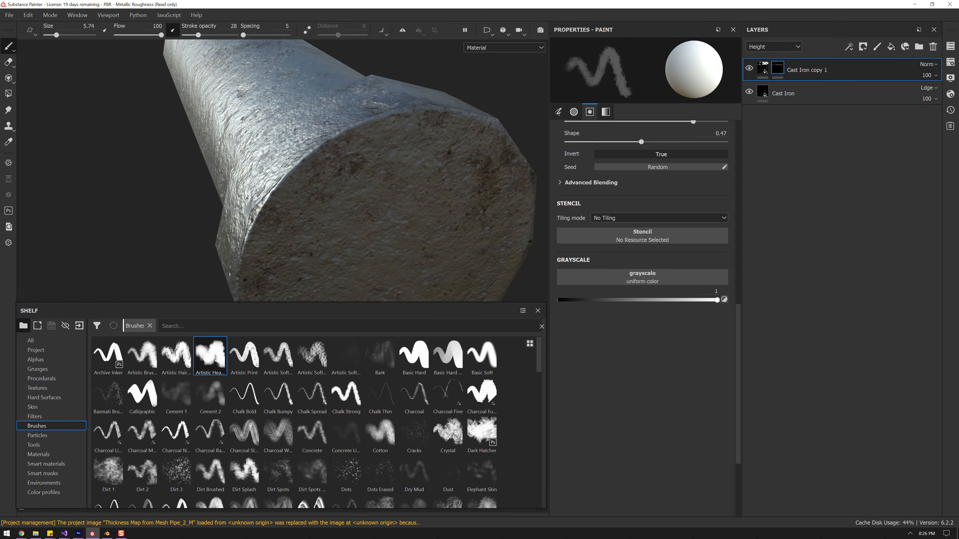
mouse_move(281, 183)
mouse_down()
mouse_move(262, 231)
mouse_move(289, 140)
mouse_move(292, 250)
mouse_move(269, 146)
mouse_move(299, 189)
mouse_up()
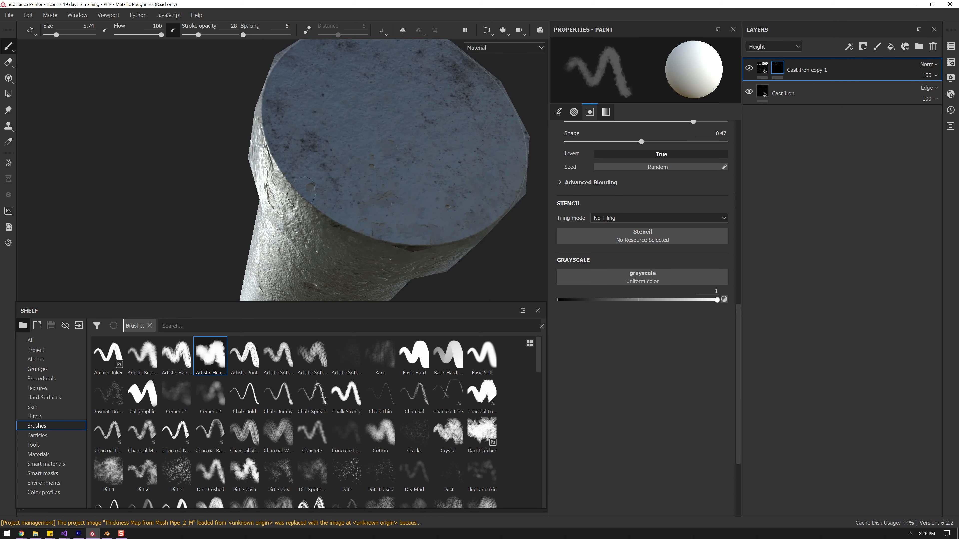
alt+drag(402, 250, 283, 326)
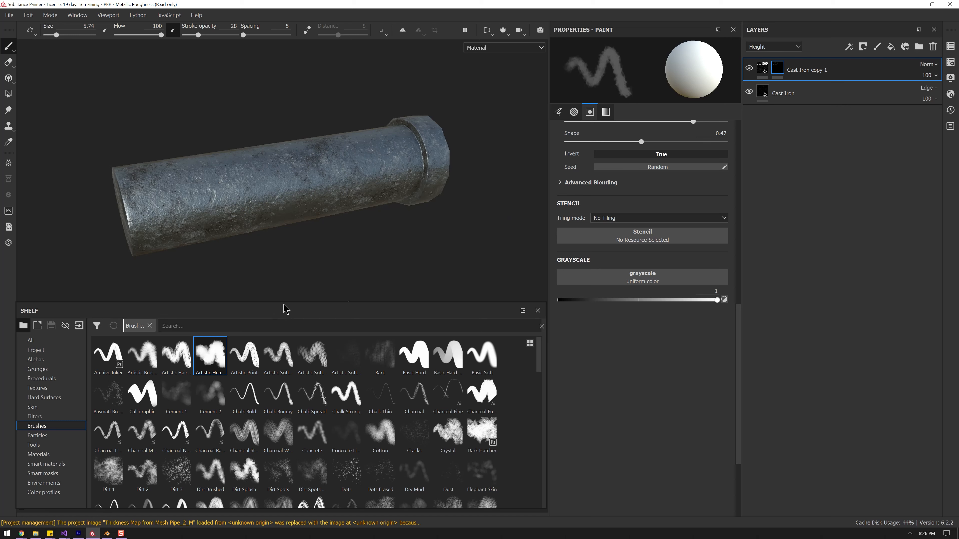
Search the materials for "paint" and add Steel Painted as a fill layer at the top of the layer stack
drag(276, 301, 273, 260)
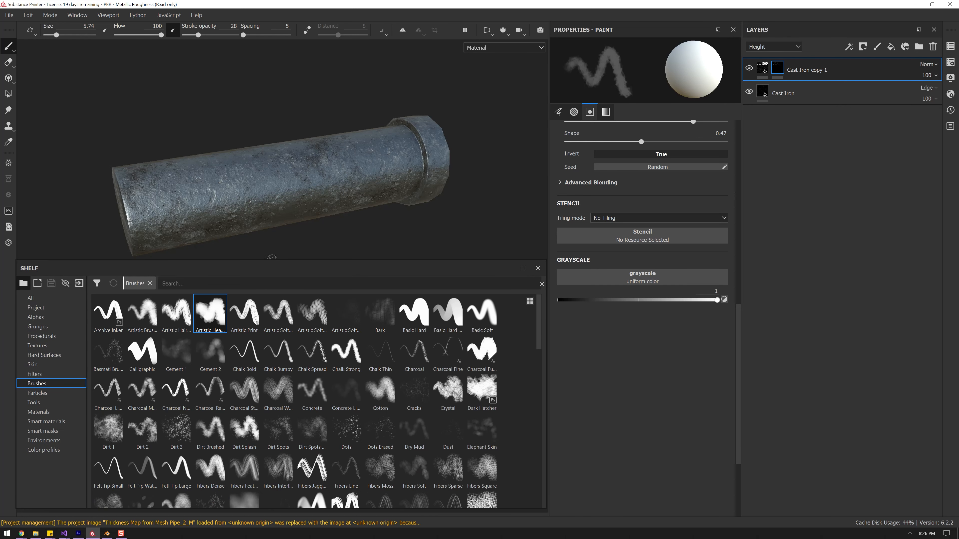
click(57, 412)
click(332, 283)
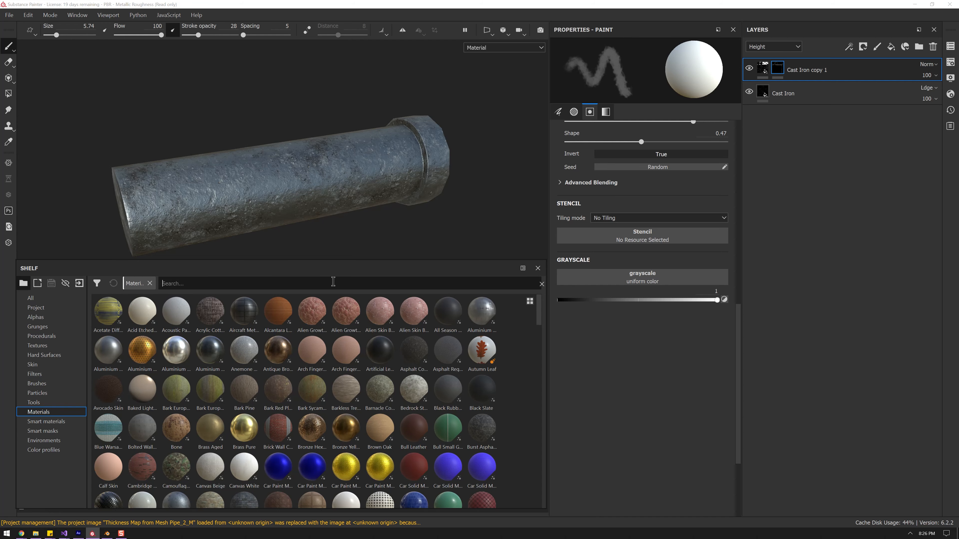
text(paint)
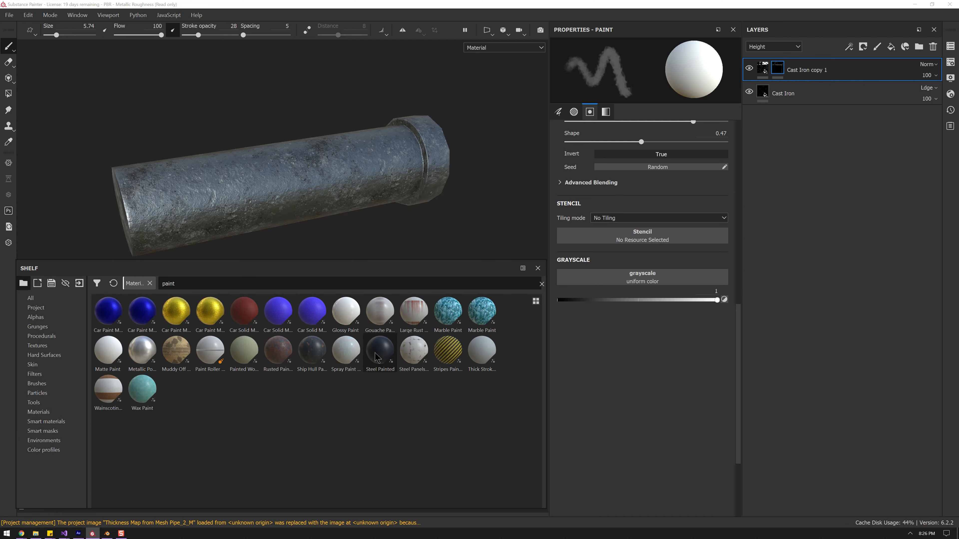
click(379, 359)
mouse_move(379, 357)
mouse_down()
mouse_move(782, 106)
mouse_move(780, 57)
mouse_up()
click(777, 48)
click(764, 54)
alt+drag(399, 163, 357, 132)
alt+right_drag(357, 132, 394, 188)
mouse_move(394, 189)
alt+mouse_down()
mouse_move(420, 194)
mouse_move(352, 197)
alt+mouse_up()
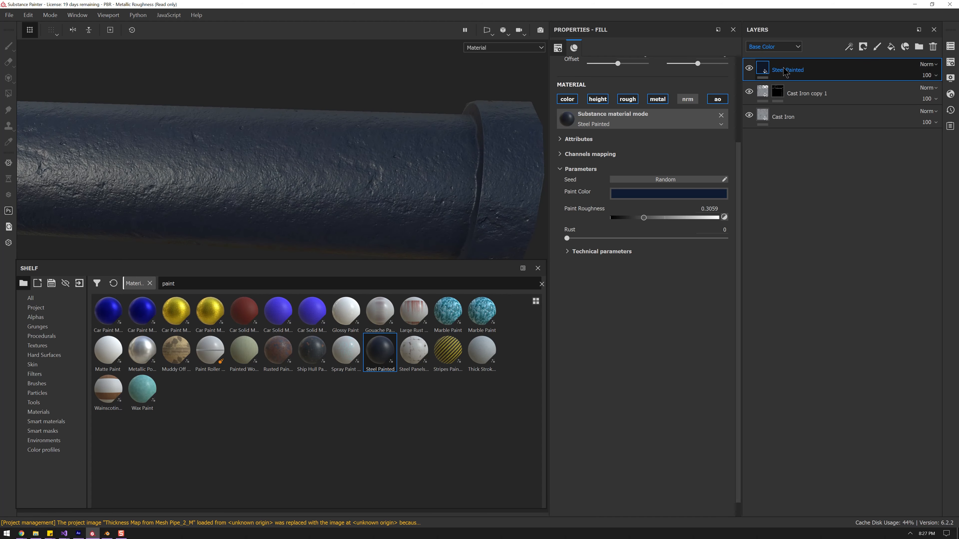
Try blue, pale and green tints for Steel Painted, ending with a dark grey paint color of R 0.171, G 0.169, B 0.204
click(635, 200)
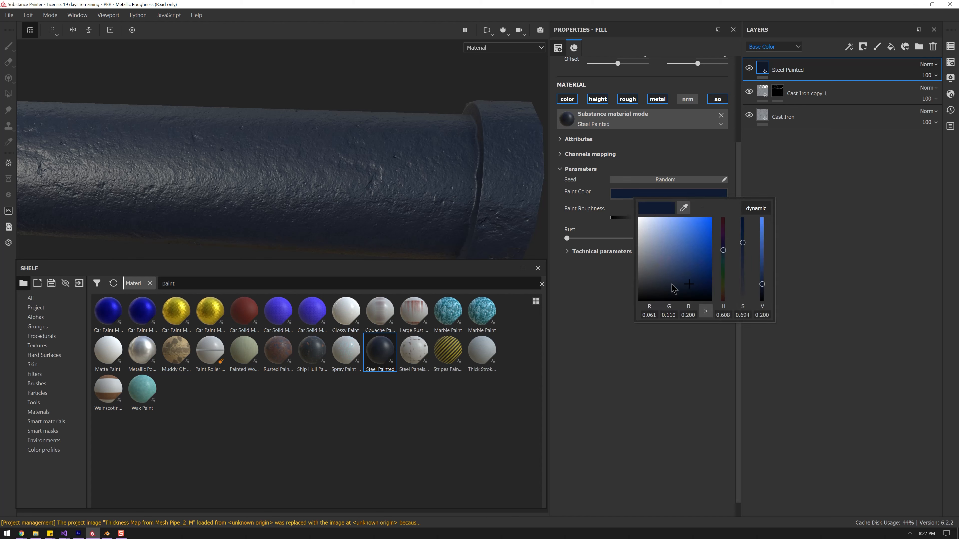
click(661, 286)
drag(663, 286, 651, 286)
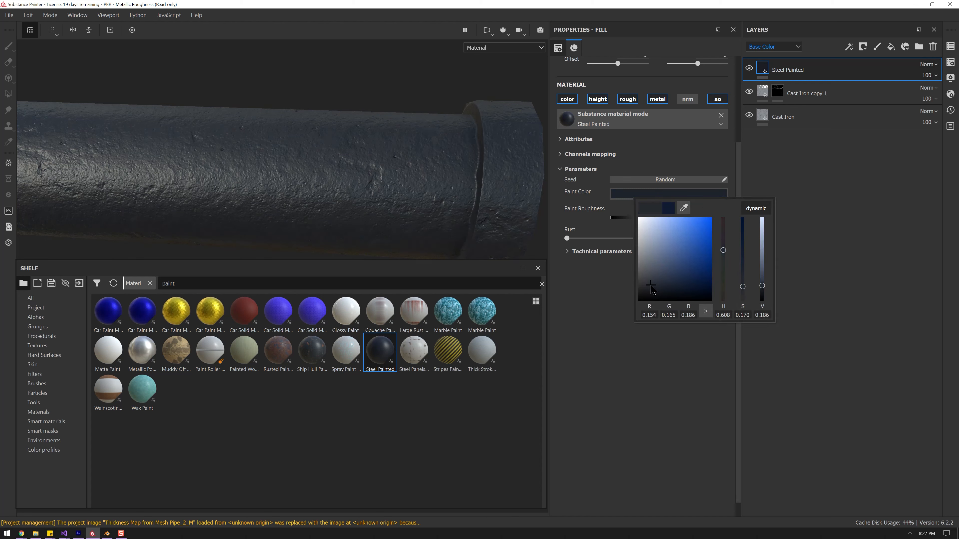
click(647, 226)
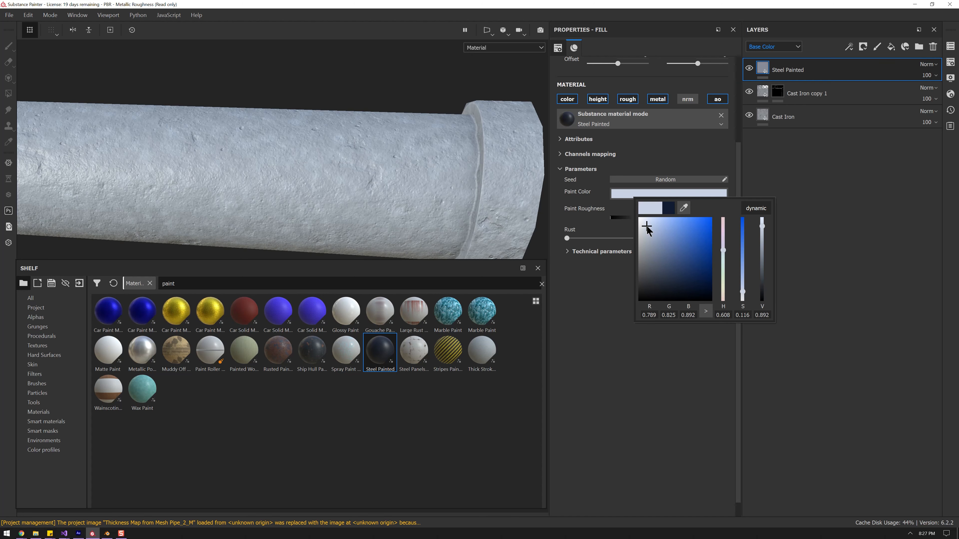
drag(647, 228, 656, 232)
click(723, 278)
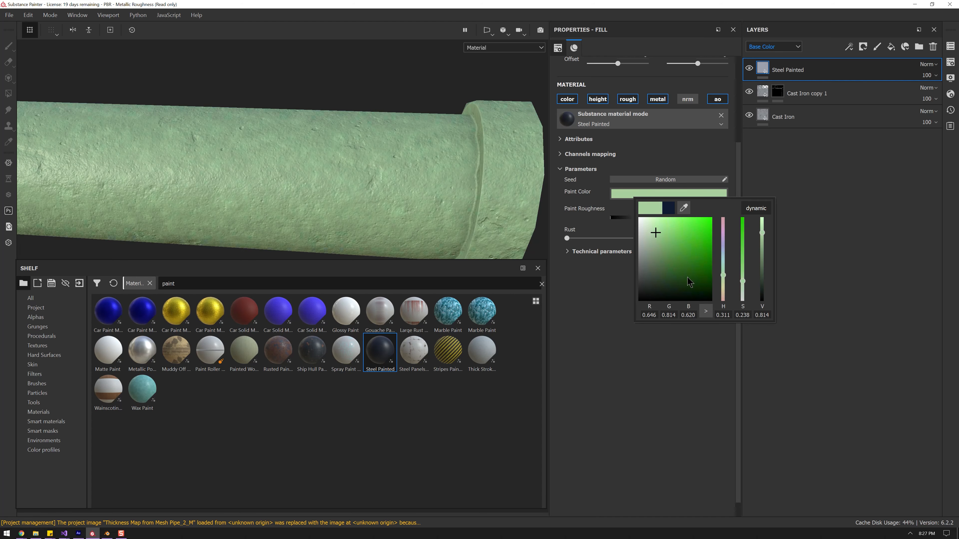
click(705, 288)
drag(724, 292, 725, 249)
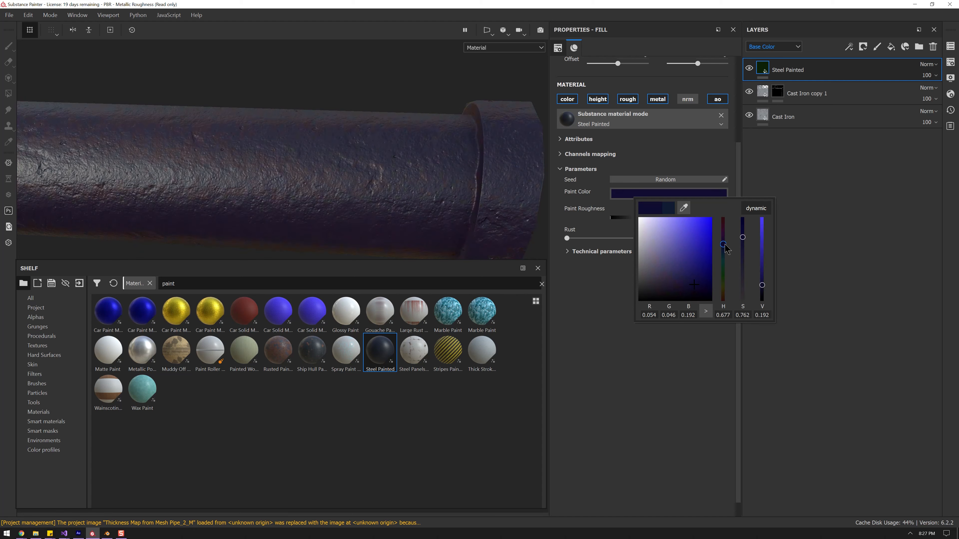
click(652, 285)
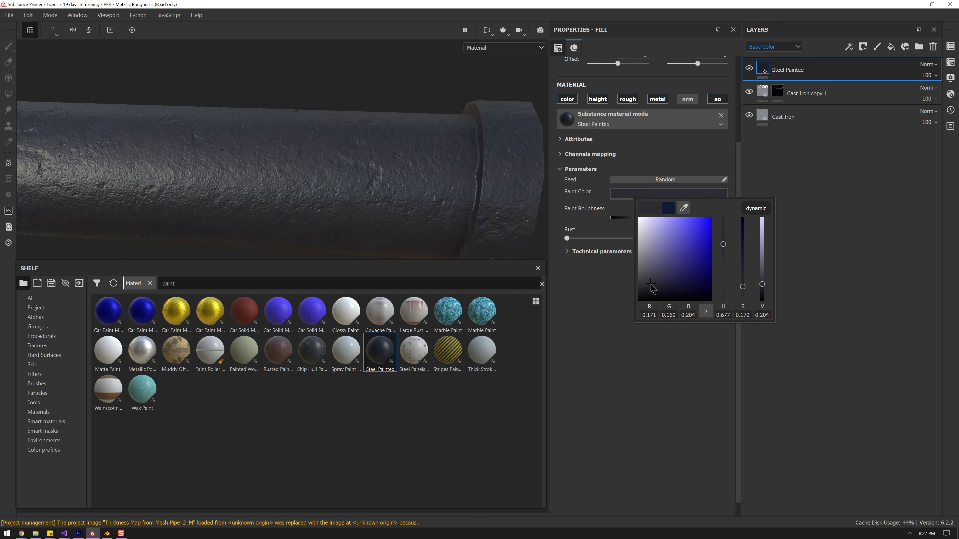
alt+drag(400, 210, 351, 217)
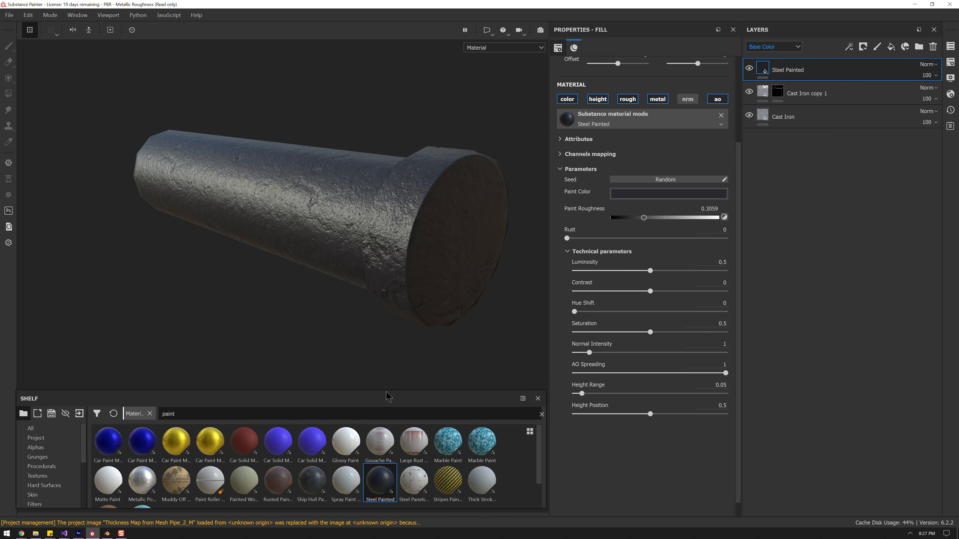
Add a black mask to the Steel Painted layer
mouse_move(387, 392)
mouse_down()
mouse_move(386, 372)
mouse_move(445, 244)
mouse_up()
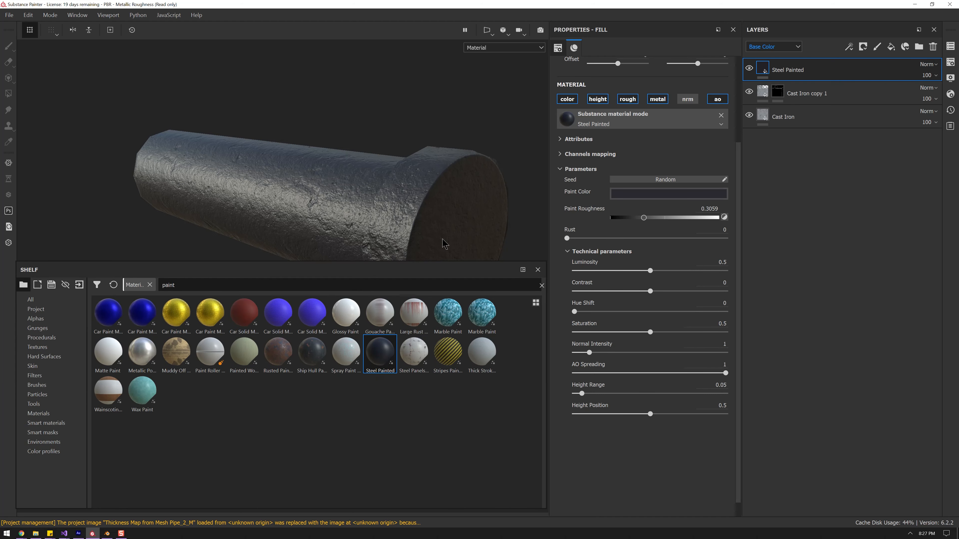
right_click(817, 70)
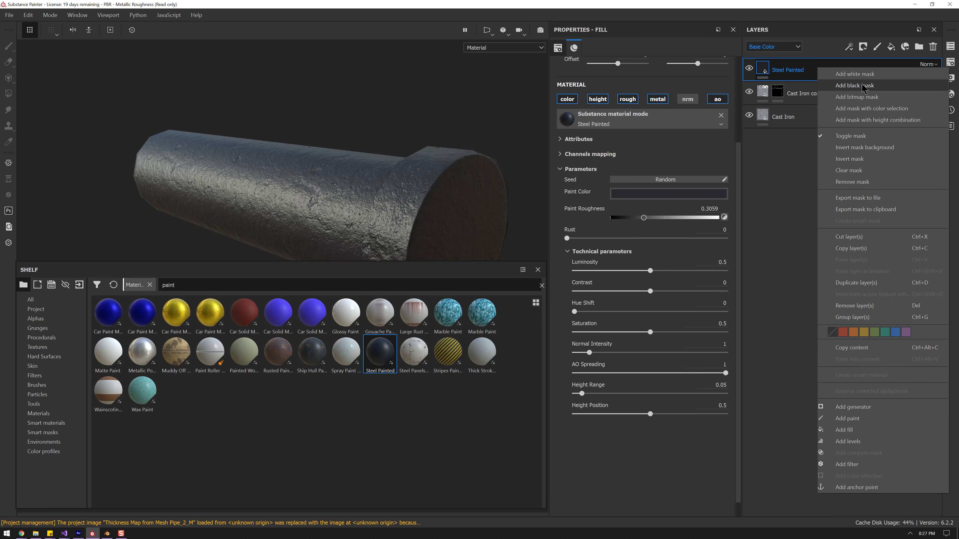
click(863, 86)
alt+drag(340, 204, 364, 174)
alt+middle_drag(365, 174, 385, 167)
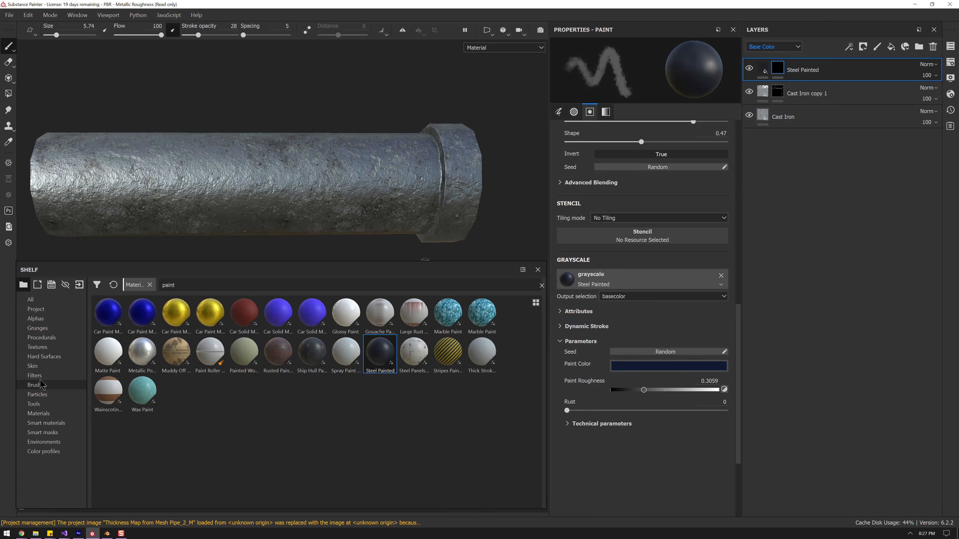
Load the Arrow Double alpha into the brush for painting the Steel Painted layer's mask
click(45, 321)
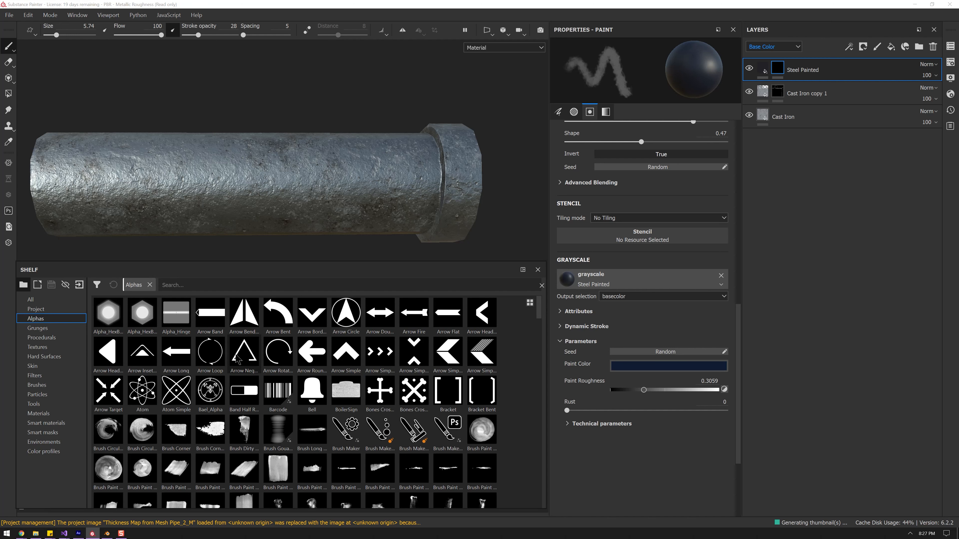
click(383, 316)
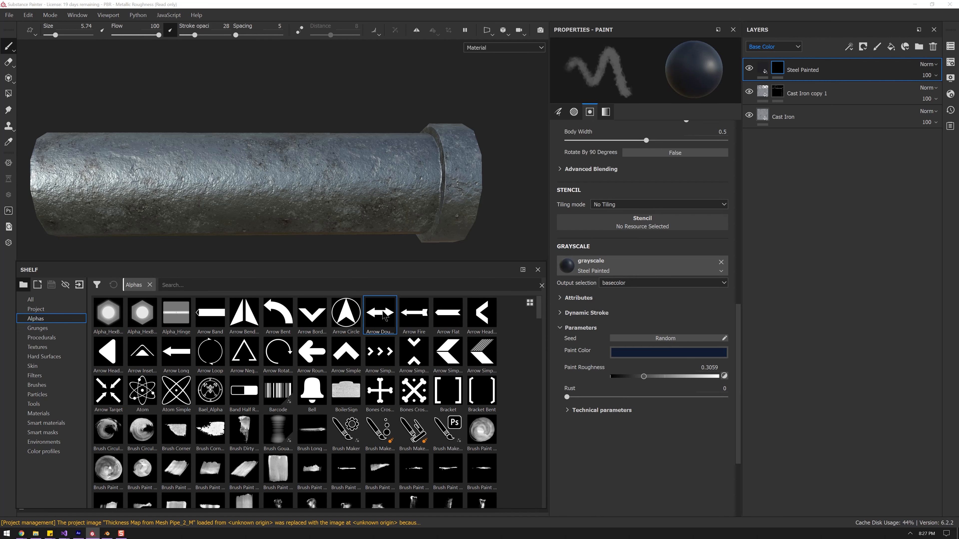
alt+drag(323, 200, 334, 200)
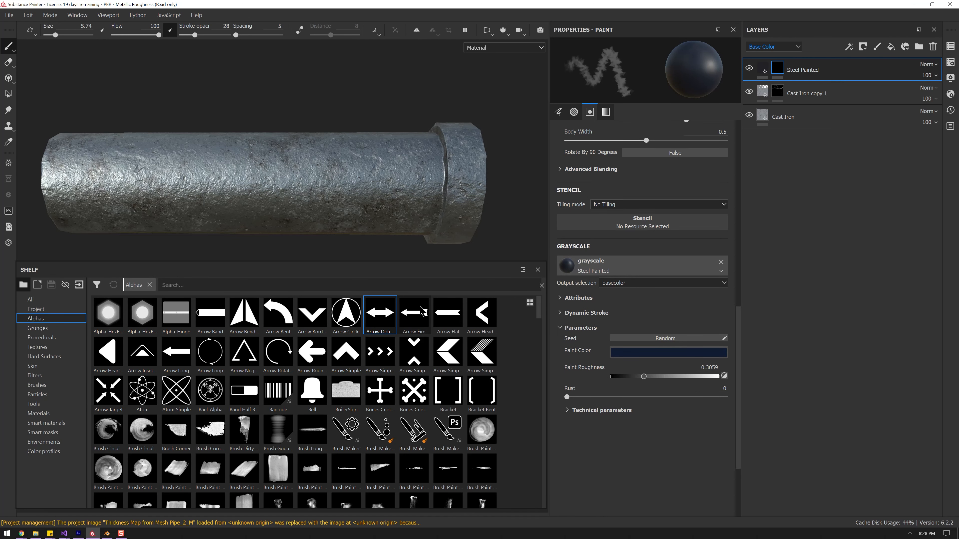
scroll(611, 247, up, 5)
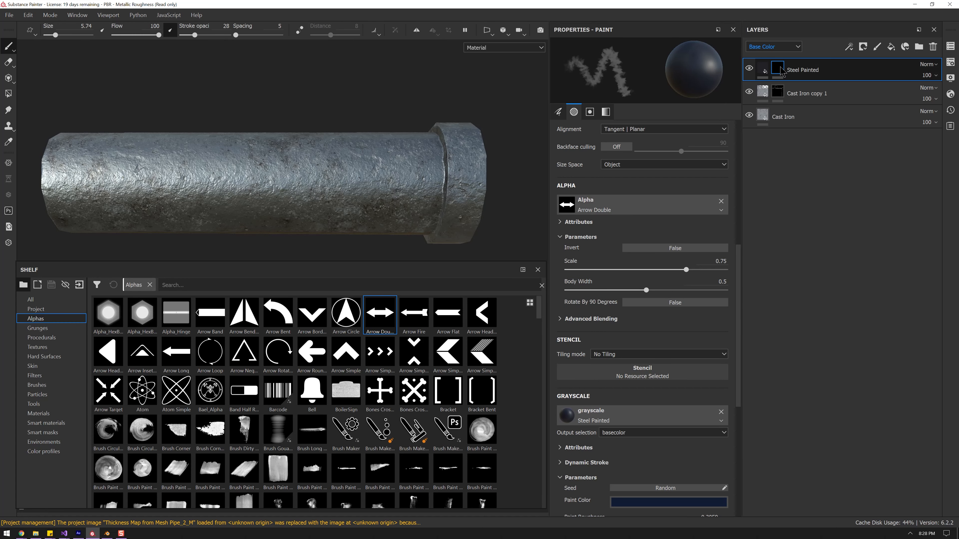
click(777, 66)
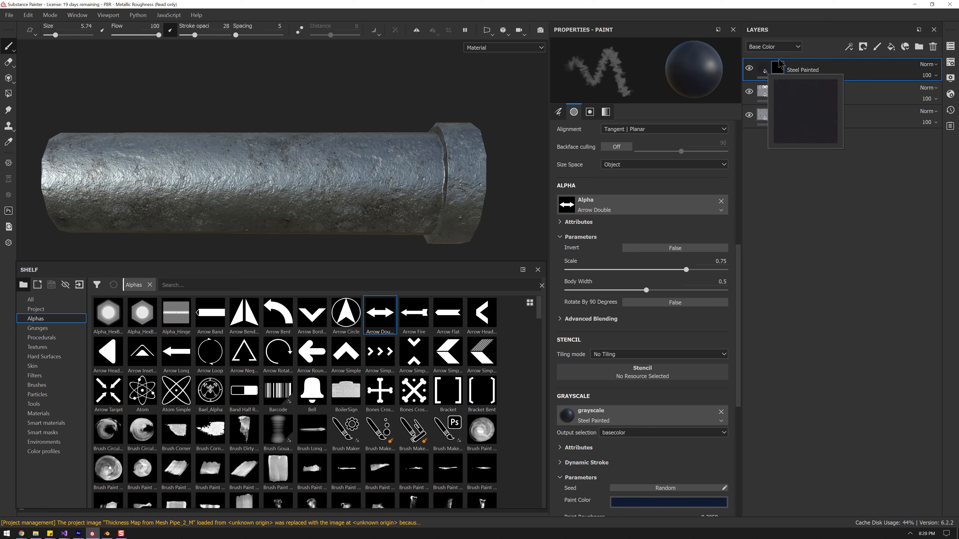
scroll(681, 292, down, 8)
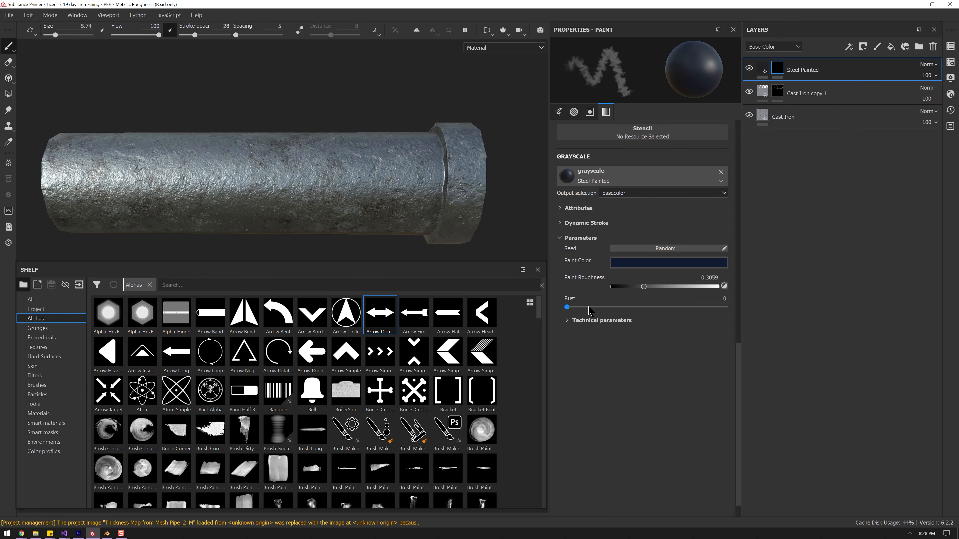
Add a paint effect to the Steel Painted layer's mask
click(778, 68)
right_click(779, 70)
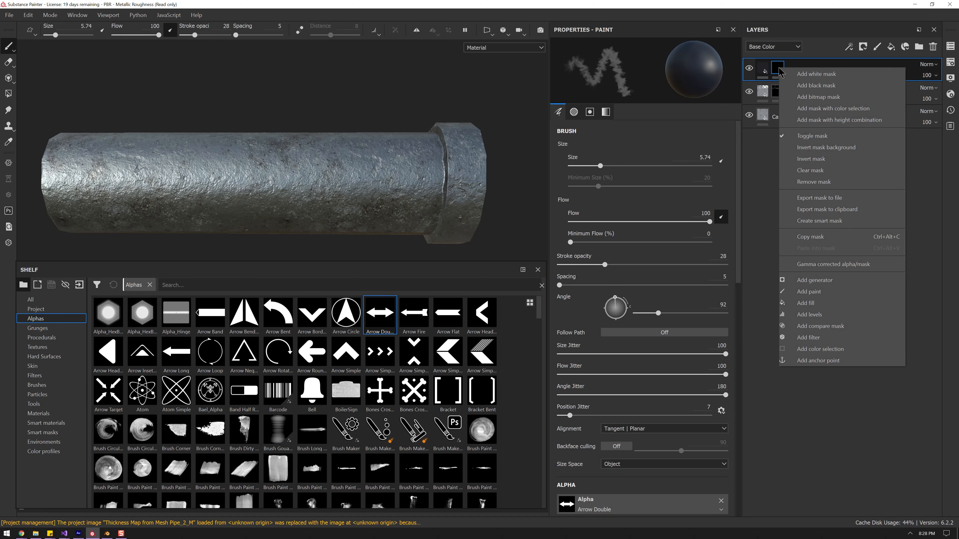
click(809, 291)
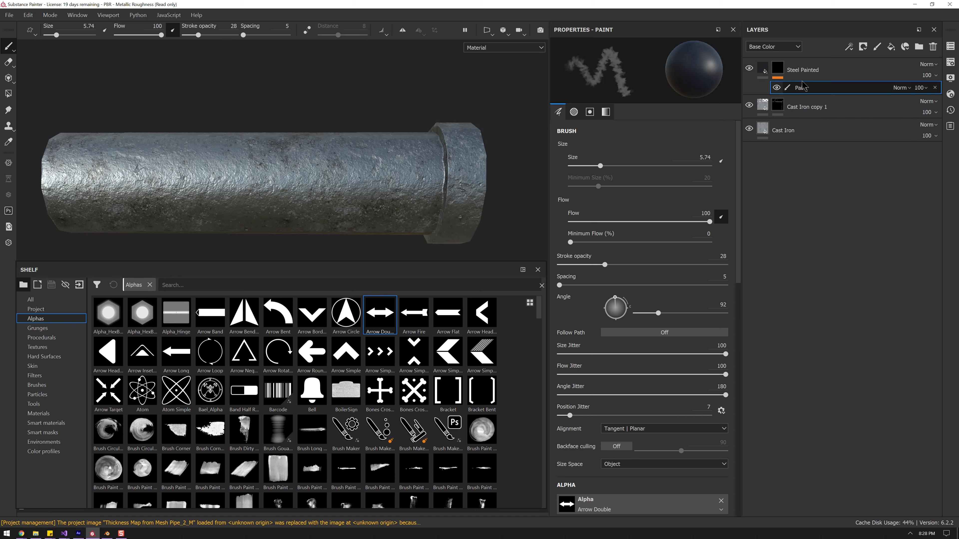
Set the brush's stroke opacity to 100
drag(199, 35, 254, 40)
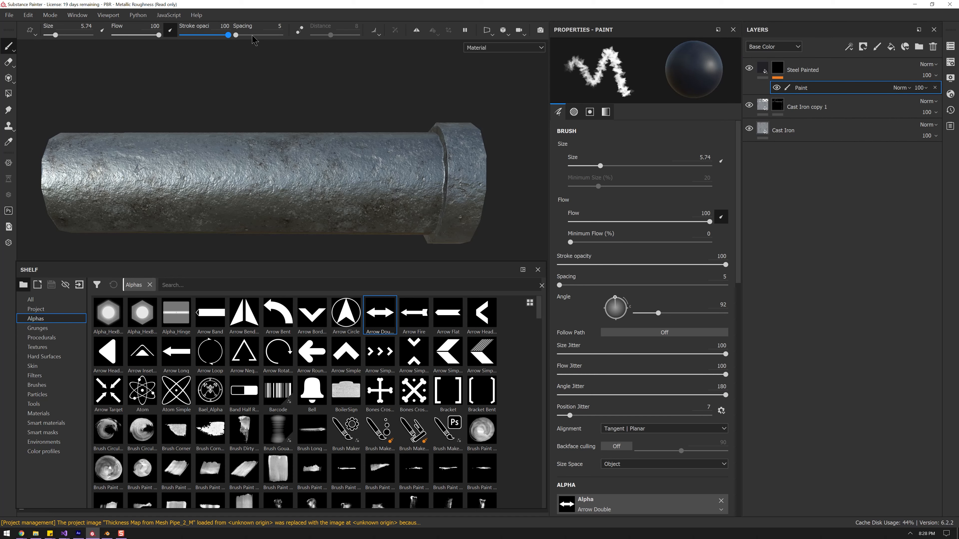
scroll(685, 366, down, 3)
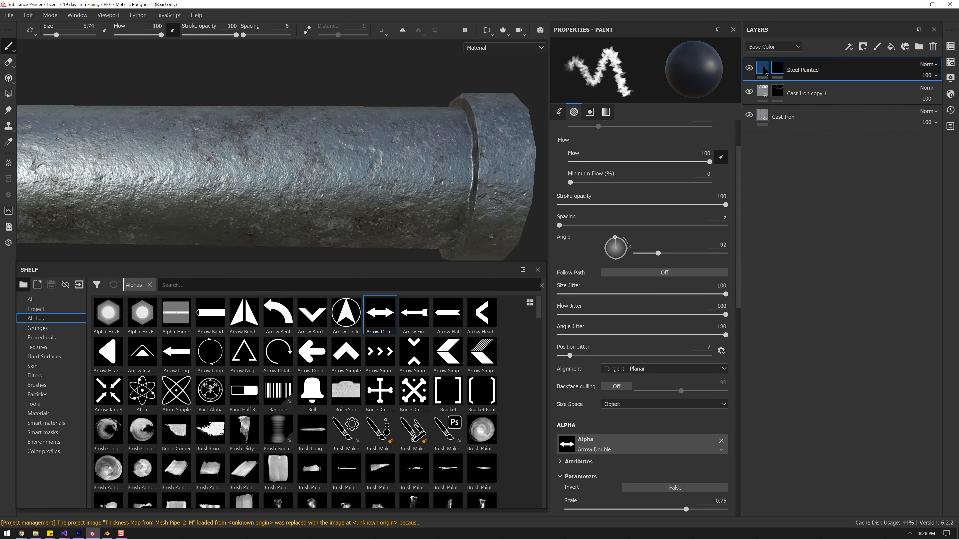
Enable the normal channel in the Steel Painted layer's fill material
click(763, 68)
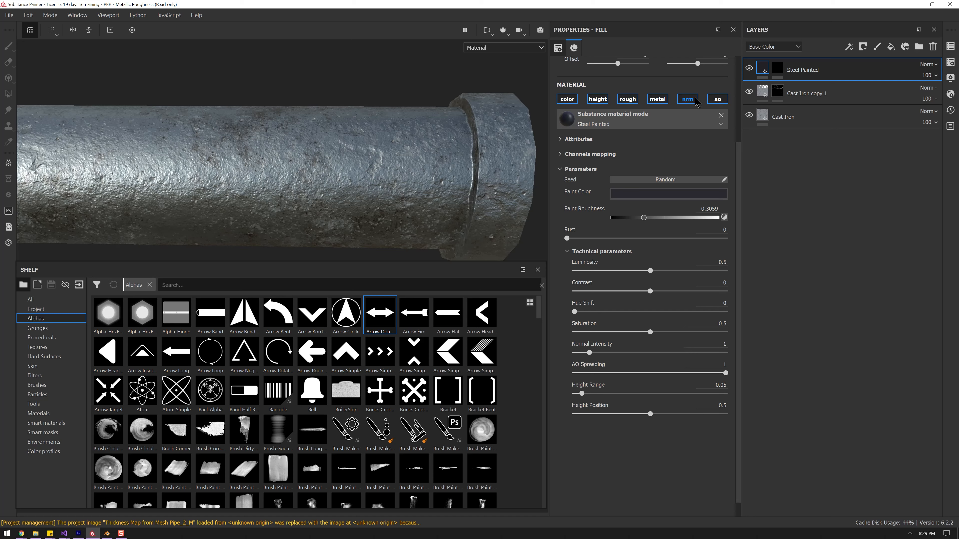
scroll(690, 145, up, 3)
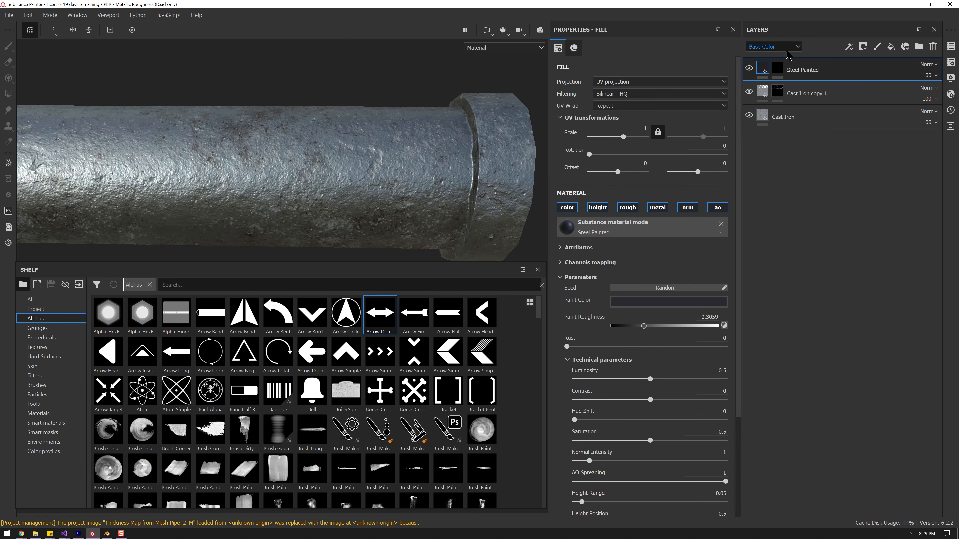
Set the Steel Painted layer's blending mode to Normal for both the Normal and Height channels
click(784, 49)
click(766, 85)
click(928, 65)
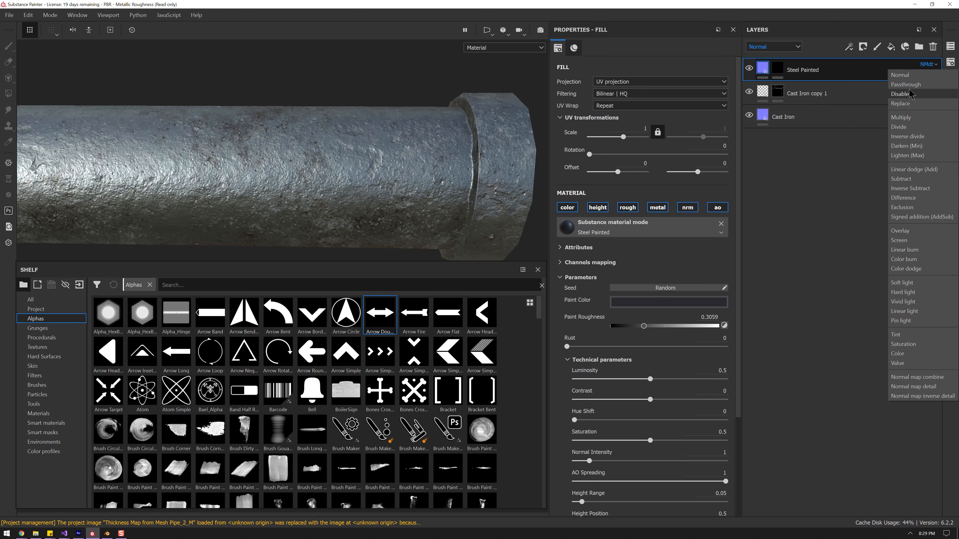
key(Escape)
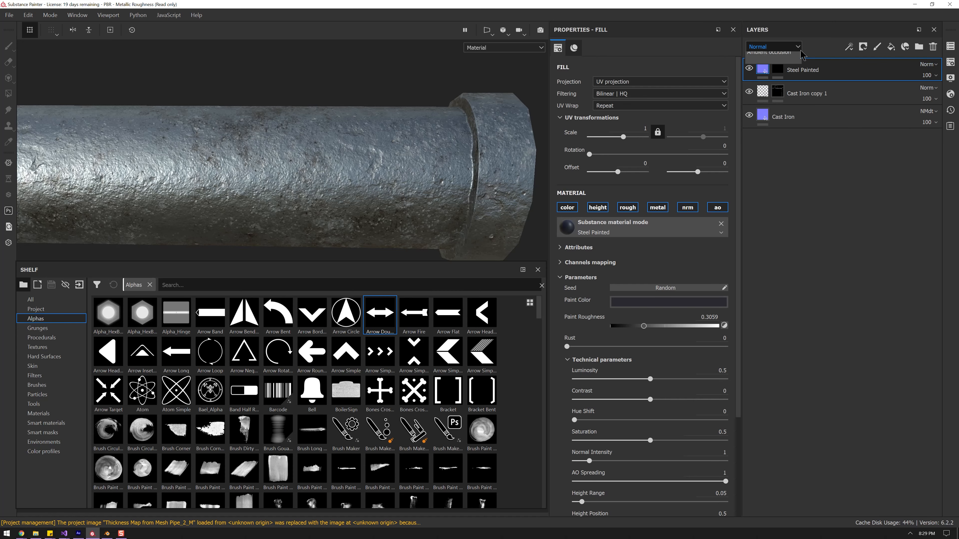
click(774, 47)
click(755, 63)
click(929, 64)
key(Escape)
Remove the Steel Painted material from the mask brush's grayscale and set the uniform grayscale value to 1
mouse_move(264, 163)
alt+mouse_down()
mouse_move(361, 168)
mouse_move(368, 140)
alt+mouse_up()
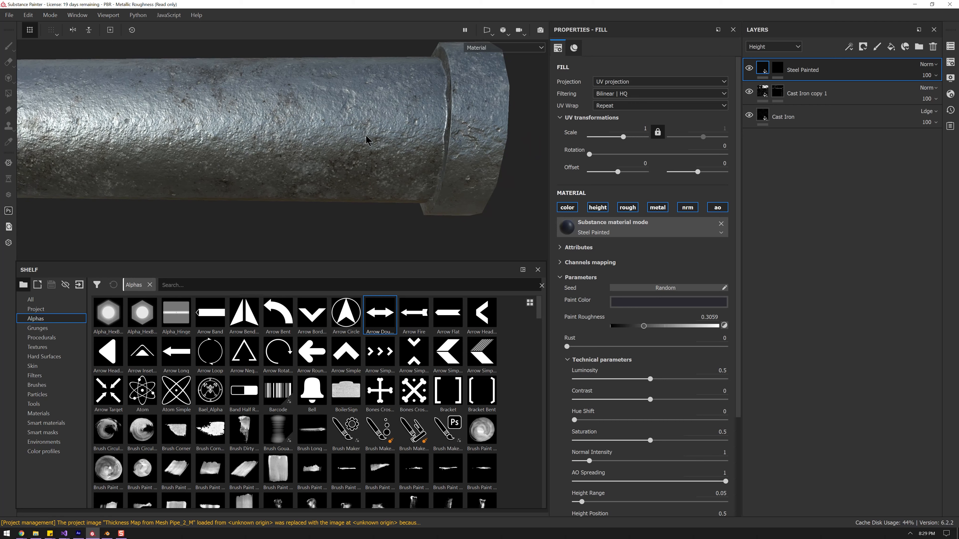
key(1)
scroll(611, 190, down, 10)
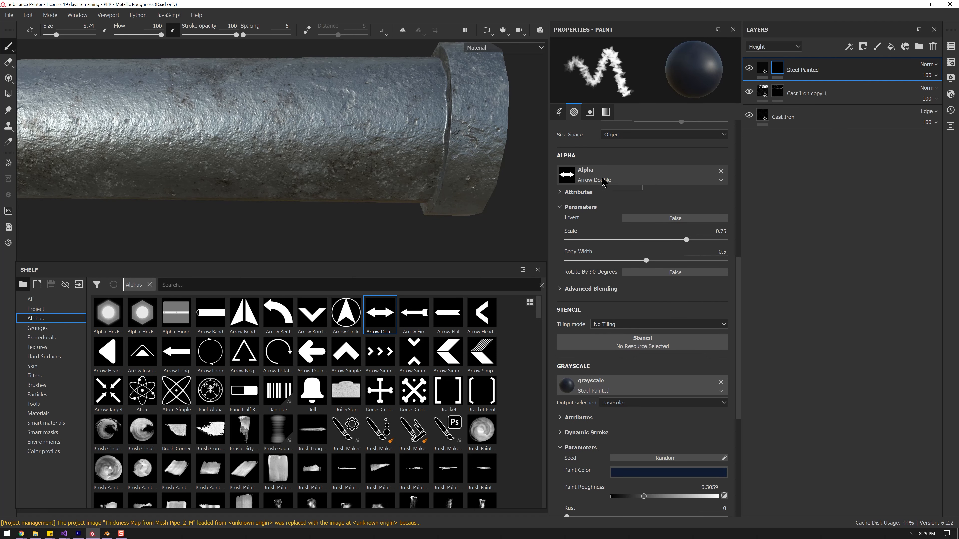
click(721, 382)
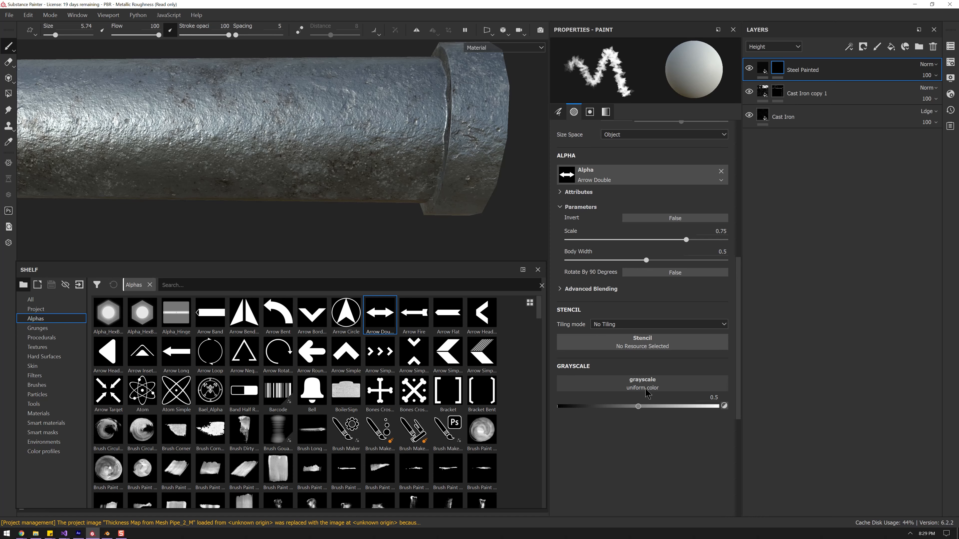
drag(631, 410, 730, 413)
Reselect the Arrow Double alpha and enlarge the brush to a size of 53.18 over the pipe's side
alt+drag(362, 139, 410, 159)
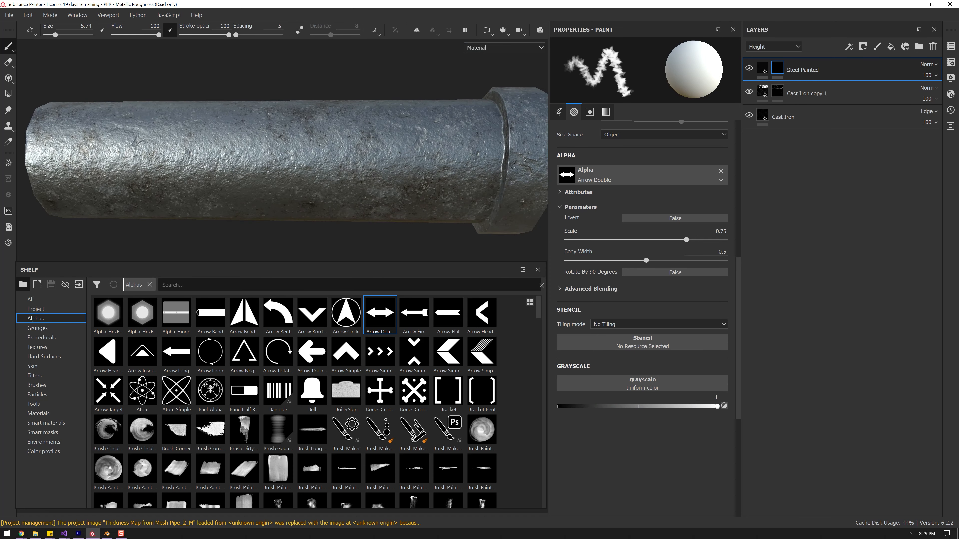
alt+right_drag(411, 160, 414, 171)
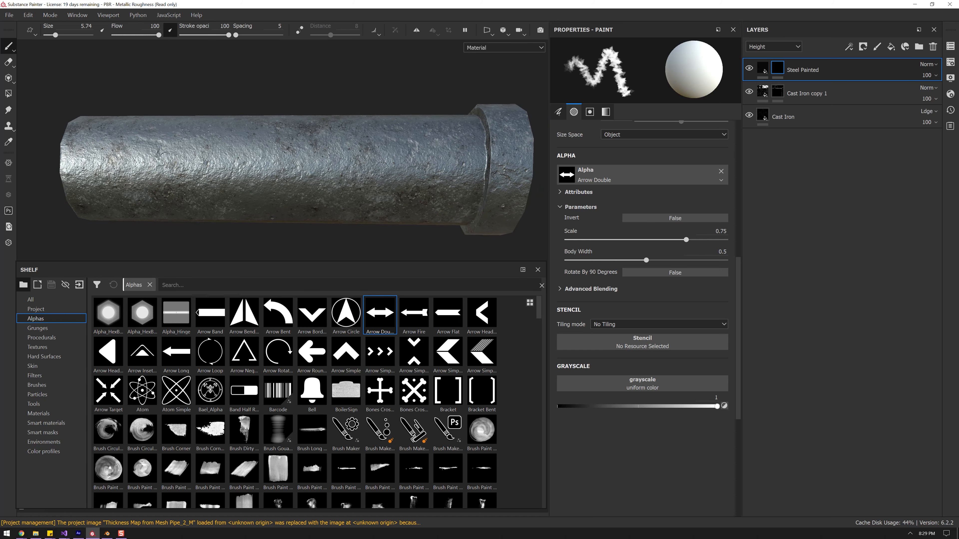
key(f)
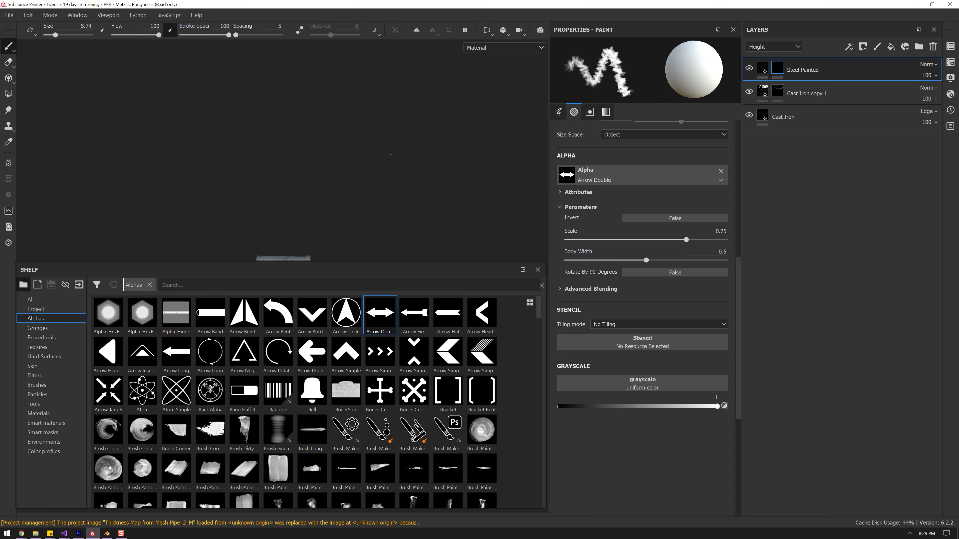
scroll(389, 166, up, 5)
alt+middle_drag(376, 211, 343, 174)
mouse_move(341, 171)
alt+mouse_down()
mouse_move(325, 156)
mouse_move(385, 156)
mouse_move(329, 162)
alt+mouse_up()
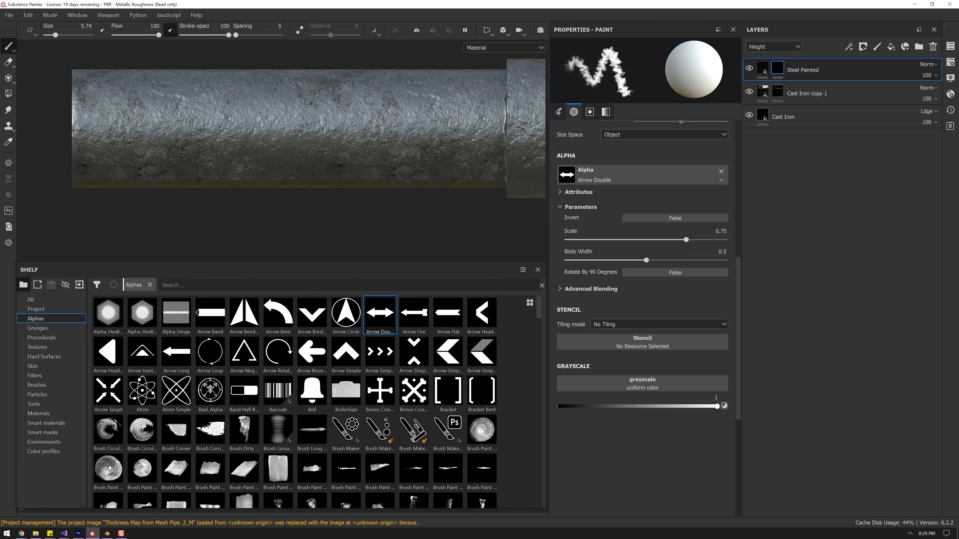
mouse_move(368, 172)
alt+mouse_down()
mouse_move(366, 81)
mouse_move(368, 175)
alt+mouse_up()
click(387, 313)
ctrl+right_drag(305, 141, 352, 144)
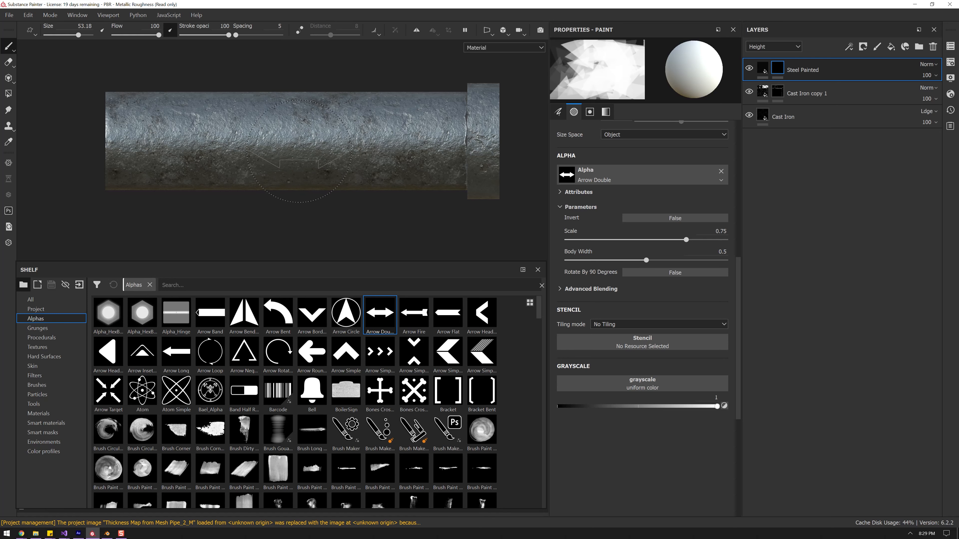
Set the brush's size, flow, angle and position jitter to 0 and its angle to 180
scroll(612, 270, up, 10)
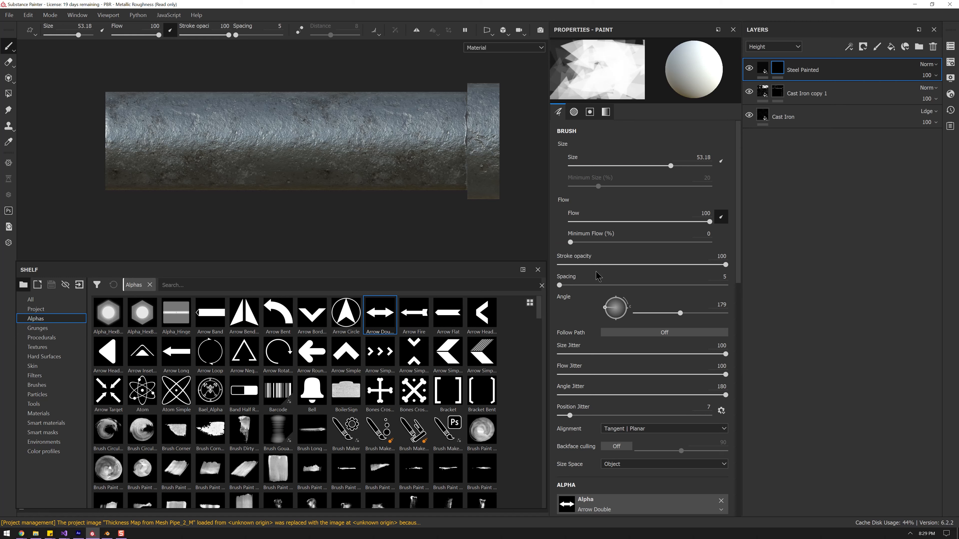
drag(726, 354, 559, 354)
drag(690, 374, 558, 374)
mouse_move(615, 395)
mouse_down()
mouse_move(536, 401)
mouse_move(519, 425)
mouse_up()
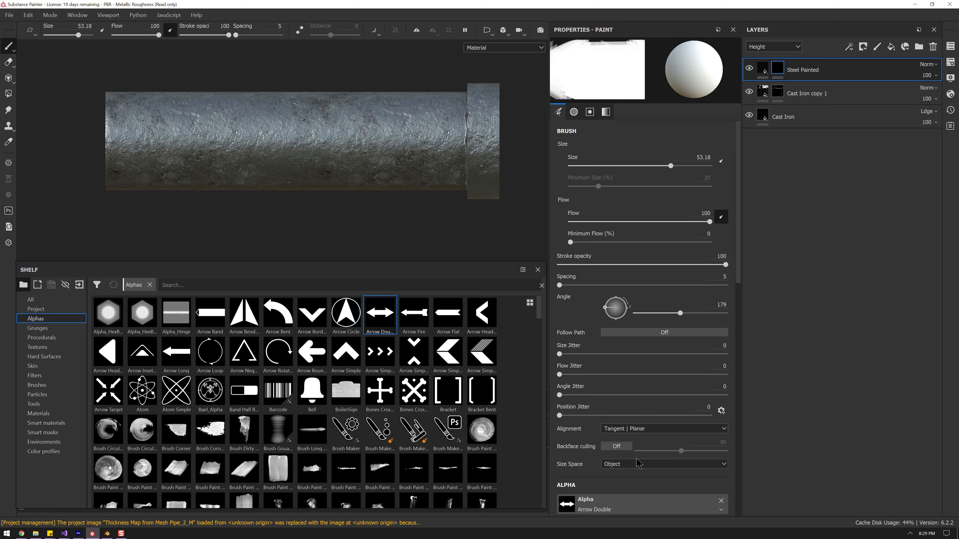
click(719, 305)
text(180)
key(Return)
Stamp a double arrow on the middle of the pipe, check it from an angle, and undo the stamp
click(301, 140)
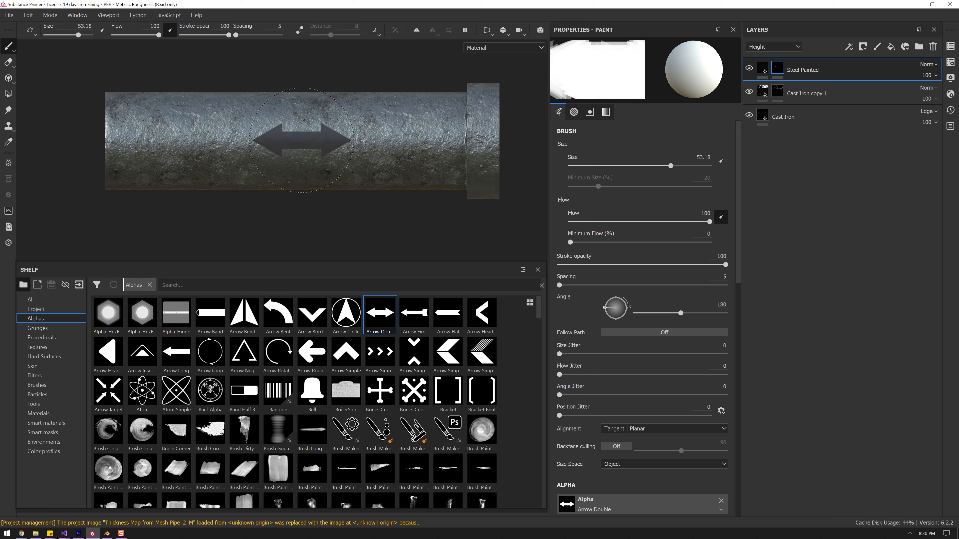
alt+drag(248, 174, 330, 192)
alt+right_drag(330, 192, 364, 178)
alt+drag(364, 177, 318, 128)
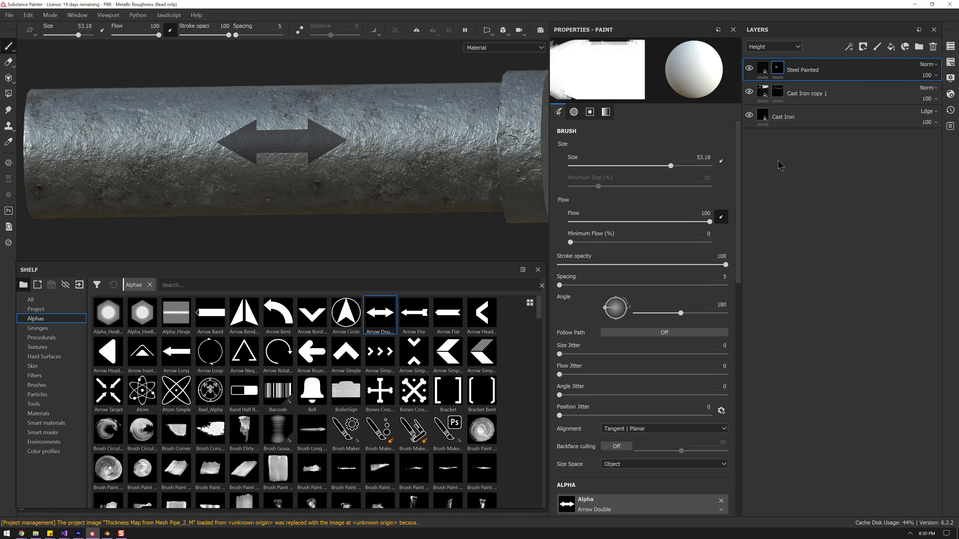
key(ctrl+z)
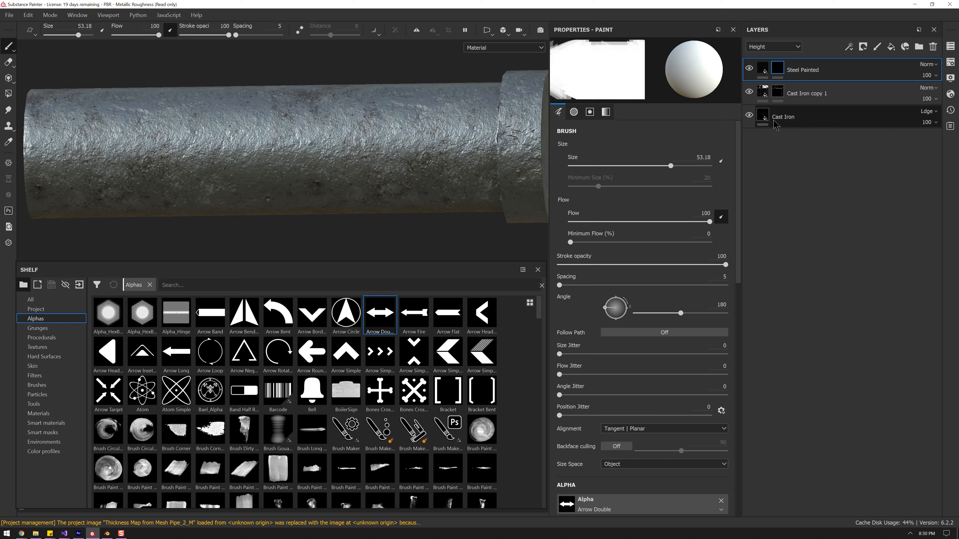
Replace the Steel Painted layer's black mask with a white mask
click(763, 67)
click(778, 70)
right_click(778, 68)
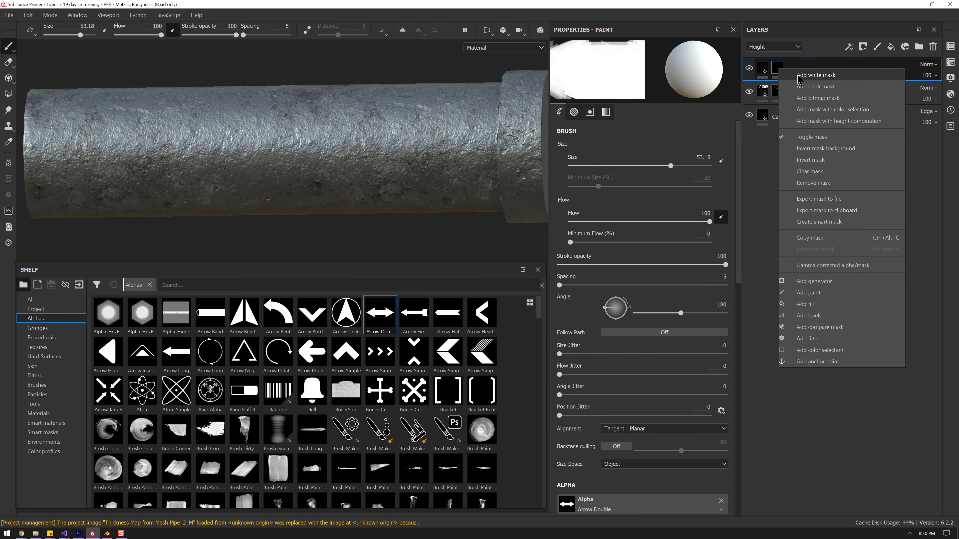
click(782, 73)
Apply the paint damage smart mask to the Steel Painted layer
mouse_move(321, 160)
alt+mouse_down()
mouse_move(439, 188)
mouse_move(259, 163)
mouse_move(332, 167)
mouse_move(248, 192)
mouse_move(267, 186)
mouse_move(274, 206)
alt+mouse_up()
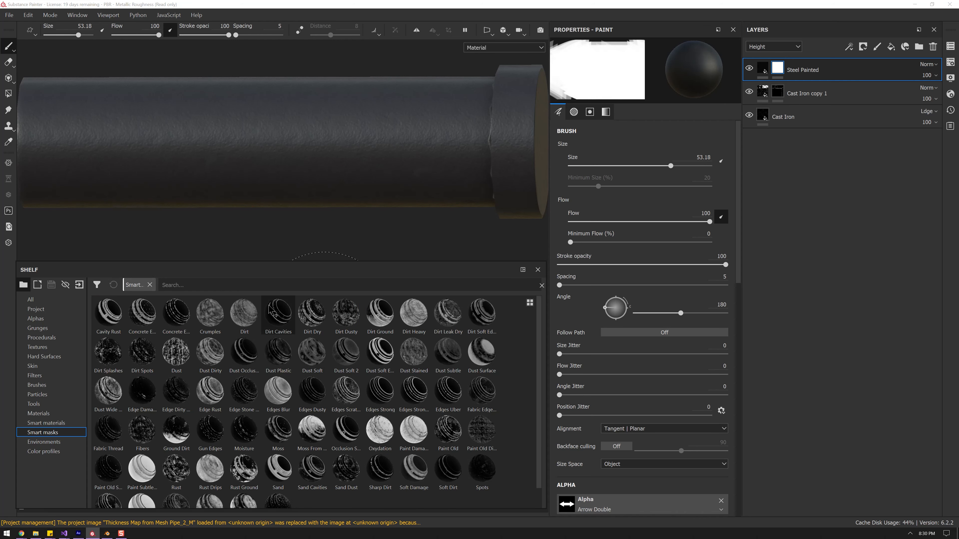
mouse_move(445, 349)
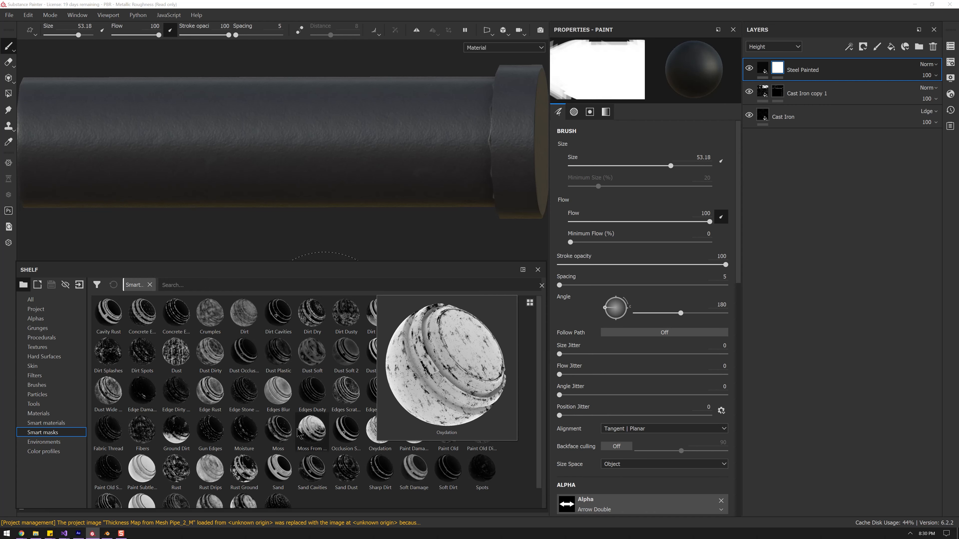
mouse_move(422, 439)
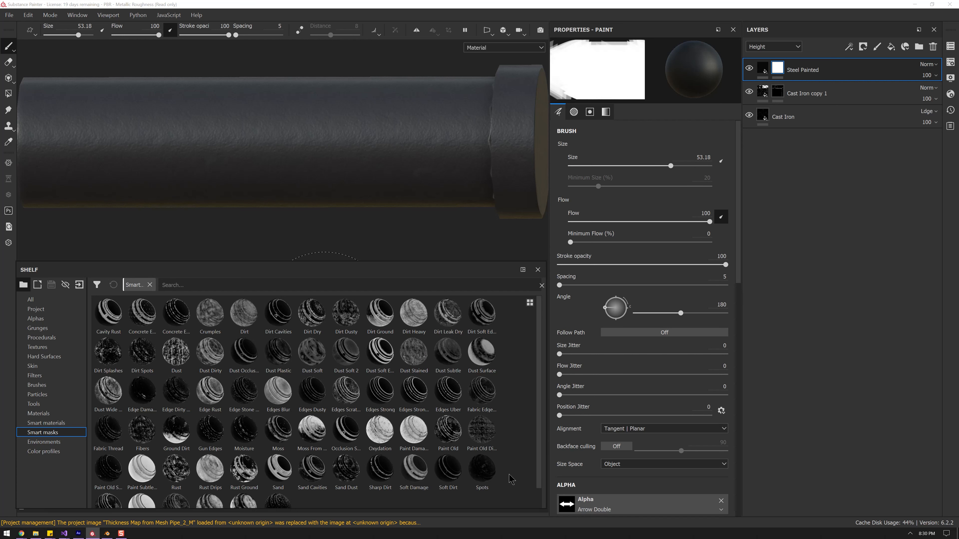
scroll(474, 468, down, 1)
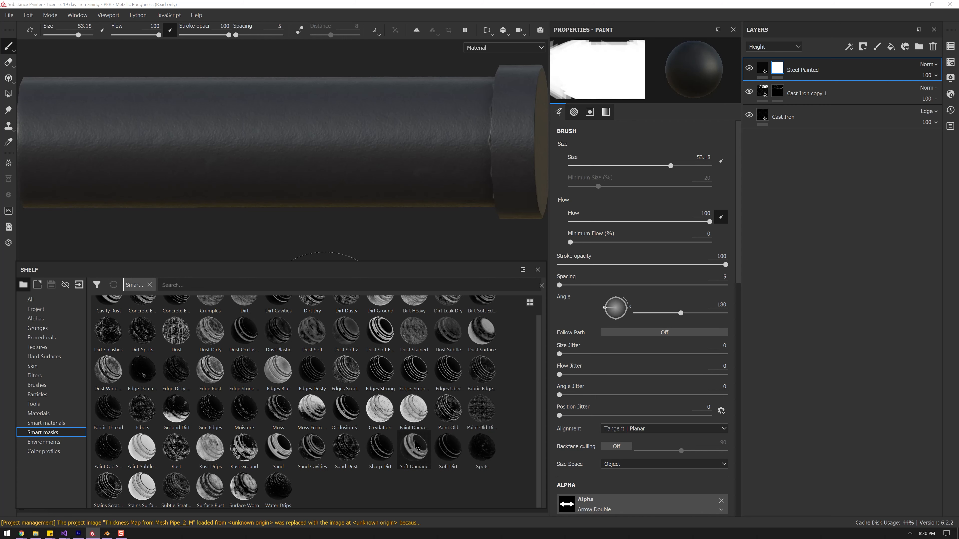
mouse_move(410, 415)
mouse_move(410, 415)
mouse_down()
mouse_move(787, 92)
mouse_move(825, 76)
mouse_up()
alt+drag(450, 140, 541, 206)
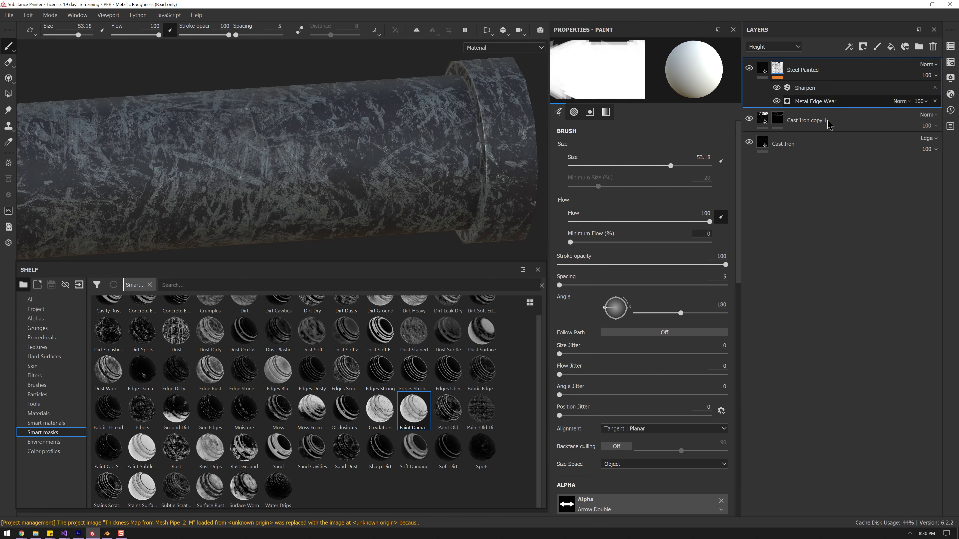
Set the Metal Edge Wear generator's wear level to 0.44 and grunge amount to 0.39, keeping wear contrast 0 and grunge scale 1
click(822, 107)
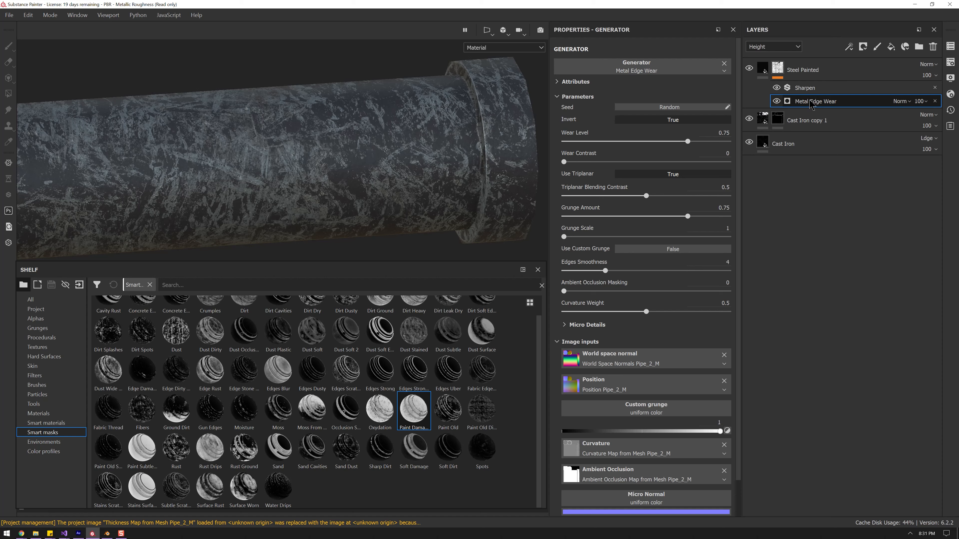
drag(688, 143, 630, 146)
drag(567, 162, 658, 165)
drag(552, 169, 552, 169)
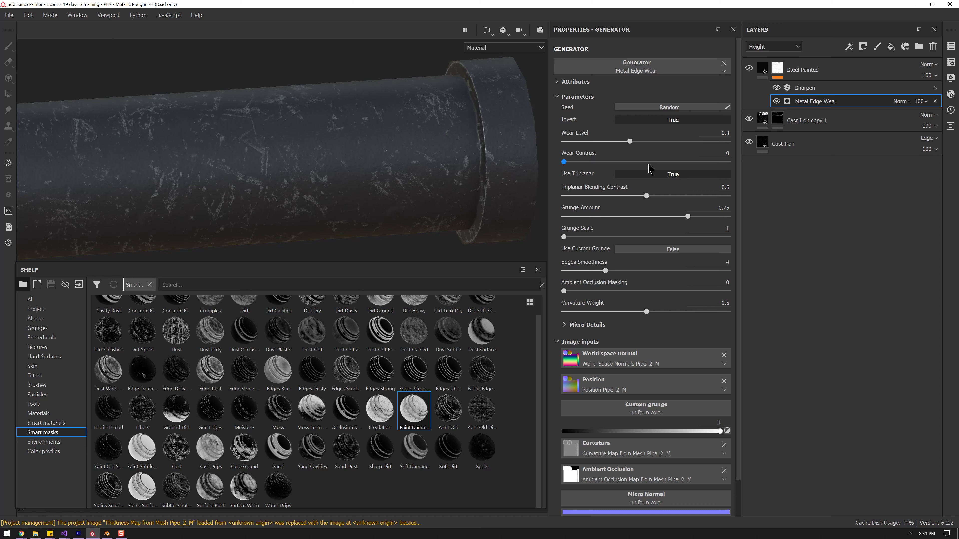
drag(688, 222, 647, 223)
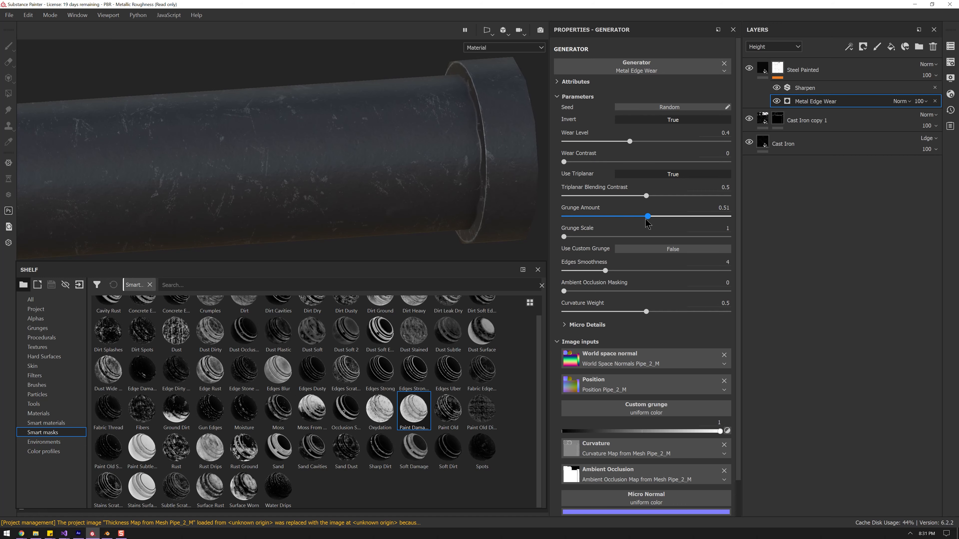
mouse_move(571, 237)
mouse_down()
mouse_move(591, 244)
mouse_move(555, 238)
mouse_up()
mouse_move(632, 146)
mouse_down()
mouse_move(645, 146)
mouse_move(636, 148)
mouse_up()
Set the generator's curvature weight to 0.87, ambient occlusion masking to 0 and edges smoothness to 2.73
scroll(637, 298, down, 1)
drag(647, 282, 723, 280)
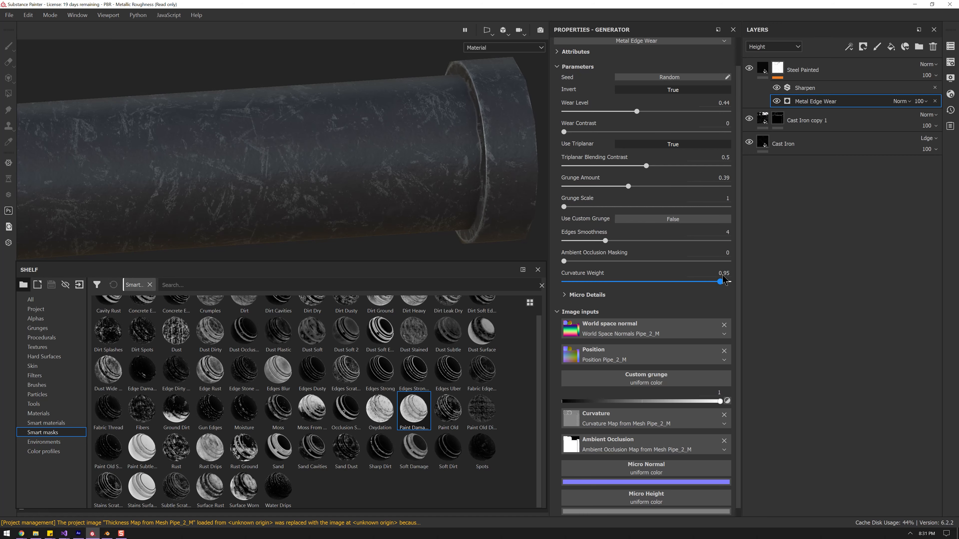
drag(637, 274, 727, 282)
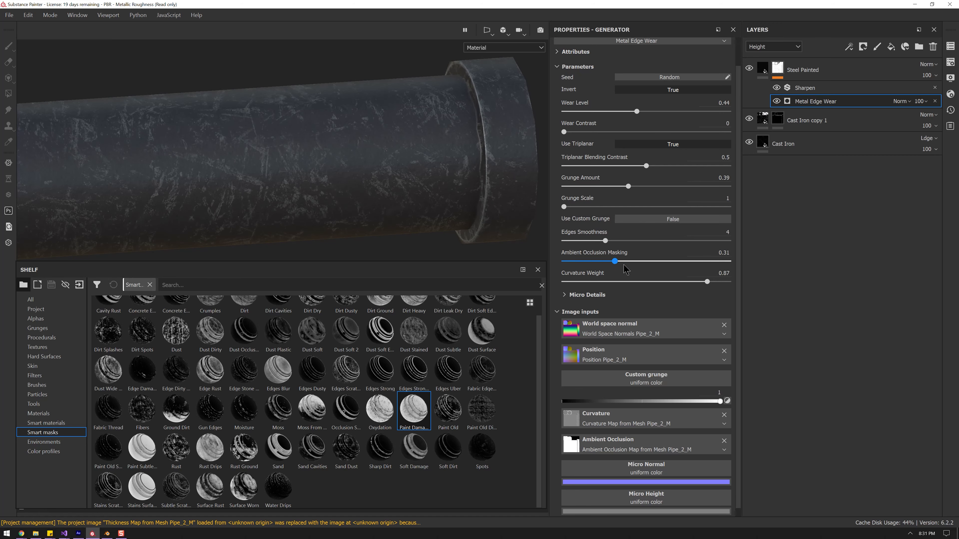
drag(730, 264, 563, 267)
drag(611, 246, 591, 255)
Add a paint effect above the Sharpen filter in the Steel Painted layer's mask
alt+drag(431, 198, 359, 183)
scroll(405, 105, down, 2)
alt+right_drag(335, 135, 368, 259)
alt+drag(369, 258, 319, 168)
alt+right_drag(319, 172, 351, 115)
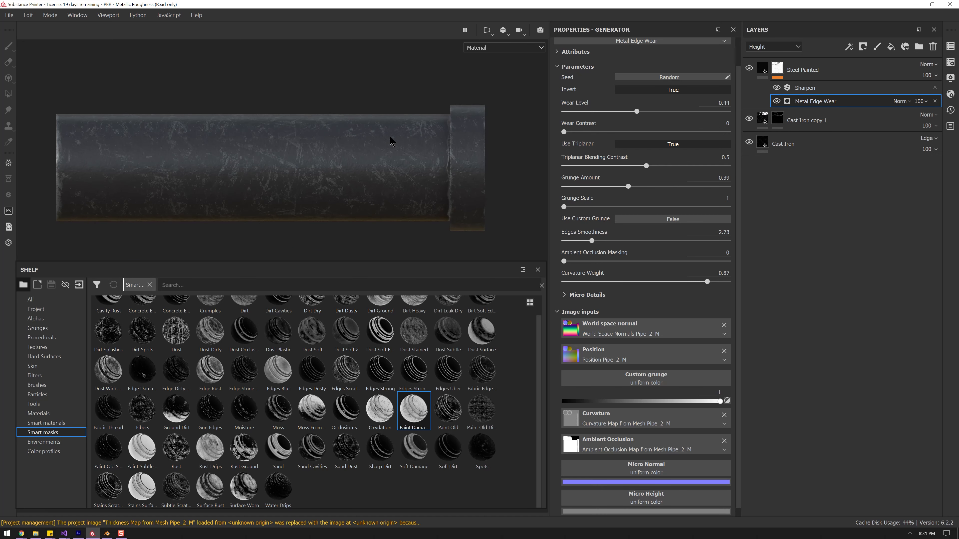
click(820, 89)
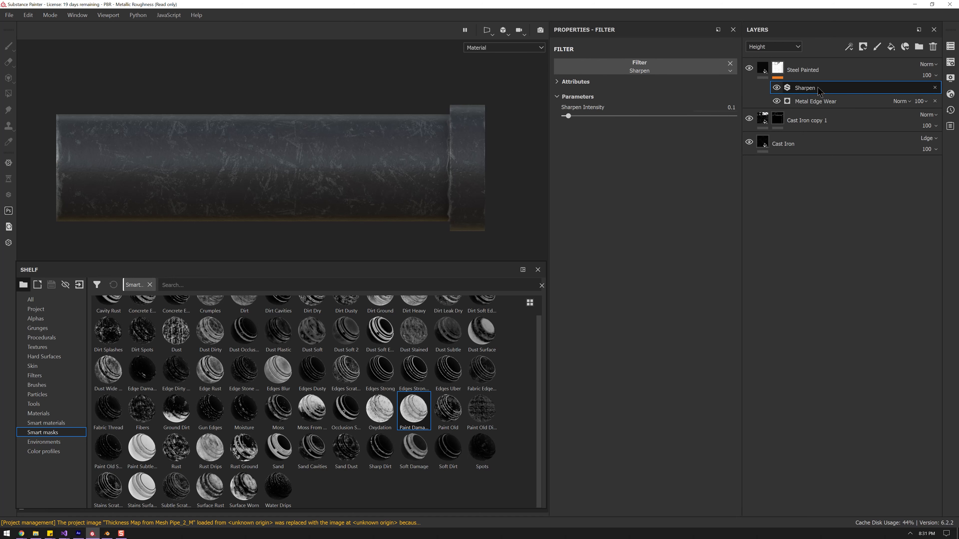
right_click(817, 89)
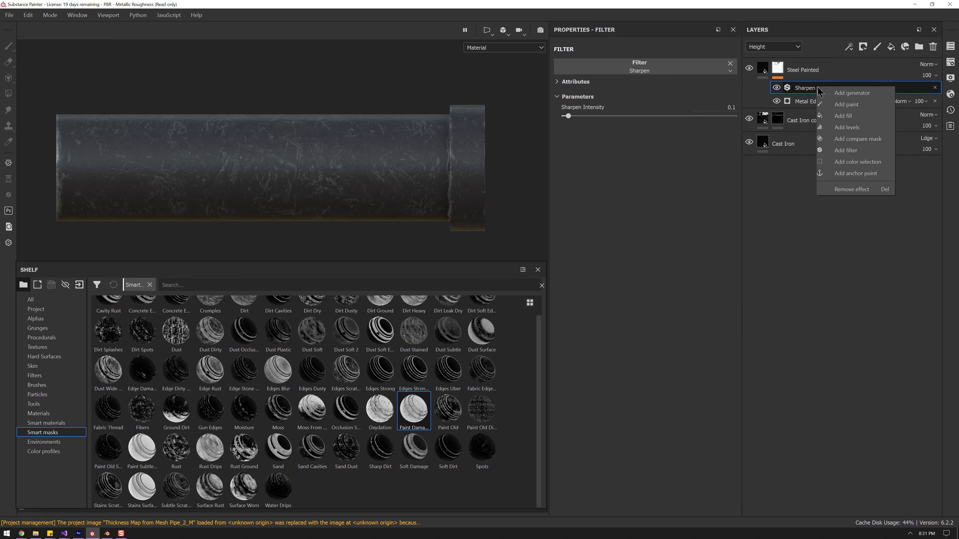
click(844, 106)
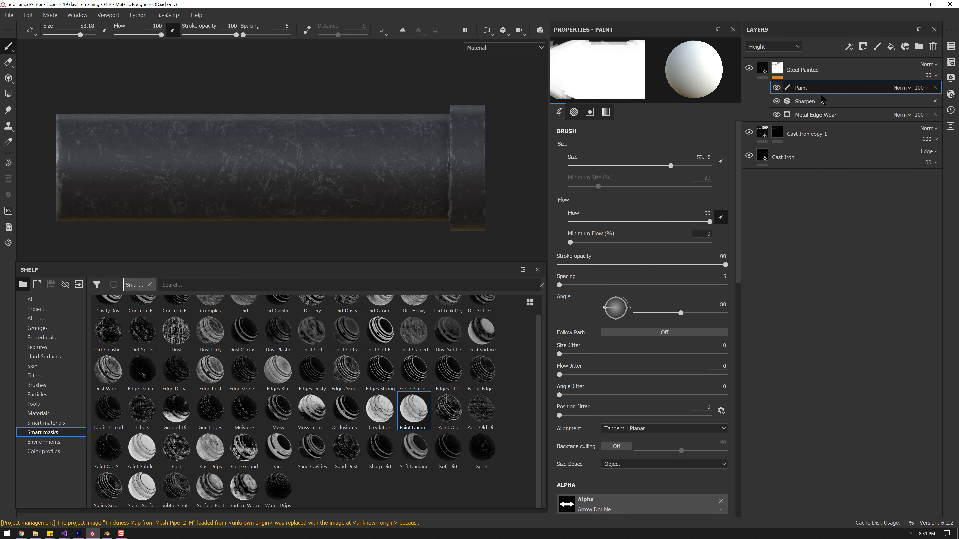
Choose the Artistic Heavy brush for the mask's paint effect, with size 34.22 and stroke opacity 18
scroll(234, 359, up, 2)
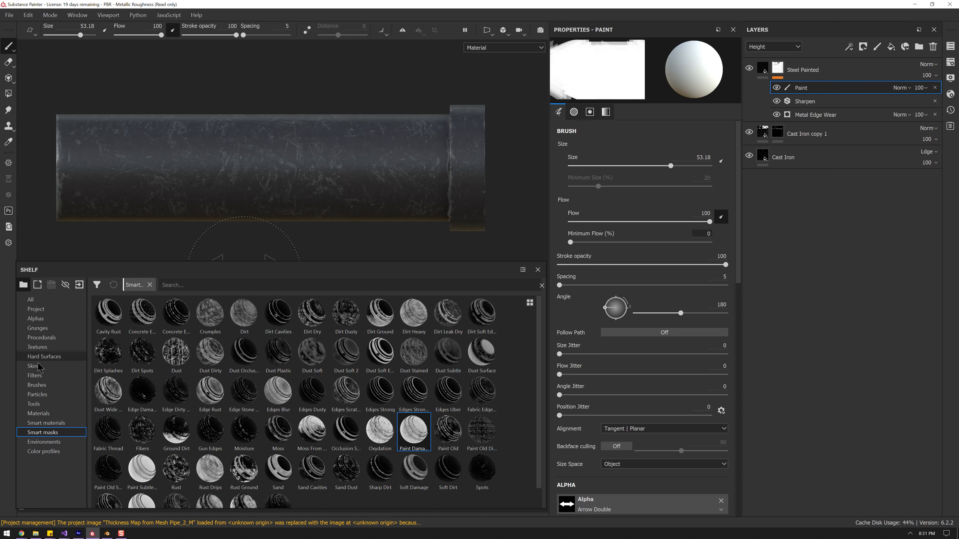
click(44, 386)
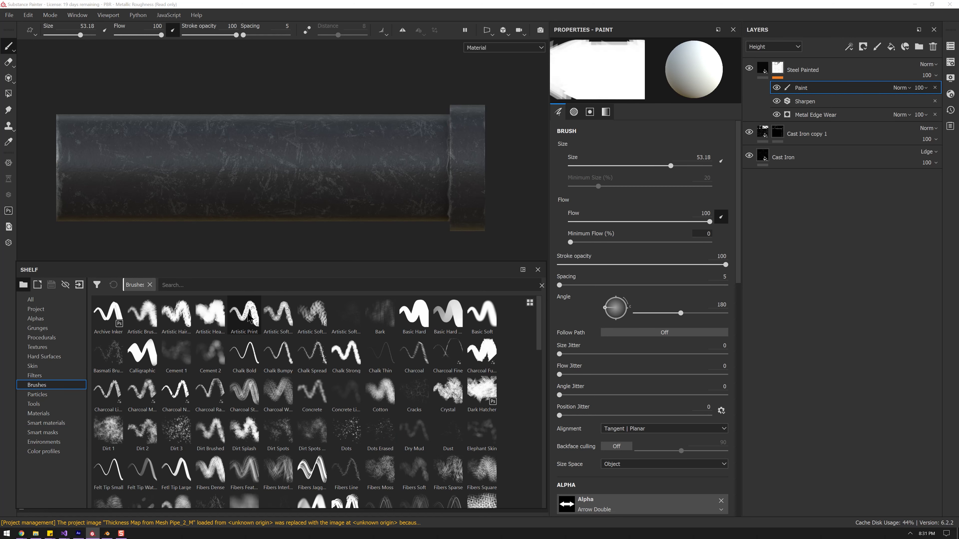
click(249, 318)
click(210, 315)
ctrl+right_drag(382, 177, 410, 177)
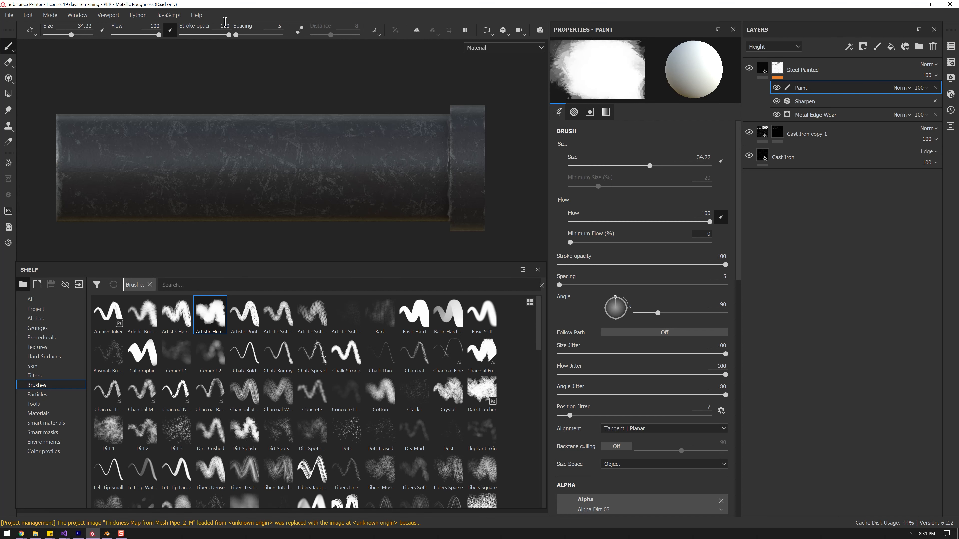
drag(227, 34, 191, 36)
scroll(631, 295, down, 3)
scroll(631, 296, up, 3)
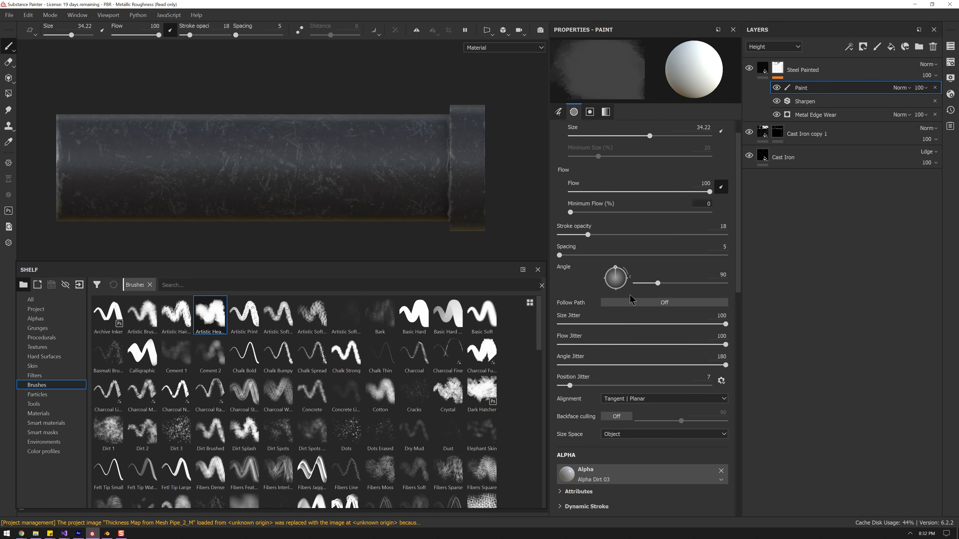
scroll(691, 180, down, 3)
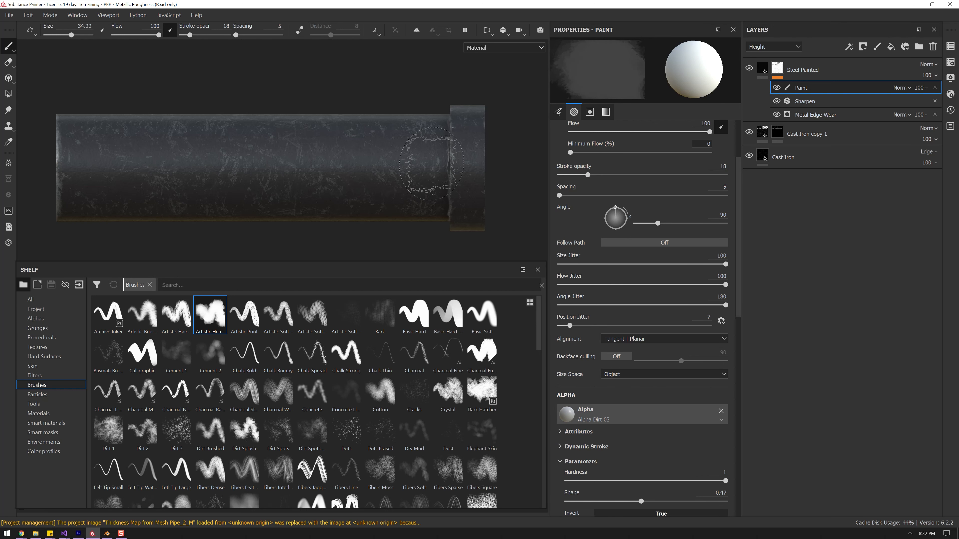
Show the Steel Painted layer's mask and paint out scratches along the pipe's middle with brush size 40.56 and stroke opacity 60
ctrl+right_drag(411, 187, 393, 187)
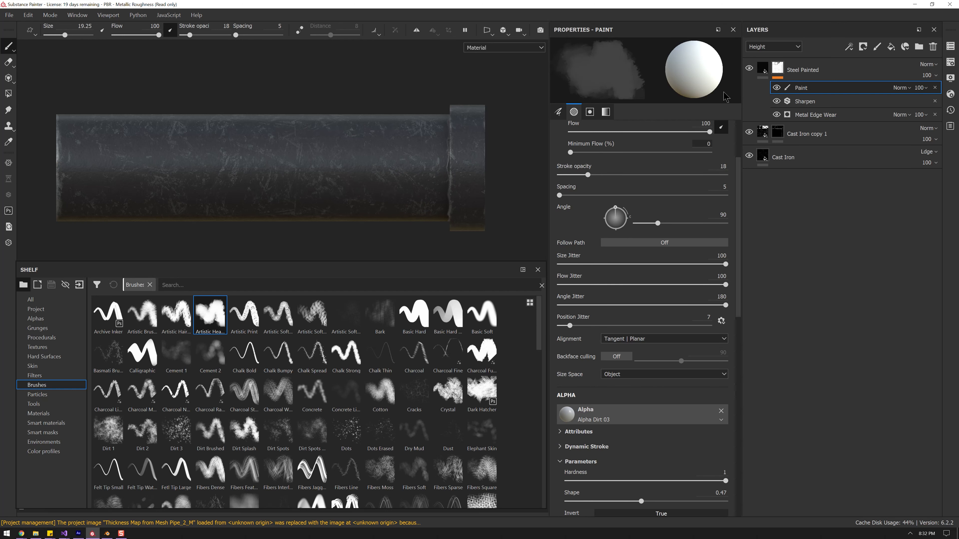
alt+click(779, 69)
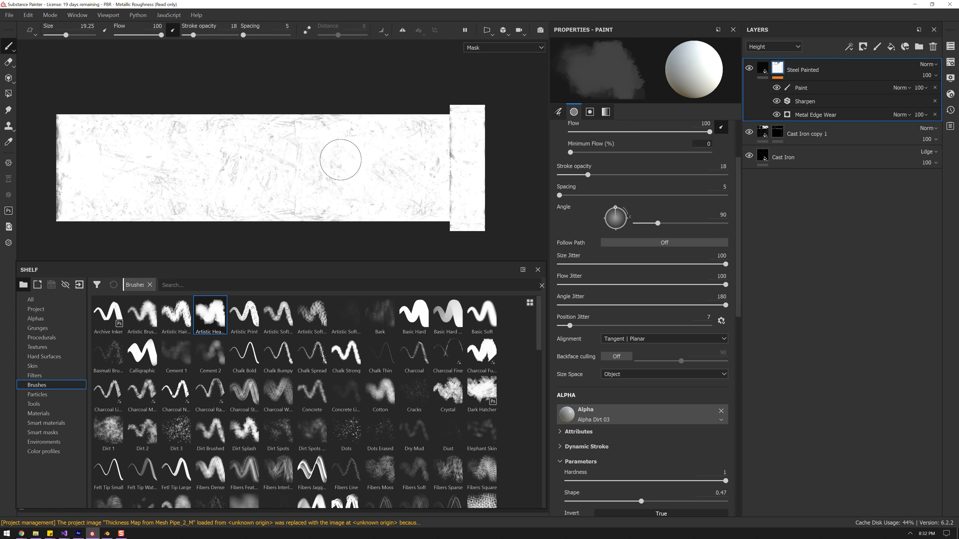
click(801, 88)
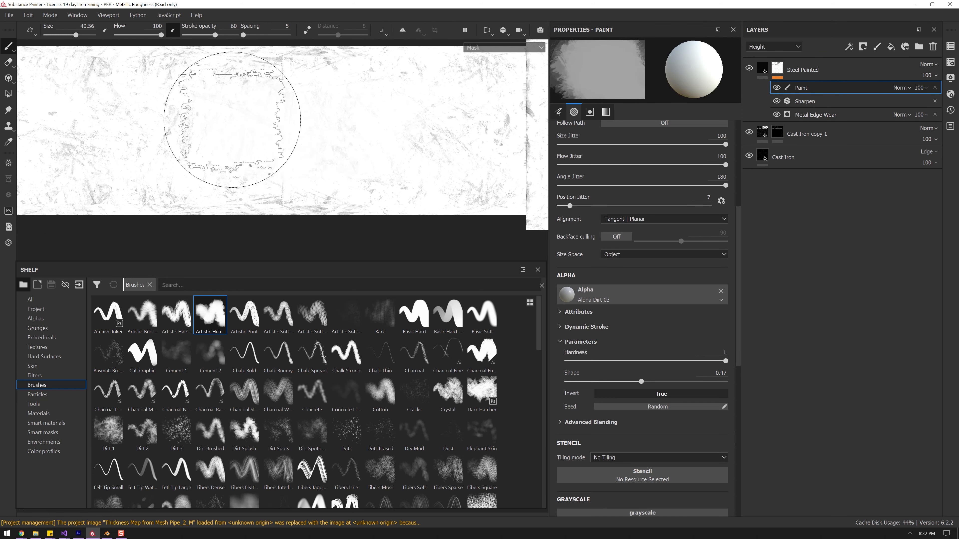
middle_drag(225, 111, 320, 167)
alt+right_drag(320, 166, 295, 115)
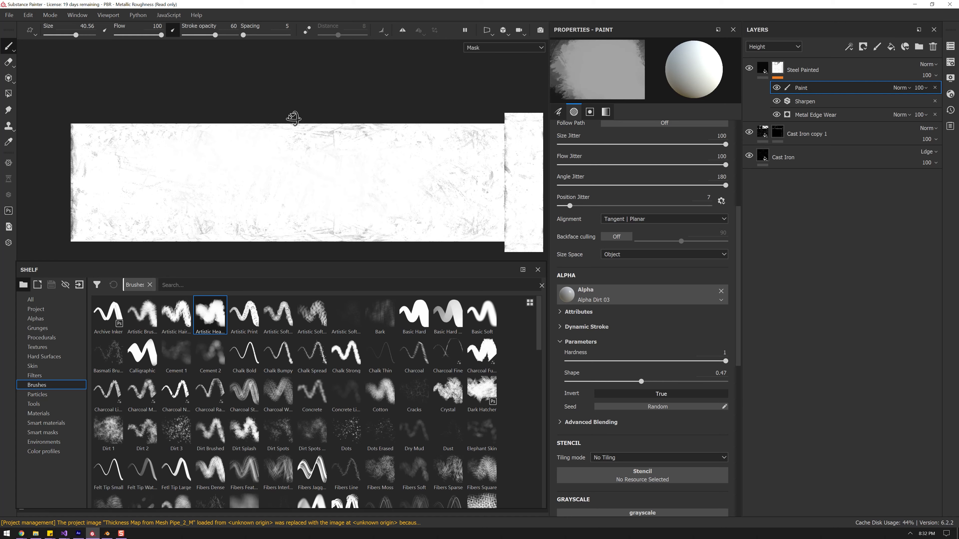
Touch up the scratches around the other sides of the pipe in the Steel Painted mask's paint effect
alt+drag(294, 119, 298, 201)
alt+drag(352, 99, 287, 211)
alt+middle_drag(326, 196, 321, 140)
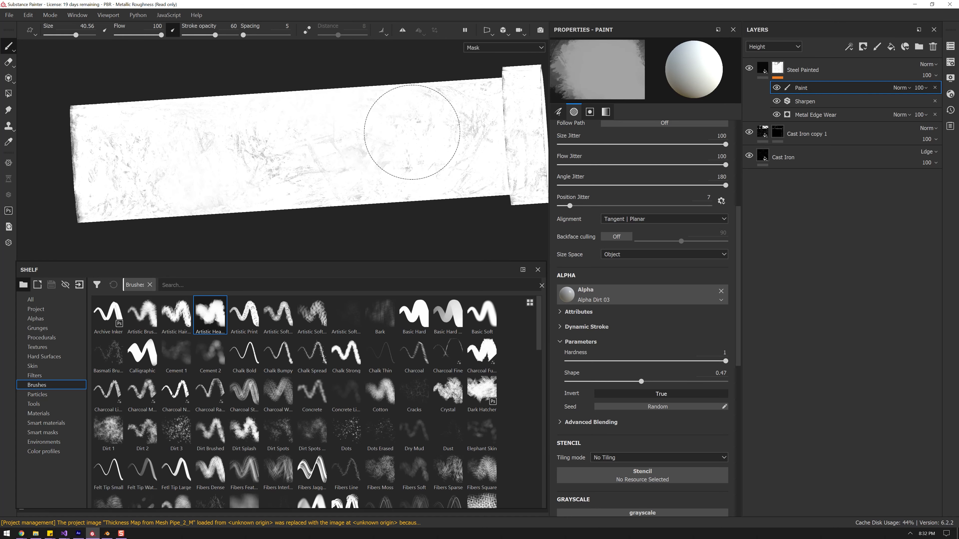
alt+middle_drag(305, 163, 297, 79)
alt+drag(297, 79, 182, 124)
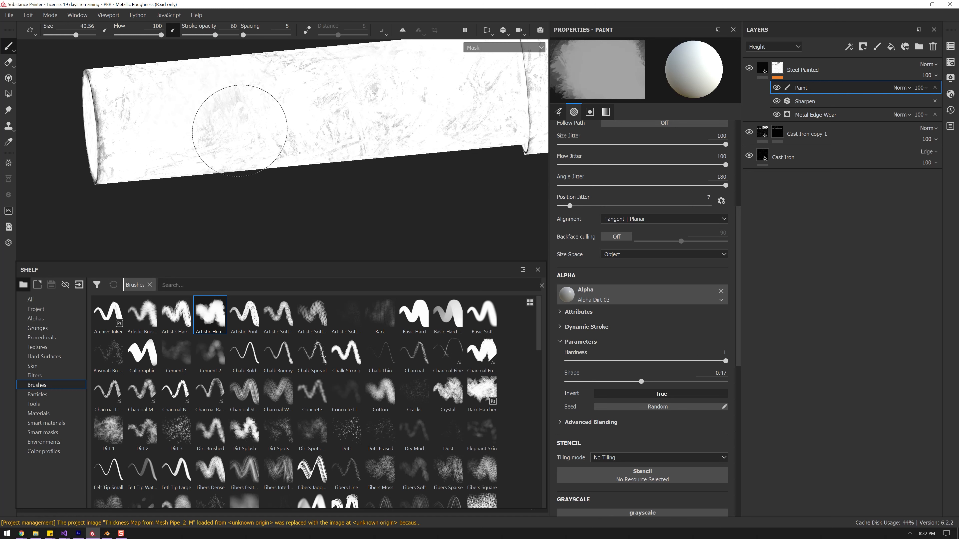
mouse_move(416, 135)
alt+mouse_down()
mouse_move(390, 99)
mouse_move(396, 107)
alt+mouse_up()
alt+middle_drag(396, 108, 362, 114)
alt+drag(362, 113, 361, 131)
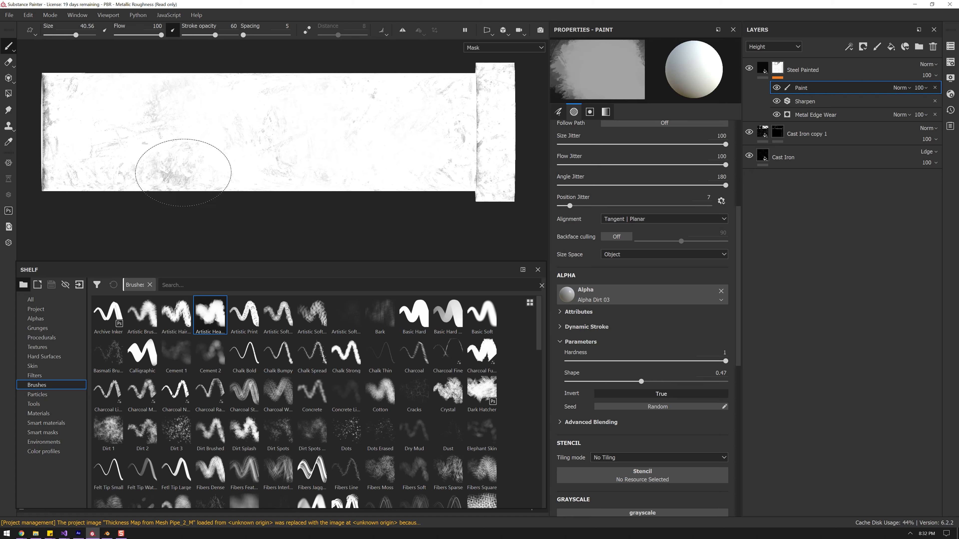
alt+drag(320, 170, 370, 146)
mouse_move(190, 204)
alt+mouse_down()
mouse_move(199, 188)
mouse_move(309, 171)
mouse_move(324, 151)
mouse_move(317, 143)
mouse_move(242, 157)
mouse_move(375, 150)
mouse_move(123, 132)
alt+mouse_up()
Return to the material display and examine the painted wear around the pipe's length and both end caps
key(m)
shift+right_drag(123, 132, 130, 135)
alt+drag(130, 135, 412, 150)
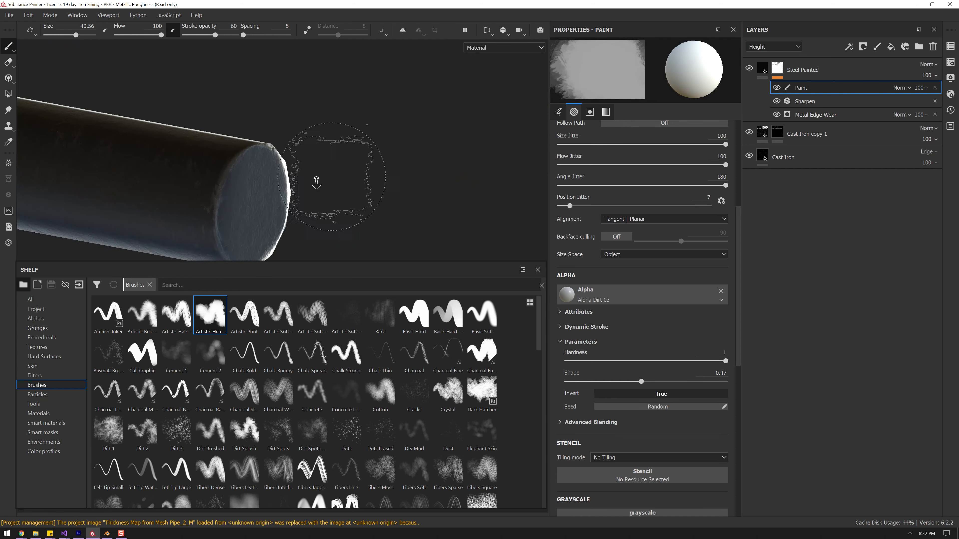
alt+right_drag(412, 150, 306, 147)
alt+middle_drag(306, 147, 450, 129)
scroll(300, 166, down, 3)
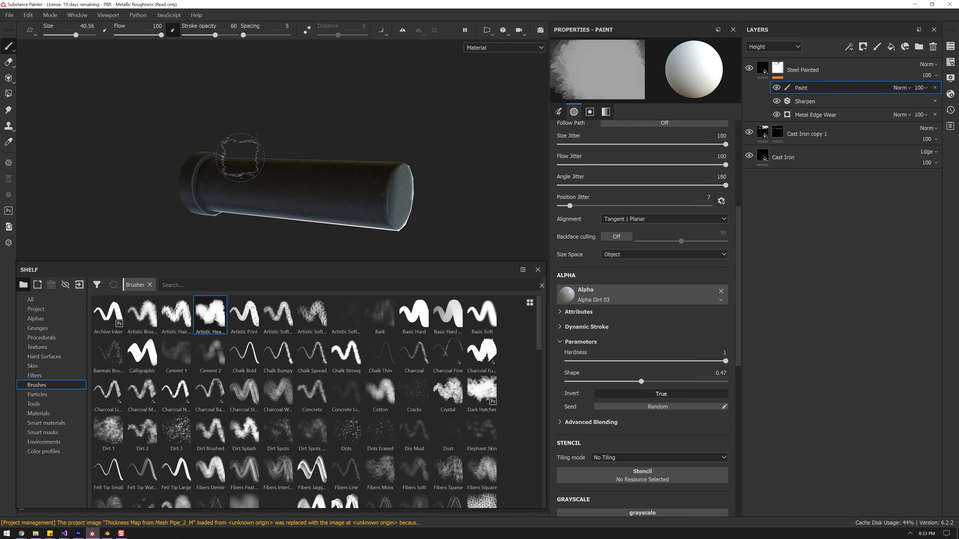
alt+drag(280, 163, 372, 216)
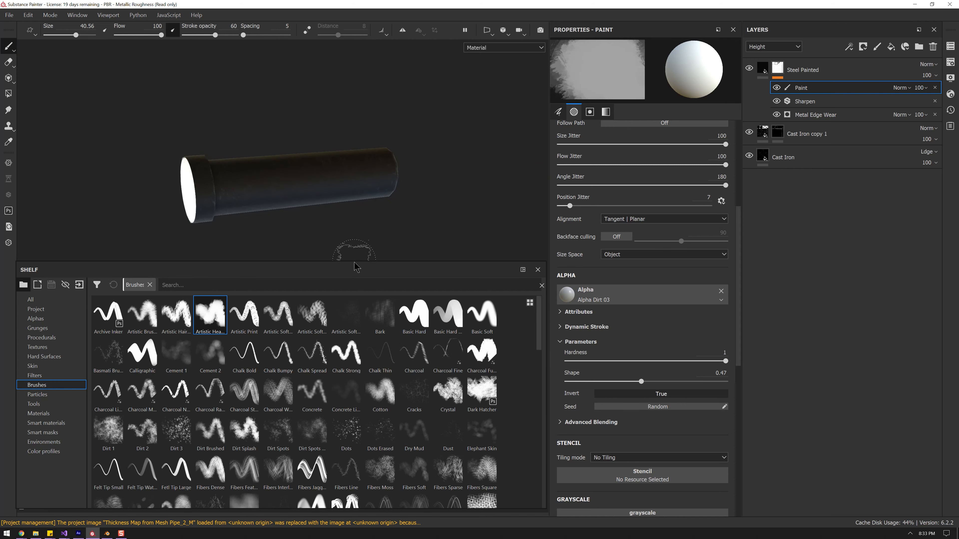
drag(354, 267, 355, 432)
alt+drag(304, 244, 395, 338)
scroll(311, 181, up, 5)
alt+middle_drag(362, 139, 388, 249)
alt+drag(231, 311, 446, 265)
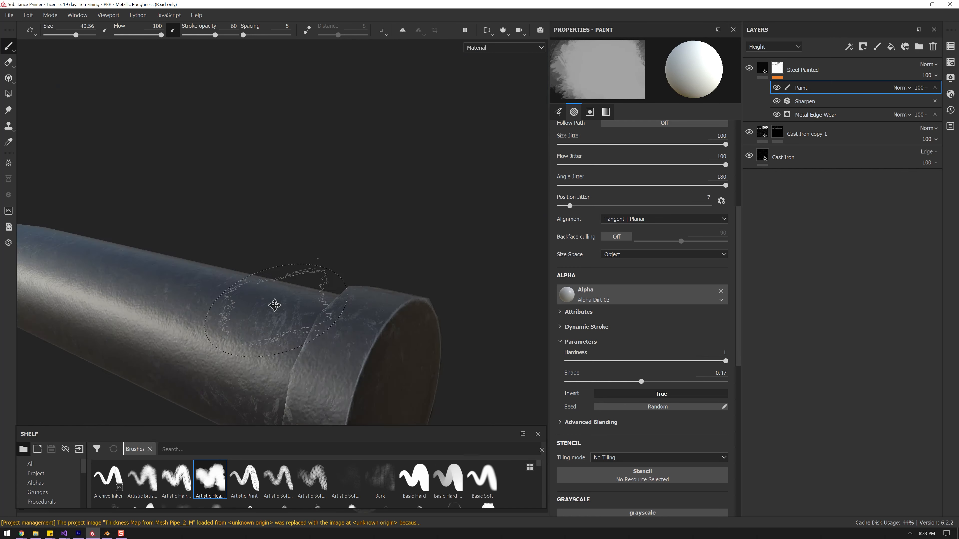
alt+drag(293, 304, 321, 242)
scroll(332, 246, down, 2)
alt+middle_drag(357, 257, 338, 215)
alt+drag(339, 214, 340, 260)
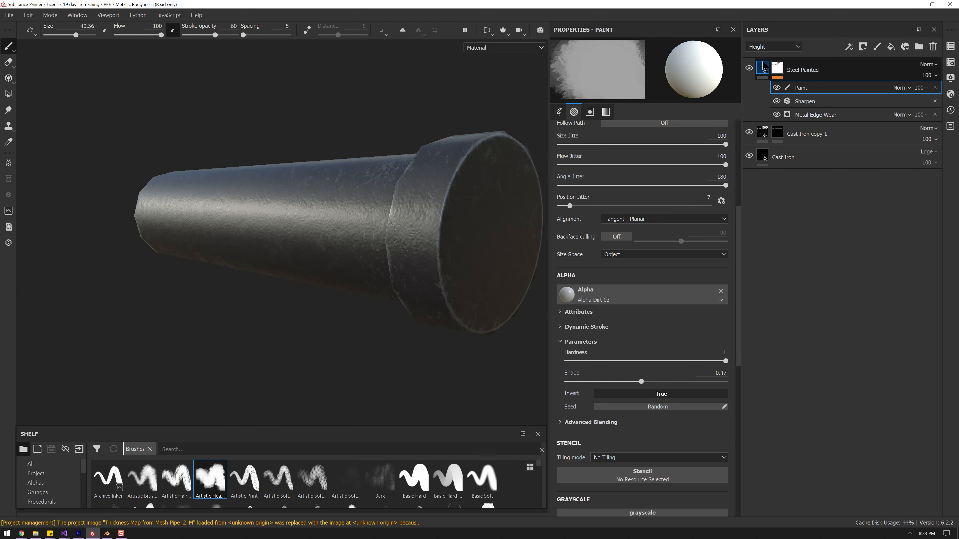
Switch the layer stack to Base Color, duplicate the Steel Painted layer and rename the copy Paint
click(765, 67)
click(774, 47)
click(773, 56)
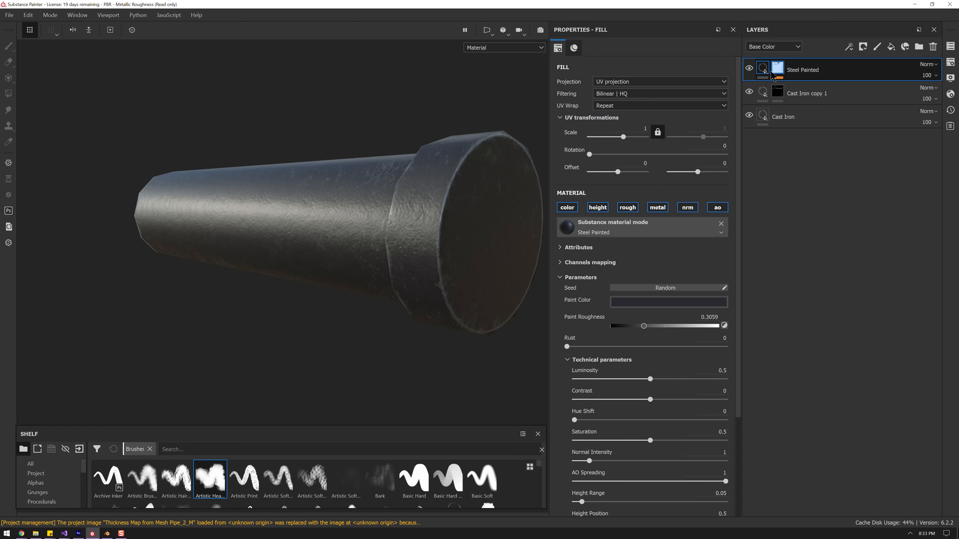
key(ctrl+d)
mouse_move(352, 276)
alt+mouse_down()
mouse_move(329, 291)
mouse_move(407, 251)
alt+mouse_up()
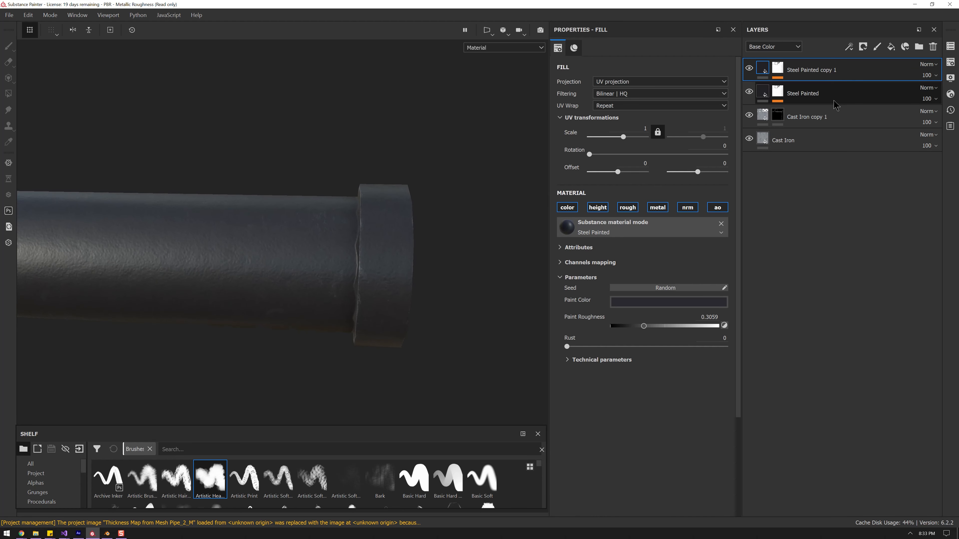
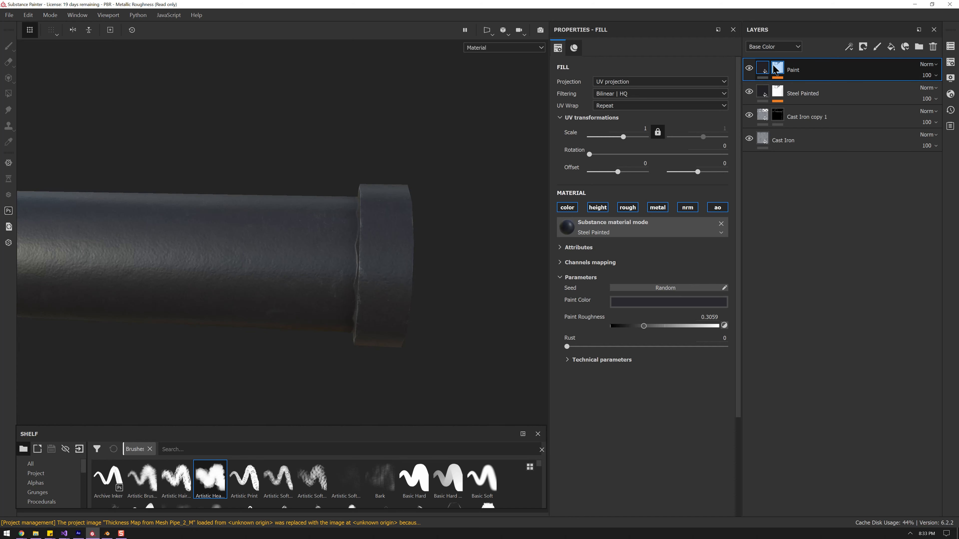
Set the Paint layer's paint color to a pale grey-lavender with R 0.835, G 0.831 and B 0.898
click(634, 305)
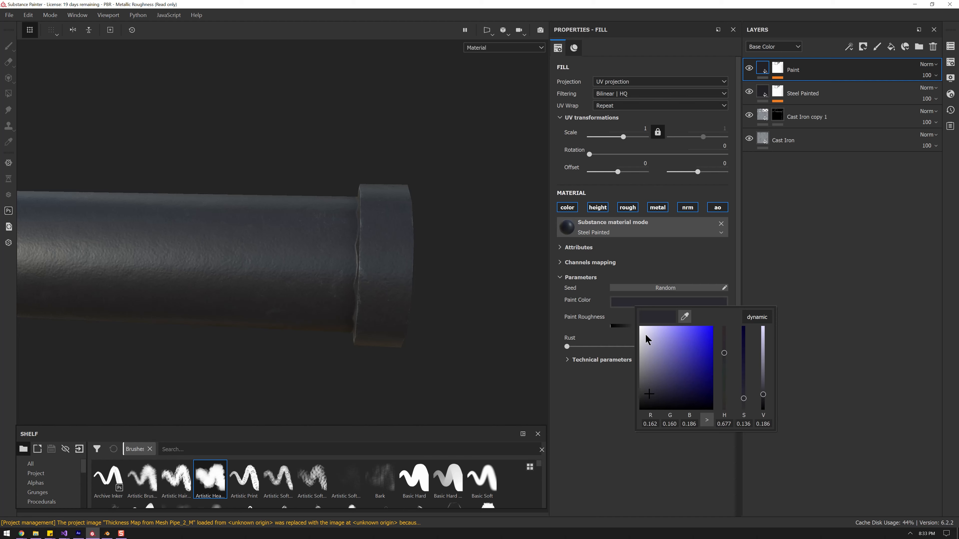
click(645, 335)
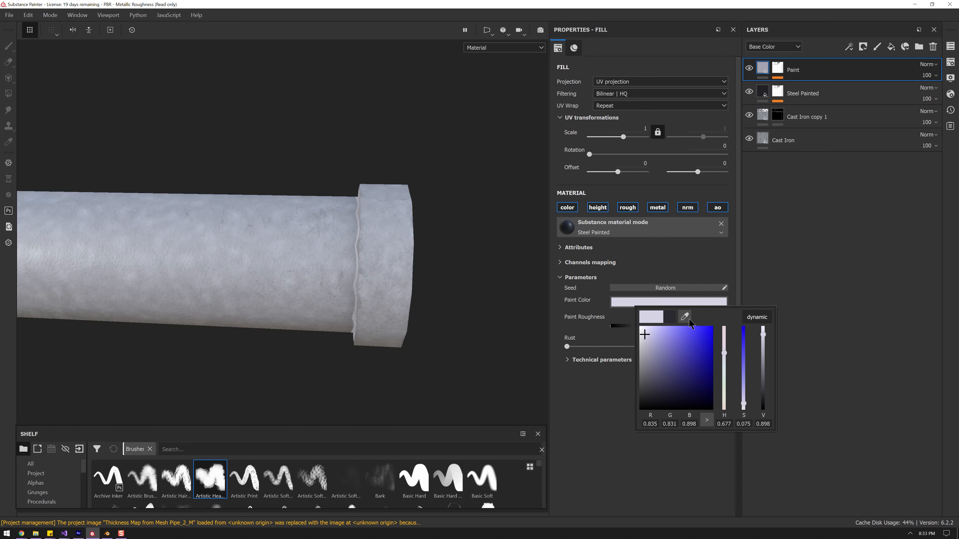
alt+middle_drag(316, 316, 354, 281)
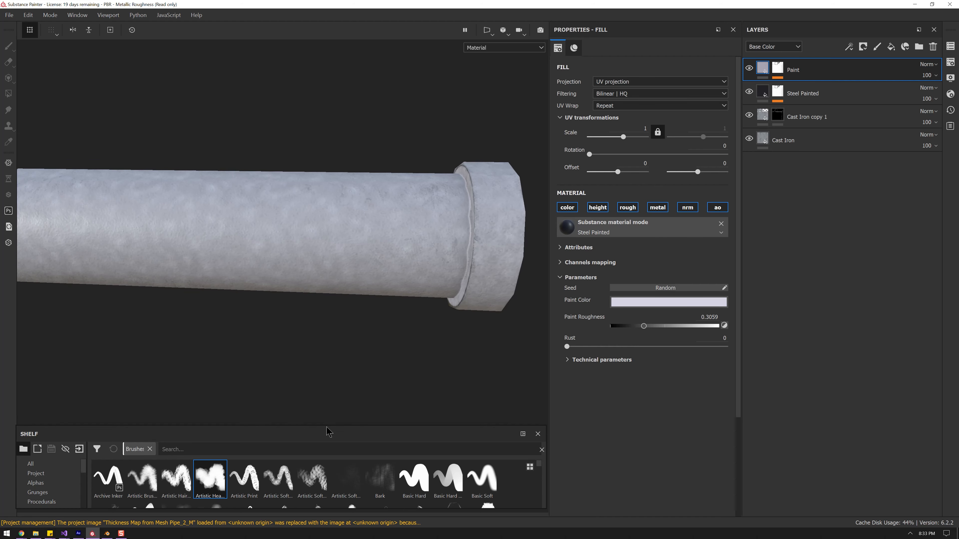
Look through the alphas for a font suited to lettering on the pipe
drag(319, 423, 319, 260)
click(676, 302)
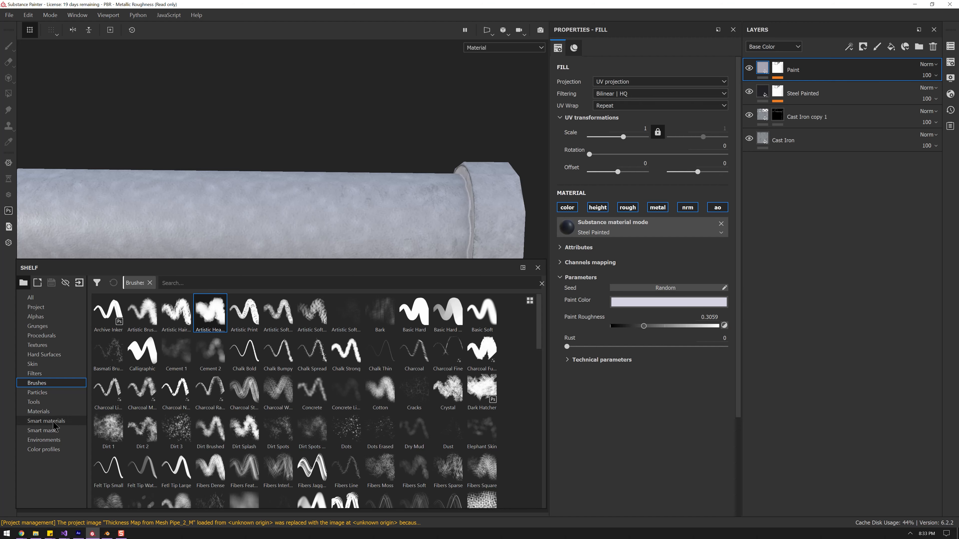
click(36, 317)
scroll(321, 378, down, 3)
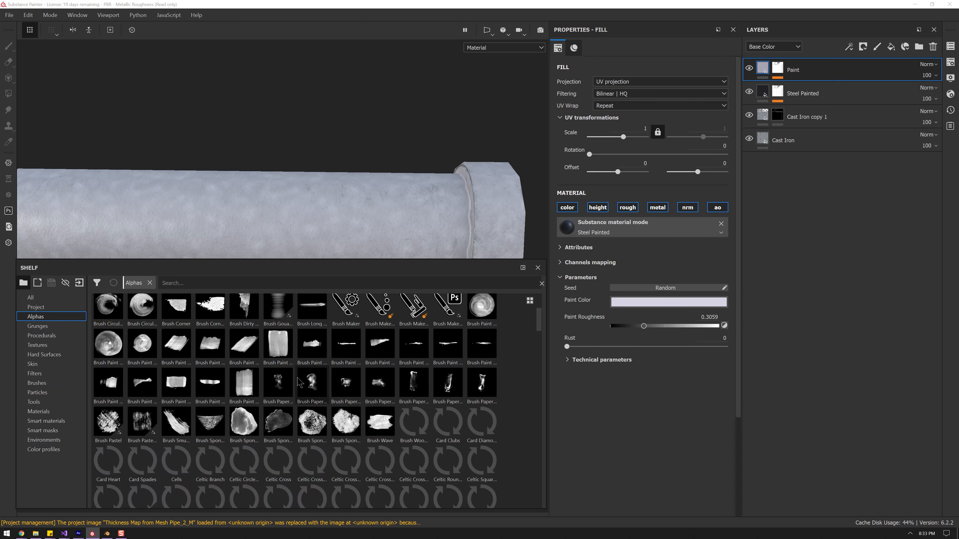
scroll(392, 208, down, 3)
middle_drag(411, 184, 369, 139)
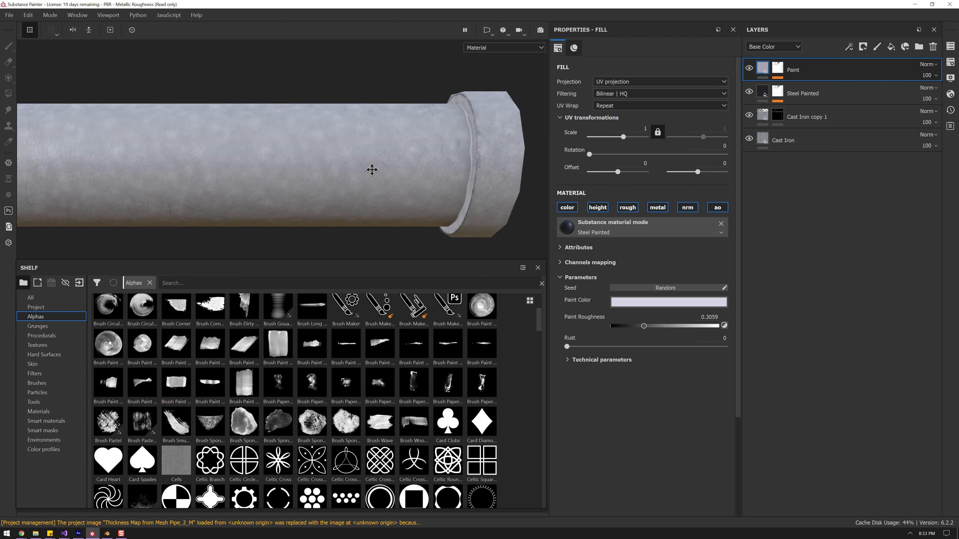
key(F5)
scroll(379, 244, up, 3)
scroll(353, 151, up, 3)
middle_drag(353, 150, 370, 128)
scroll(320, 412, down, 8)
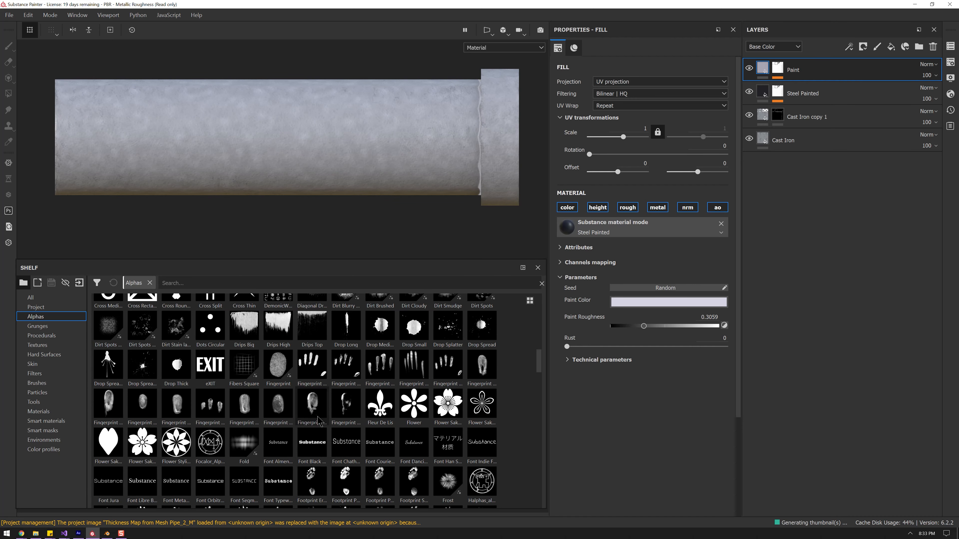
scroll(346, 440, down, 3)
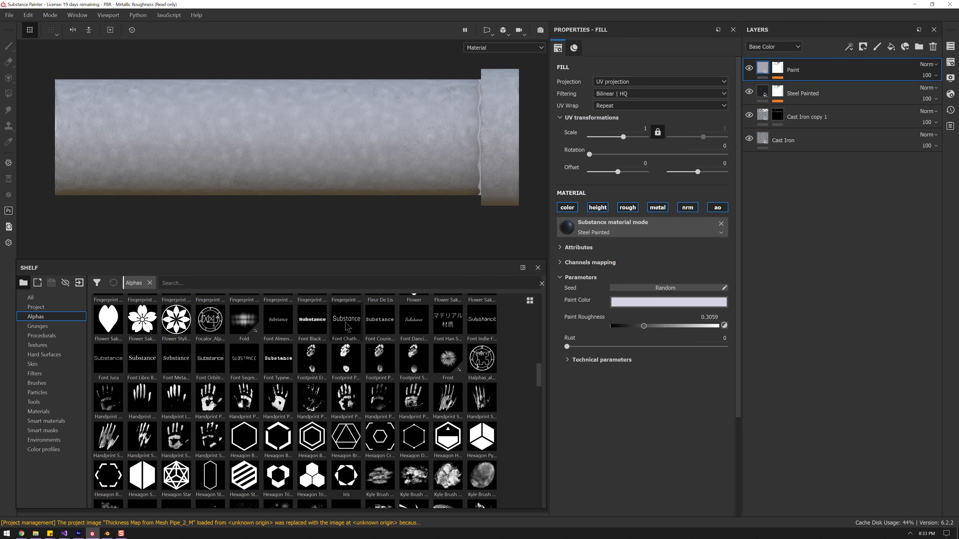
mouse_move(347, 328)
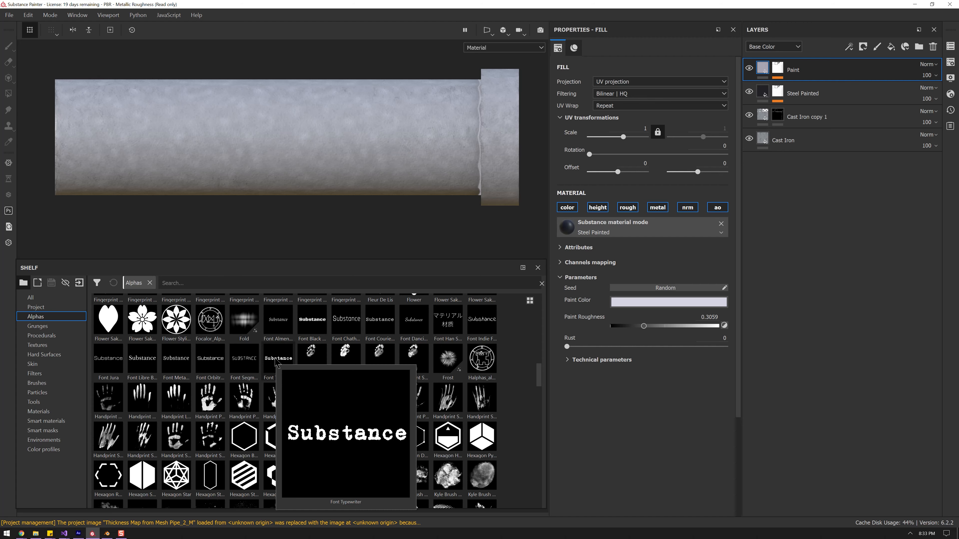
mouse_move(120, 364)
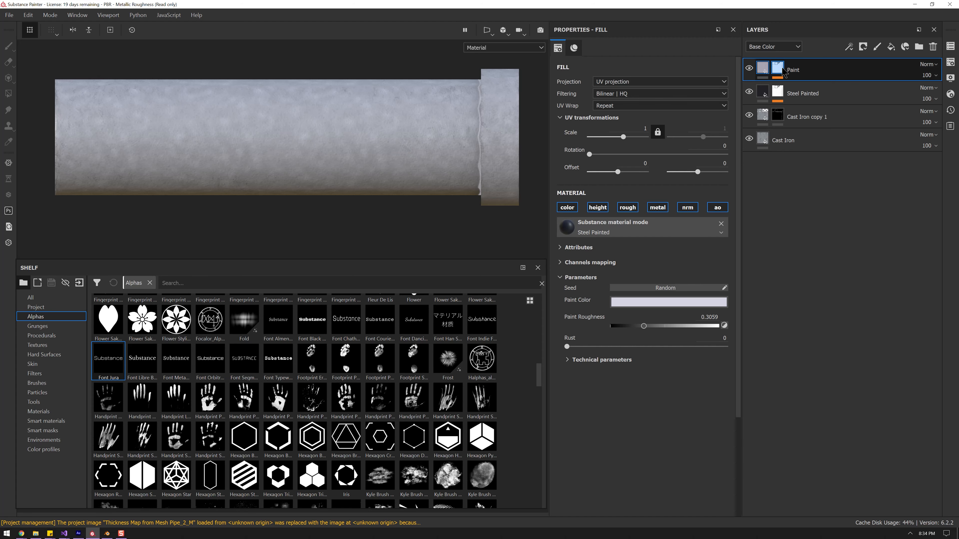
Delete the Metal Edge Wear generator and the Sharpen filter from the Paint layer's mask, keeping its paint effect
click(780, 69)
click(806, 89)
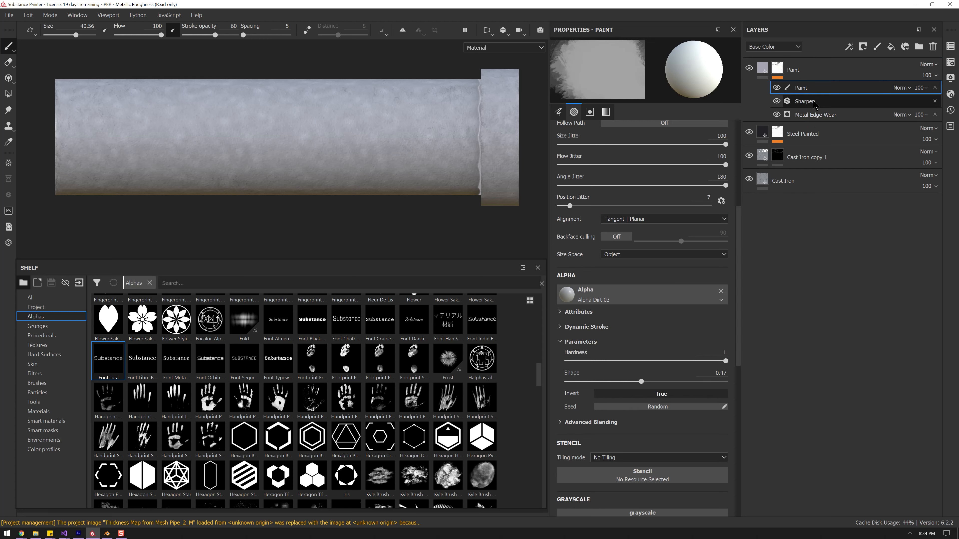
click(935, 115)
click(935, 102)
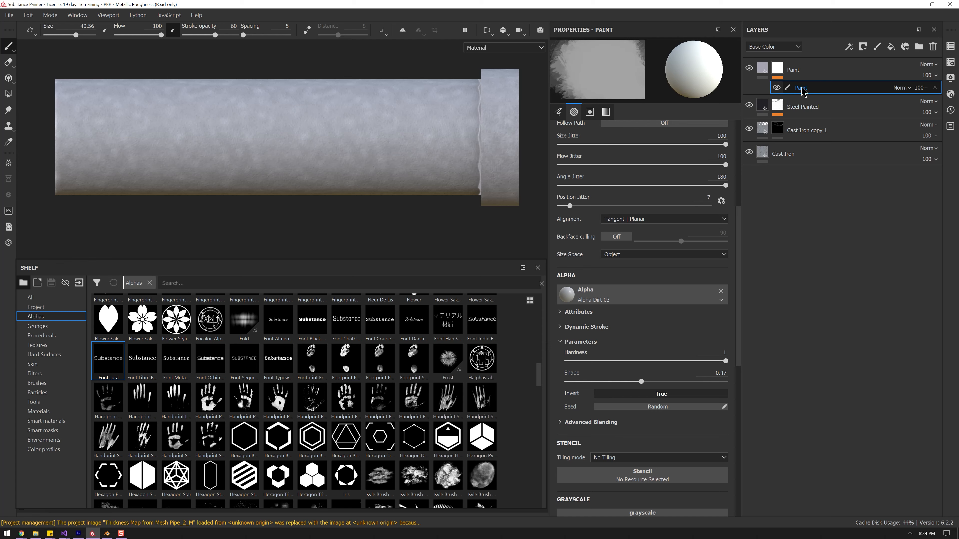
Give the brush the Font Jura alpha, with size, flow, angle and position jitter at 0 and the brush angle at 0
mouse_move(386, 115)
alt+right_down()
mouse_move(400, 196)
mouse_move(350, 279)
alt+right_up()
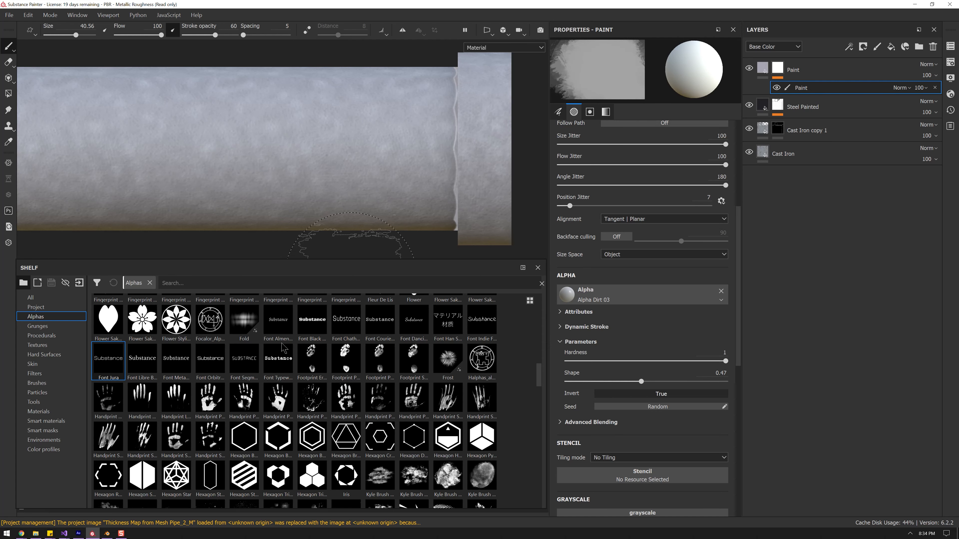
click(120, 371)
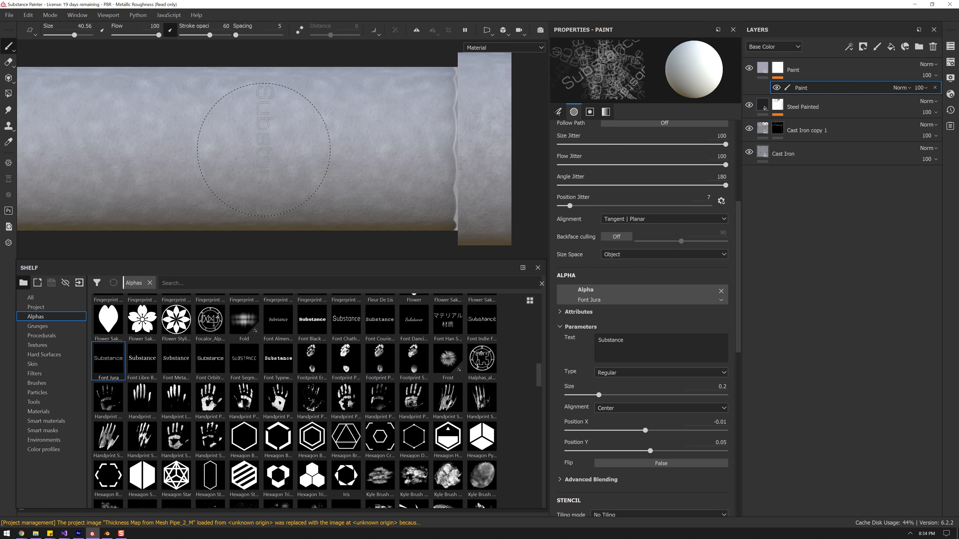
scroll(634, 245, up, 5)
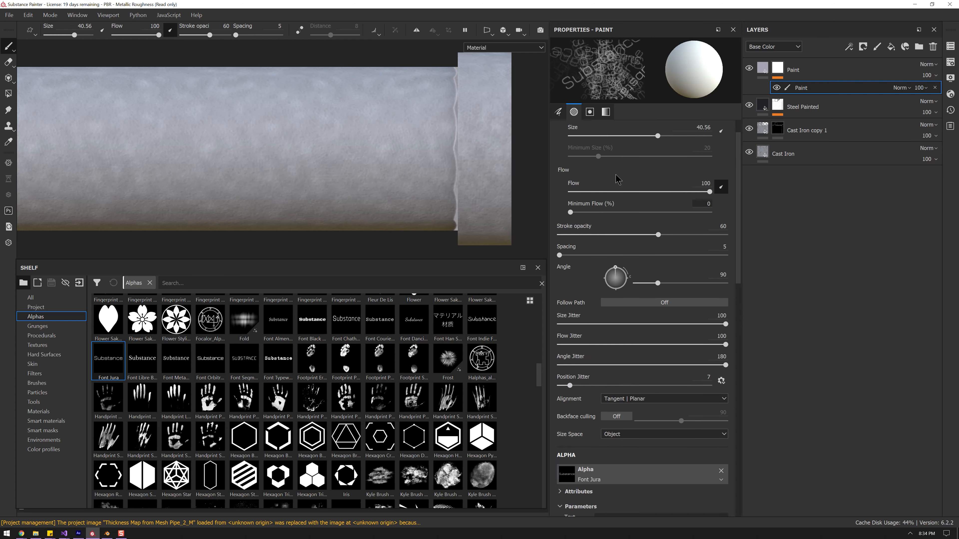
drag(615, 353, 555, 354)
drag(604, 374, 555, 374)
mouse_move(604, 395)
mouse_down()
mouse_move(555, 395)
mouse_move(507, 426)
mouse_up()
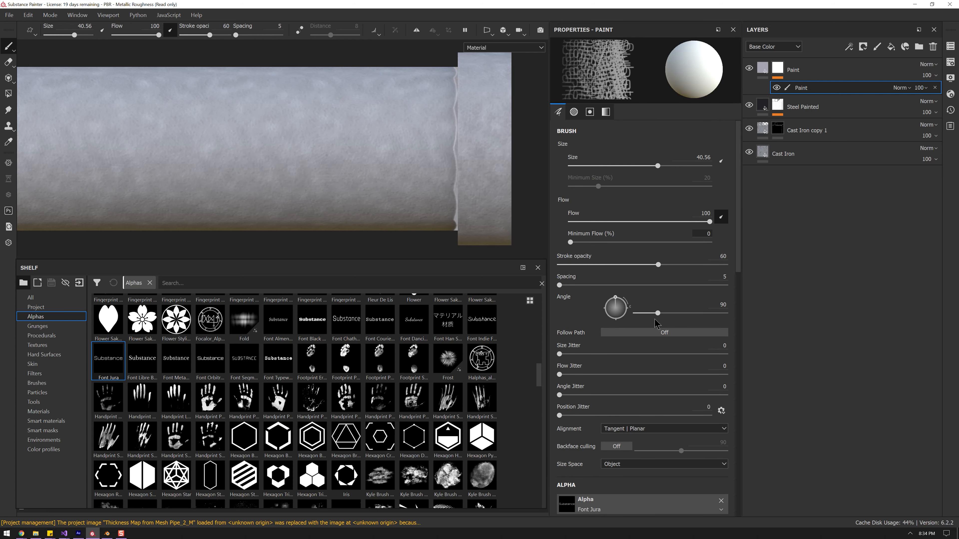
drag(657, 313, 631, 313)
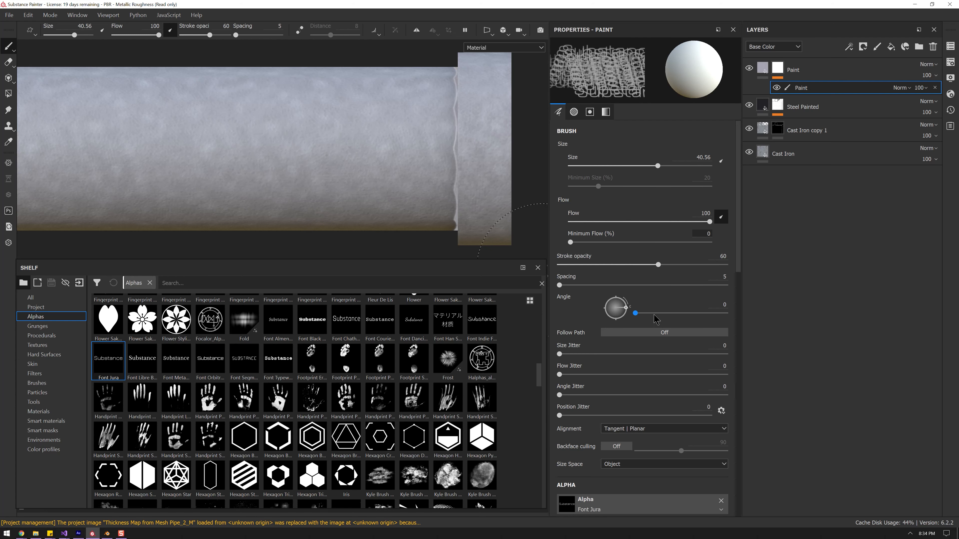
Change the Font Jura alpha's text to "Warning"
scroll(661, 311, down, 6)
click(643, 312)
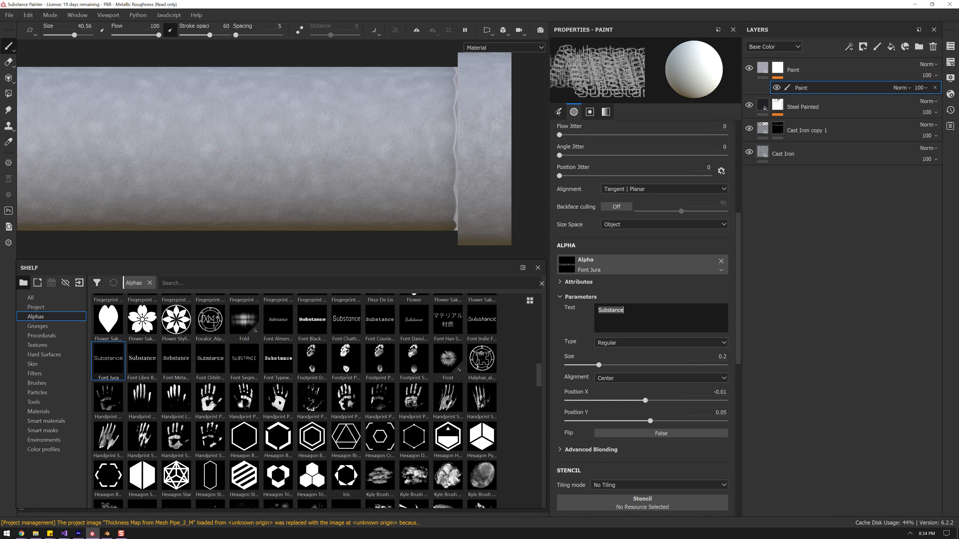
scroll(421, 154, down, 3)
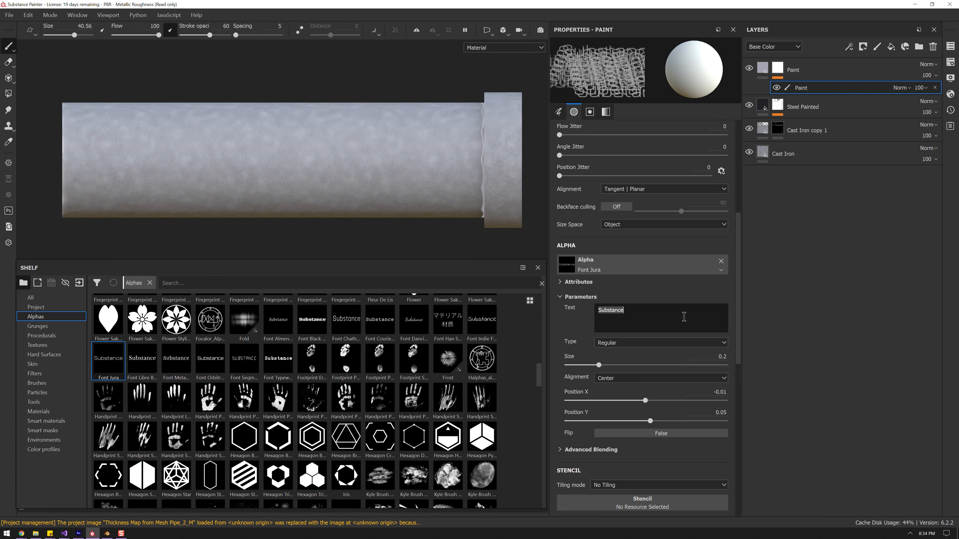
text(Warning)
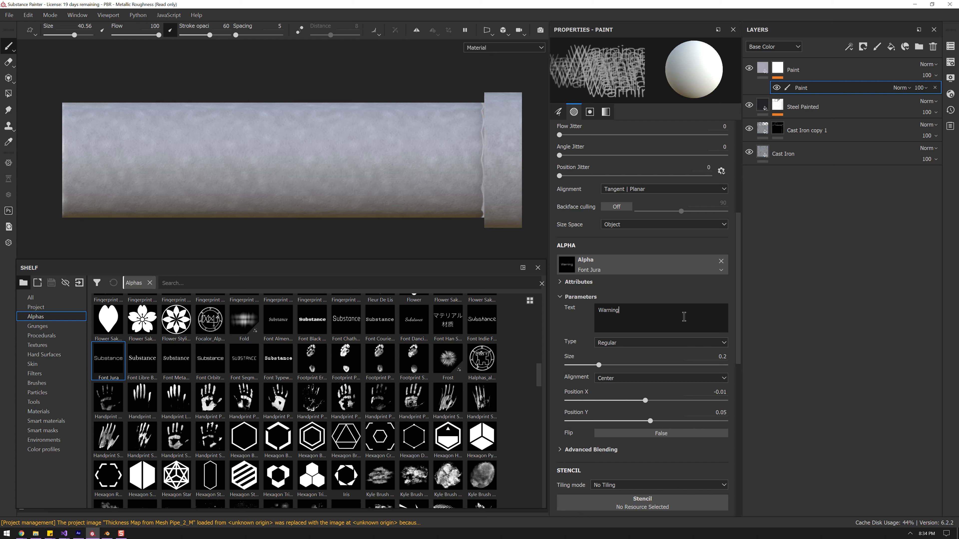
Replace the Font Jura alpha's text with "Waste Water" and enlarge the brush to about 68
key(BackSpace)
key(BackSpace)
key(BackSpace)
key(BackSpace)
key(BackSpace)
key(BackSpace)
key(BackSpace)
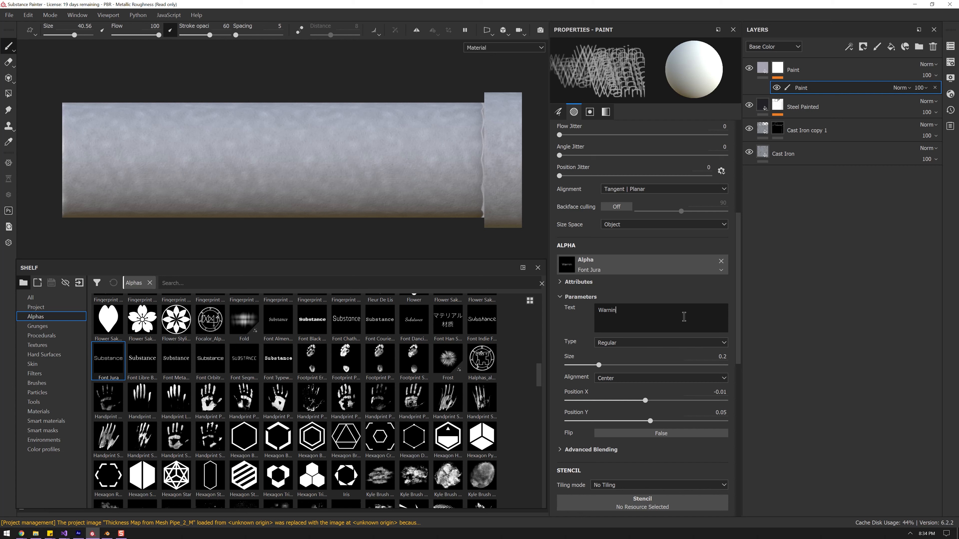
text(Waste Water)
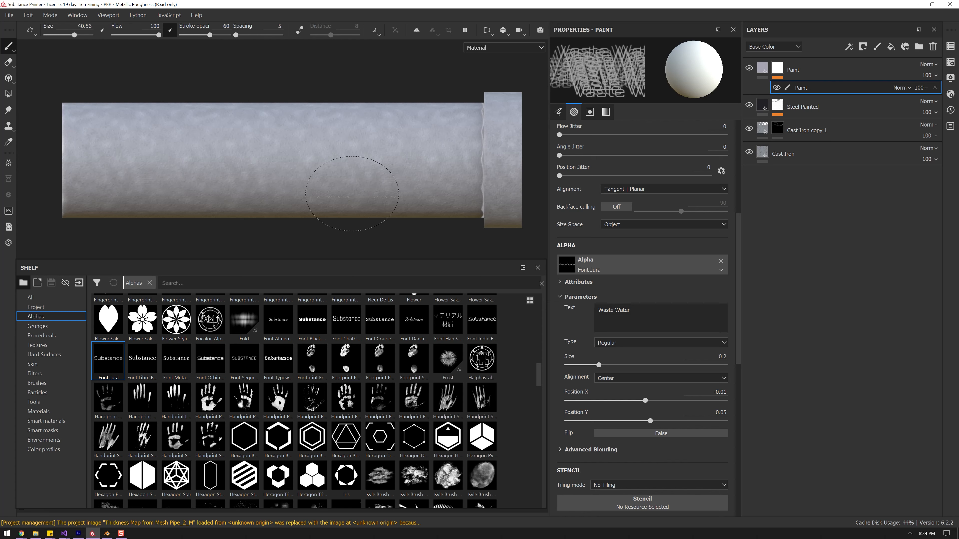
ctrl+right_drag(353, 162, 390, 162)
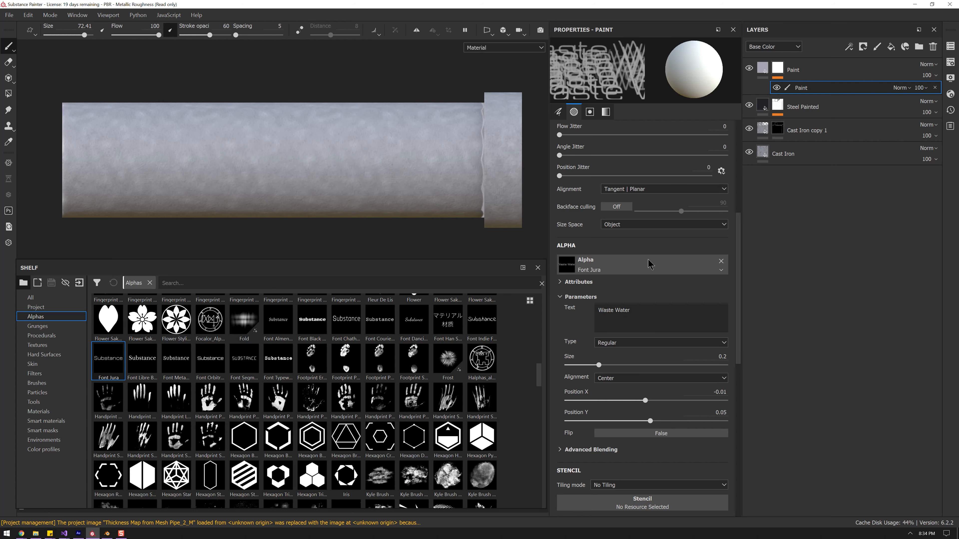
ctrl+right_drag(262, 161, 256, 160)
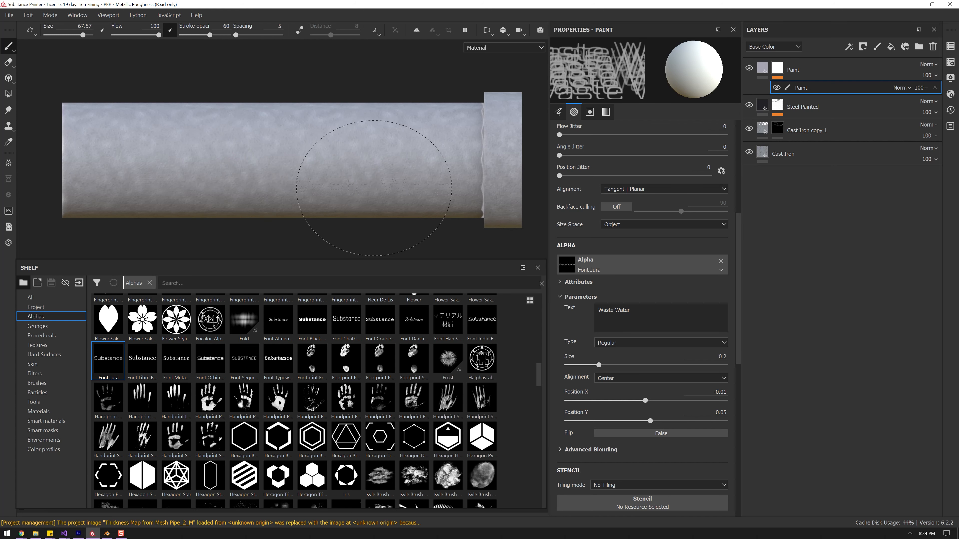
Replace the Paint layer's white mask with a black mask
scroll(675, 378, down, 7)
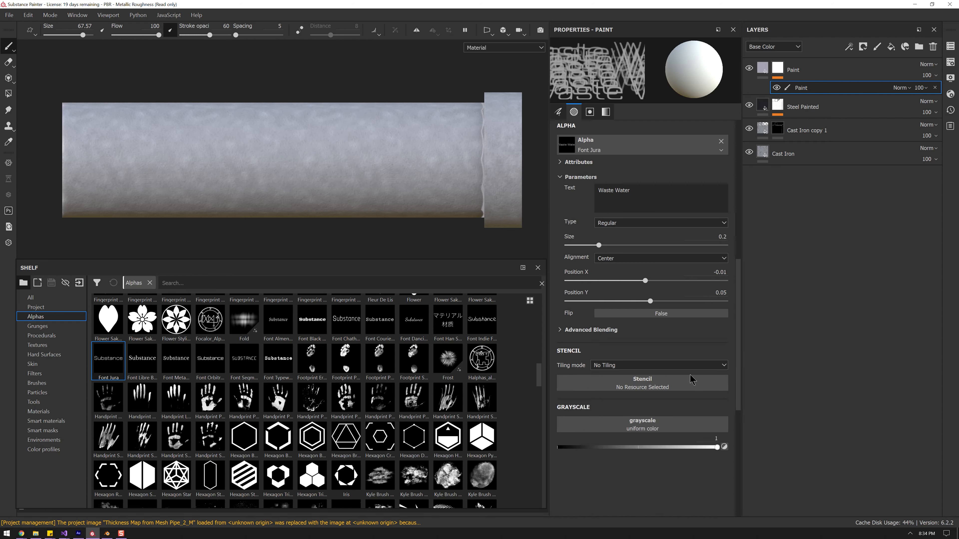
right_click(783, 70)
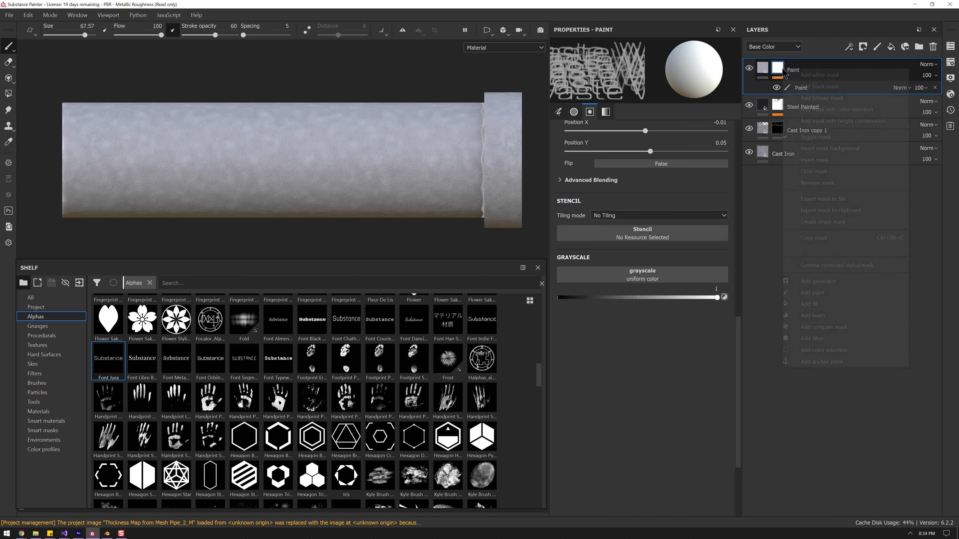
click(820, 87)
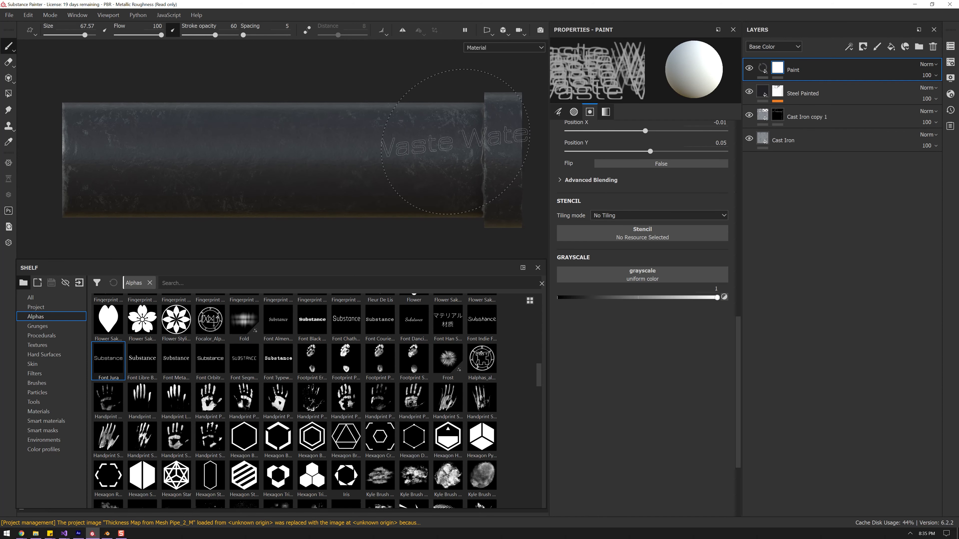
Set the Font Jura alpha's size to 0.15, switch the brush size space to Viewport and enlarge the brush to 100
mouse_move(256, 176)
ctrl+right_down()
mouse_move(267, 176)
mouse_move(330, 243)
ctrl+right_up()
alt+middle_drag(329, 243, 278, 159)
alt+right_drag(279, 159, 292, 166)
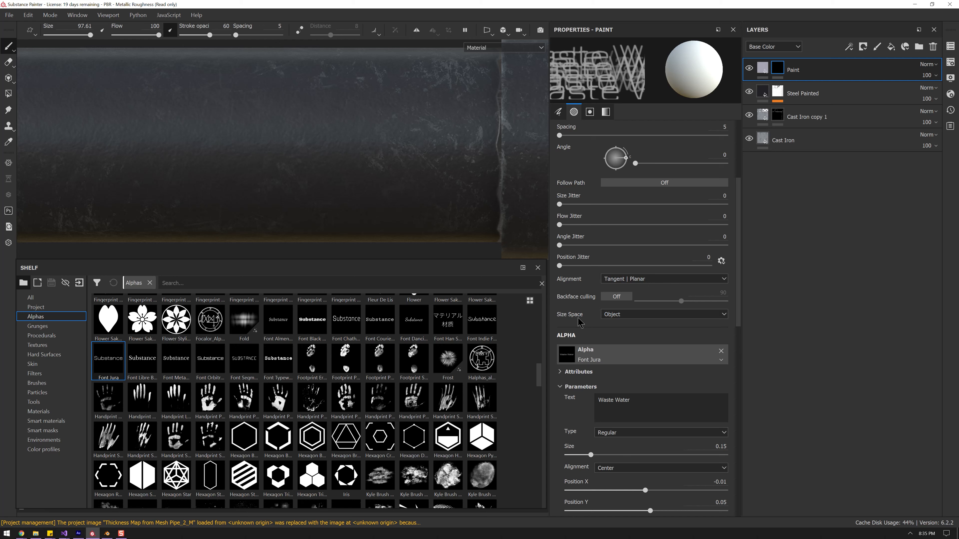
click(609, 318)
click(622, 333)
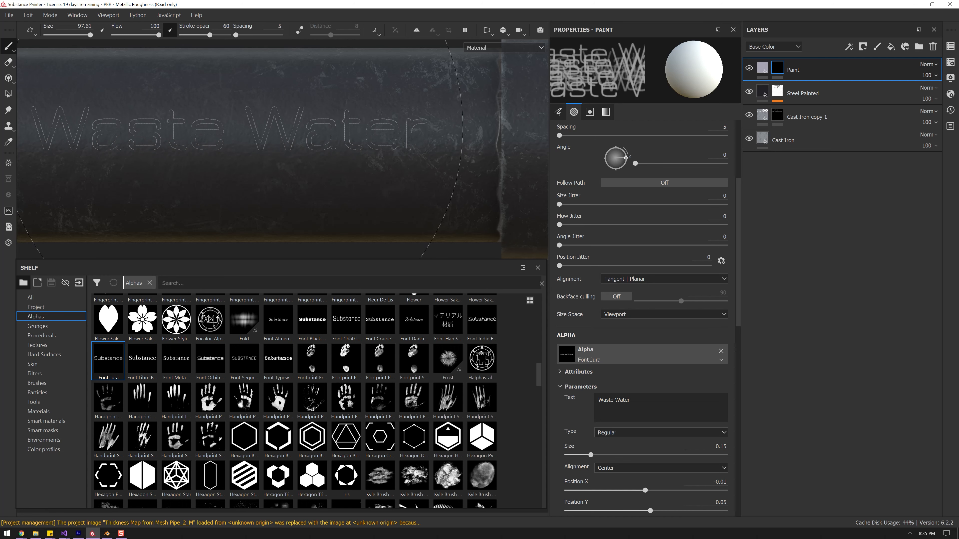
ctrl+right_drag(292, 137, 302, 137)
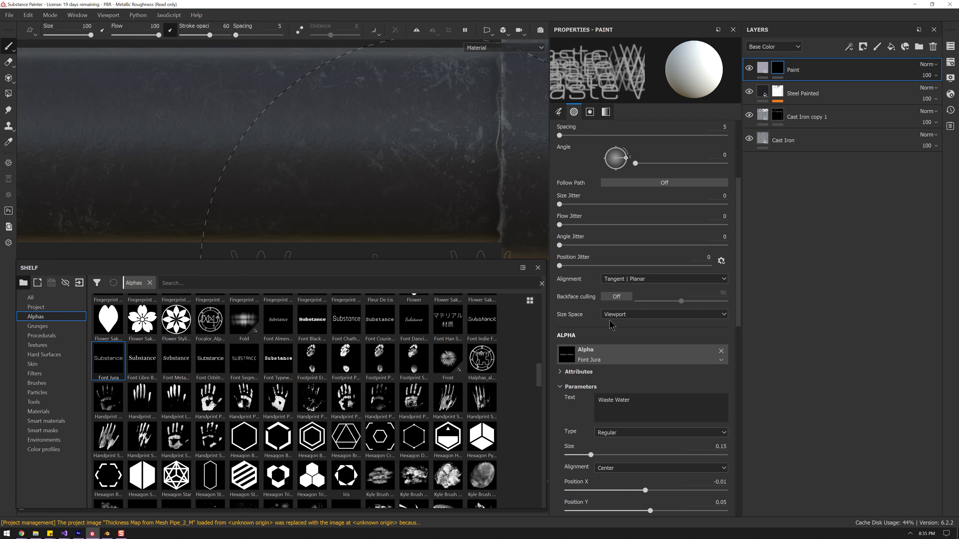
Set the brush size space to Texture and reduce the brush size to about 69
click(619, 316)
click(620, 341)
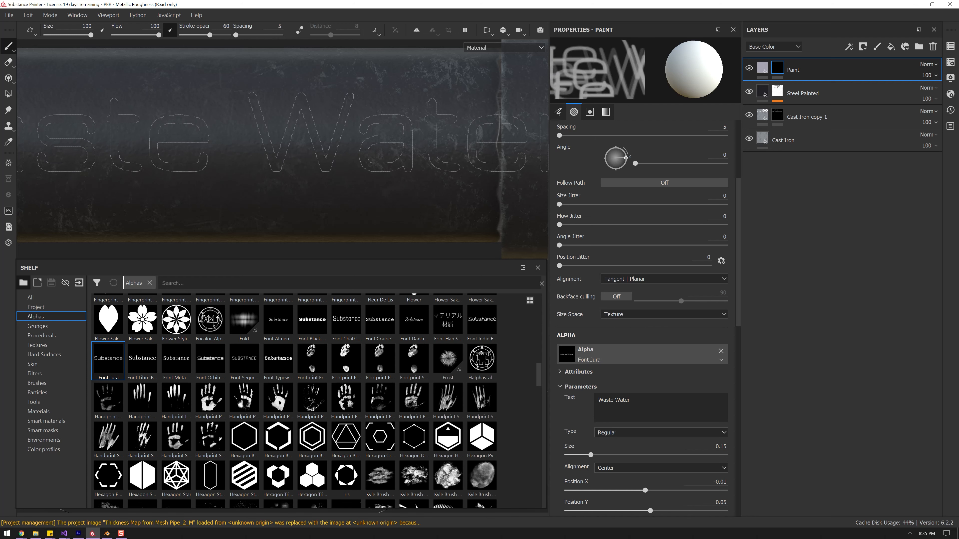
mouse_move(329, 140)
ctrl+right_down()
mouse_move(257, 138)
mouse_move(289, 137)
ctrl+right_up()
key(f)
Set the Font Jura alpha's type to Bold
scroll(642, 264, down, 3)
click(661, 342)
click(623, 353)
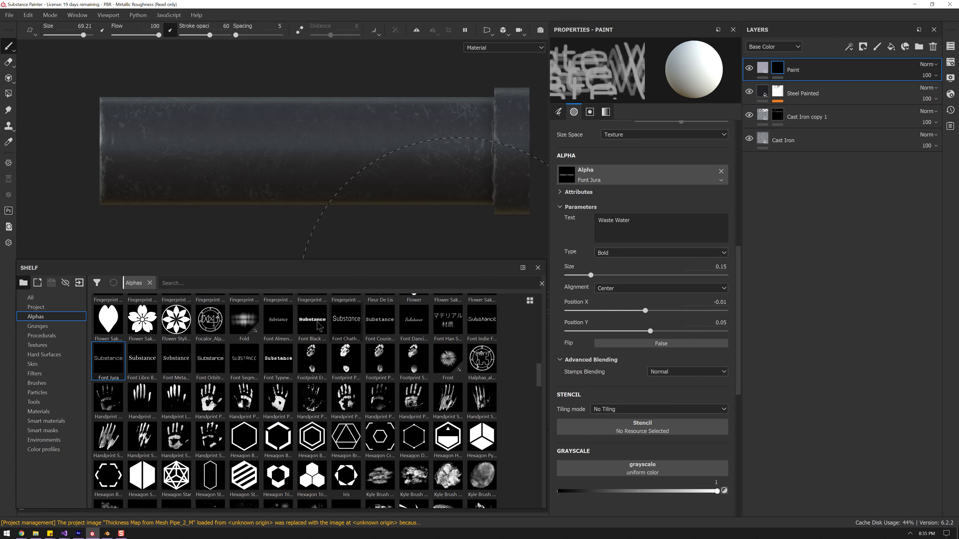
Switch the brush alpha to Font Black Ops One with the text "Waste Water" at size 0.18, and set the brush size to about 75
click(312, 327)
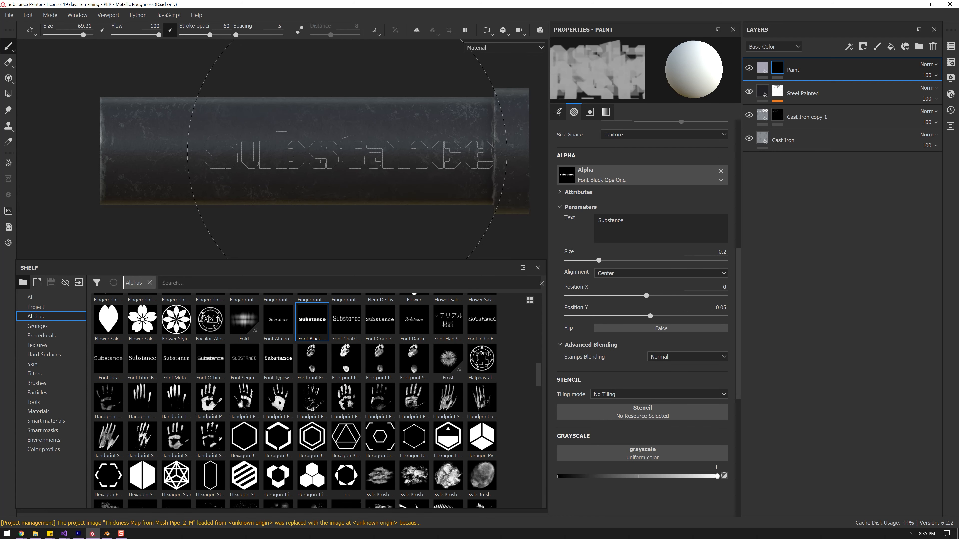
ctrl+right_drag(330, 149, 326, 152)
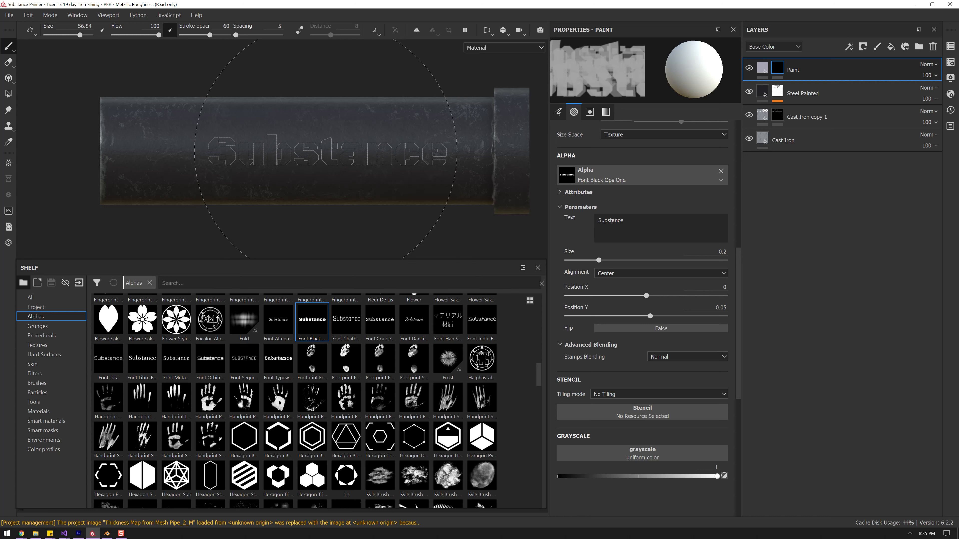
double_click(650, 224)
text(Was)
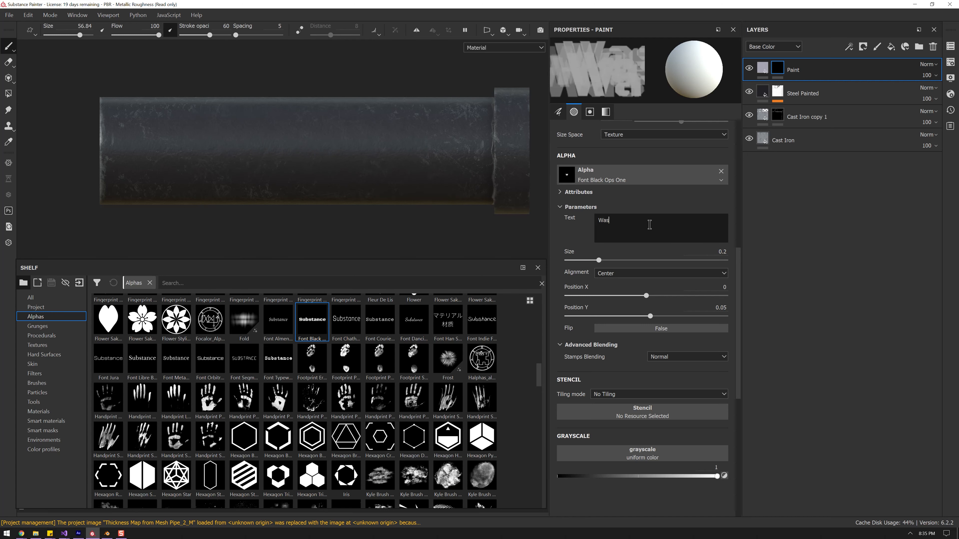
text(te Water)
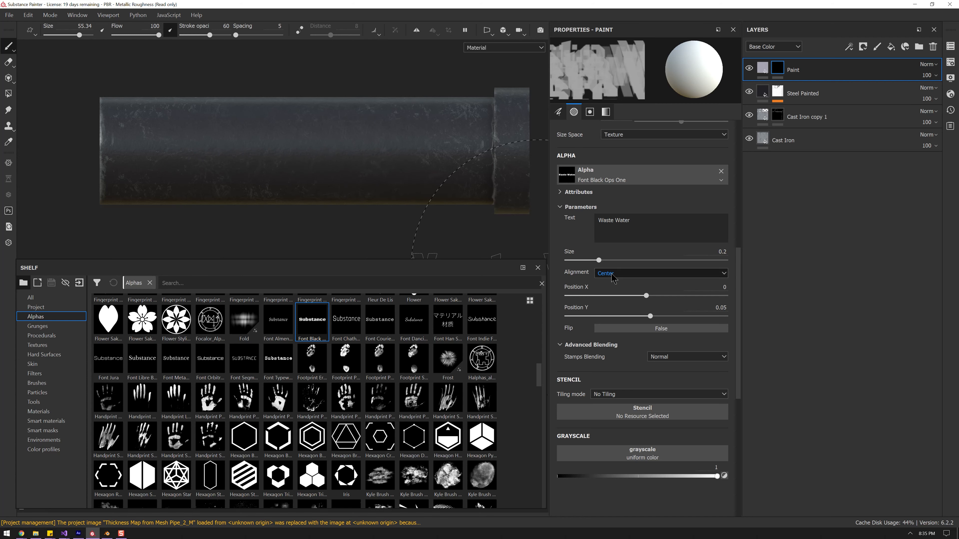
drag(598, 261, 595, 261)
ctrl+right_drag(286, 158, 325, 158)
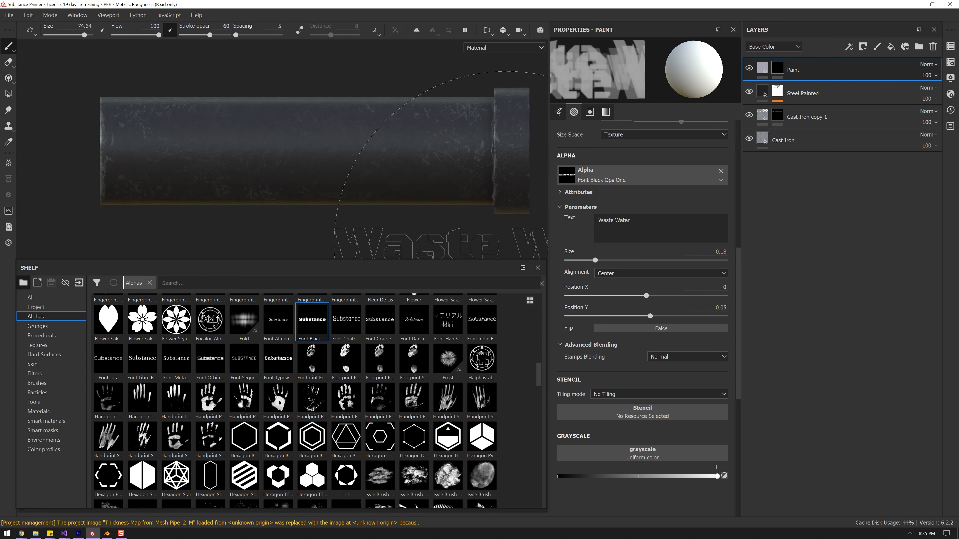
Set the text alpha's size to 0.17 and stamp "Waste Water" once along the side of the pipe
drag(596, 260, 594, 261)
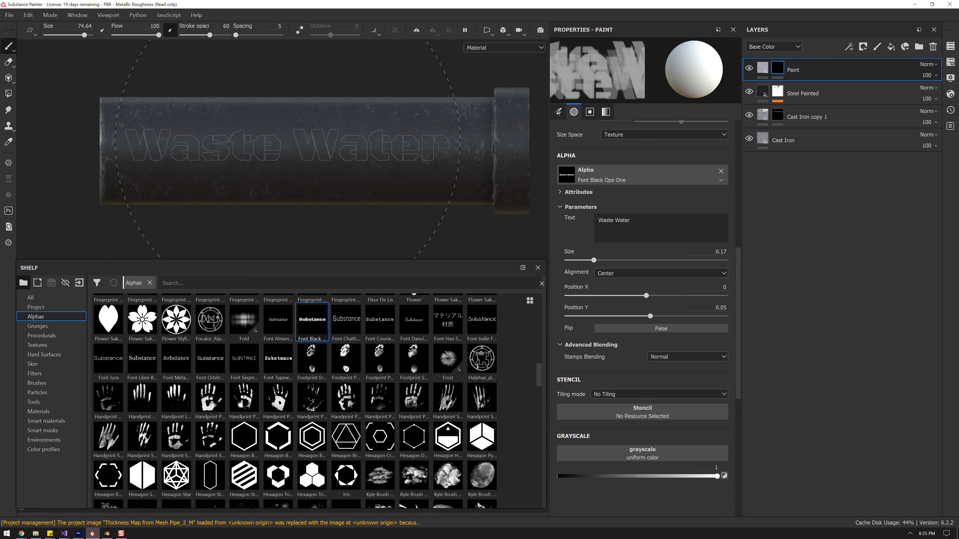
click(300, 150)
click(301, 150)
click(301, 150)
alt+drag(235, 234, 589, 223)
alt+drag(491, 201, 233, 183)
alt+middle_drag(532, 197, 363, 204)
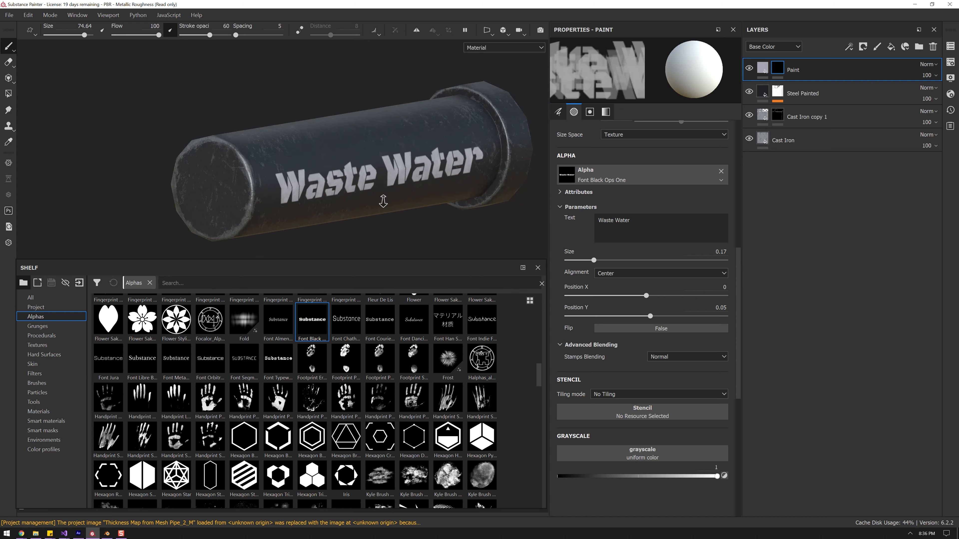
alt+drag(387, 188, 368, 184)
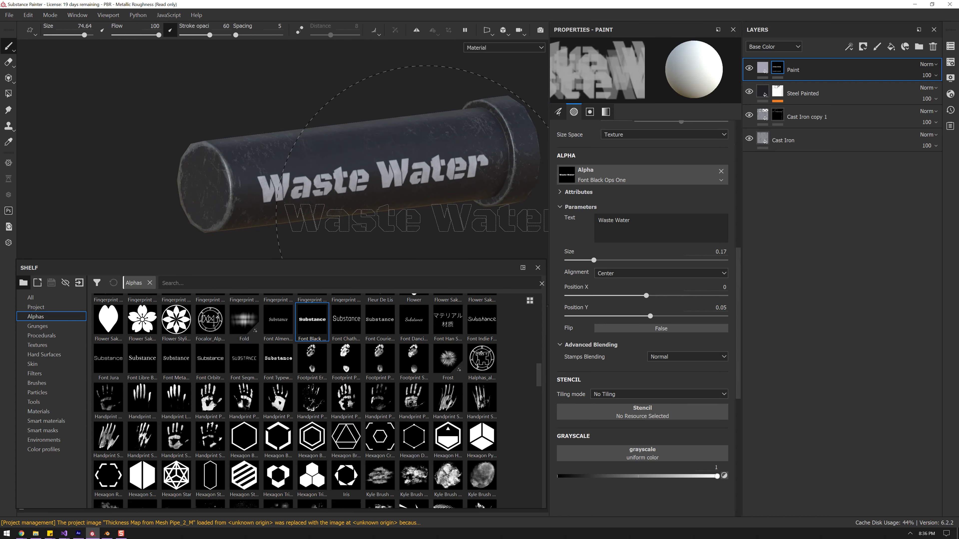
alt+shift+drag(427, 218, 504, 177)
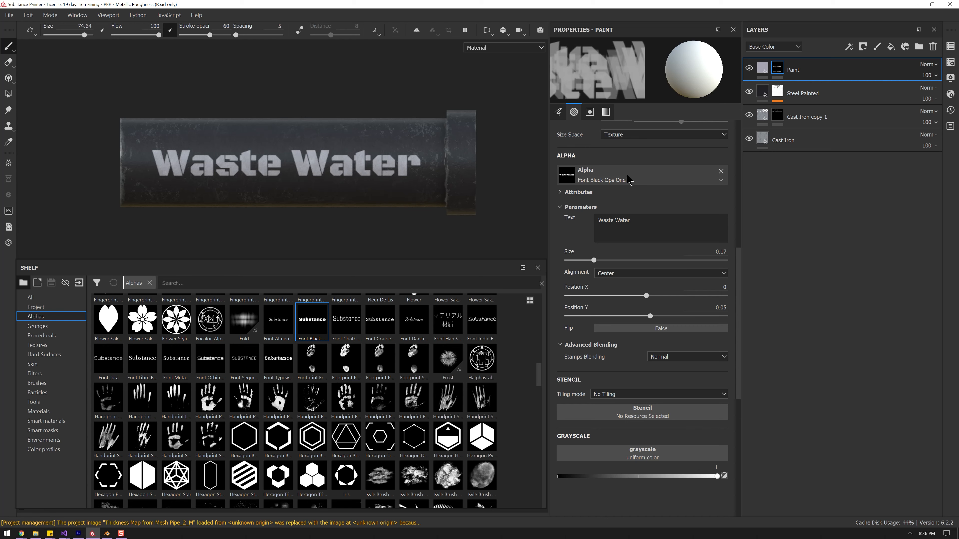
Set up the mask brush with the Flower Sakura Petal alpha, size 11.44, grayscale 0 and stroke opacity 100
ctrl+right_drag(342, 169, 248, 177)
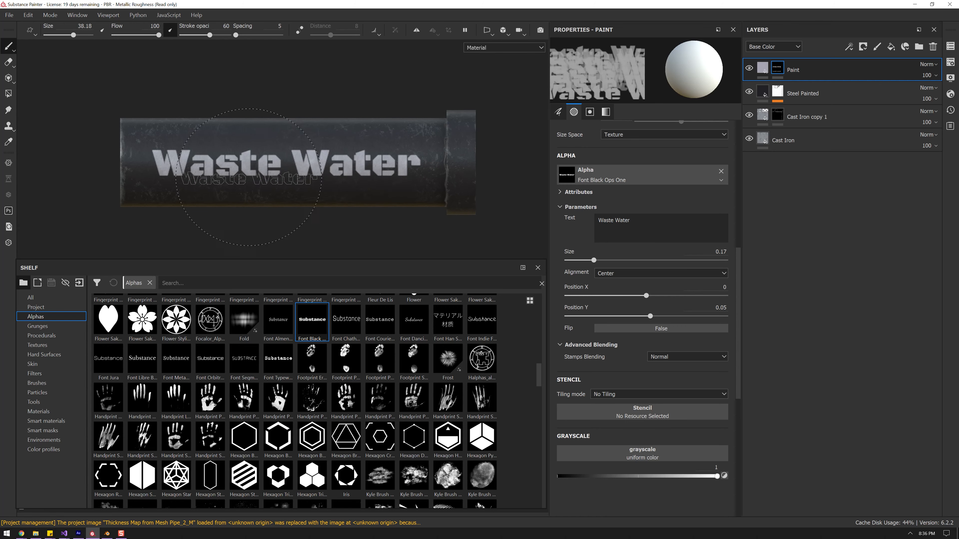
mouse_move(327, 221)
alt+mouse_down()
mouse_move(486, 197)
mouse_move(410, 169)
mouse_move(429, 184)
alt+mouse_up()
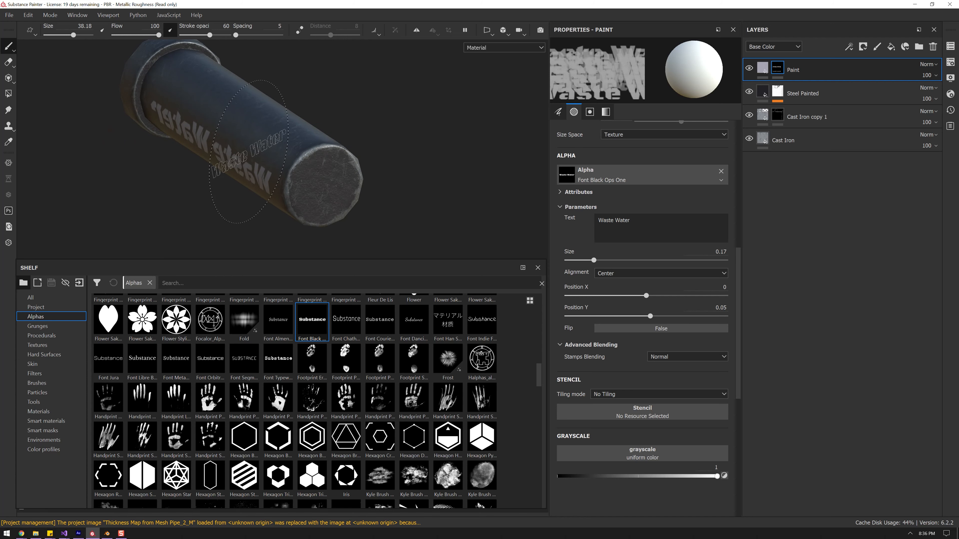
click(114, 321)
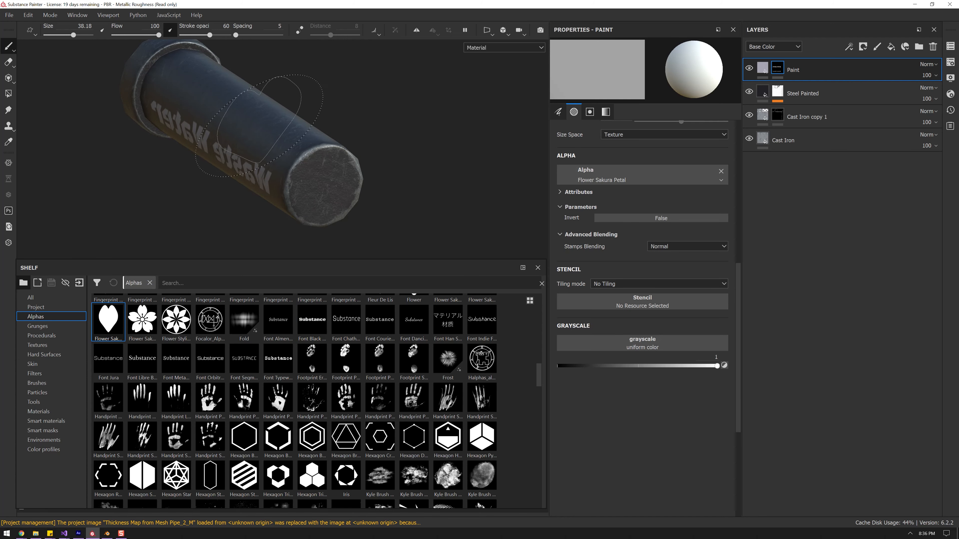
ctrl+right_drag(257, 152, 227, 152)
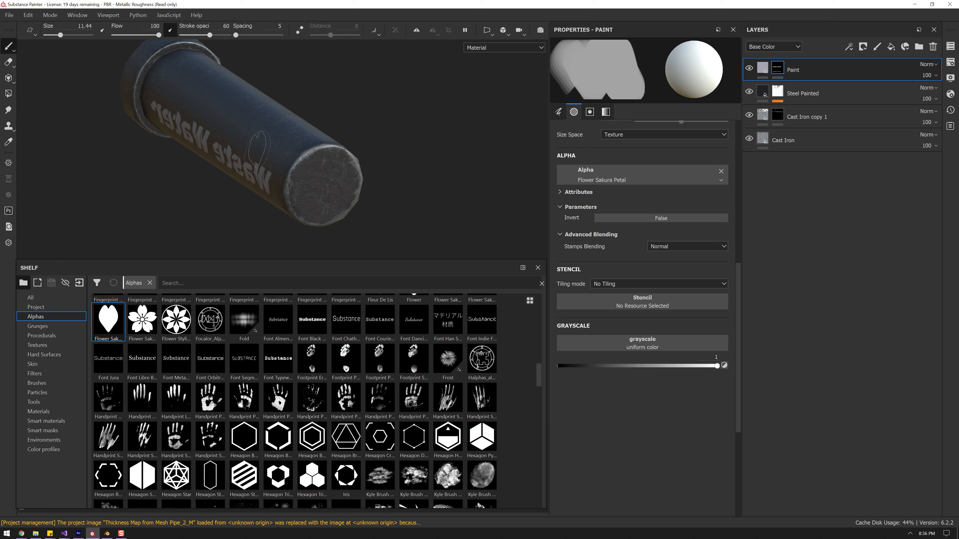
drag(716, 366, 465, 365)
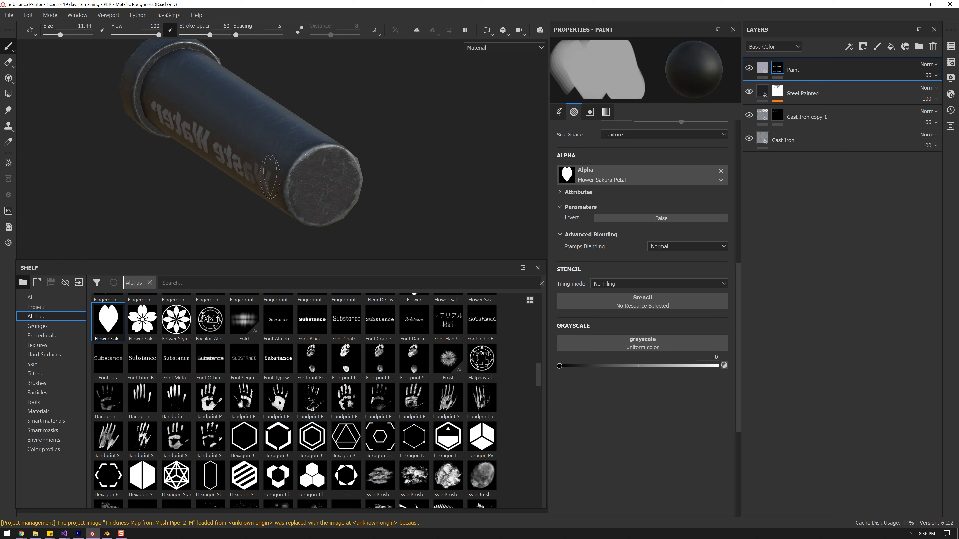
drag(214, 37, 231, 37)
Dock the shelf below the viewport and enlarge it to show more rows of alphas
alt+drag(232, 151, 258, 185)
mouse_move(173, 143)
alt+mouse_down()
mouse_move(227, 144)
mouse_move(260, 132)
alt+mouse_up()
alt+drag(401, 148, 317, 181)
alt+middle_drag(317, 180, 412, 173)
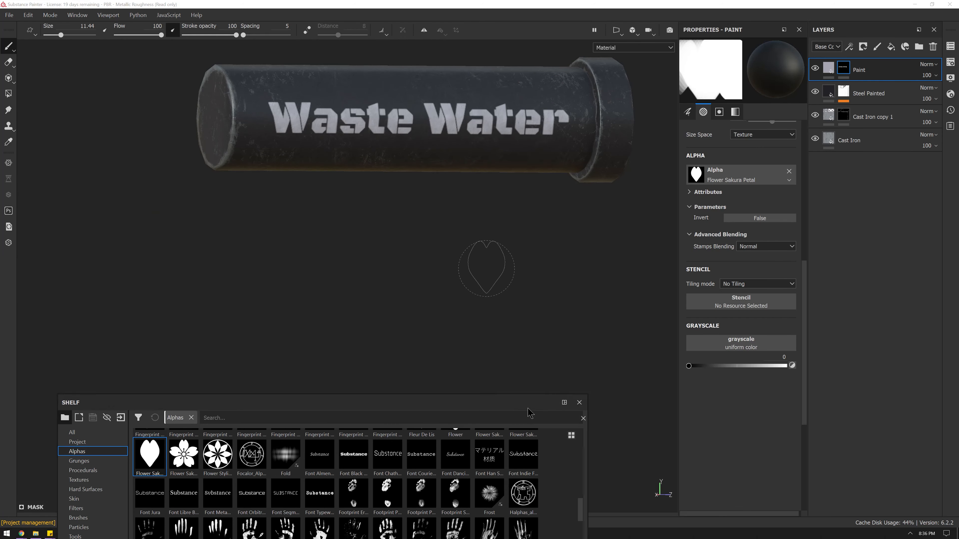
drag(470, 434, 471, 408)
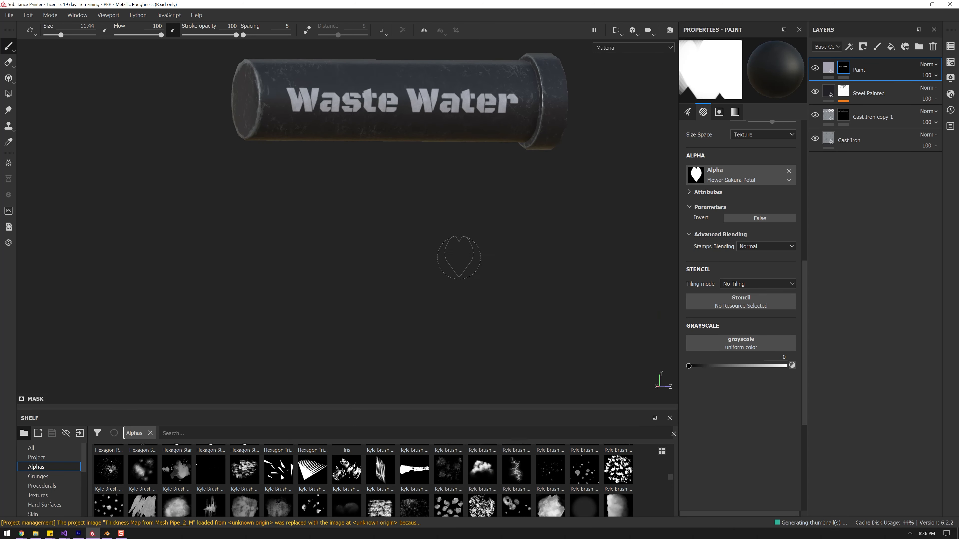
key(f)
alt+drag(453, 219, 472, 206)
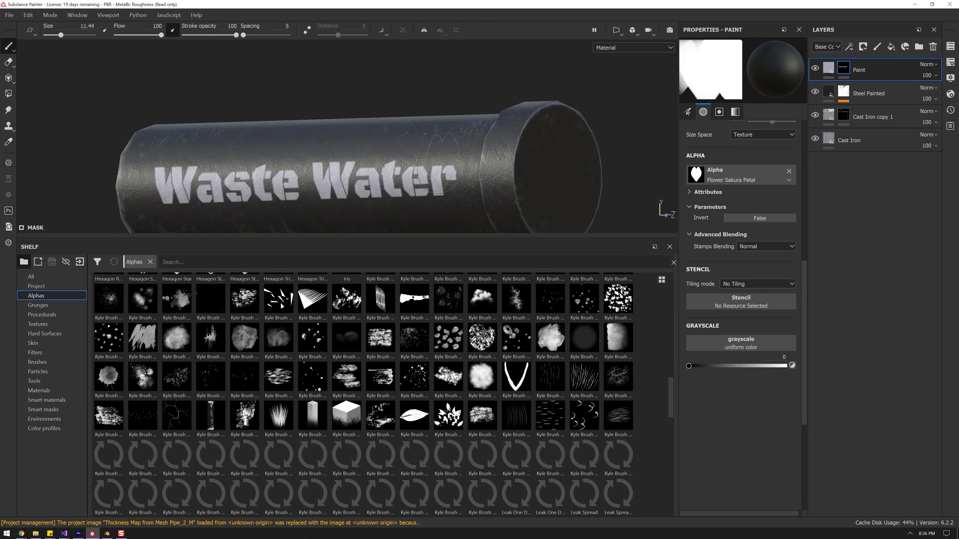
mouse_move(419, 152)
alt+mouse_down()
mouse_move(475, 132)
mouse_move(542, 194)
mouse_move(510, 165)
alt+mouse_up()
scroll(476, 132, up, 3)
scroll(510, 165, down, 3)
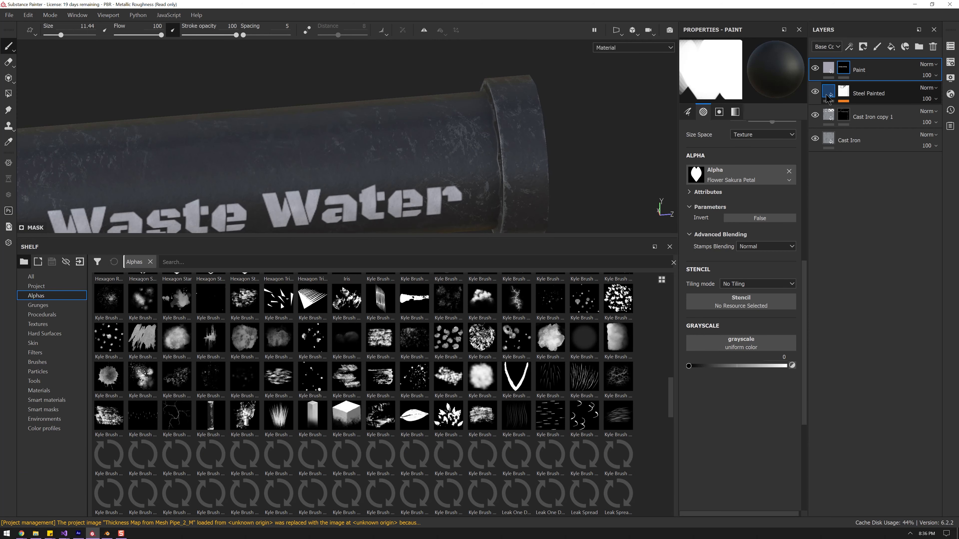
Set the Steel Painted layer's Normal channel to Normal map detail blending with opacity 28
click(852, 93)
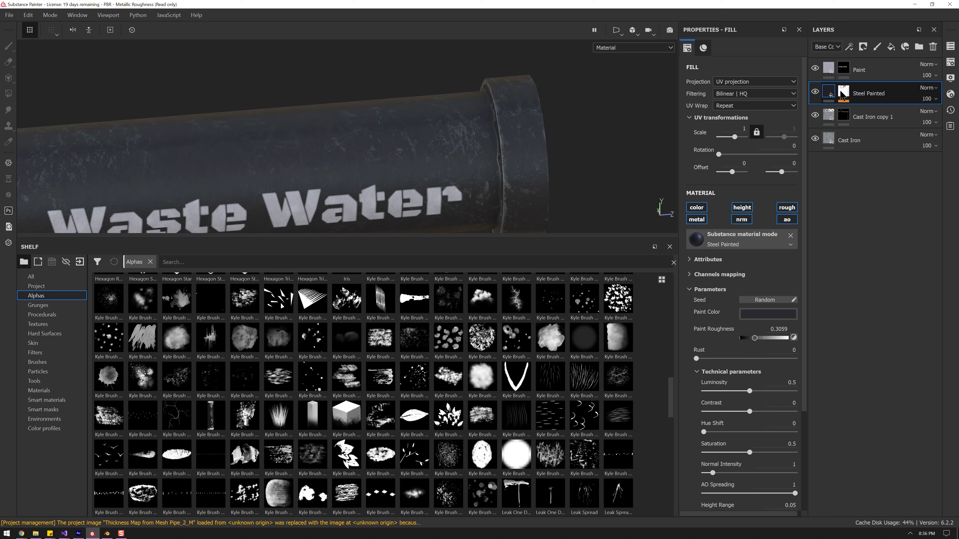
click(833, 47)
click(822, 84)
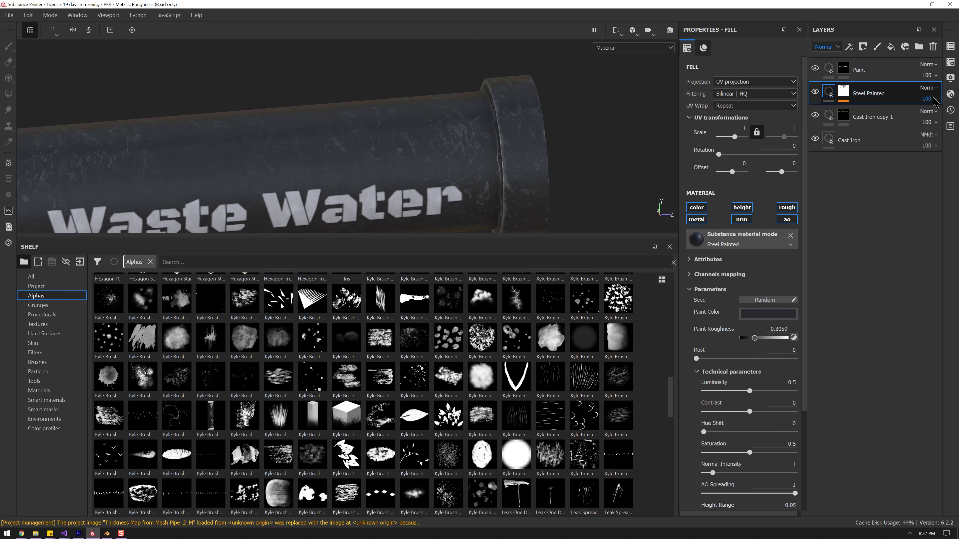
click(929, 88)
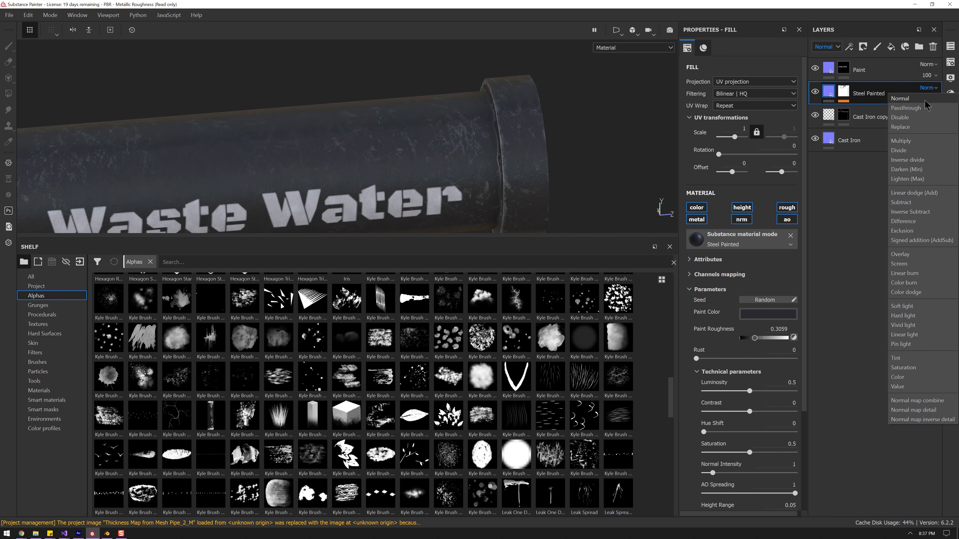
click(925, 100)
click(929, 88)
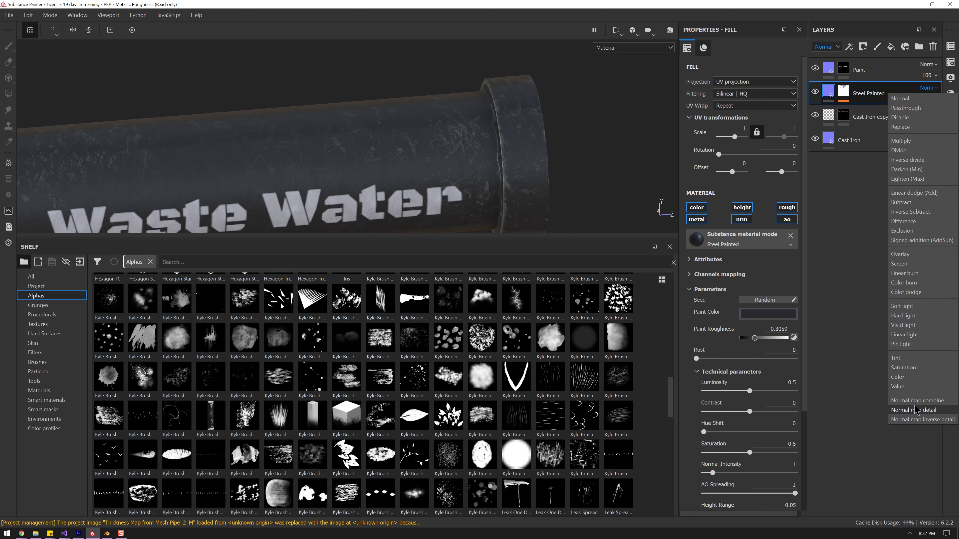
click(927, 411)
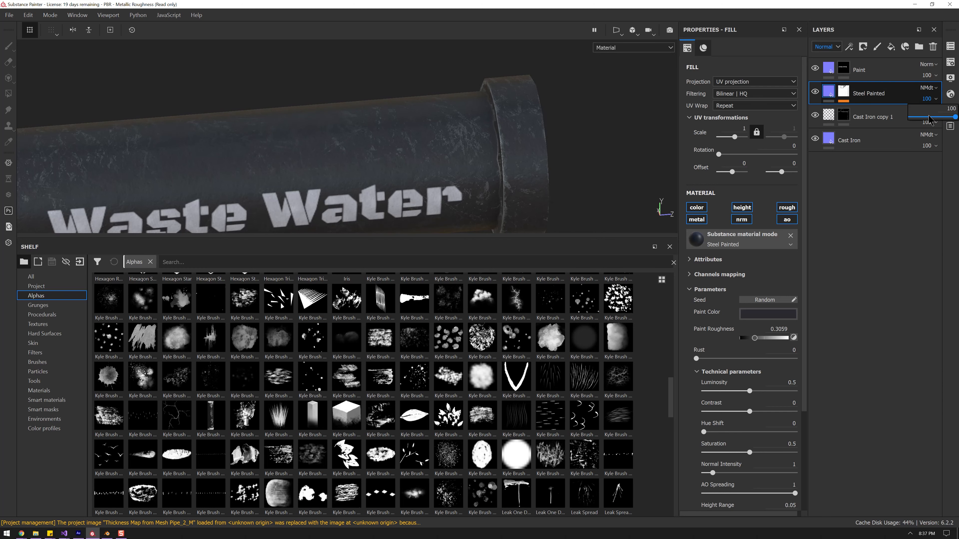
click(929, 117)
click(931, 99)
click(923, 118)
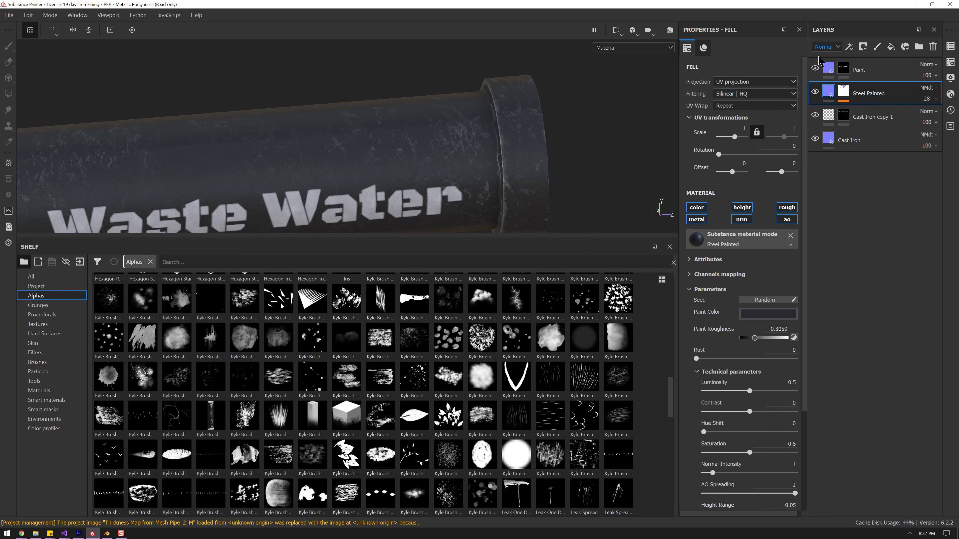
Set the Steel Painted layer's Height channel to Normal map detail blending with opacity 53
click(826, 47)
click(822, 63)
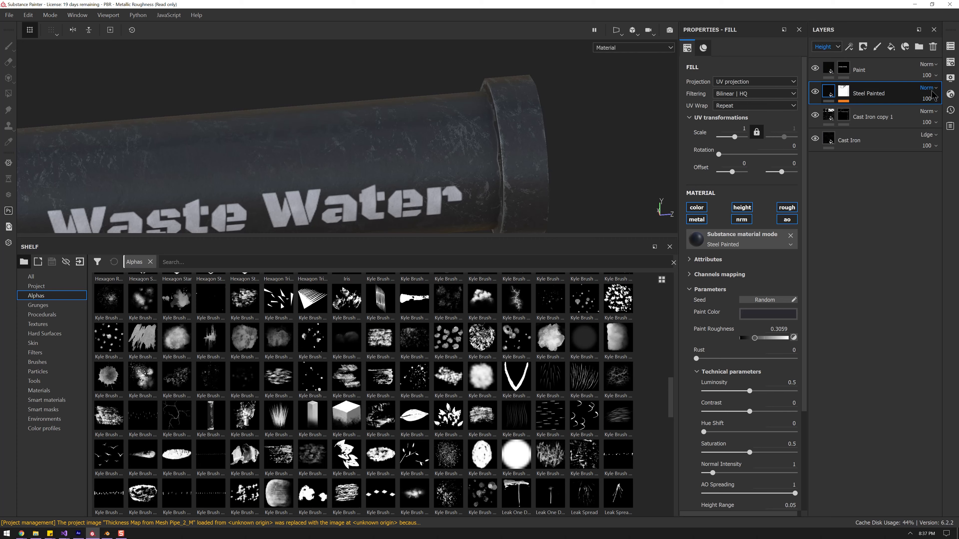
click(931, 89)
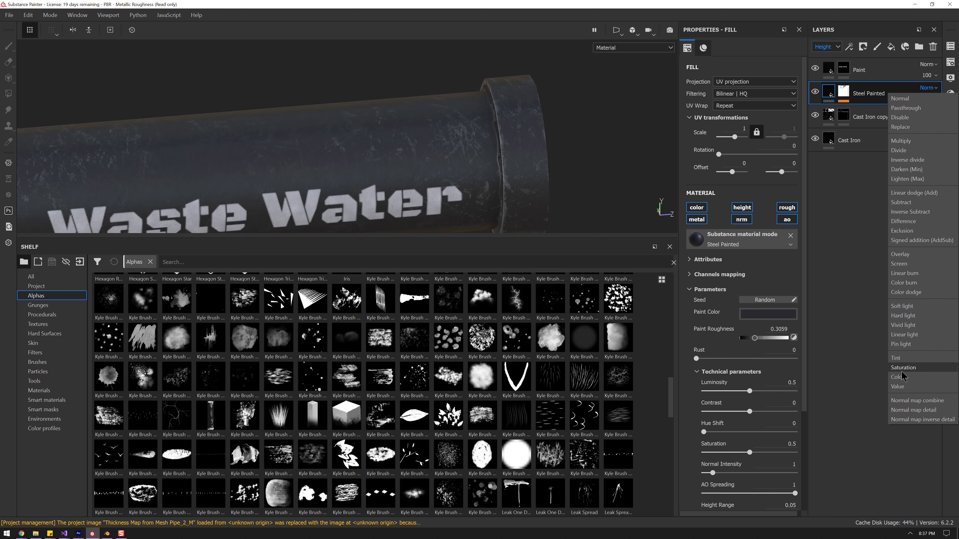
click(914, 409)
click(934, 116)
alt+middle_drag(380, 176, 429, 145)
scroll(431, 147, up, 10)
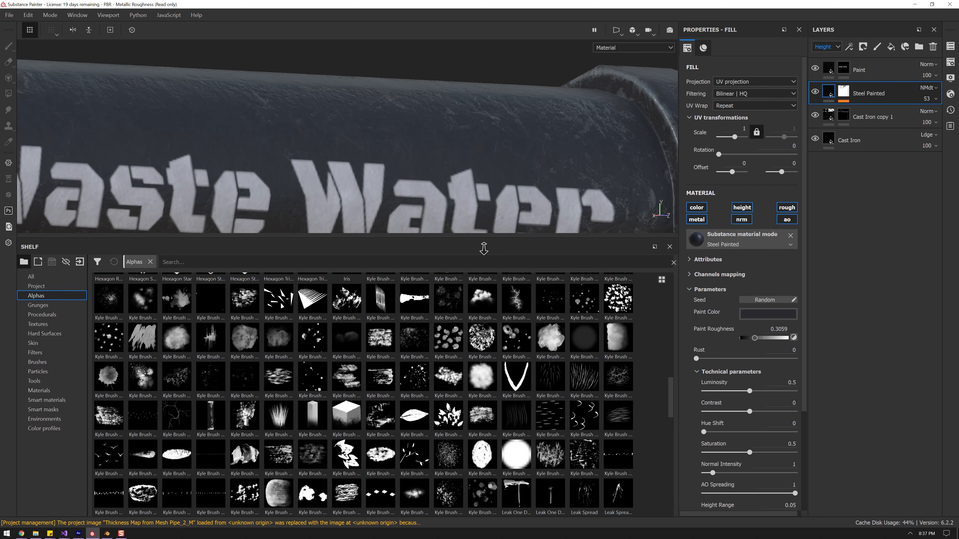
click(840, 96)
alt+drag(536, 174, 530, 151)
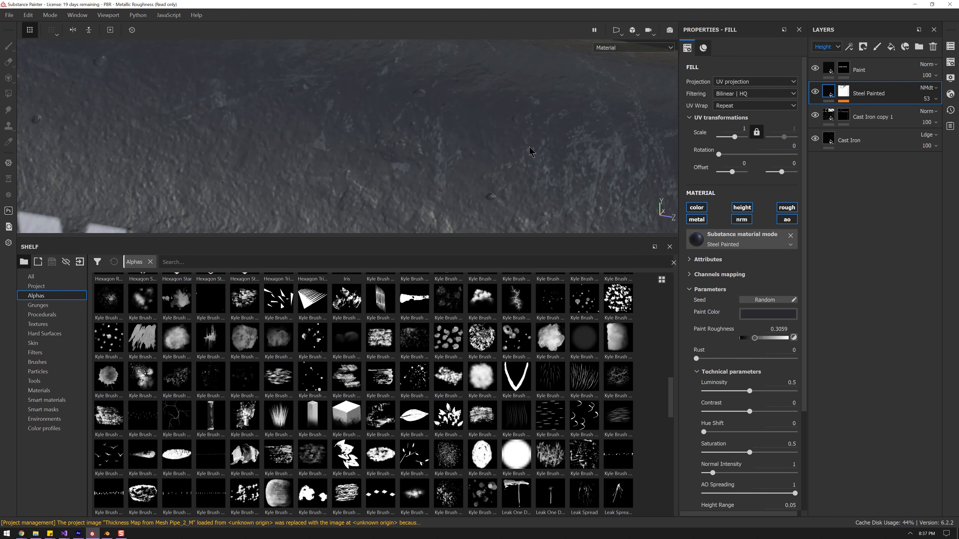
Toggle the Steel Painted layer's visibility repeatedly to compare the pipe's surface detail with and without it
click(816, 93)
click(817, 93)
double_click(816, 94)
mouse_move(592, 161)
alt+mouse_down()
mouse_move(492, 100)
mouse_move(488, 182)
mouse_move(528, 163)
mouse_move(435, 147)
mouse_move(486, 156)
alt+mouse_up()
click(815, 92)
click(816, 92)
click(815, 93)
click(816, 93)
mouse_move(491, 151)
alt+mouse_down()
mouse_move(481, 133)
mouse_move(513, 121)
alt+mouse_up()
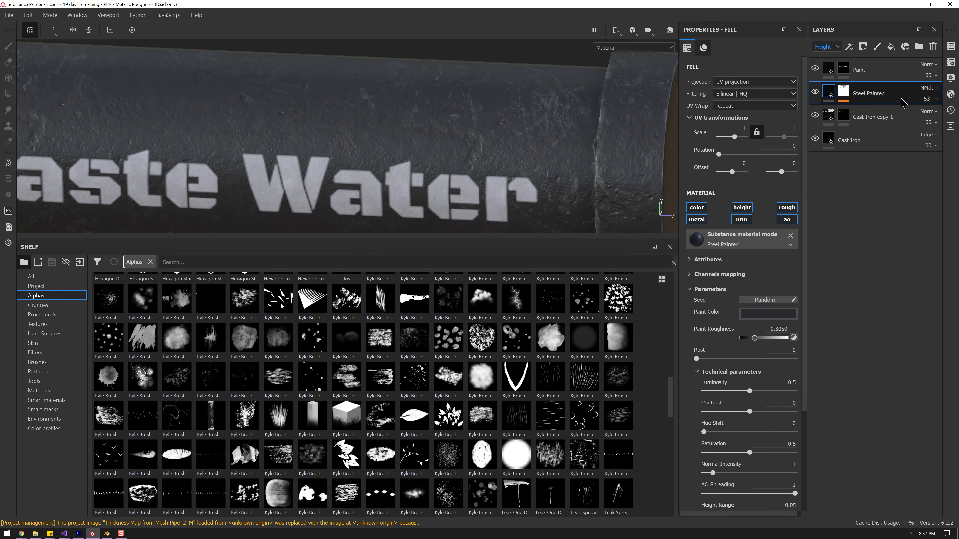
alt+drag(590, 148, 570, 148)
key(ctrl+z)
key(ctrl+z)
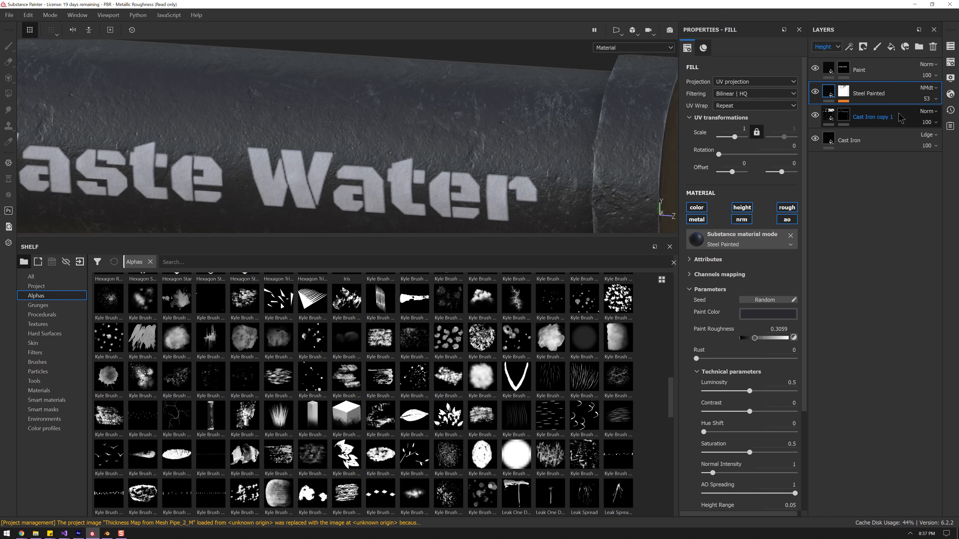
Set the Steel Painted layer's Height channel to Normal blending with opacity 59
click(927, 94)
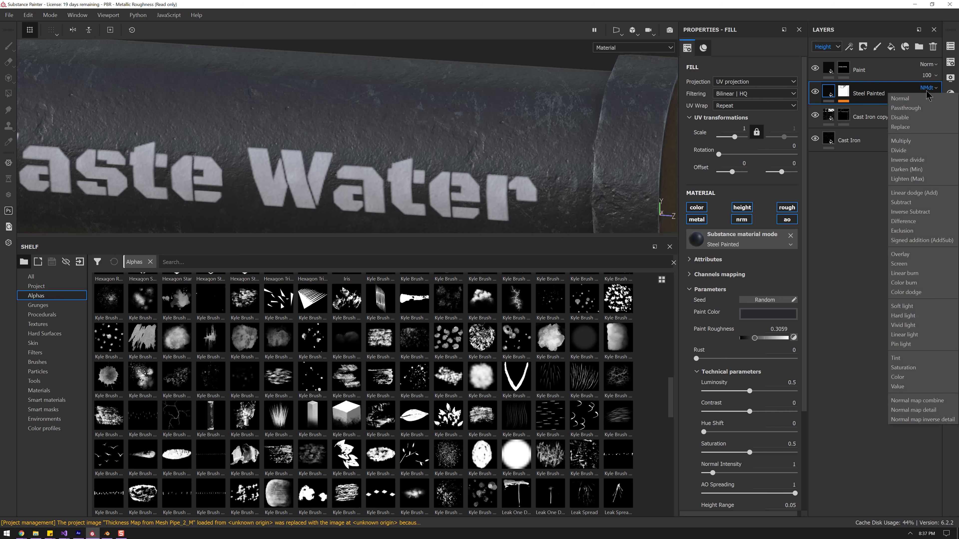
click(933, 104)
mouse_move(934, 117)
mouse_down()
mouse_move(928, 123)
mouse_move(942, 118)
mouse_move(908, 117)
mouse_move(958, 121)
mouse_move(898, 122)
mouse_up()
click(934, 99)
click(935, 112)
click(935, 100)
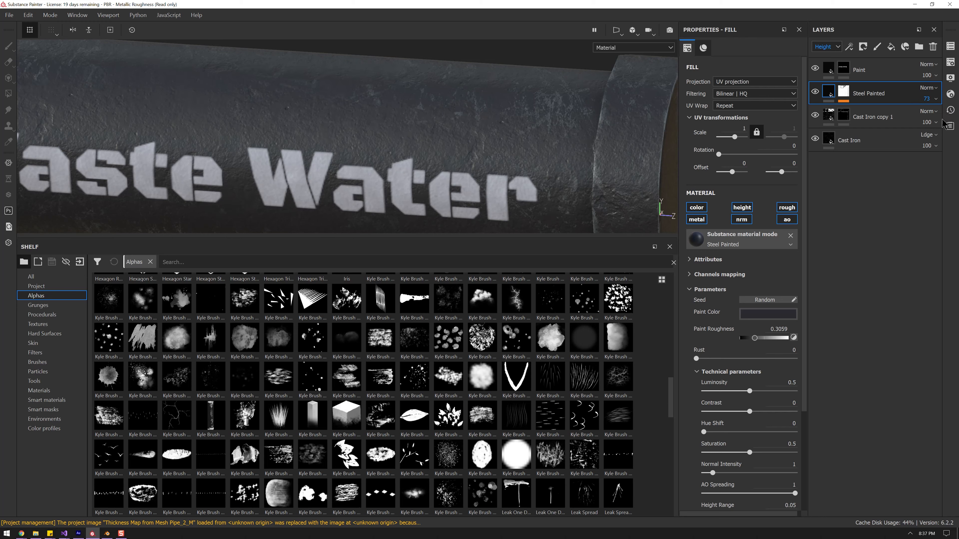
click(936, 99)
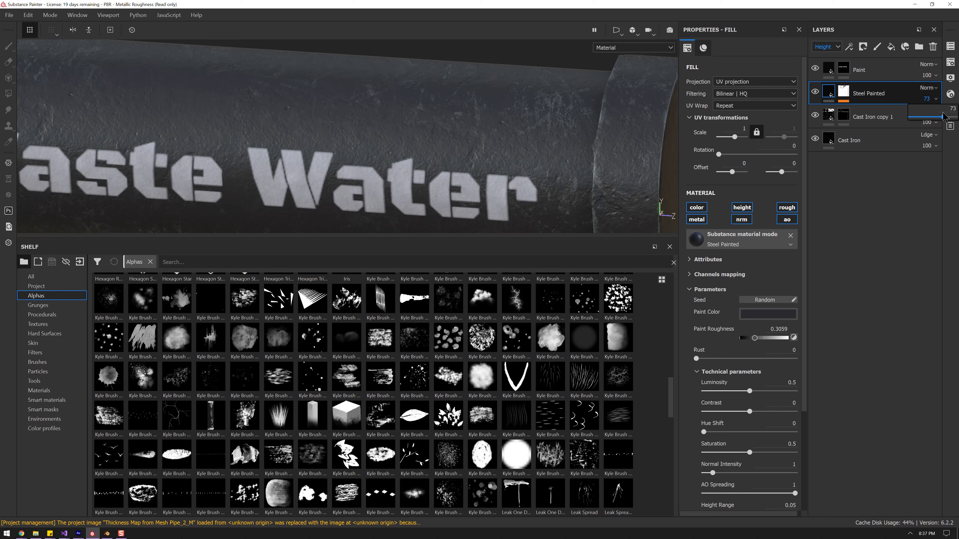
drag(942, 122, 940, 122)
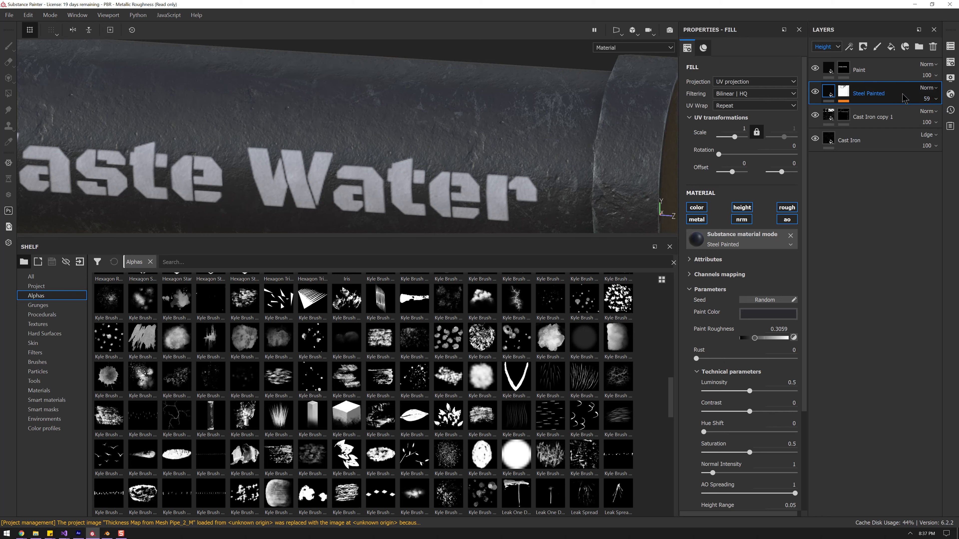
Set the Steel Painted layer's Normal channel blending mode to Normal, keeping its opacity at 28
click(827, 46)
click(827, 85)
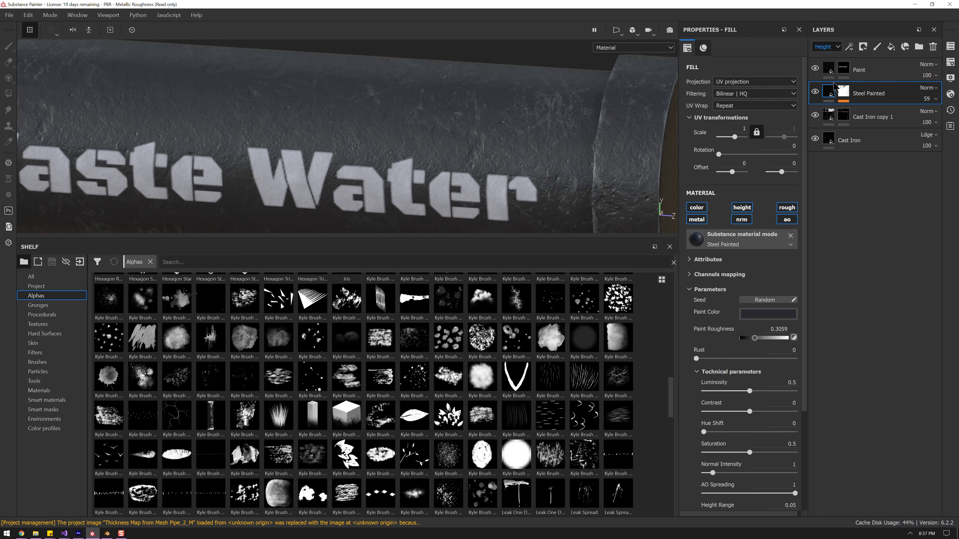
click(928, 88)
click(924, 99)
click(927, 100)
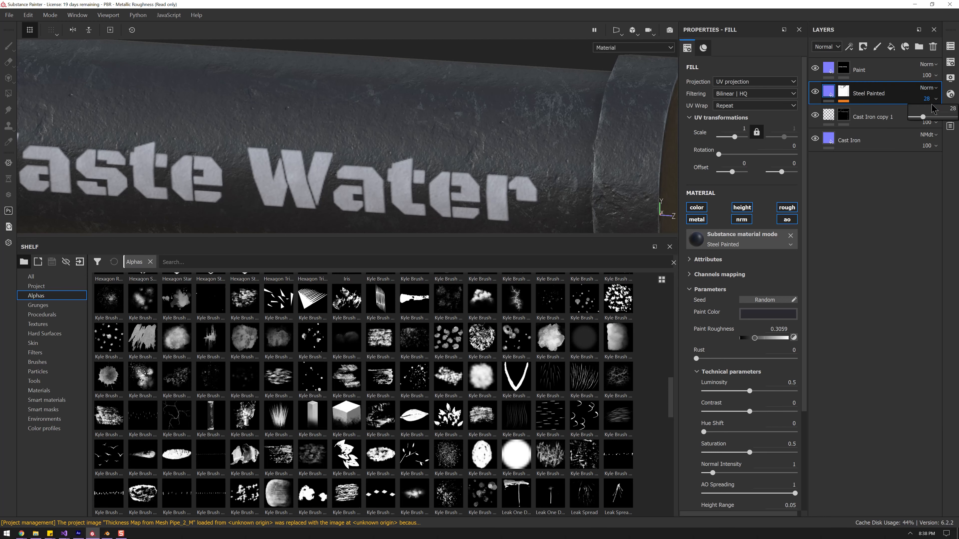
mouse_move(923, 117)
mouse_down()
mouse_move(937, 122)
mouse_move(923, 126)
mouse_up()
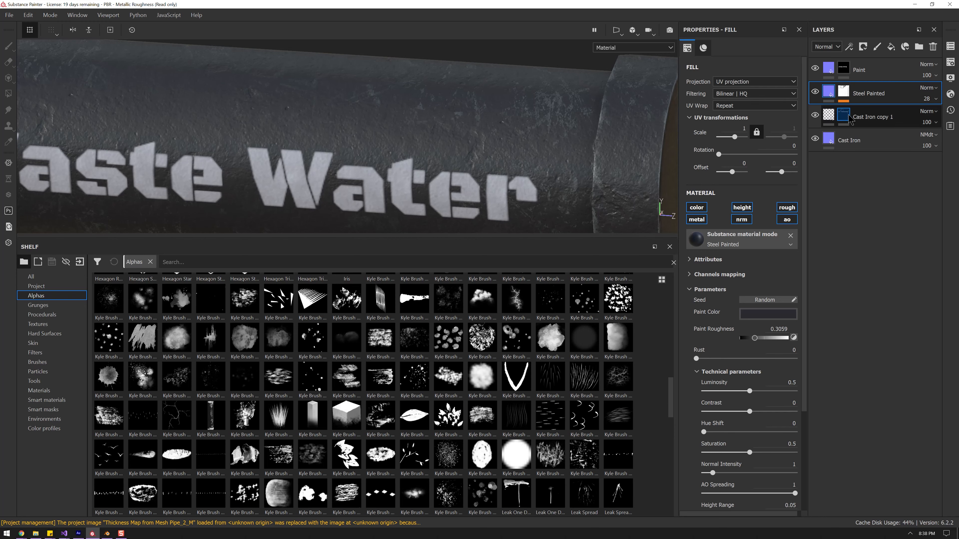
Show the Hard Surfaces category in the shelf and reduce the shelf's height to enlarge the viewport
alt+drag(467, 143, 544, 216)
alt+middle_drag(544, 216, 465, 172)
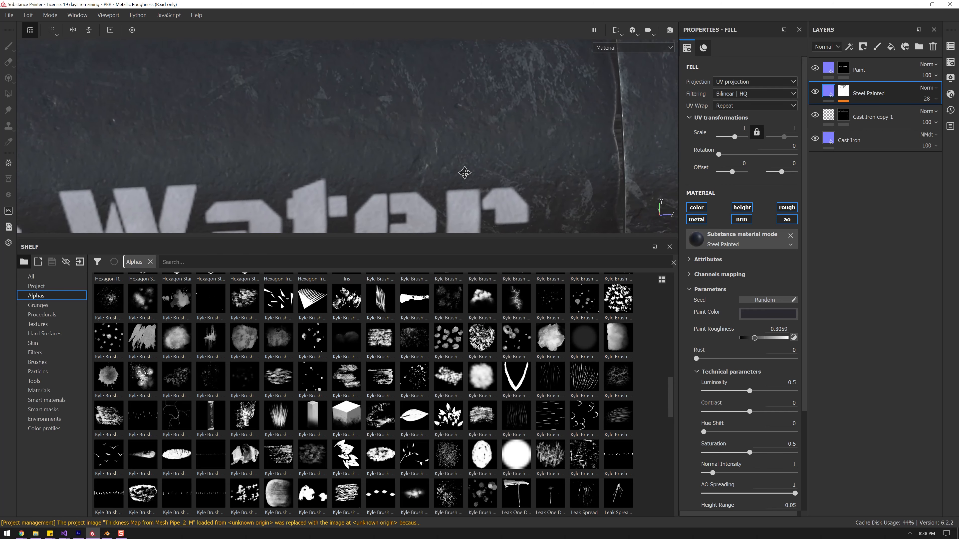
scroll(476, 170, down, 5)
alt+drag(490, 170, 347, 158)
scroll(347, 158, down, 2)
alt+middle_drag(332, 159, 408, 163)
alt+shift+drag(385, 163, 415, 166)
alt+middle_drag(359, 165, 440, 159)
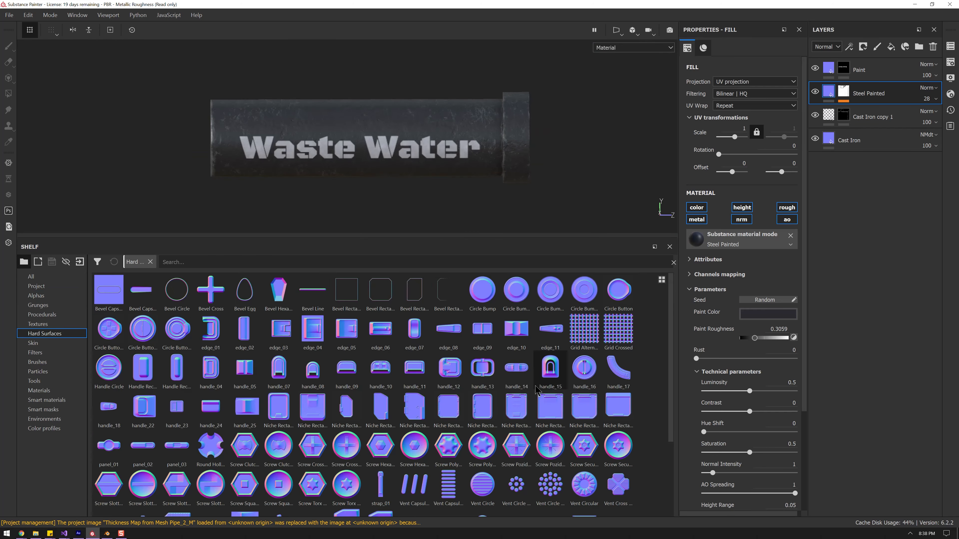
mouse_move(364, 322)
drag(497, 236, 497, 265)
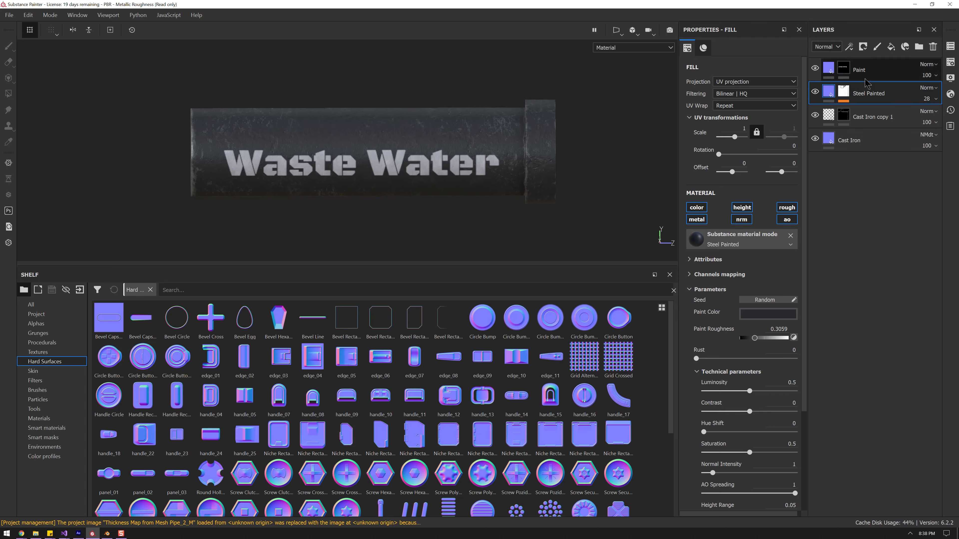
Add a new paint layer above the Paint layer and restrict its material to the normal channel only
click(868, 72)
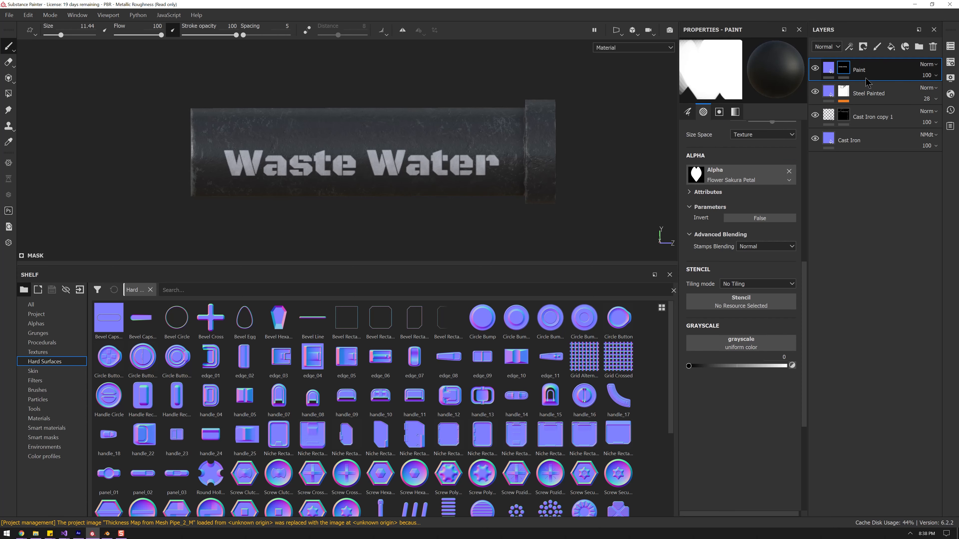
click(878, 48)
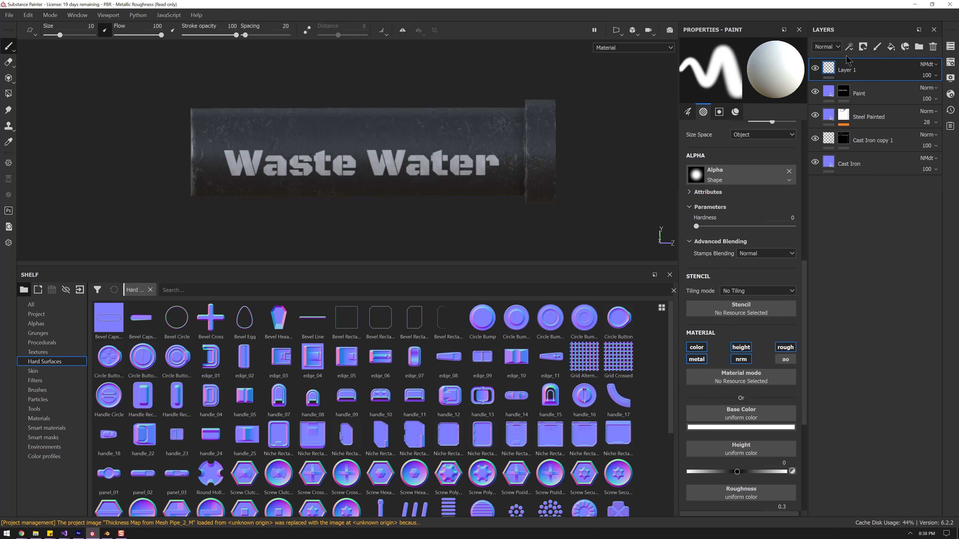
click(741, 348)
click(783, 348)
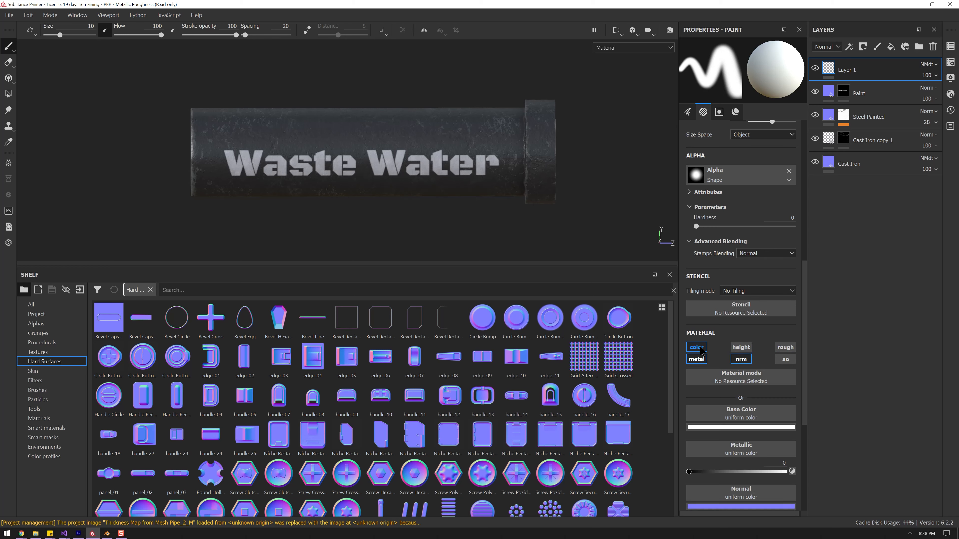
click(697, 348)
click(697, 359)
Enlarge the brush to about size 23 and assign the Circle Bump texture to its normal channel
alt+drag(419, 113, 410, 211)
scroll(412, 212, up, 1)
click(472, 321)
ctrl+right_drag(445, 156, 462, 156)
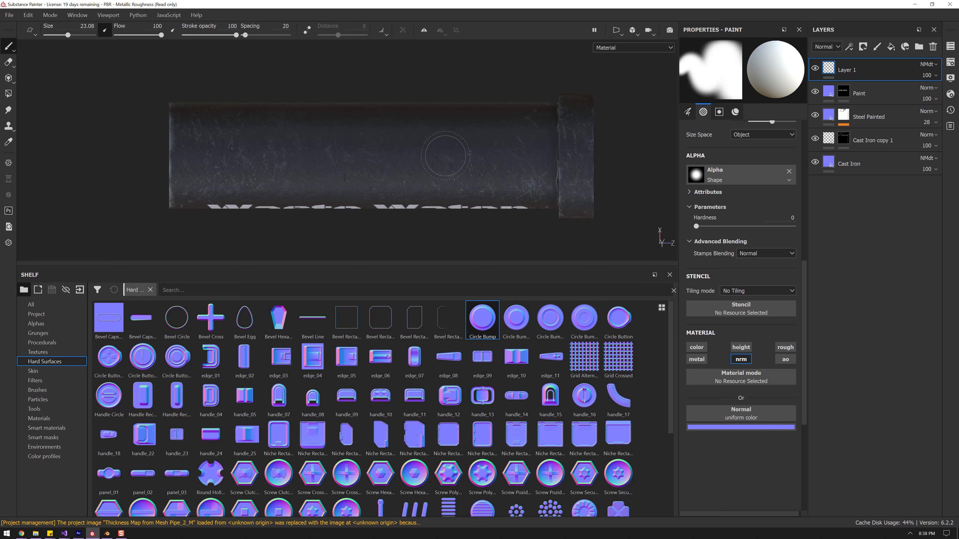
drag(482, 327, 741, 414)
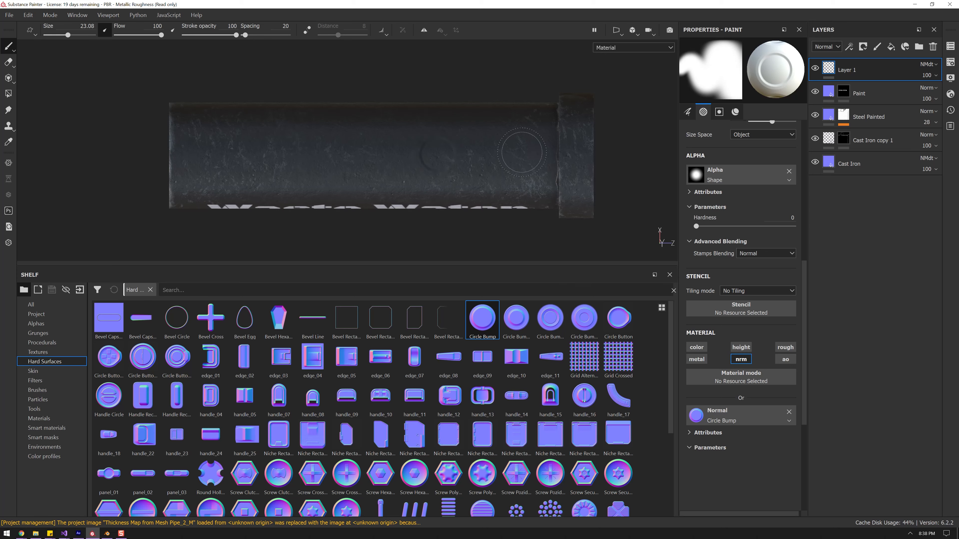
Stamp the Circle Bump on the upper side of the pipe near the collar
scroll(520, 155, up, 3)
alt+right_drag(498, 95, 508, 178)
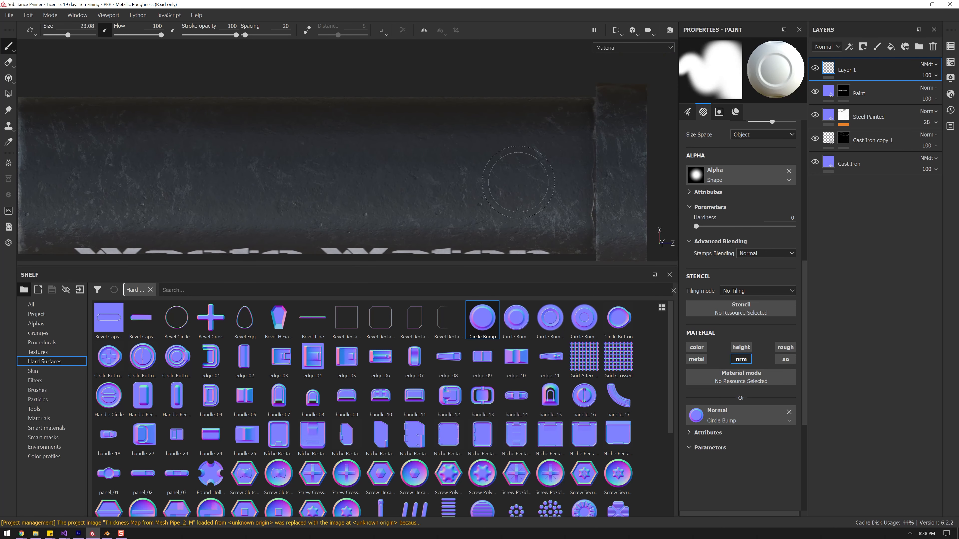
click(545, 179)
Enlarge the brush to about size 54 and stamp the Circle Bump centred on the collar's round end face
alt+drag(549, 195, 571, 223)
scroll(570, 223, down, 3)
alt+middle_drag(572, 230, 501, 165)
scroll(500, 166, up, 3)
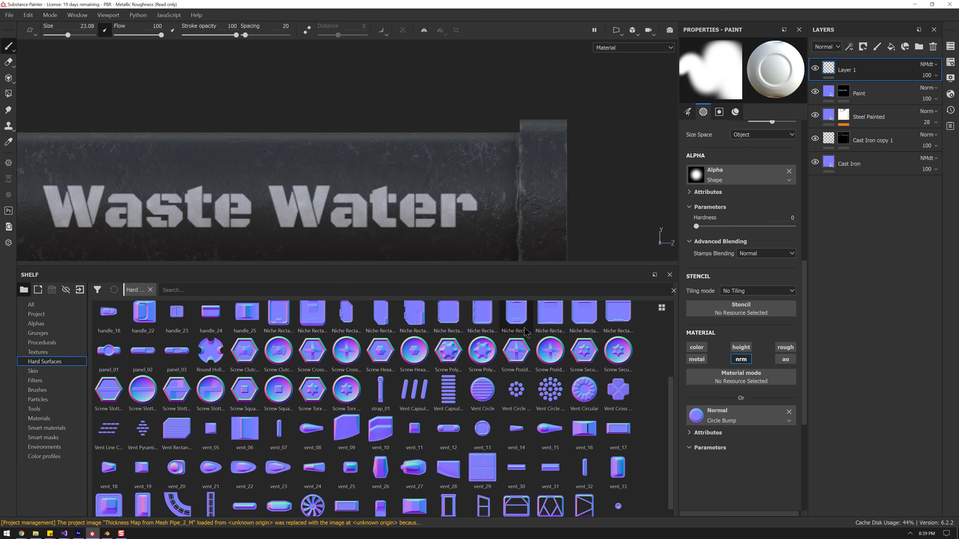
alt+drag(529, 217, 419, 203)
alt+middle_drag(532, 200, 424, 154)
scroll(423, 154, up, 3)
alt+middle_drag(478, 214, 471, 189)
click(522, 318)
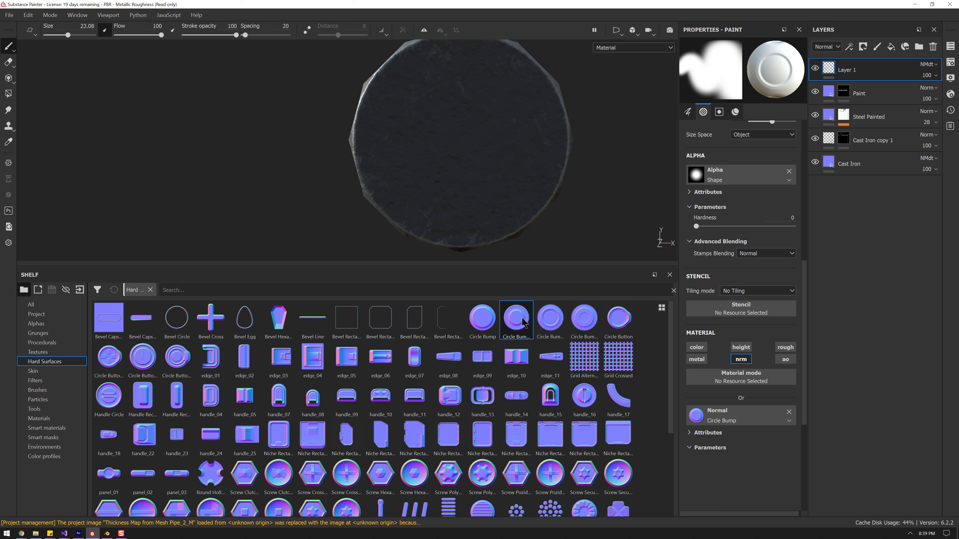
ctrl+right_drag(456, 137, 503, 137)
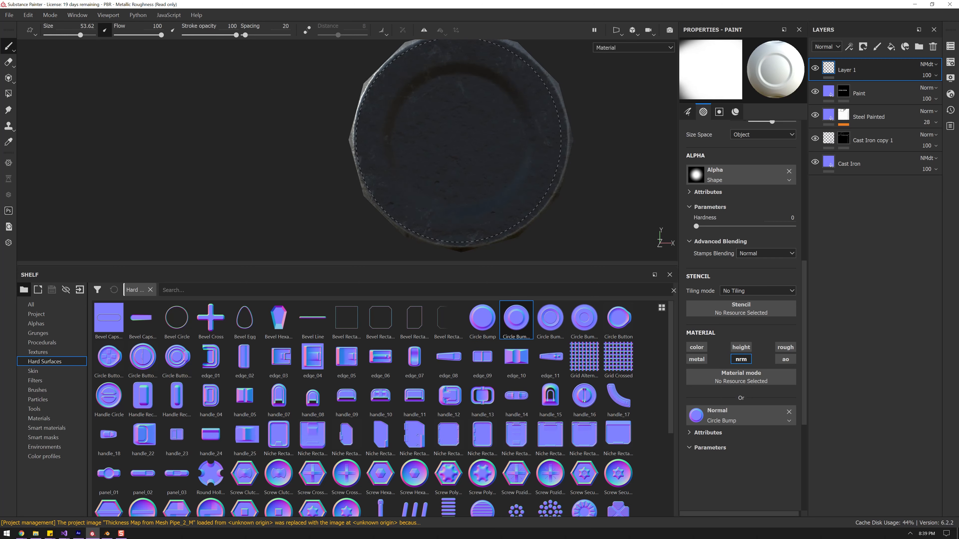
alt+drag(450, 151, 355, 178)
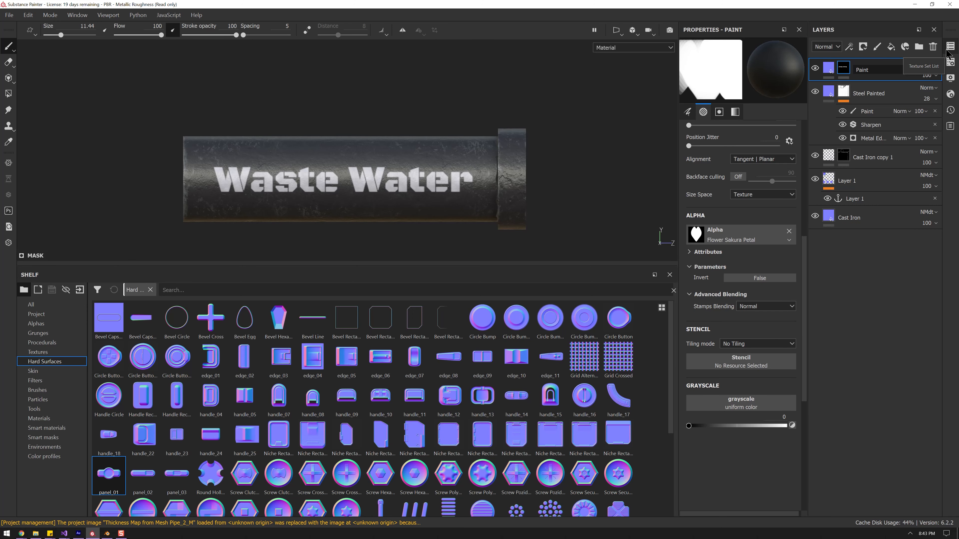
Duplicate the Unity Universal Render Pipeline (Metallic Standard) output template in the texture export settings
alt+drag(567, 150, 536, 159)
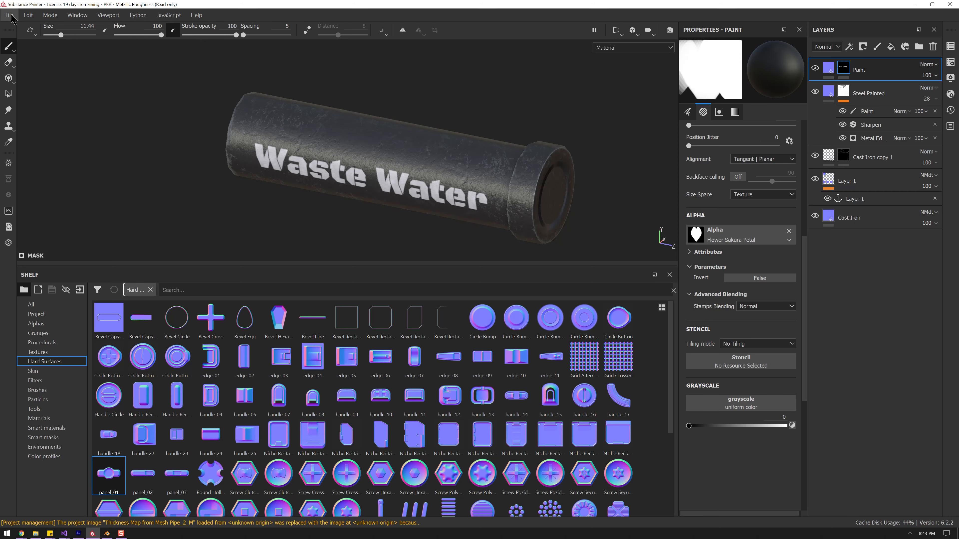
click(10, 18)
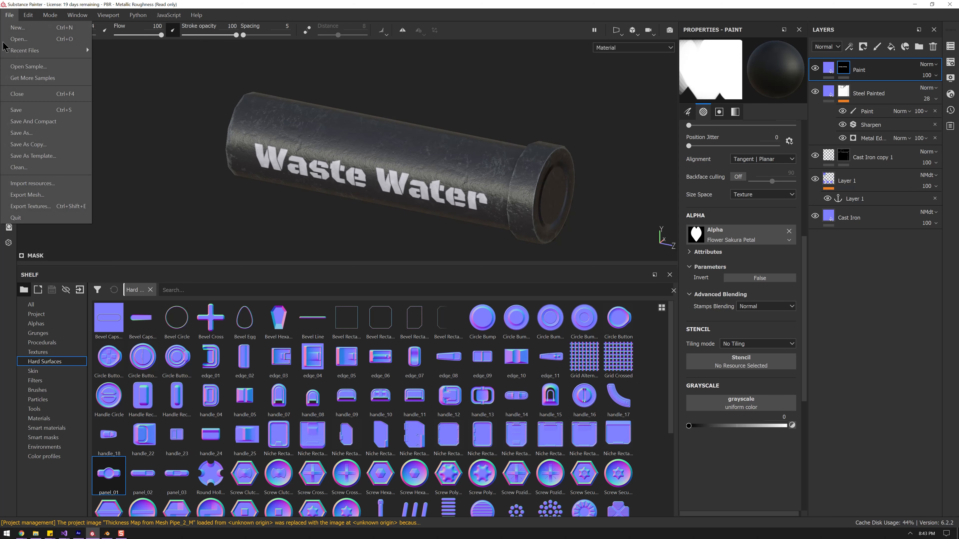
click(27, 204)
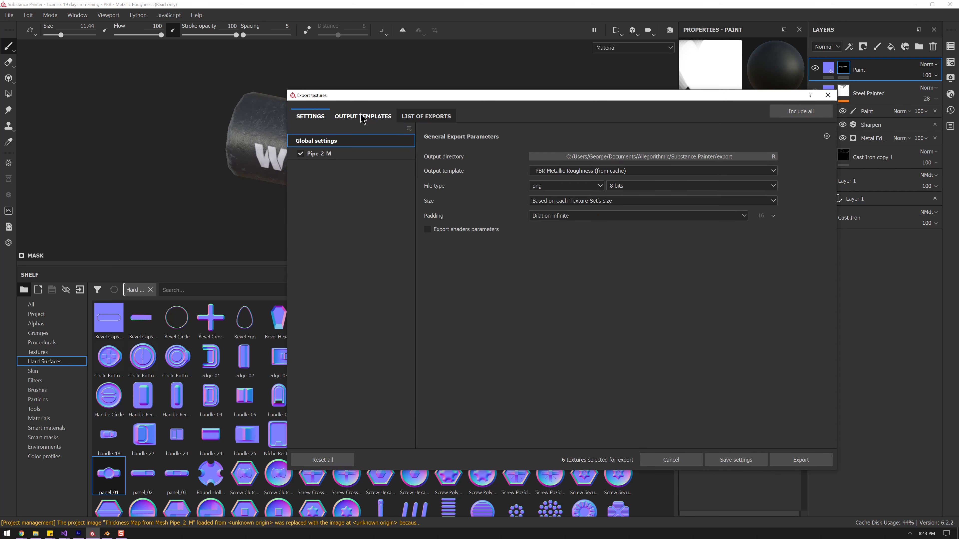
click(361, 117)
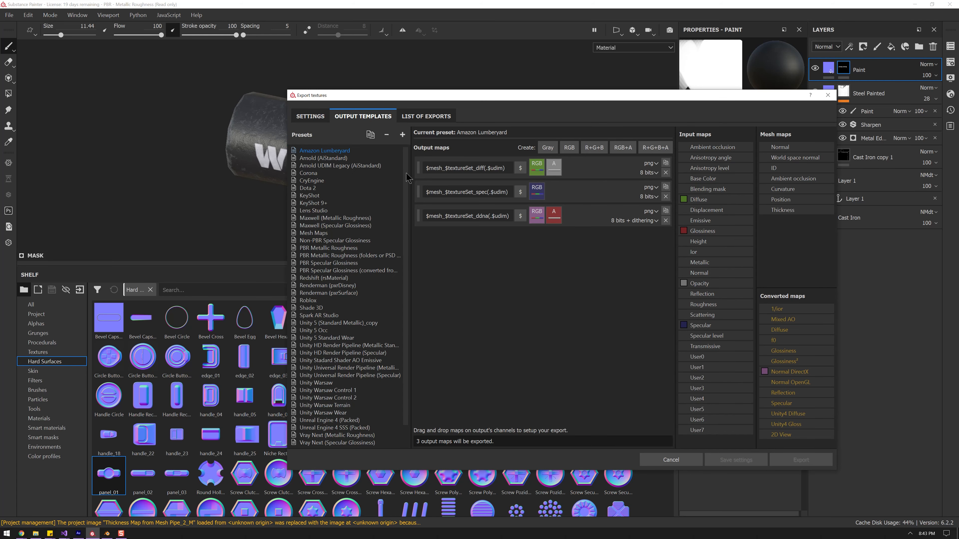
scroll(397, 246, down, 1)
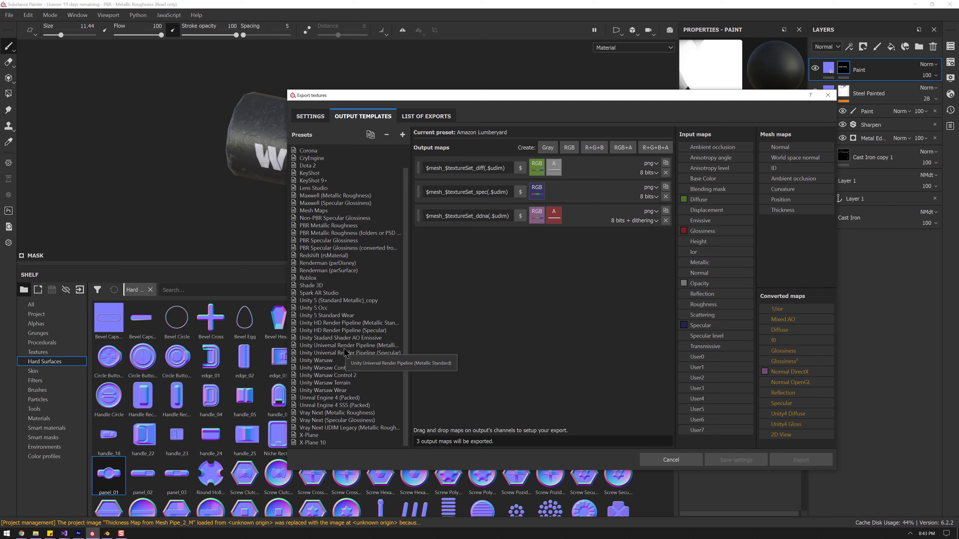
click(313, 347)
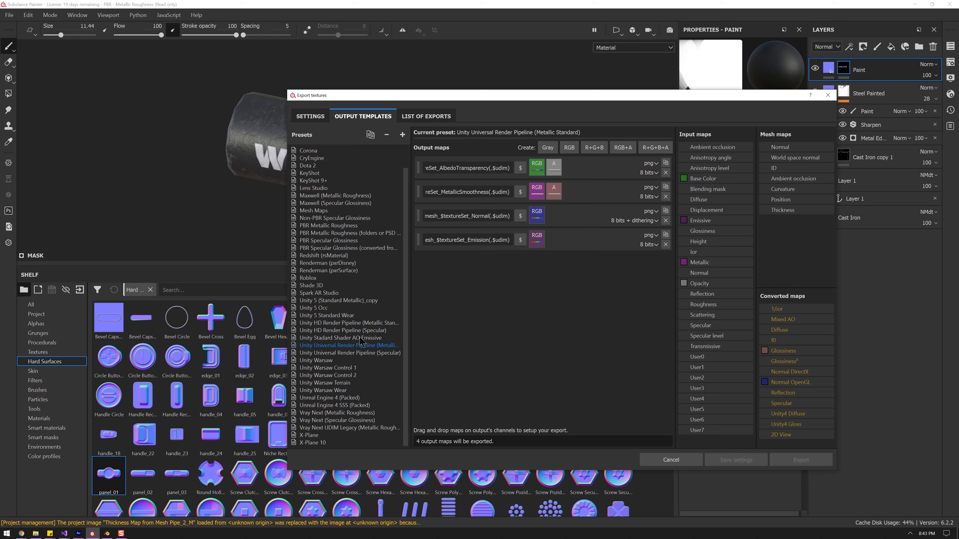
click(371, 135)
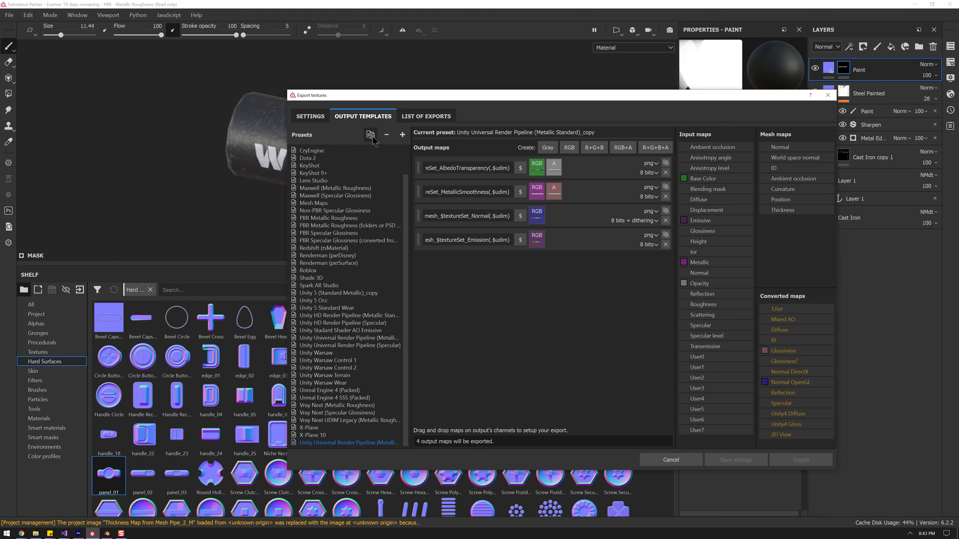
Rename the duplicated output template as Unity 2019_4_X Standard Shader
double_click(354, 444)
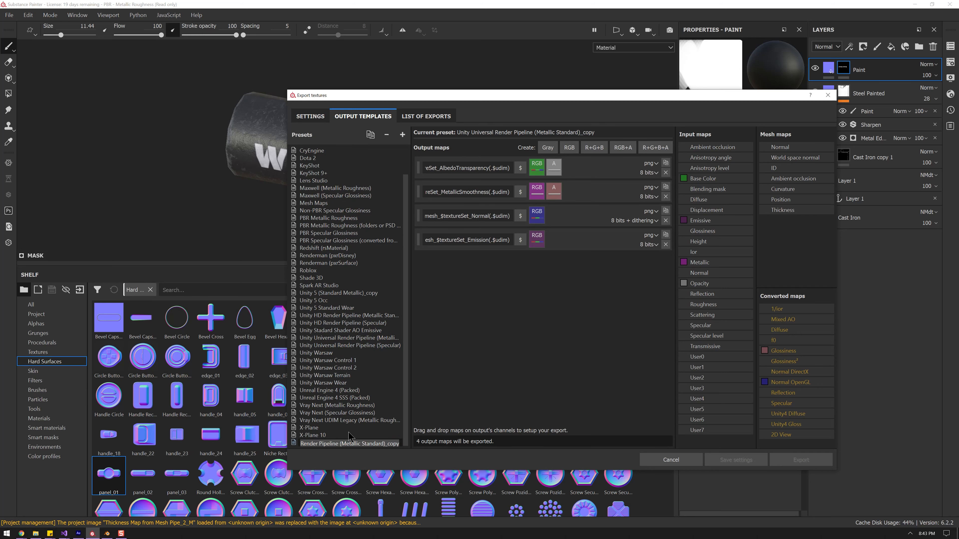
text(Unity 2019.4.X Expo ader)
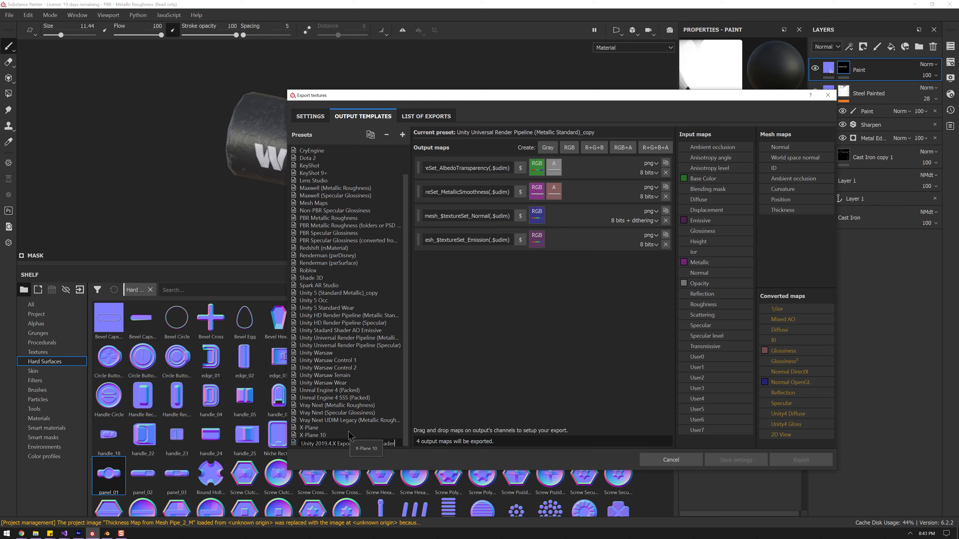
key(Return)
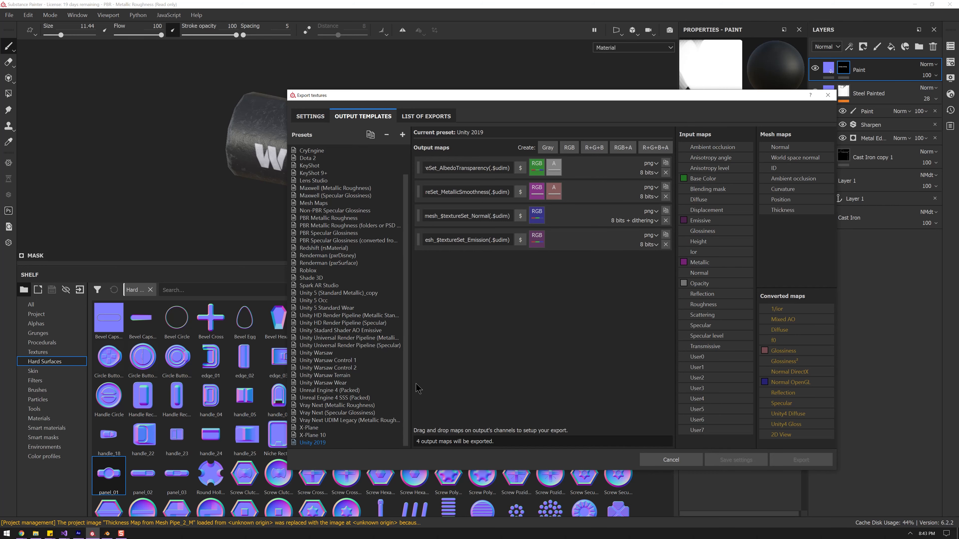
double_click(329, 443)
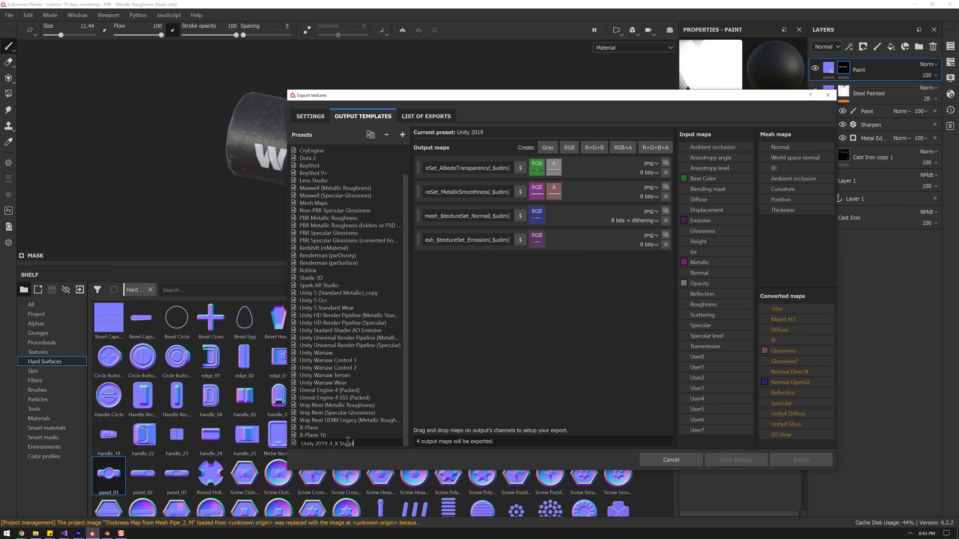
key(Return)
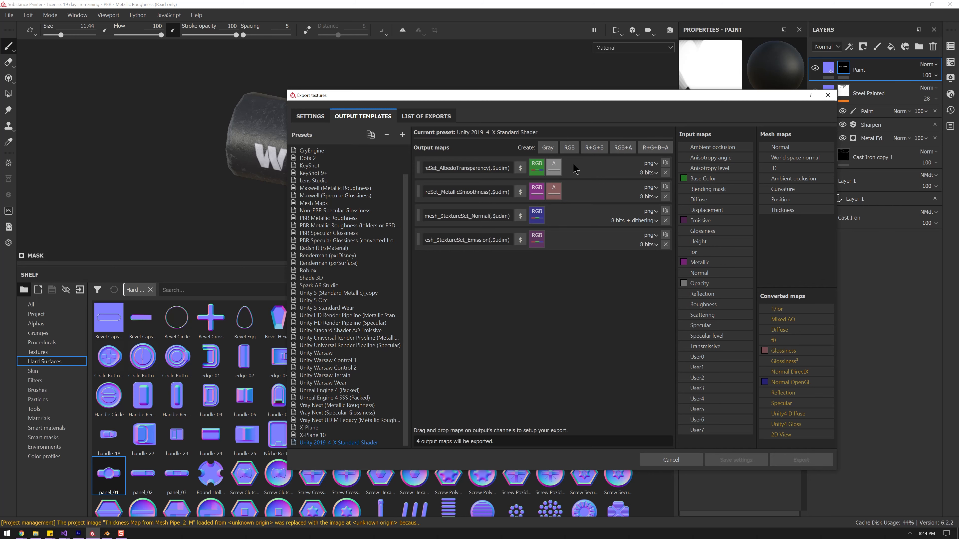
Remove the $mesh_ prefix from all four output map names so each starts with $textureSet
drag(448, 168, 511, 169)
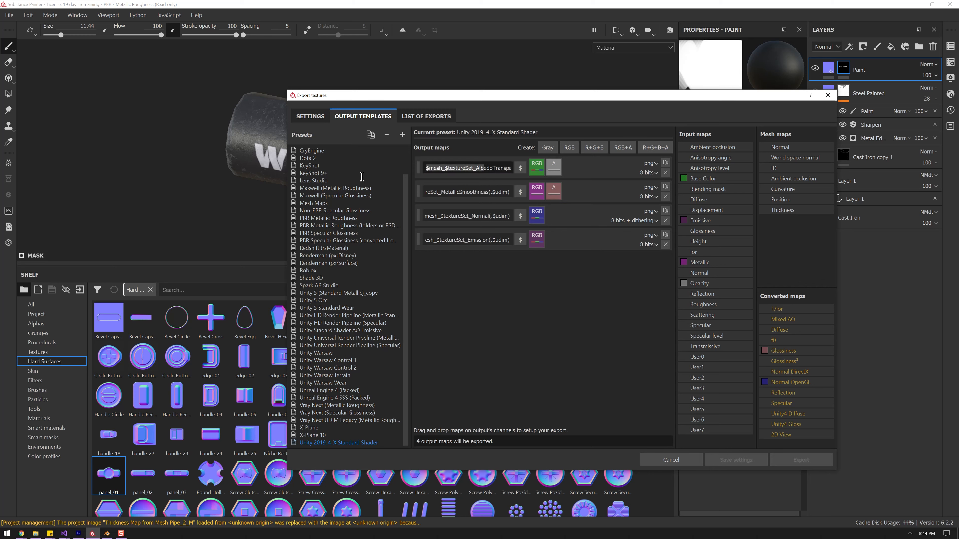
drag(362, 181, 345, 174)
click(433, 168)
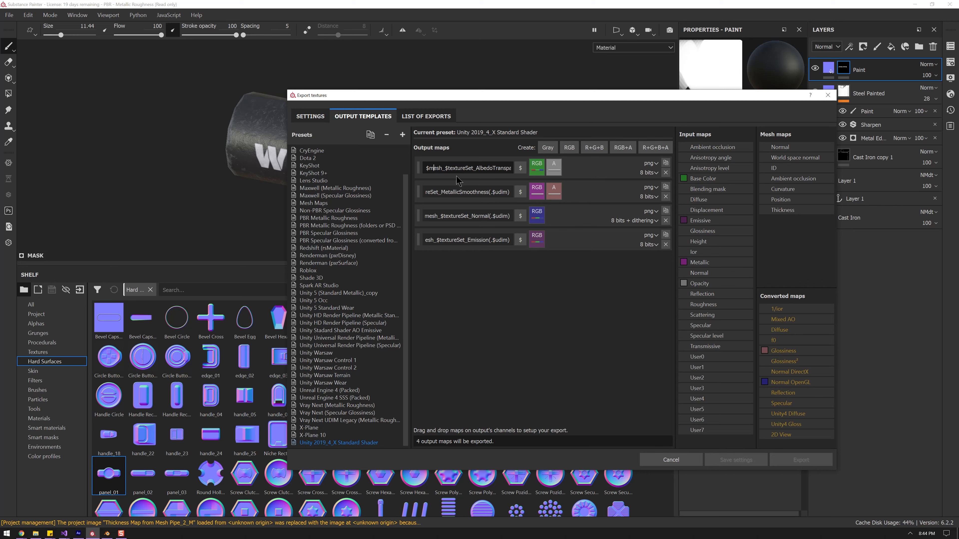
drag(479, 168, 371, 168)
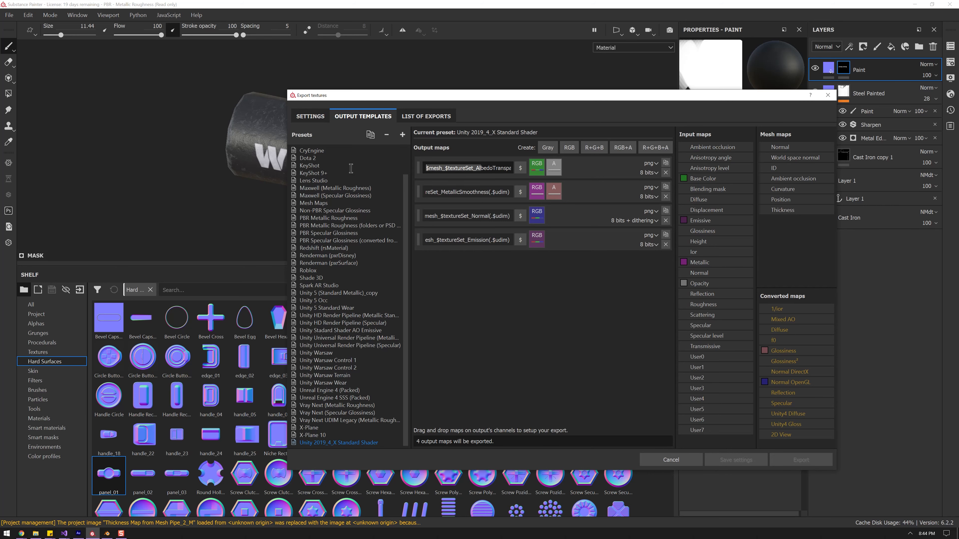
click(434, 167)
drag(443, 168, 382, 222)
key(Delete)
key(Delete)
click(445, 191)
key(Delete)
click(450, 218)
click(441, 216)
drag(443, 216, 390, 247)
key(Delete)
key(Delete)
click(440, 240)
key(Delete)
key(Delete)
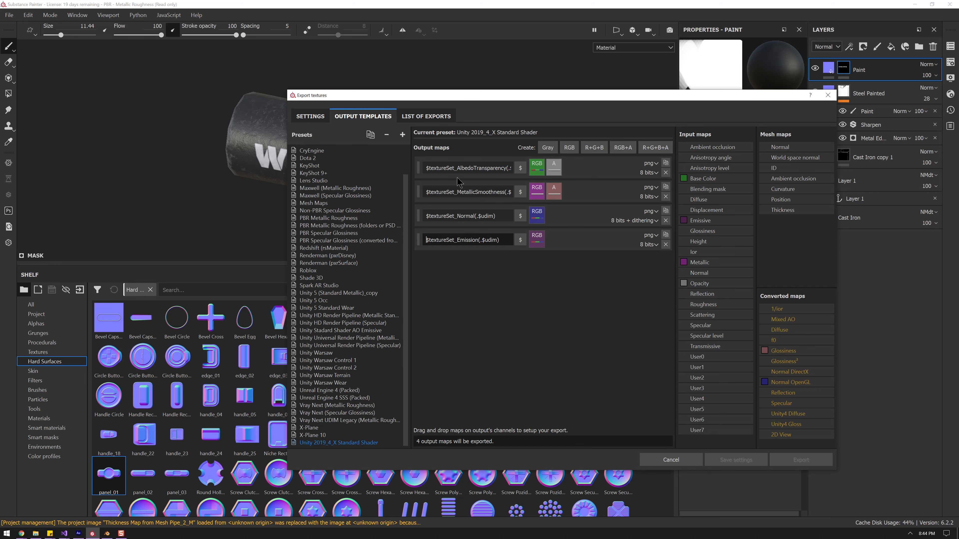
Shorten the AlbedoTransparency output map's name to $textureSet_AlbedoTrans(.$udim)
drag(456, 169, 486, 172)
click(473, 169)
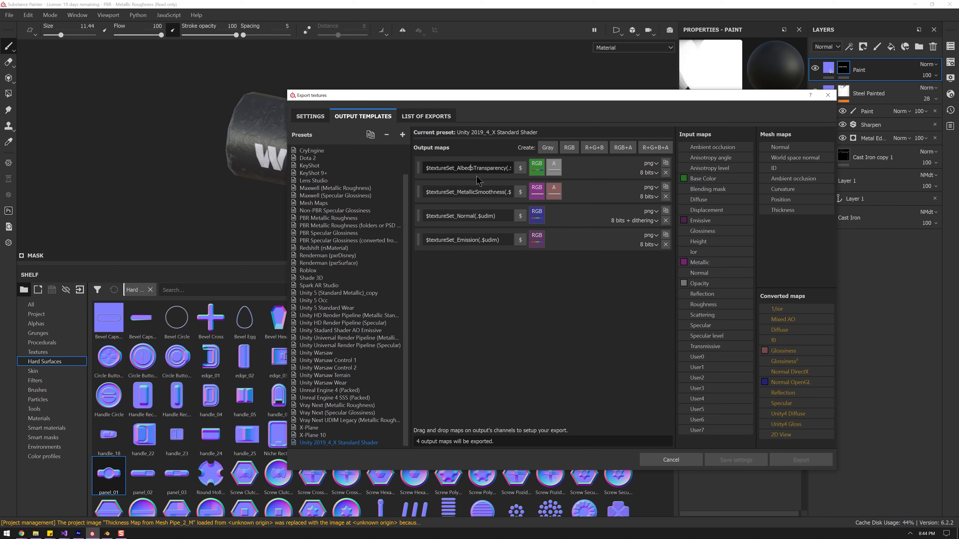
key(BackSpace)
key(BackSpace)
key(BackSpace)
key(BackSpace)
key(BackSpace)
key(BackSpace)
Shorten the MetallicSmoothness output map's name to $textureSet_MS(.$udim)
click(504, 192)
key(BackSpace)
key(BackSpace)
key(BackSpace)
key(BackSpace)
key(BackSpace)
key(BackSpace)
key(BackSpace)
key(BackSpace)
key(BackSpace)
key(BackSpace)
key(BackSpace)
key(BackSpace)
key(BackSpace)
key(BackSpace)
text(S)
Shorten the Normal output map's name to $textureSet_Norm(.$udim)
click(475, 215)
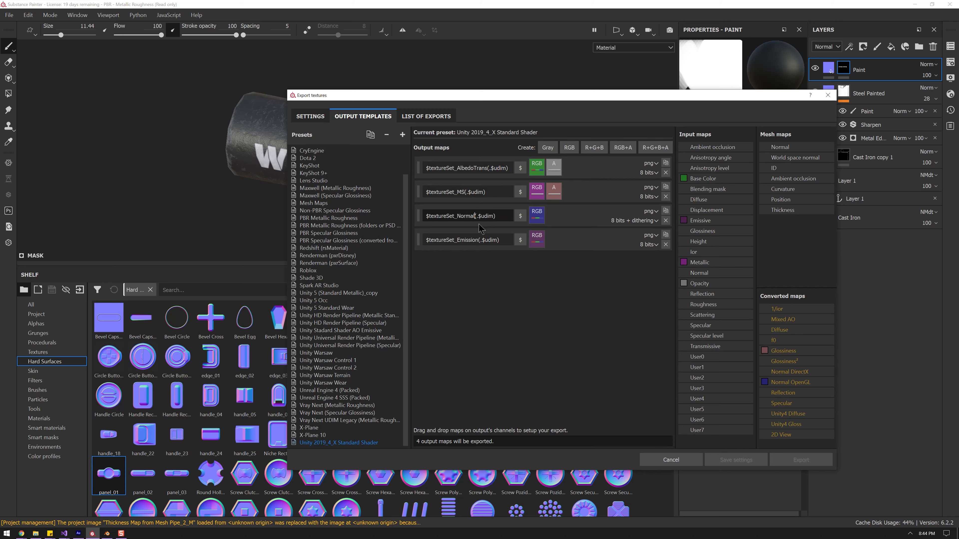
key(BackSpace)
key(BackSpace)
key(BackSpace)
text(m)
Shorten the Emission output map's name to $textureSet_E(.$udim)
click(488, 240)
key(BackSpace)
key(BackSpace)
key(BackSpace)
key(BackSpace)
key(BackSpace)
key(BackSpace)
key(BackSpace)
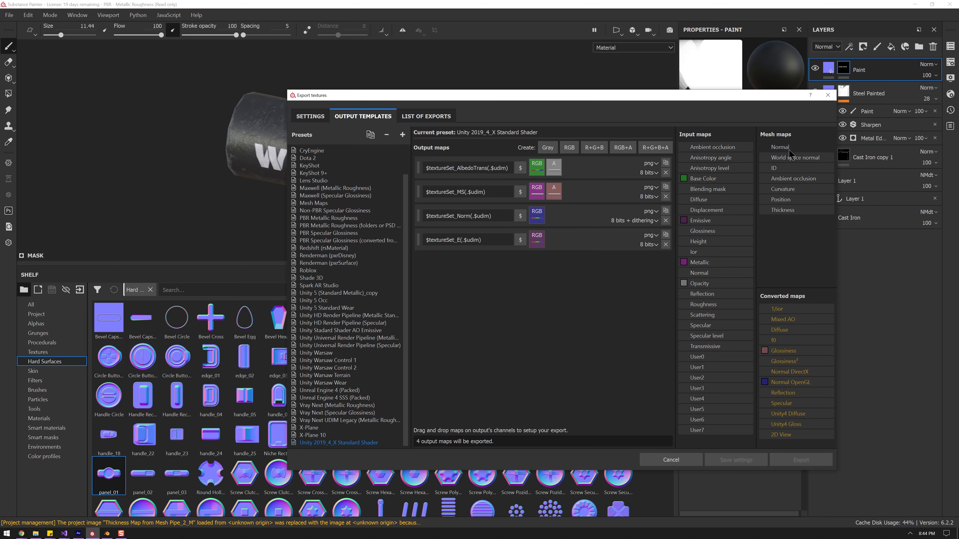
Add a grayscale output map named $textureSet_AO(.$udim), reusing the emission map's name pattern
click(548, 148)
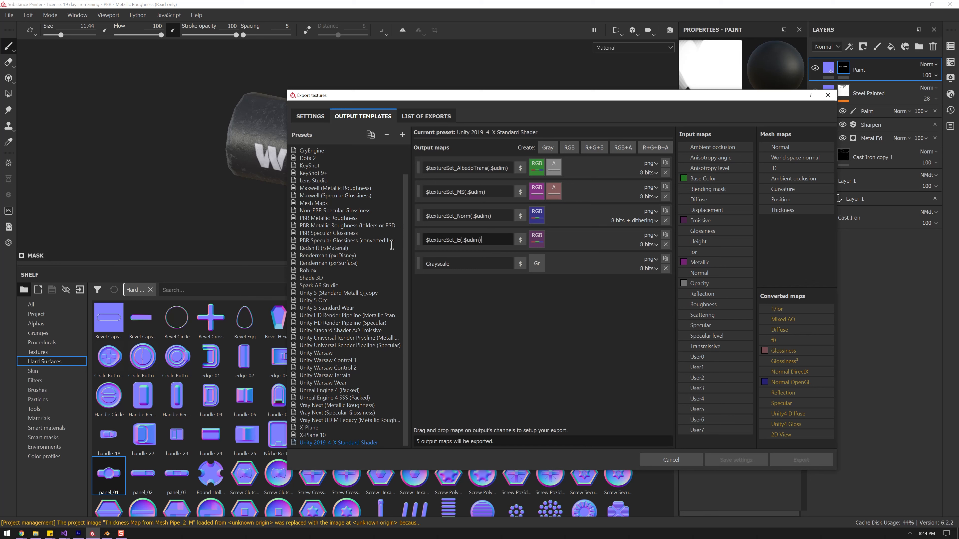
double_click(464, 244)
key(ctrl+c)
double_click(453, 264)
key(ctrl+v)
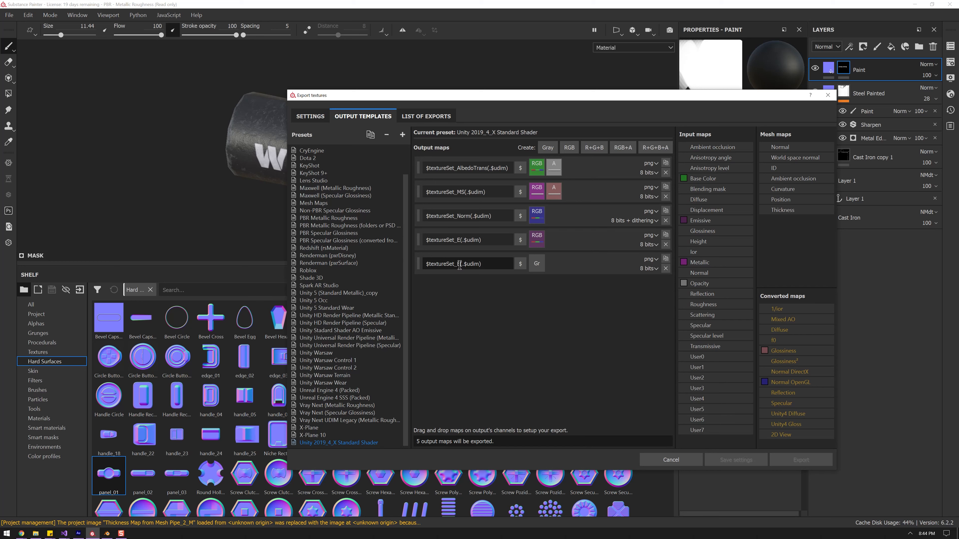
text(AO)
click(520, 351)
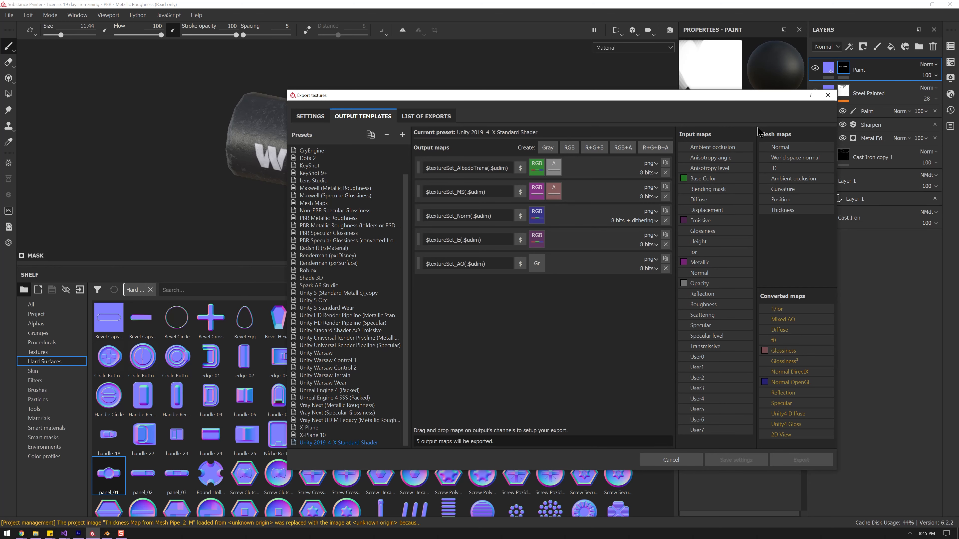
Assign the Mixed AO converted map to the gray channel of the AO output map
drag(756, 97, 554, 115)
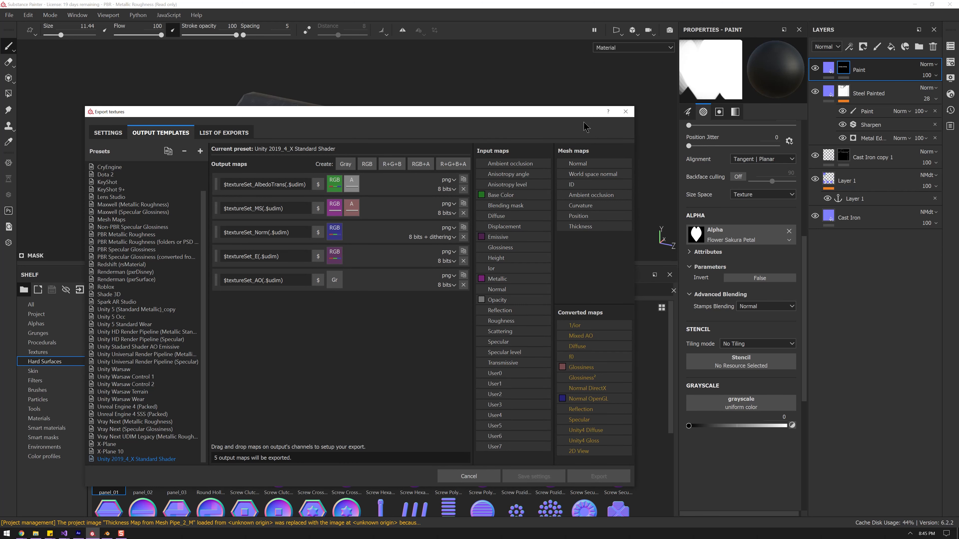
drag(554, 114, 600, 65)
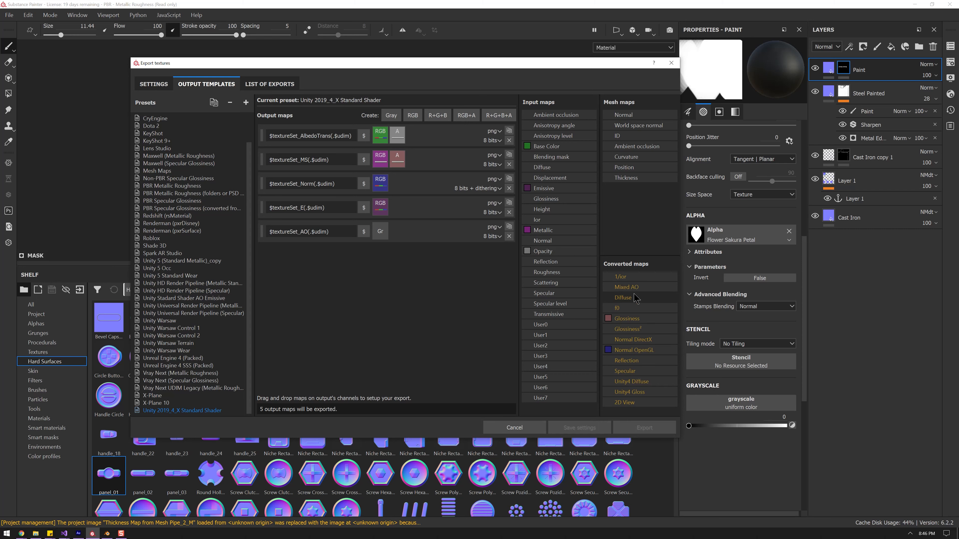
drag(634, 289, 382, 237)
click(411, 257)
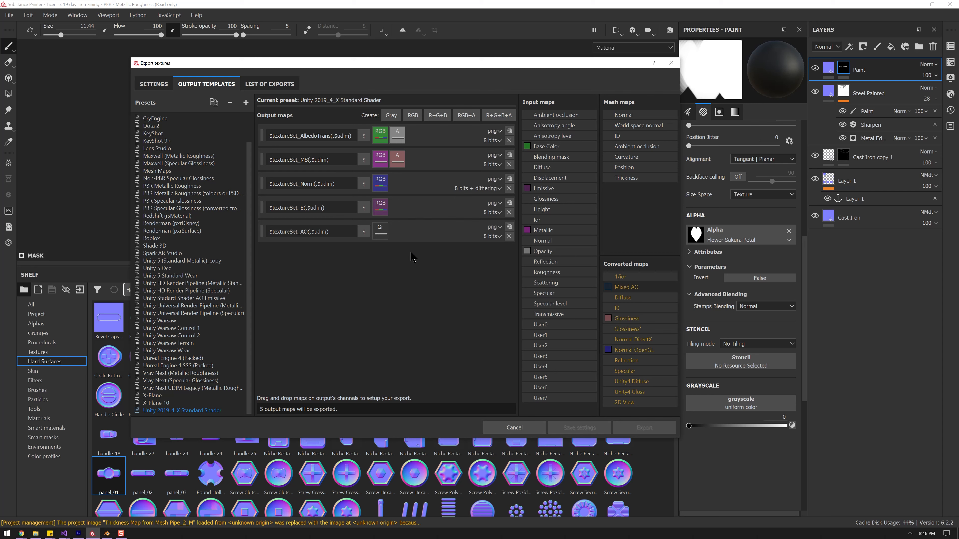
Browse for the export output directory in the Desktop's Textures folder and create a new folder named Pipe_2 there
click(152, 84)
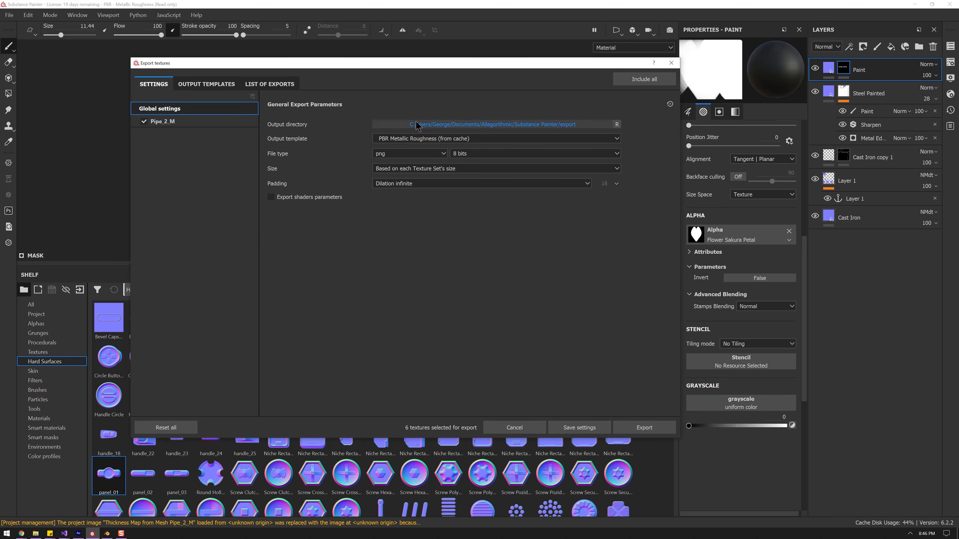
click(588, 126)
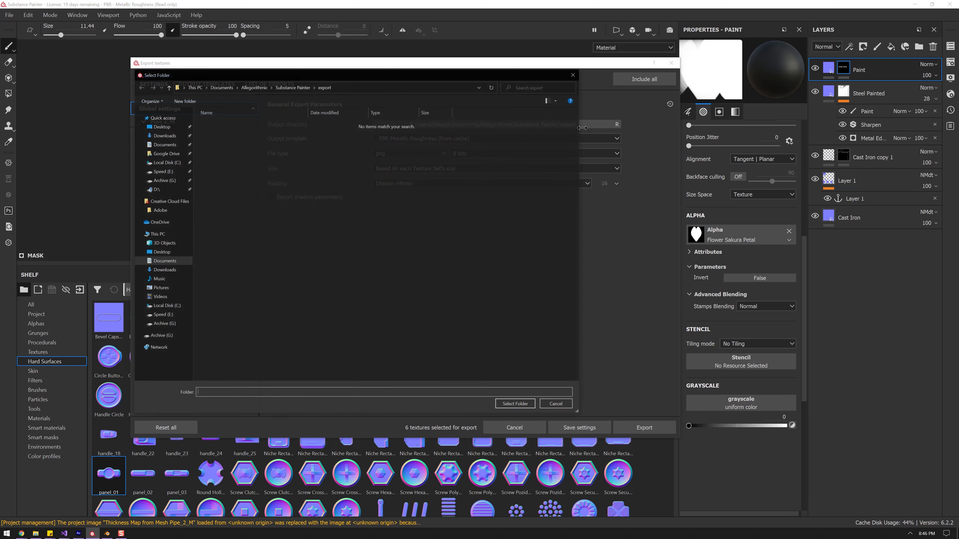
click(162, 126)
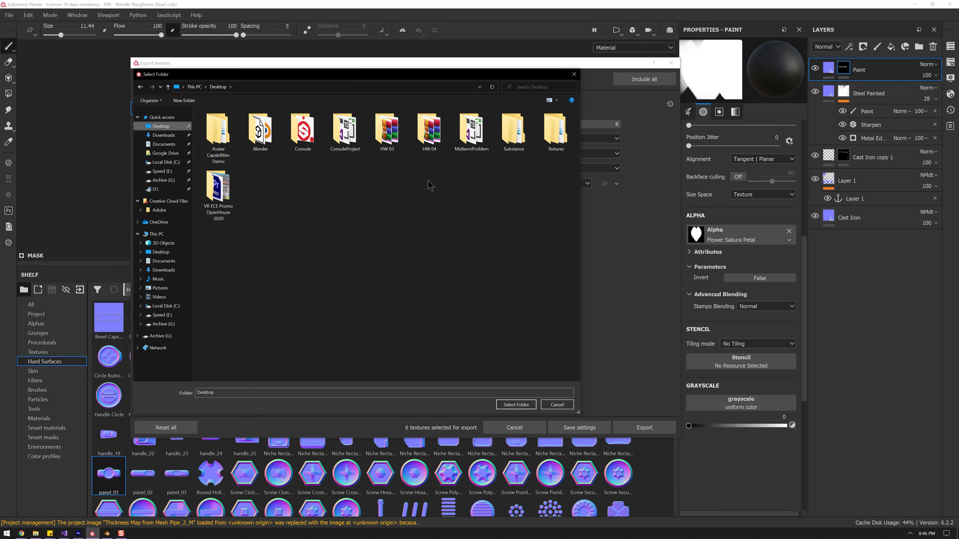
double_click(554, 136)
right_click(237, 156)
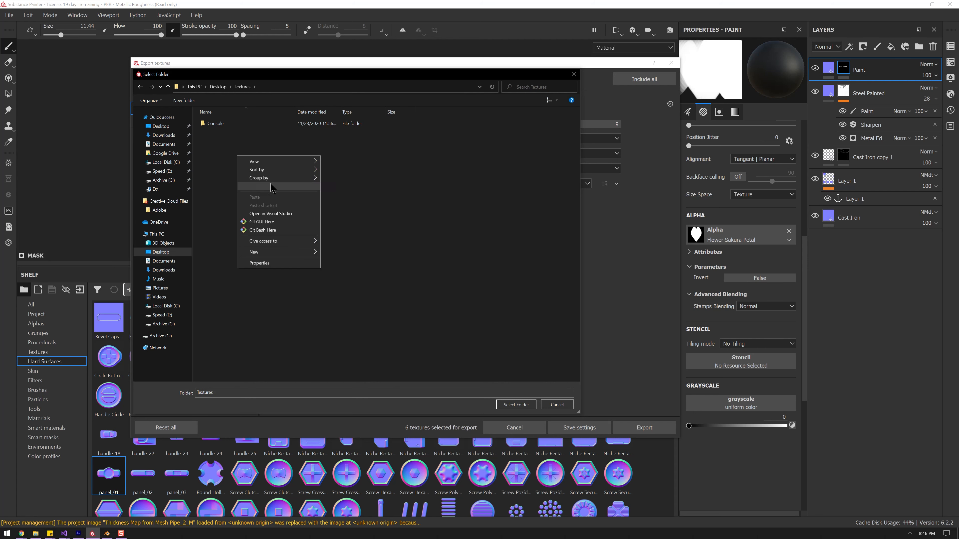
mouse_move(277, 252)
click(337, 253)
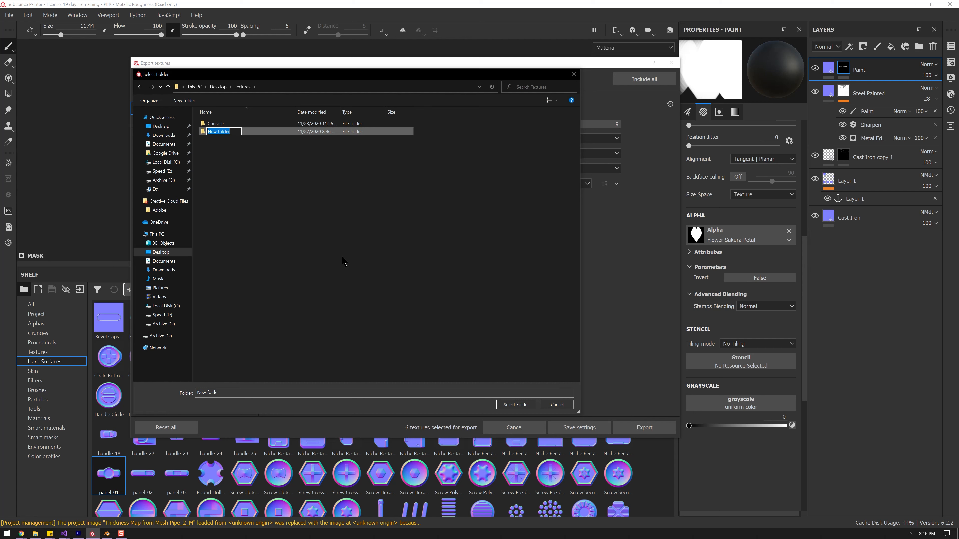
text(Pipe_2)
key(Return)
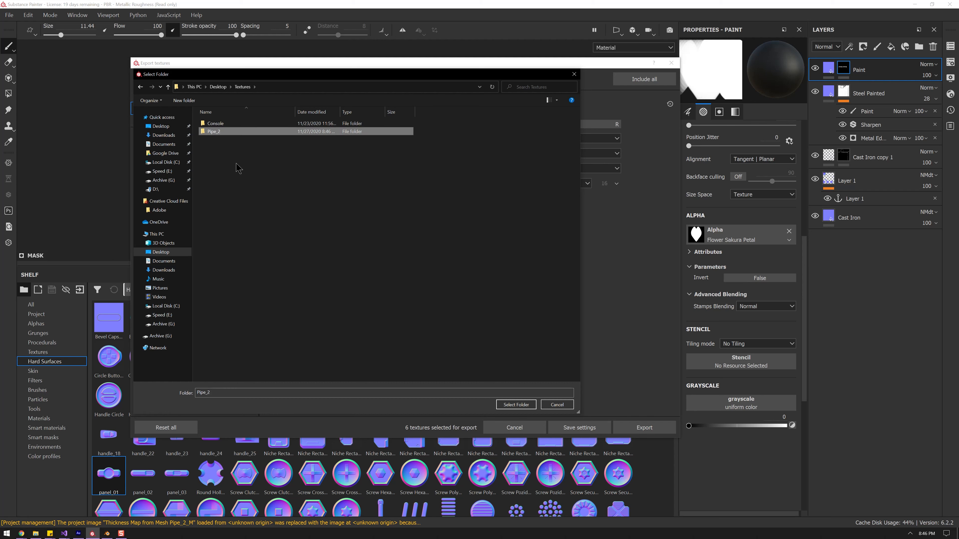
Create a subfolder named Pipe_2_GrayWaste inside the Pipe_2 folder
double_click(227, 132)
right_click(238, 151)
mouse_move(280, 257)
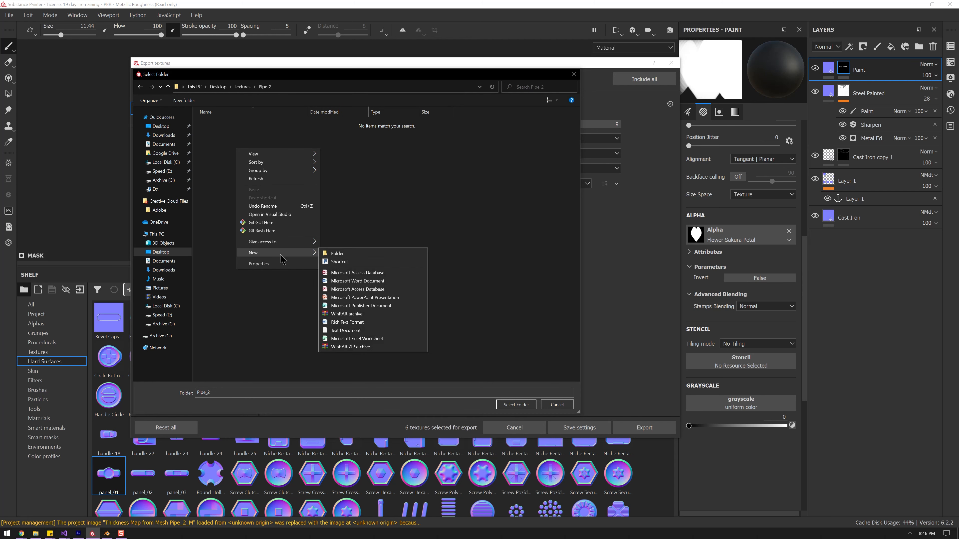
click(333, 253)
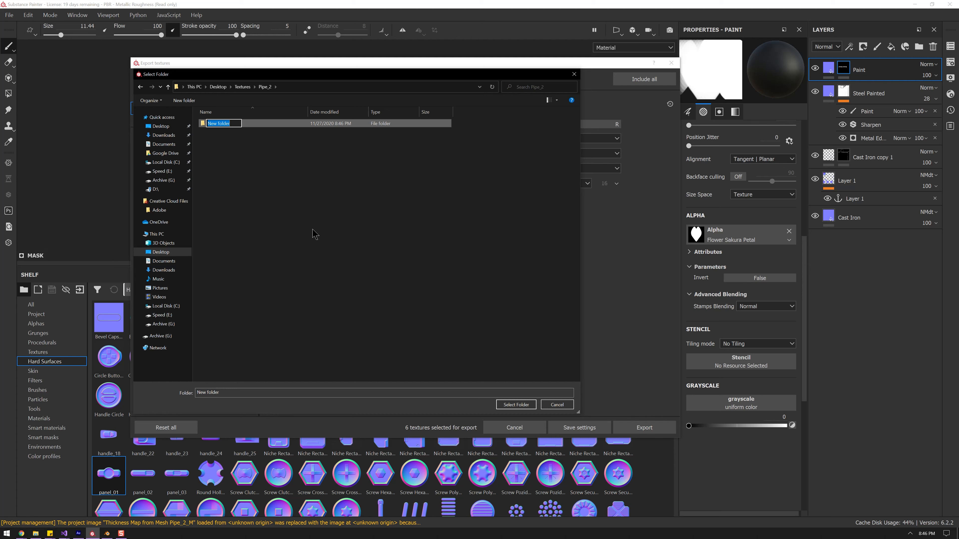
text(Pipe_2_Gray_Waste)
click(233, 123)
key(BackSpace)
click(257, 151)
click(249, 129)
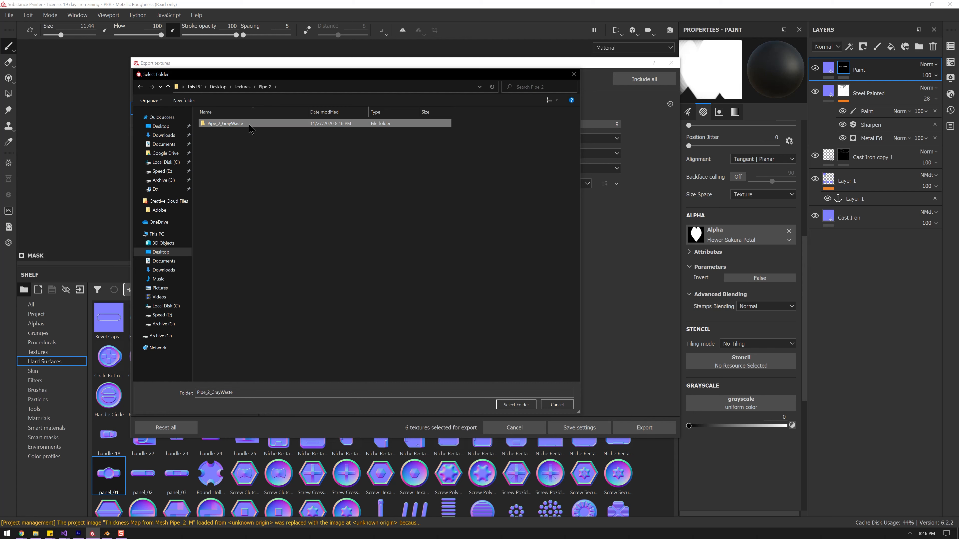
Duplicate the Pipe_2_GrayWaste folder and rename the copy to Pipe_2_RedHotWater
key(ctrl+c)
key(ctrl+v)
click(245, 132)
drag(230, 132, 223, 135)
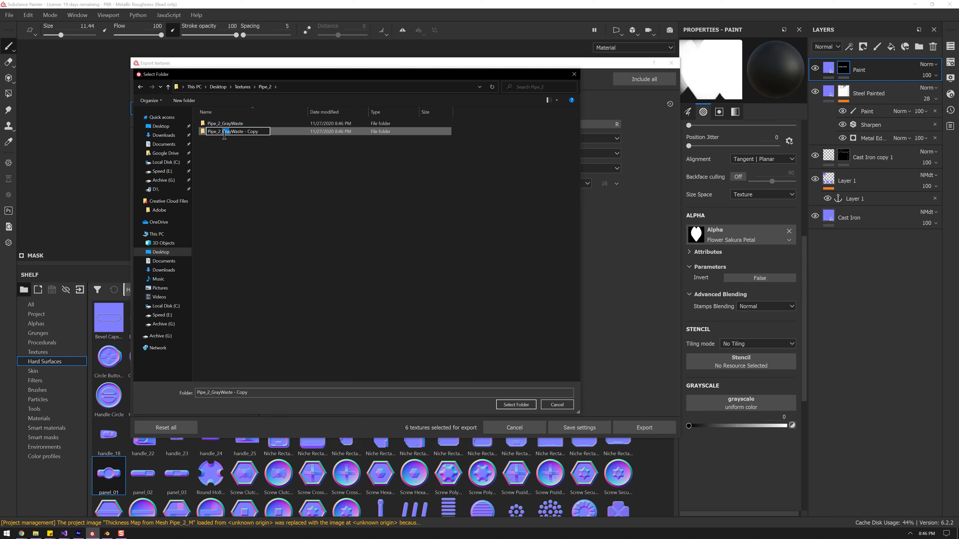
key(ctrl+a)
text(R)
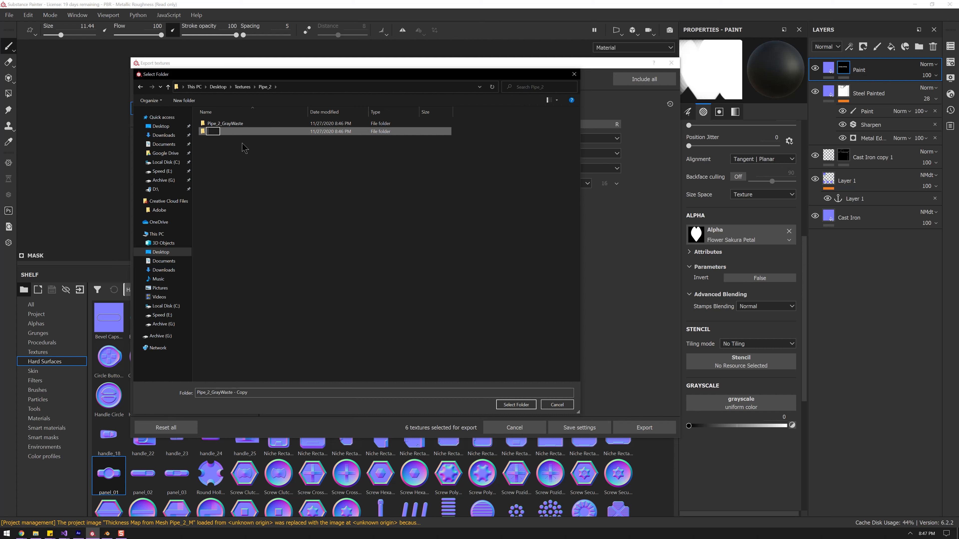
text(Pipe_2_RedHotWater)
key(Return)
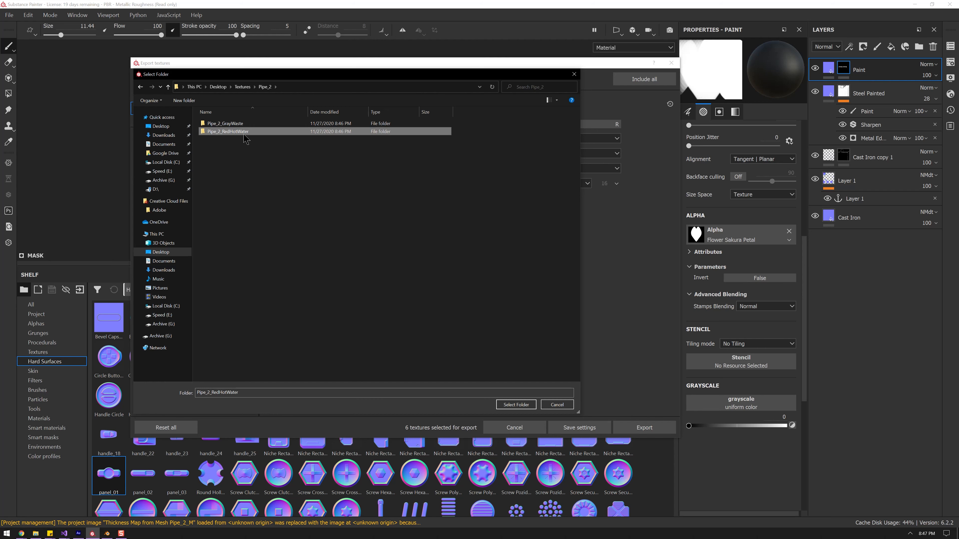
Duplicate the Pipe_2_RedHotWater folder and cut the copy's name back to its Pipe_2_ prefix
key(ctrl+c)
key(ctrl+v)
click(238, 140)
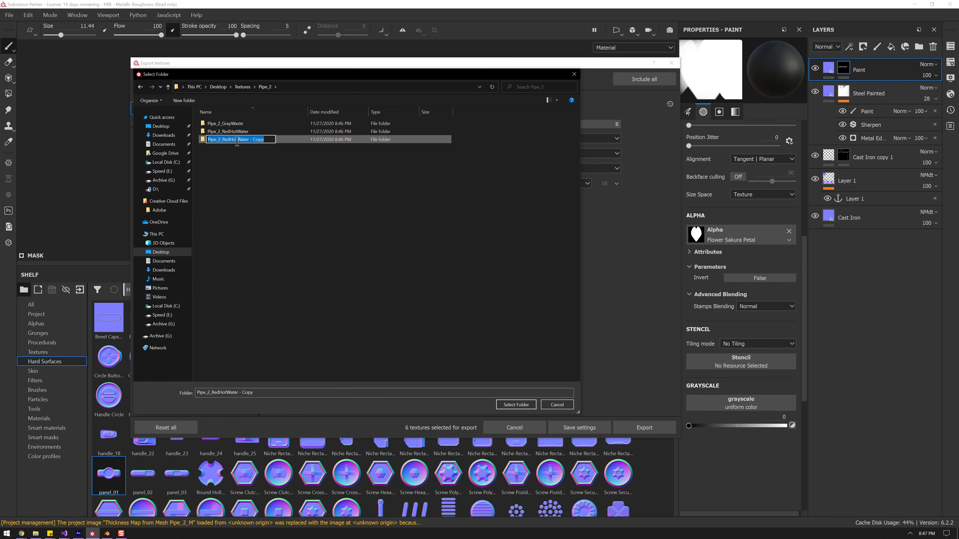
drag(222, 143, 302, 142)
key(BackSpace)
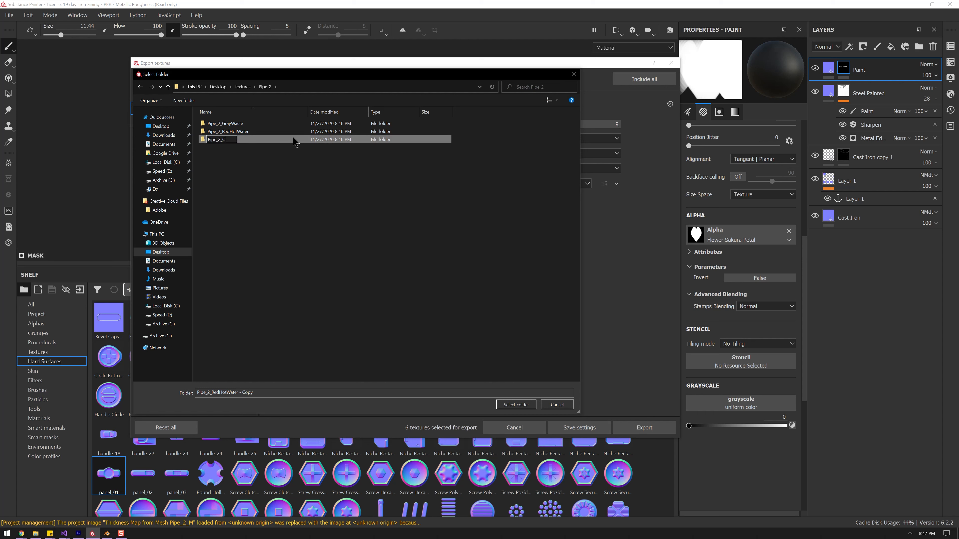
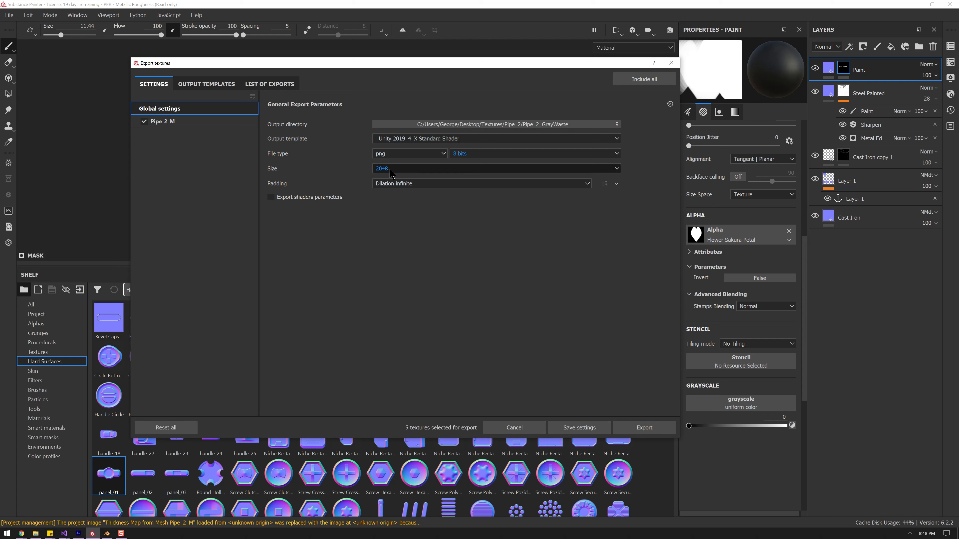
Review the Pipe_2_M export settings and file list, and check the Pipe_2 subfolders in File Explorer
click(193, 124)
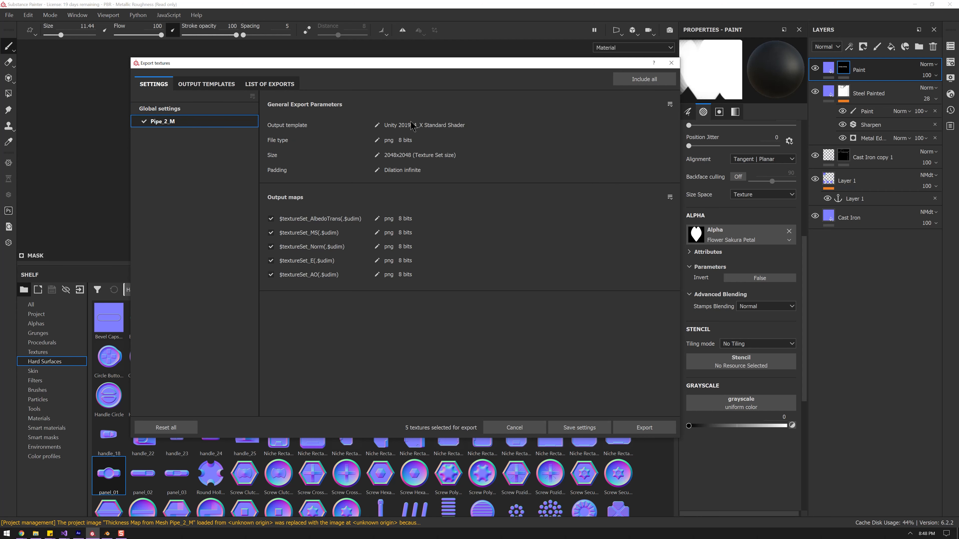
click(270, 84)
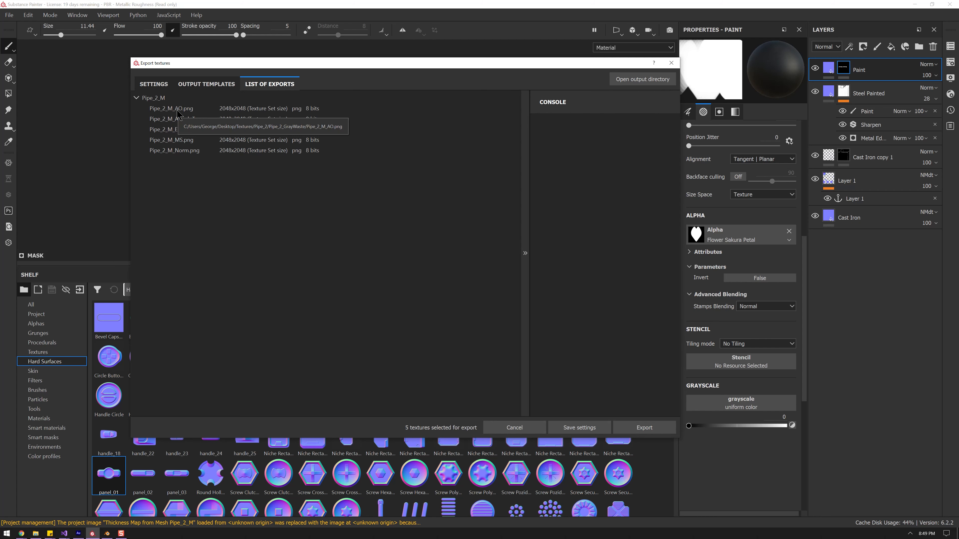
click(36, 534)
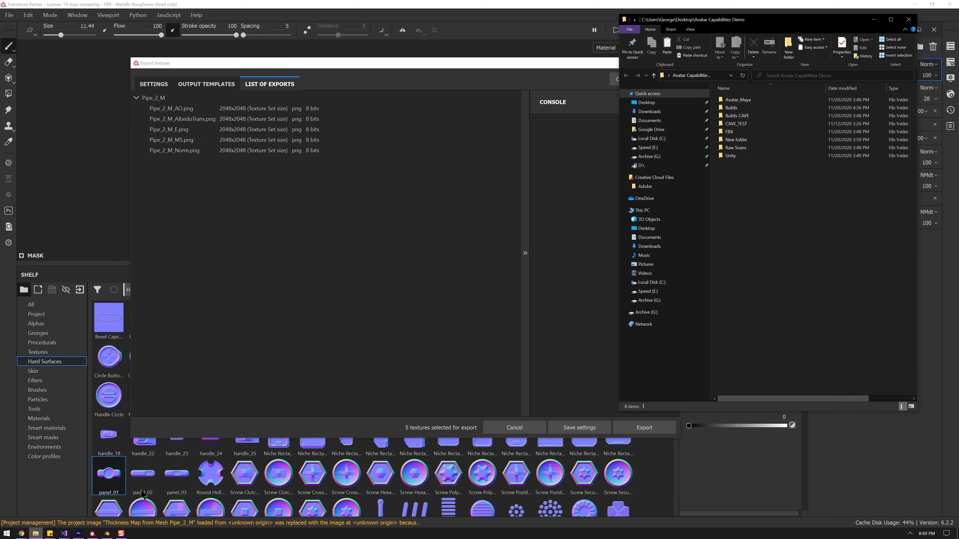
drag(723, 54, 530, 60)
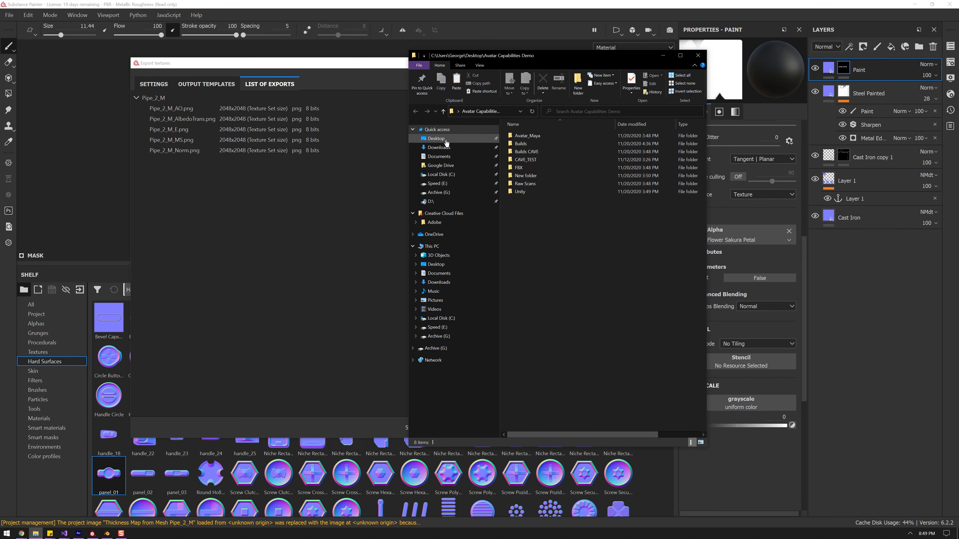
click(436, 138)
double_click(648, 210)
double_click(529, 135)
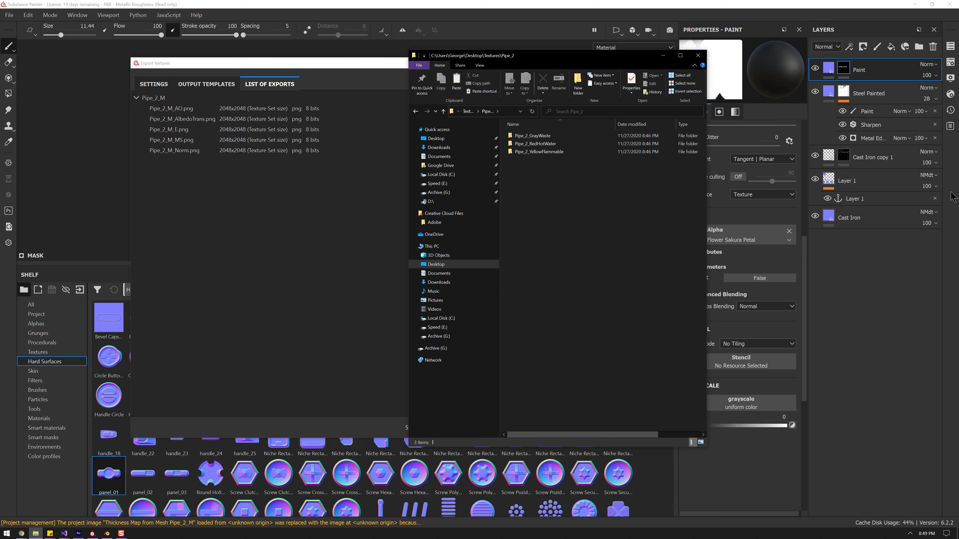
drag(629, 59, 958, 212)
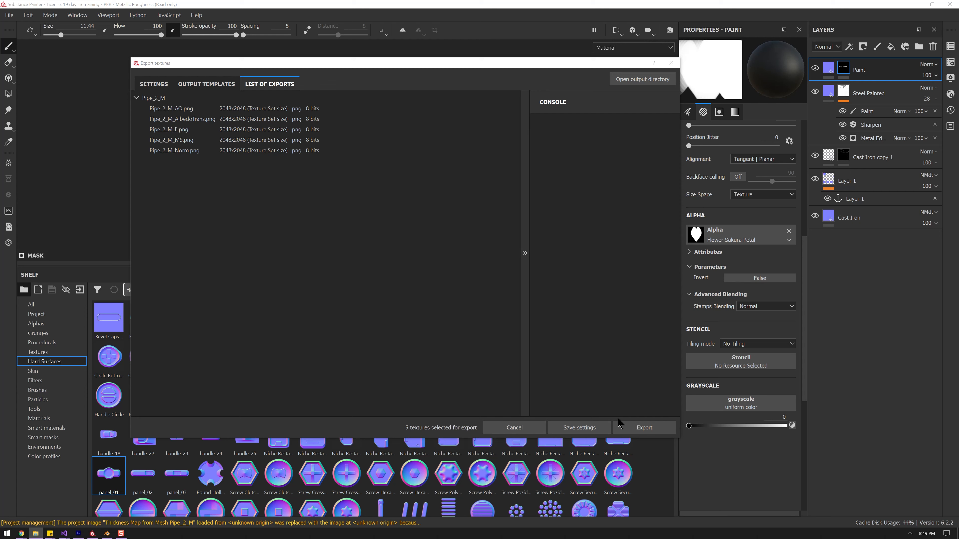
Save the export settings and rename the pipe's texture set to Pipe_2_GrayWaste
click(580, 428)
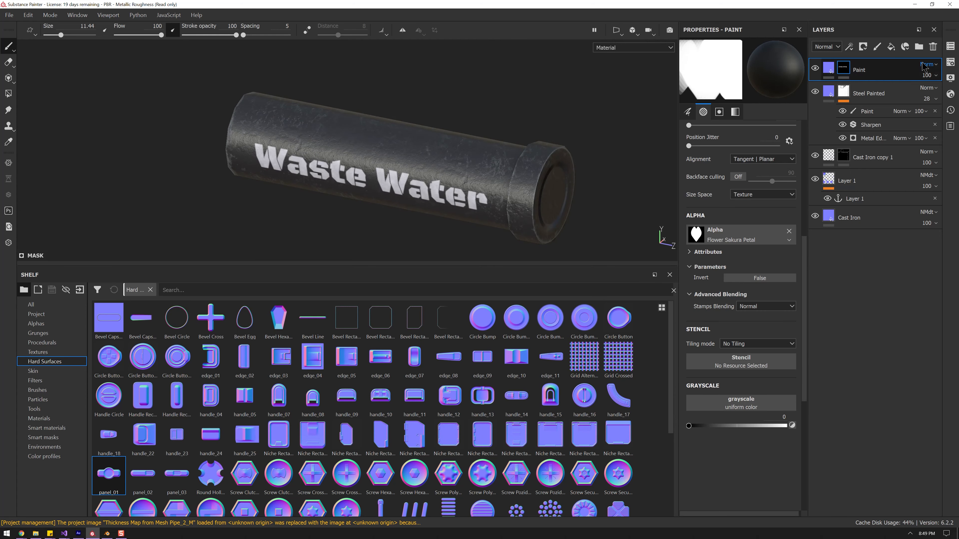
click(950, 47)
double_click(757, 78)
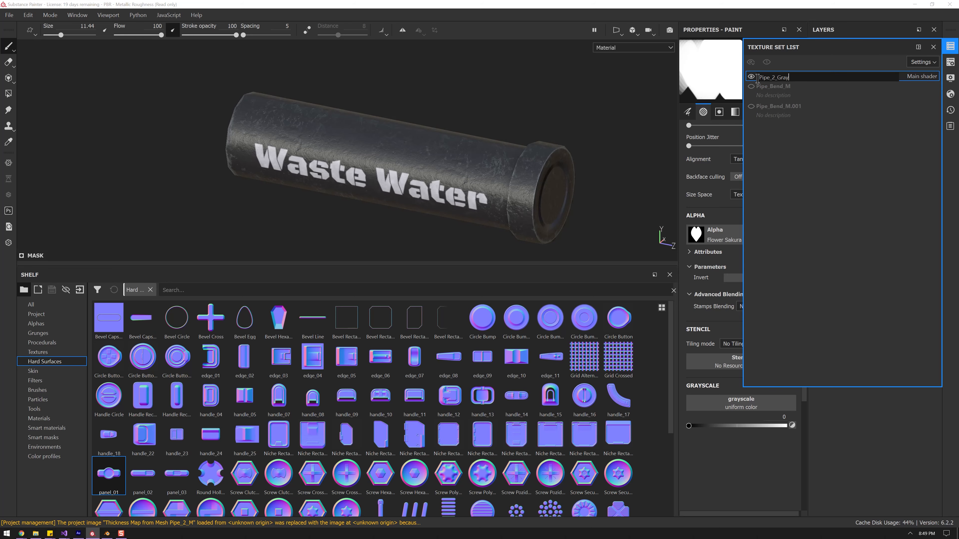
text(Pipe_2_GrayWaste)
key(Return)
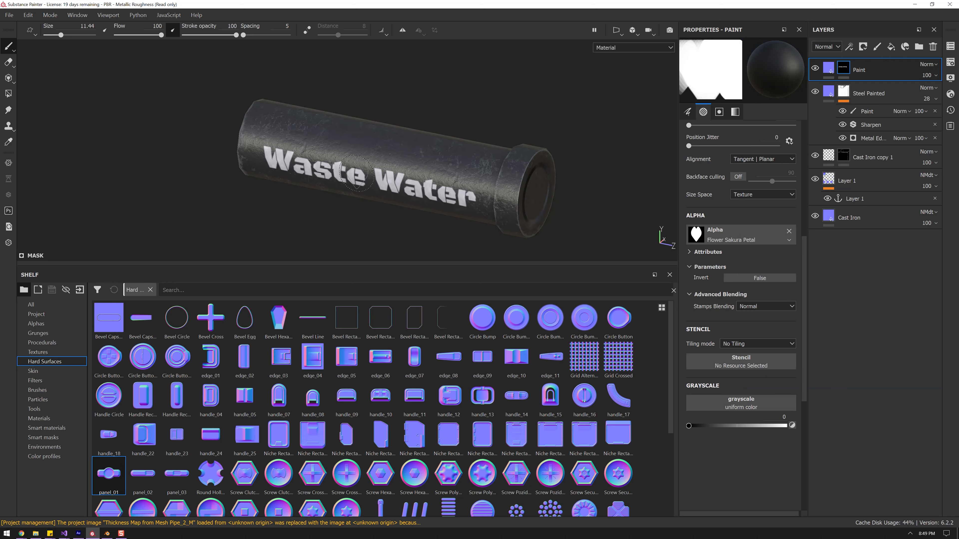
Raise the Height Position of the Paint layer's Steel Painted material to 0.64, checking the lettering up close
scroll(423, 151, up, 6)
alt+drag(423, 152, 558, 152)
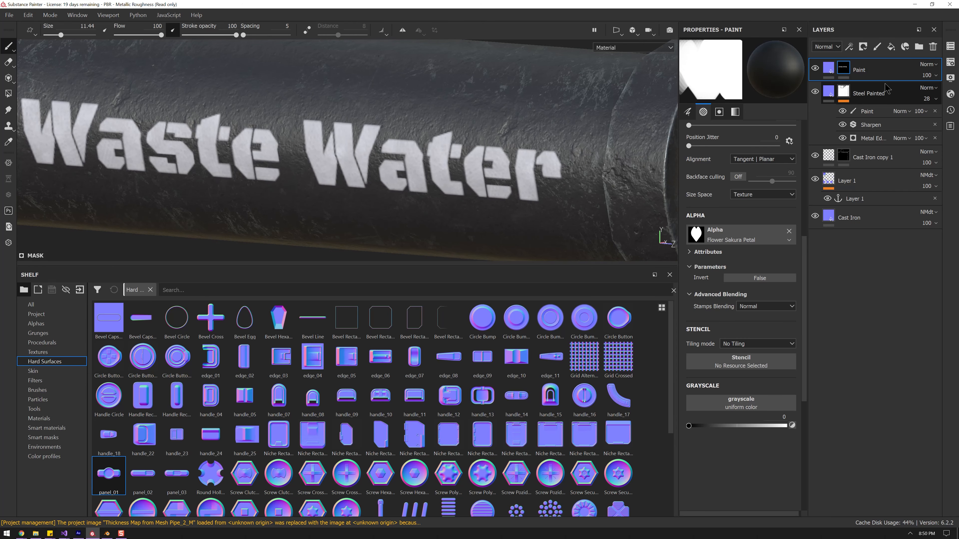
click(829, 68)
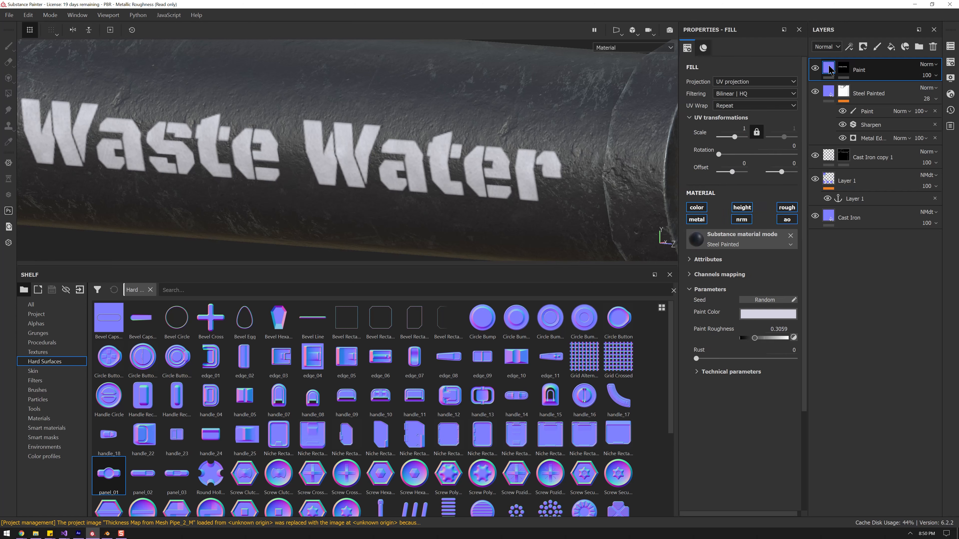
click(736, 373)
scroll(728, 393, down, 2)
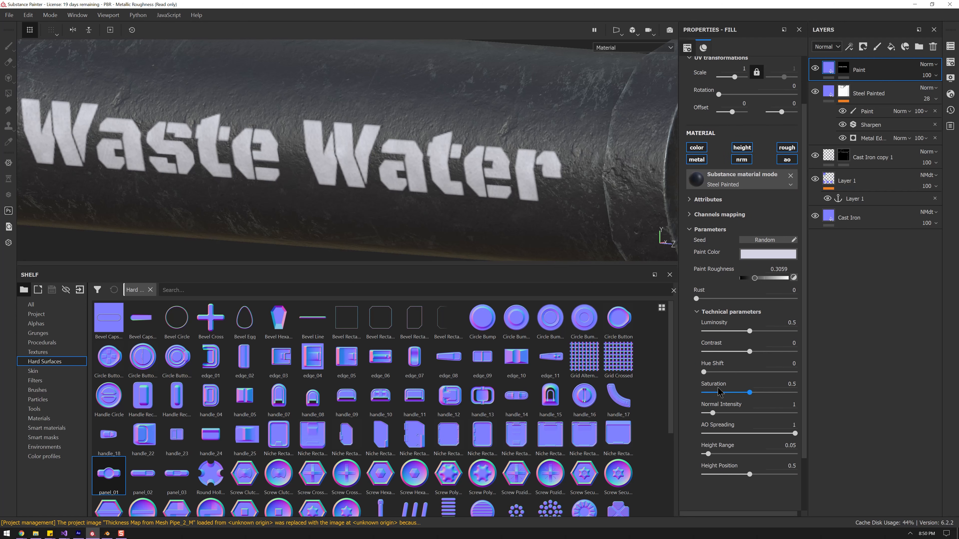
drag(749, 475, 760, 474)
alt+drag(548, 205, 453, 210)
alt+right_drag(452, 211, 468, 196)
alt+drag(469, 195, 435, 134)
alt+middle_drag(435, 134, 400, 159)
alt+drag(400, 159, 404, 189)
alt+right_drag(404, 188, 435, 216)
alt+drag(435, 216, 465, 167)
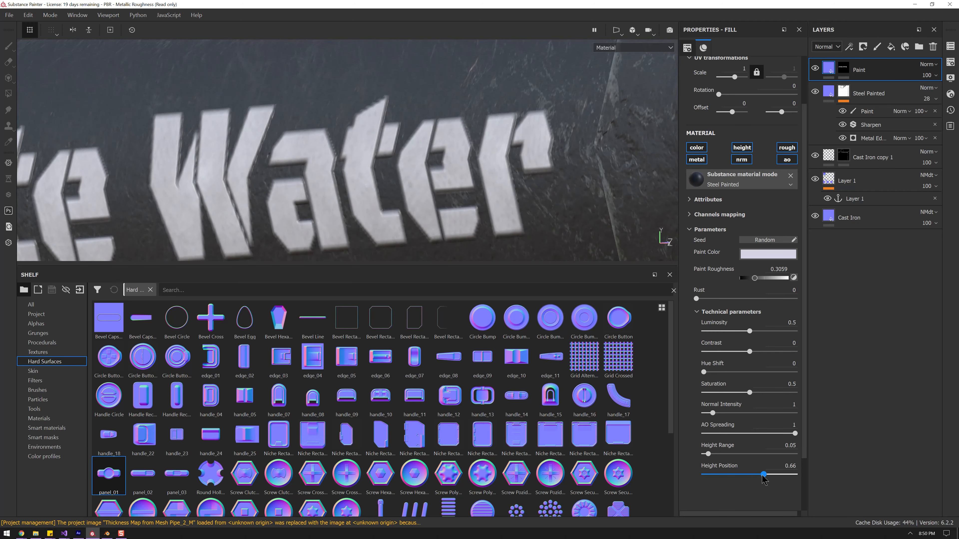
alt+drag(306, 157, 448, 160)
alt+right_drag(447, 160, 333, 147)
alt+drag(334, 148, 363, 137)
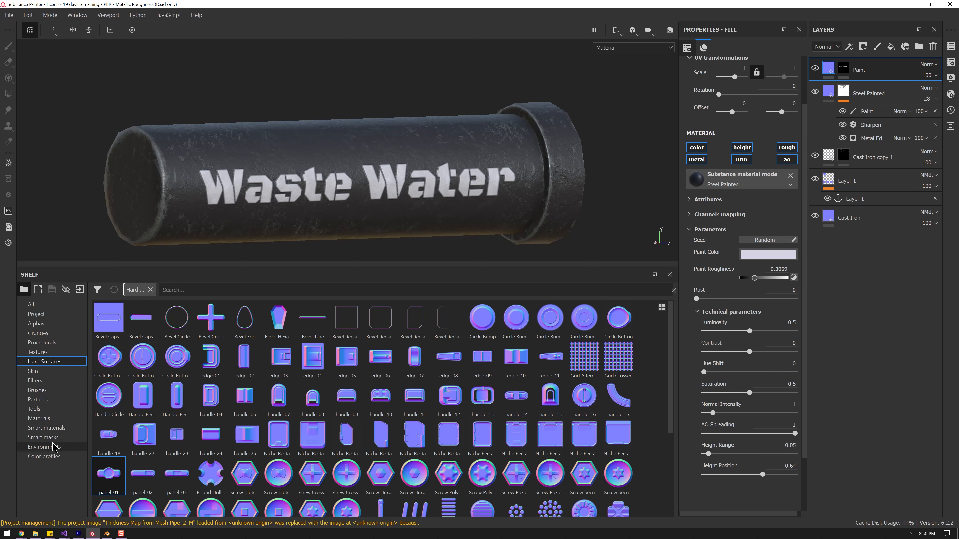
Search the materials for "rust" and add Rust Fine as a new layer above the Paint layer
click(52, 420)
click(227, 294)
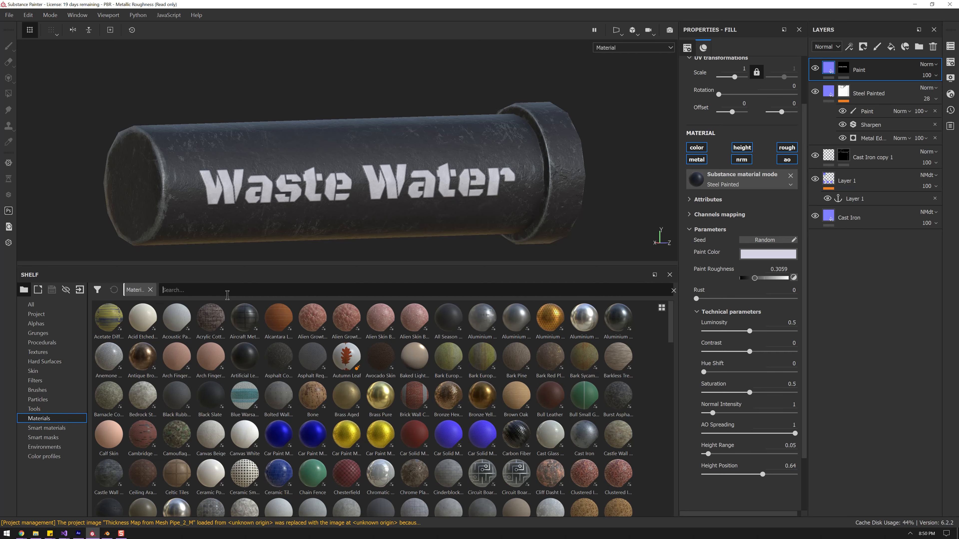
text(rust)
drag(414, 317, 861, 60)
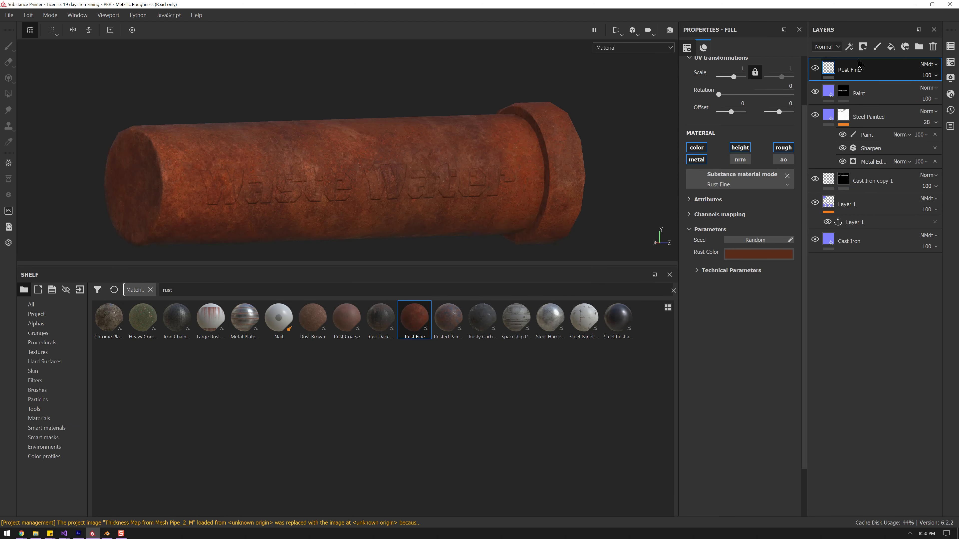
Inspect the rust on the pipe and change the Rust Fine layer's Rust Color to a darker brown
alt+drag(479, 161, 468, 148)
scroll(476, 151, up, 3)
mouse_move(481, 151)
alt+middle_down()
mouse_move(500, 176)
mouse_move(481, 149)
alt+middle_up()
alt+drag(481, 149, 484, 182)
scroll(485, 183, down, 3)
click(766, 258)
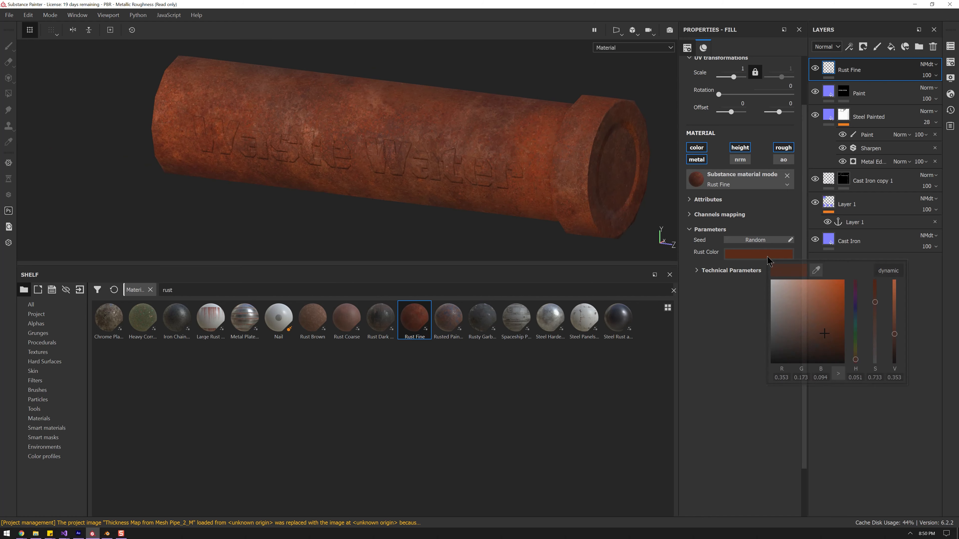
click(823, 347)
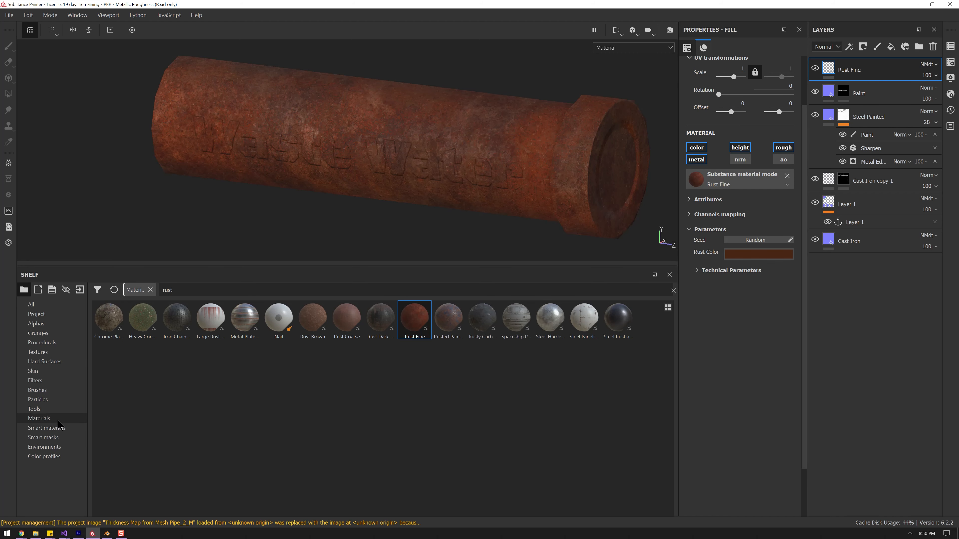
Apply the Edges Scratched smart mask to the Rust Fine layer and check the masked rust on the pipe
click(51, 438)
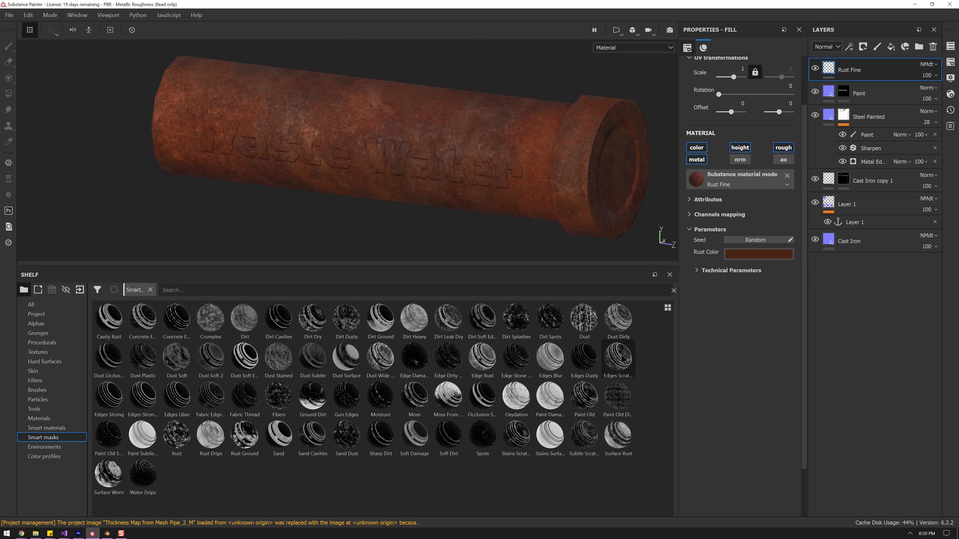
mouse_move(622, 359)
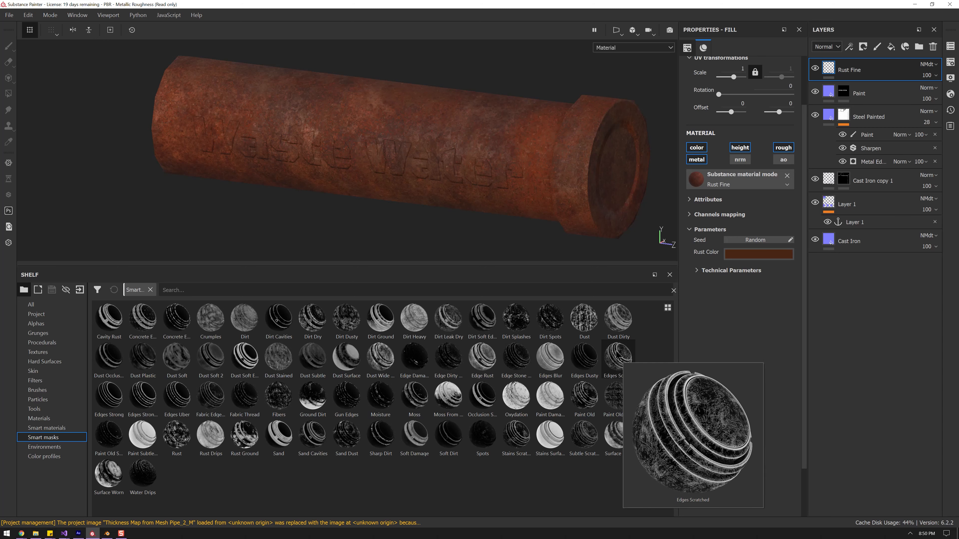
mouse_move(617, 355)
mouse_down()
mouse_move(755, 227)
mouse_move(864, 59)
mouse_move(860, 66)
mouse_up()
alt+drag(553, 153, 502, 147)
alt+right_drag(502, 148, 497, 67)
alt+drag(497, 67, 487, 68)
alt+middle_drag(487, 68, 523, 121)
alt+right_drag(523, 121, 536, 151)
alt+middle_drag(536, 151, 523, 75)
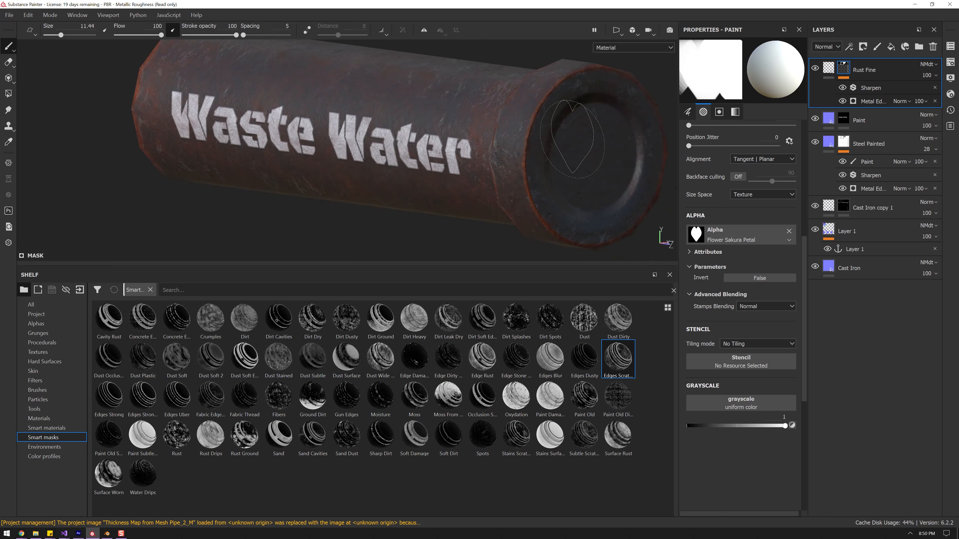
Try a Levels effect with inverted values on the Rust Fine mask and check the rust coverage around the pipe
click(864, 88)
right_click(874, 90)
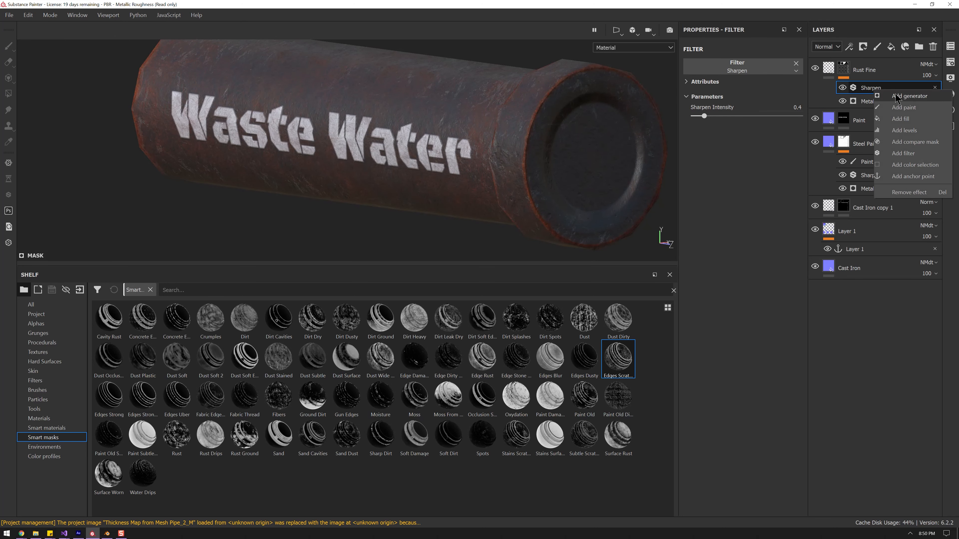
click(908, 132)
click(765, 130)
alt+drag(520, 152, 544, 158)
alt+right_drag(544, 159, 526, 114)
alt+middle_drag(526, 113, 499, 135)
alt+right_drag(499, 135, 537, 161)
alt+drag(537, 161, 530, 167)
alt+right_drag(554, 106, 486, 121)
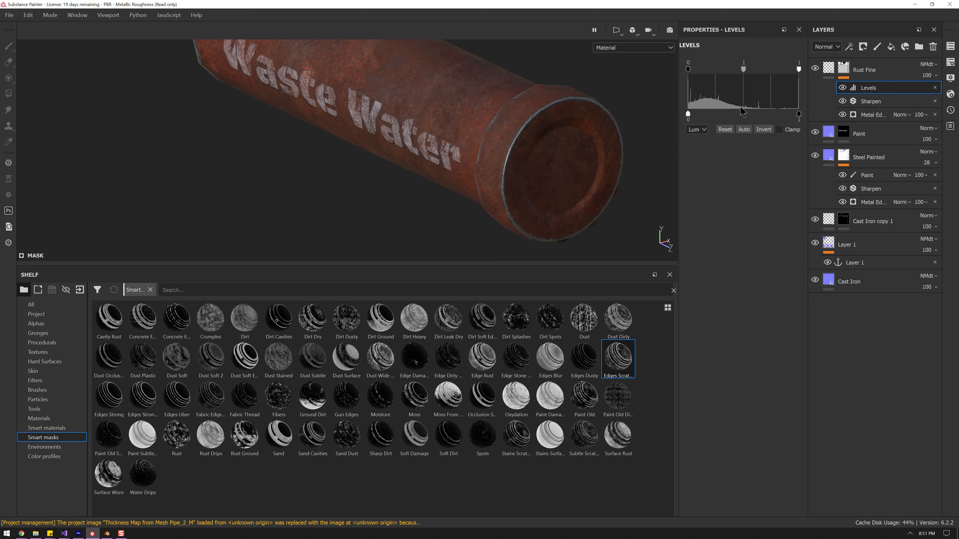
Invert the Levels back, compare the rust around the lettering, and remove the Levels effect from the Rust Fine mask
click(763, 129)
alt+drag(582, 177, 614, 153)
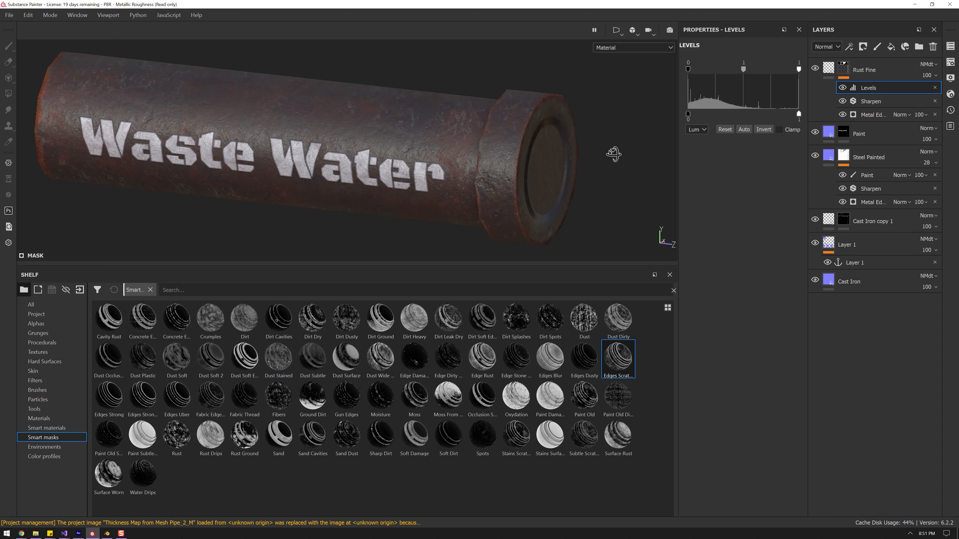
alt+right_drag(614, 154, 567, 207)
mouse_move(506, 159)
alt+mouse_down()
mouse_move(537, 152)
mouse_move(503, 144)
alt+mouse_up()
alt+right_drag(503, 144, 535, 173)
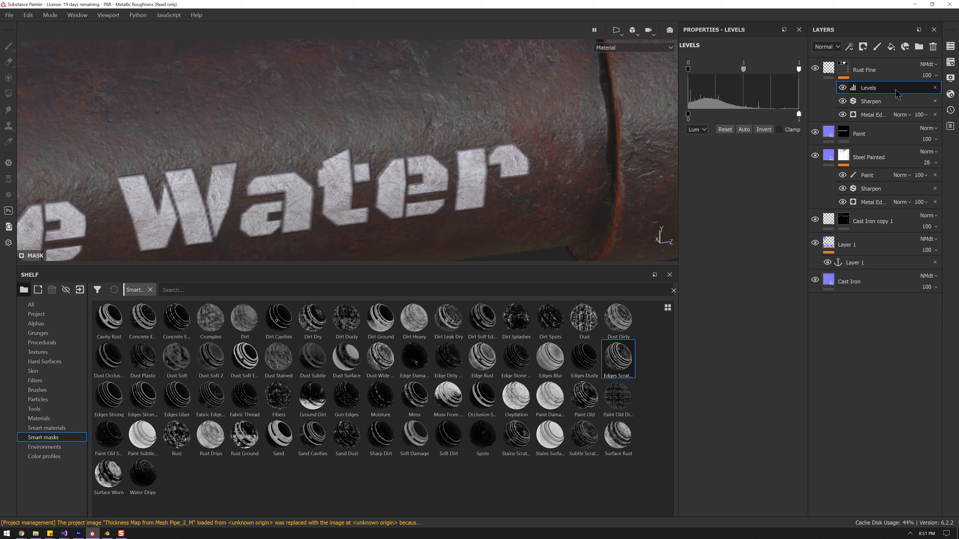
click(935, 88)
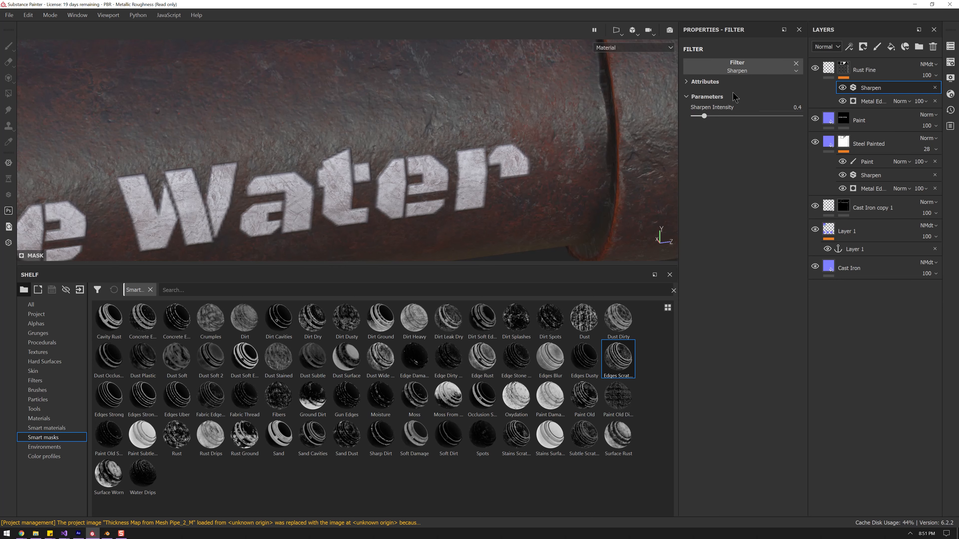
Set the Wear Contrast of the Rust Fine mask's Metal Edge Wear generator to 0.57, checking the lettering up close
click(880, 101)
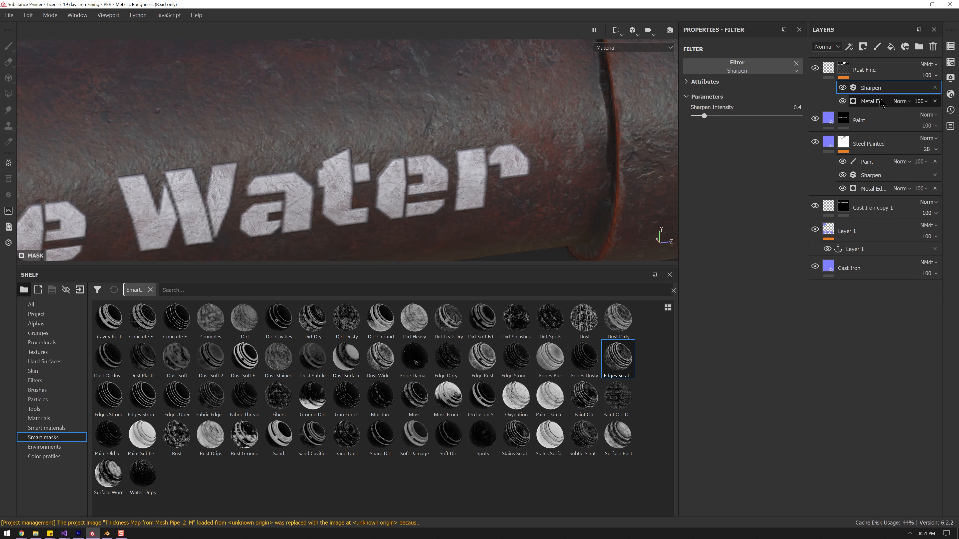
scroll(743, 134, up, 2)
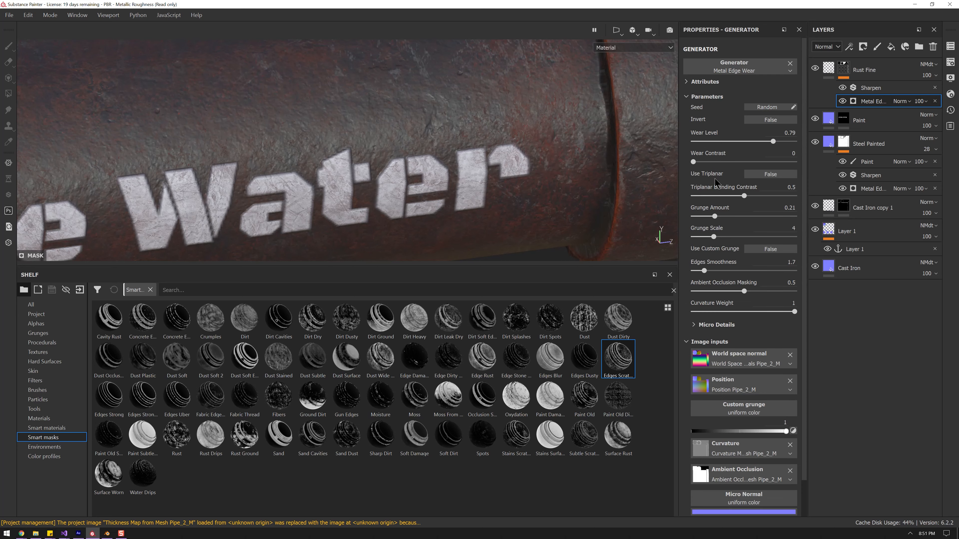
drag(693, 162, 758, 167)
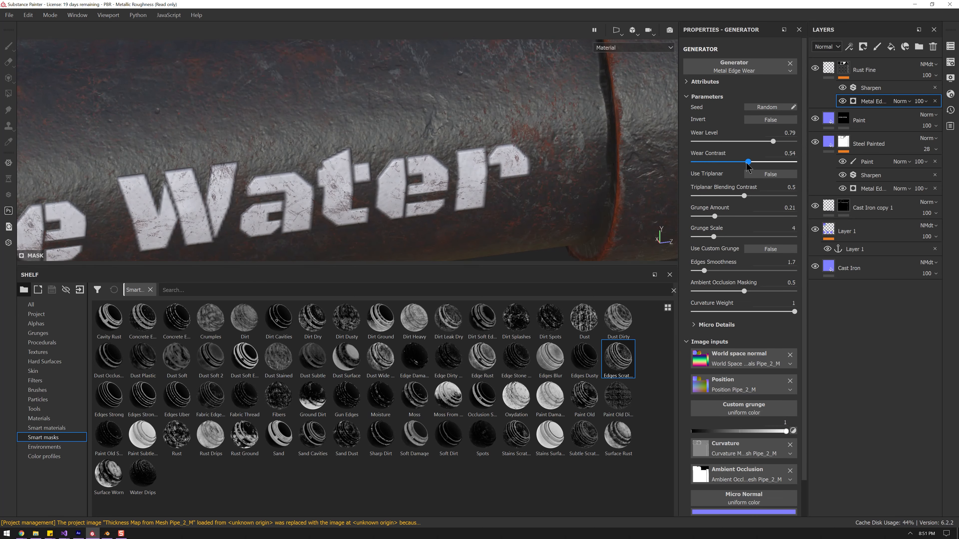
scroll(546, 125, up, 8)
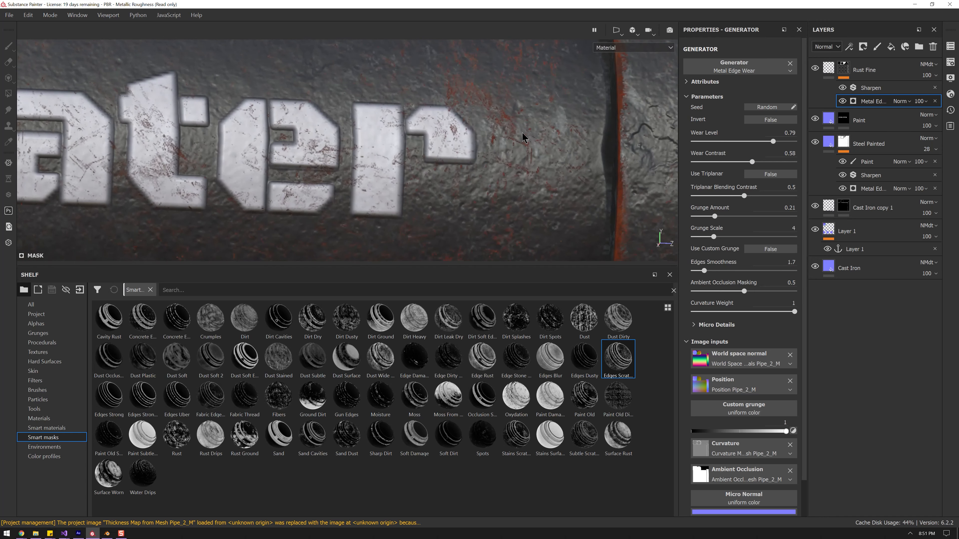
mouse_move(753, 162)
mouse_down()
mouse_move(703, 162)
mouse_move(754, 178)
mouse_up()
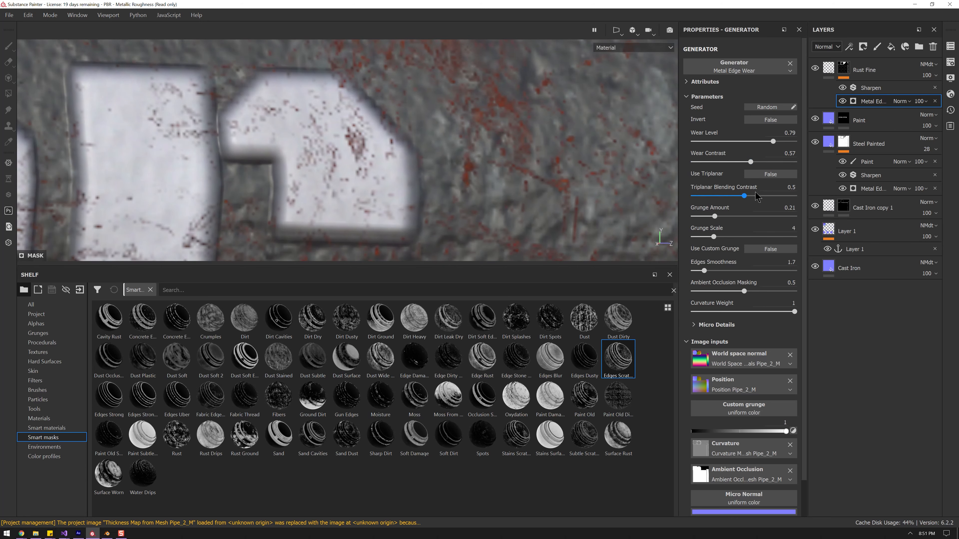
Examine the scratched rust over the lettering and along the pipe's surface and edges
alt+right_drag(546, 158, 409, 153)
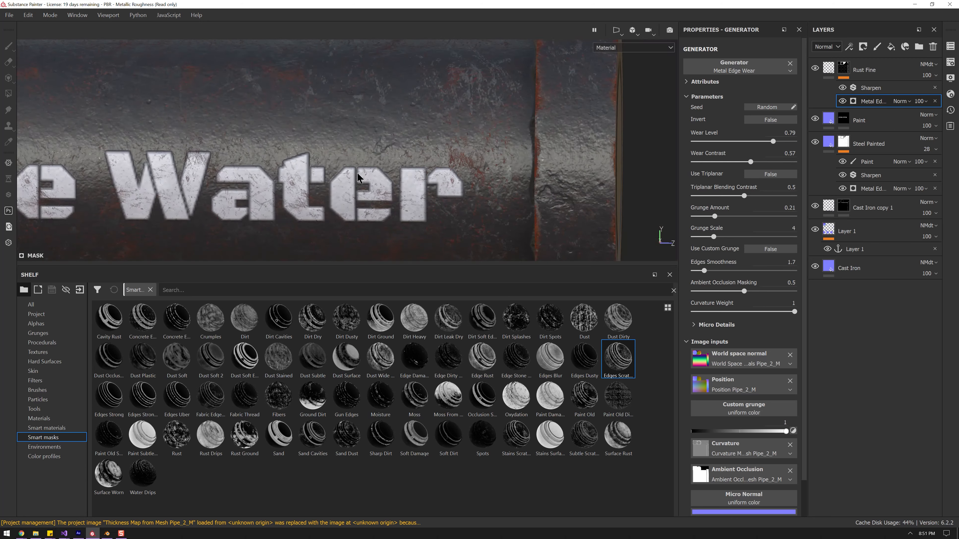
alt+drag(409, 152, 445, 166)
alt+right_drag(446, 166, 351, 178)
alt+middle_drag(352, 178, 472, 153)
mouse_move(472, 153)
alt+mouse_down()
mouse_move(458, 159)
mouse_move(480, 157)
alt+mouse_up()
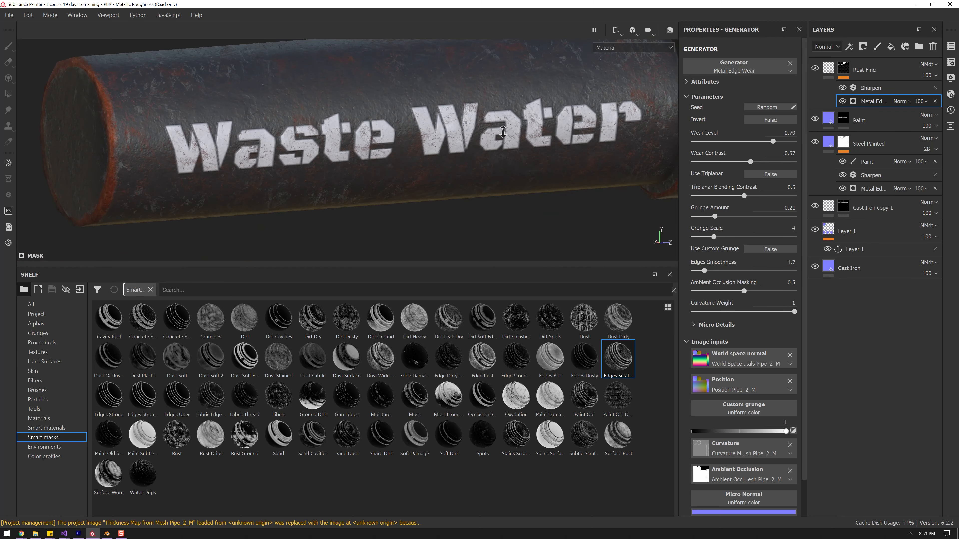
alt+right_drag(480, 156, 543, 164)
alt+middle_drag(543, 164, 541, 189)
alt+drag(541, 188, 506, 186)
Lower the Rust Fine material's Height Position to 0.48 in its technical parameters
click(828, 73)
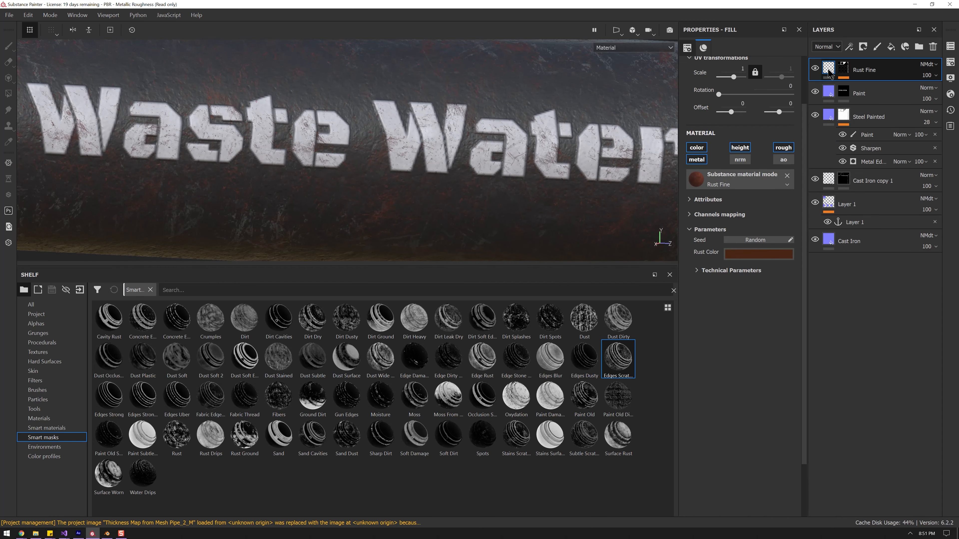
click(720, 272)
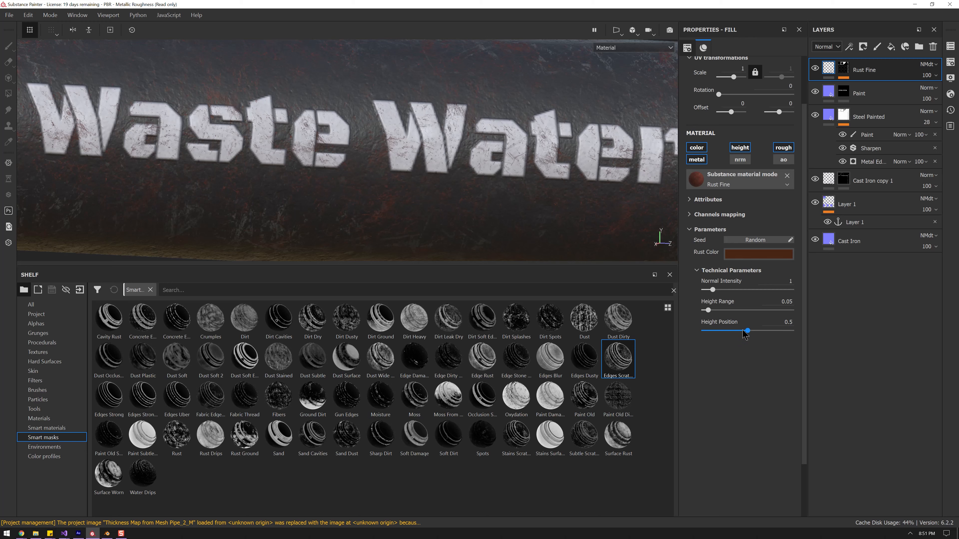
drag(743, 336, 743, 336)
scroll(446, 203, up, 5)
scroll(446, 203, down, 5)
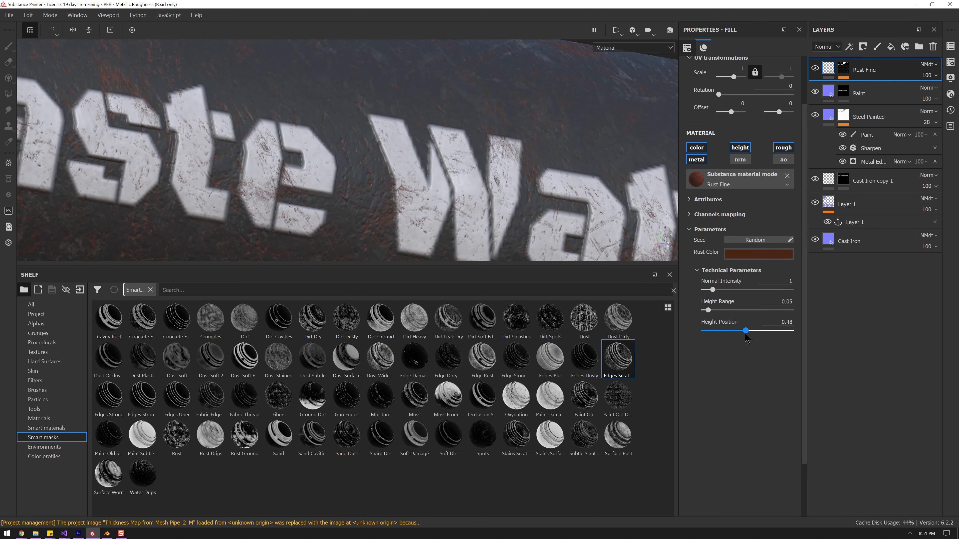
Move the Rust Fine layer below the Paint layer and check the lettering against the rust
alt+drag(615, 207, 497, 180)
alt+middle_drag(497, 180, 357, 139)
scroll(356, 139, down, 4)
alt+drag(443, 80, 503, 126)
alt+middle_drag(503, 127, 548, 178)
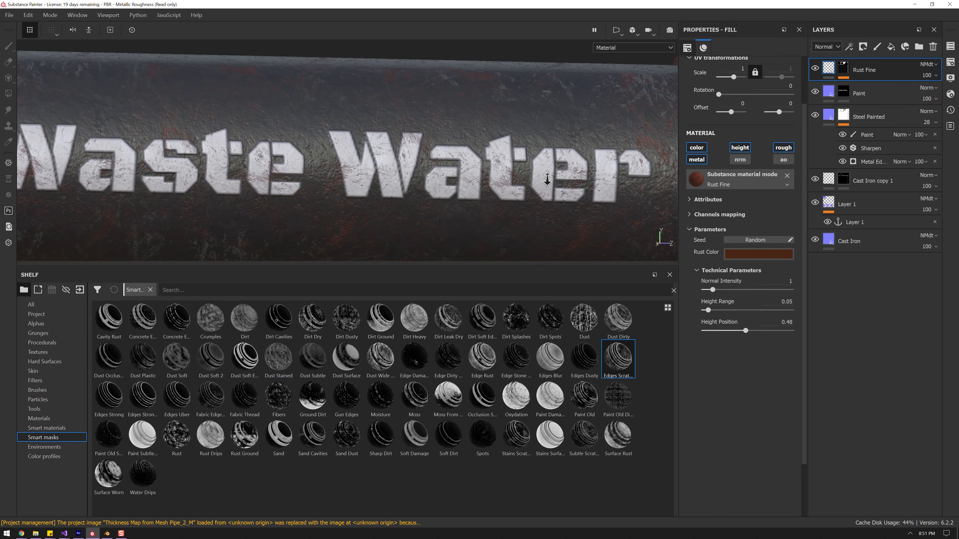
scroll(529, 148, down, 3)
drag(890, 78, 891, 98)
mouse_move(391, 133)
alt+mouse_down()
mouse_move(435, 150)
mouse_move(398, 141)
alt+mouse_up()
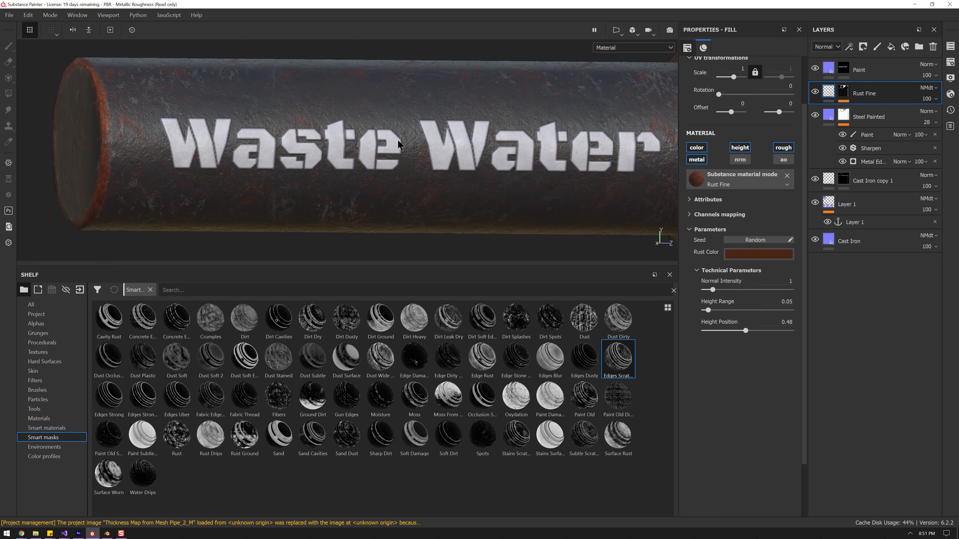
scroll(513, 166, up, 5)
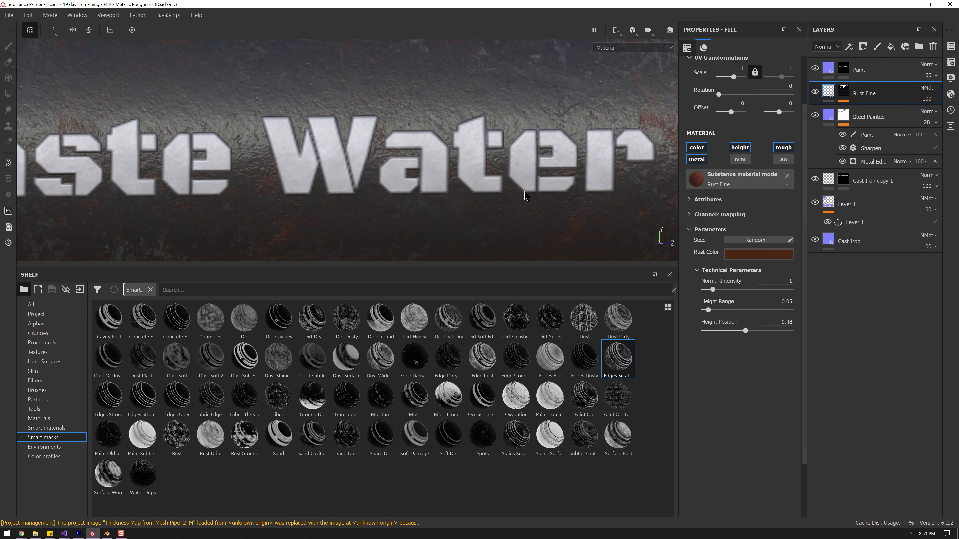
scroll(499, 172, down, 2)
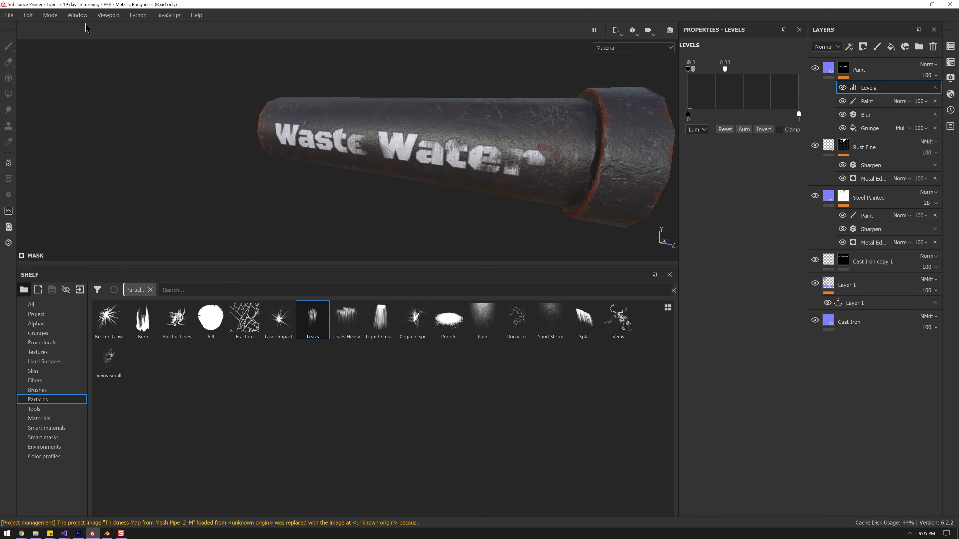
Review the texture export list and settings, and export the Pipe_2_GrayWaste texture set
click(8, 17)
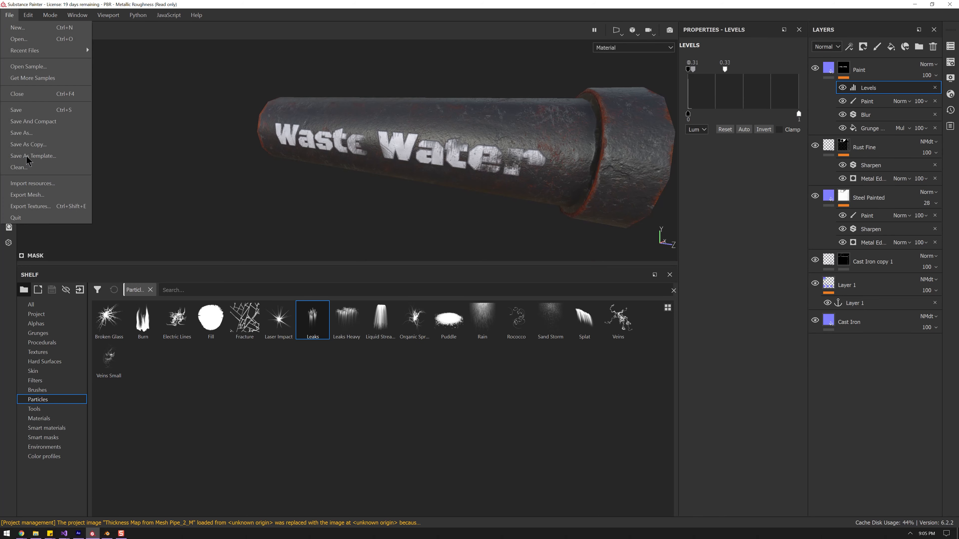
click(41, 207)
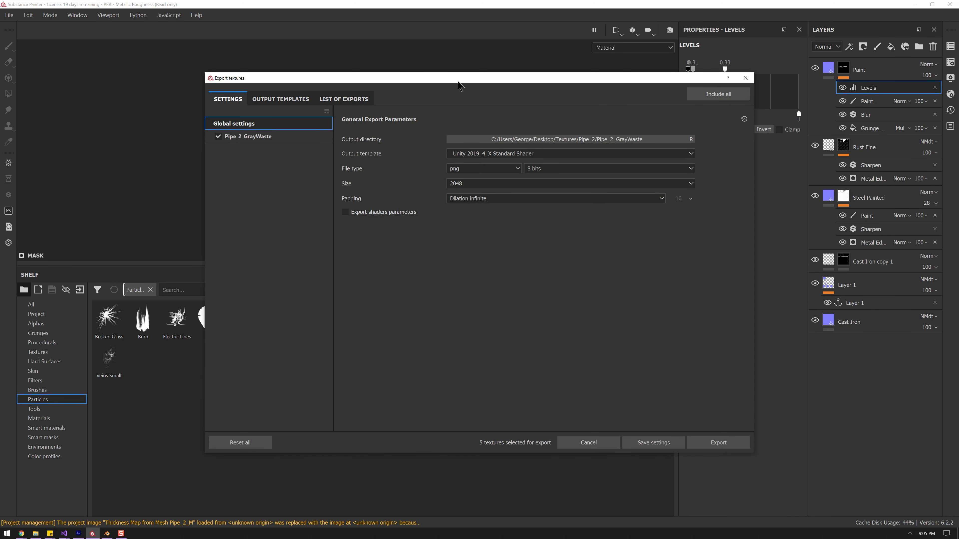
drag(458, 85, 423, 90)
click(328, 106)
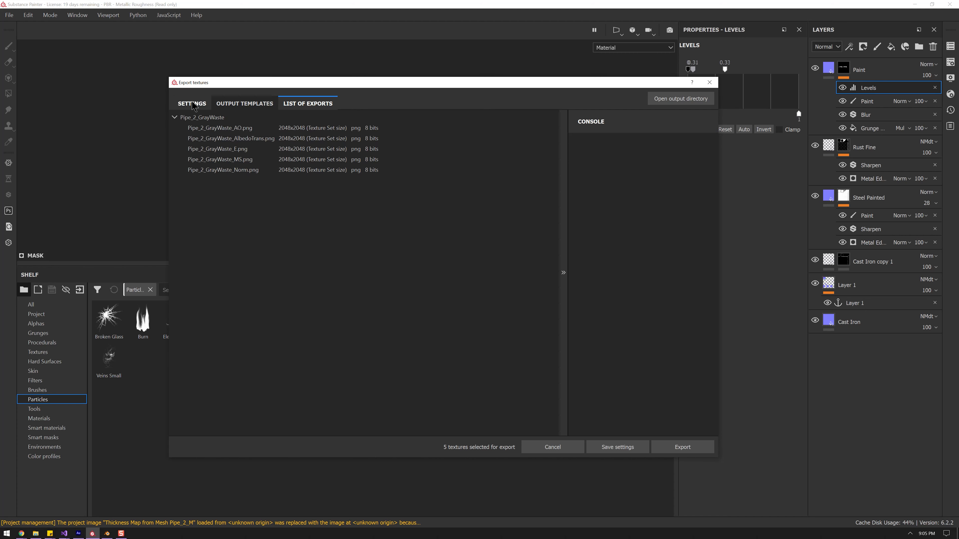
click(195, 105)
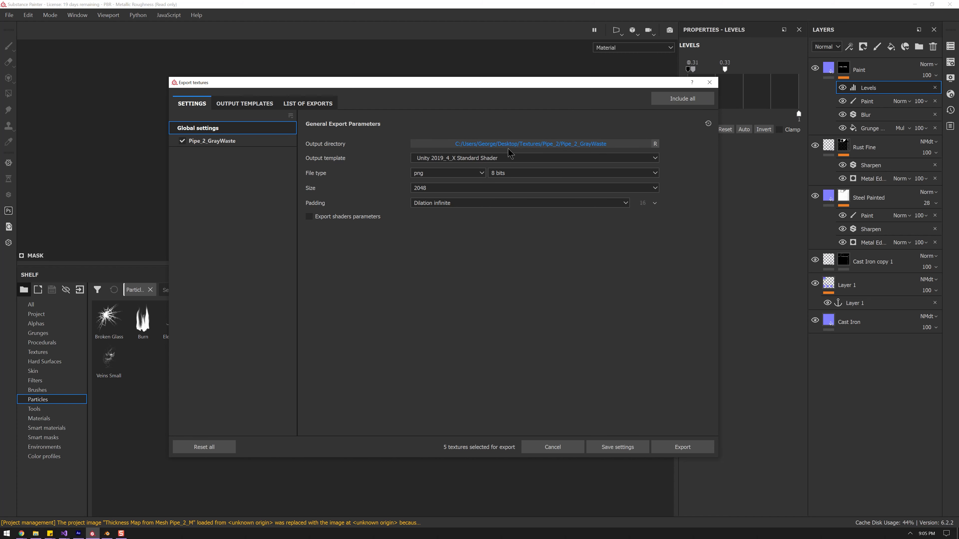
click(682, 447)
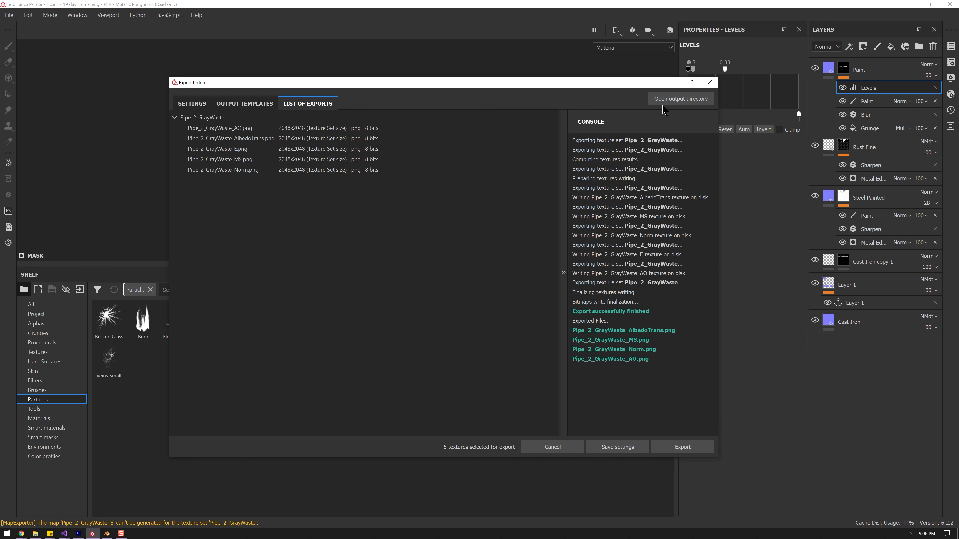
View the exported Pipe_2_GrayWaste maps from the output directory, from AlbedoTrans to Norm, and close the texture export
click(659, 99)
double_click(486, 143)
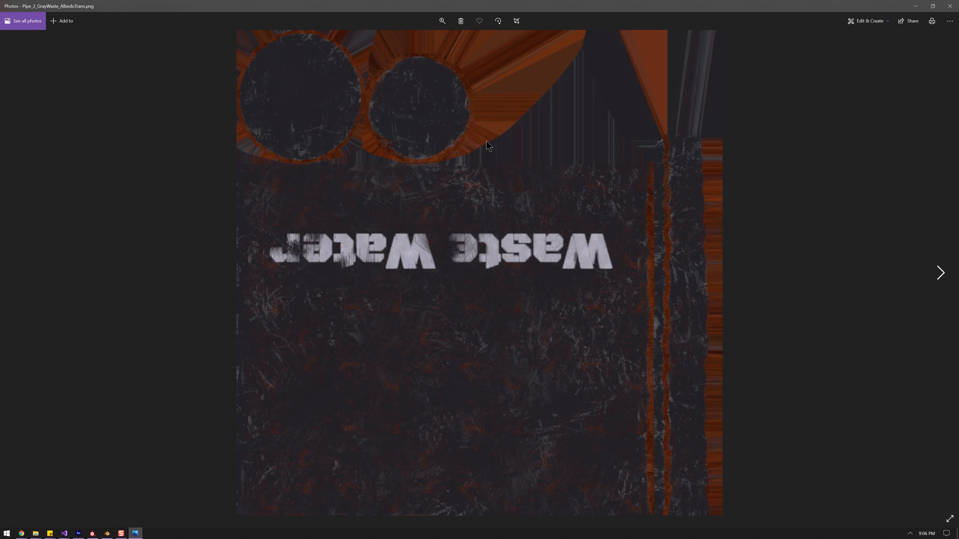
key(Right)
key(Right)
key(Right)
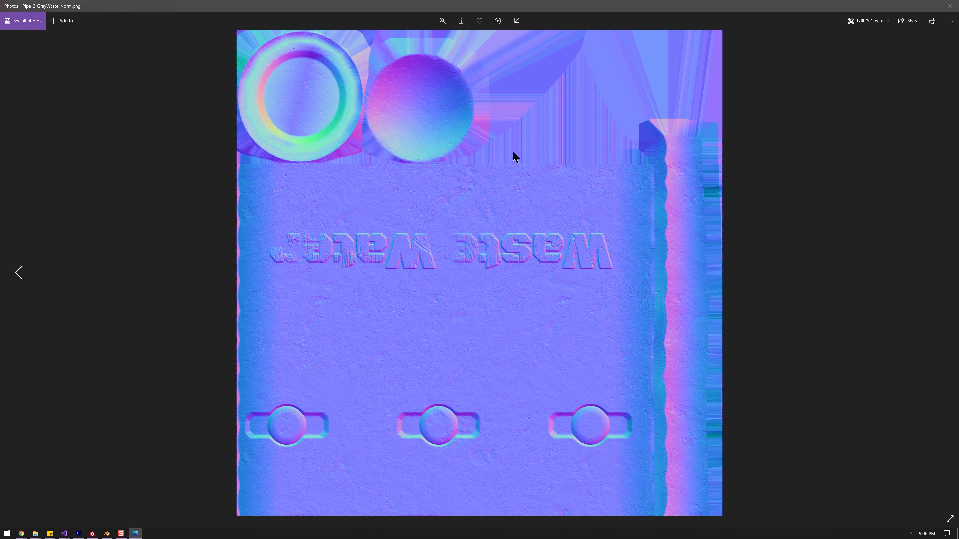
click(955, 7)
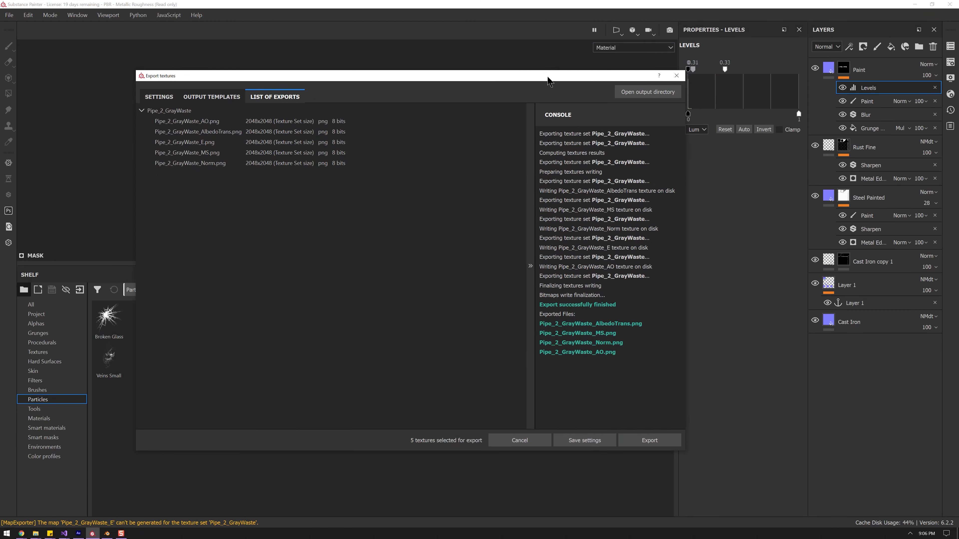
key(Escape)
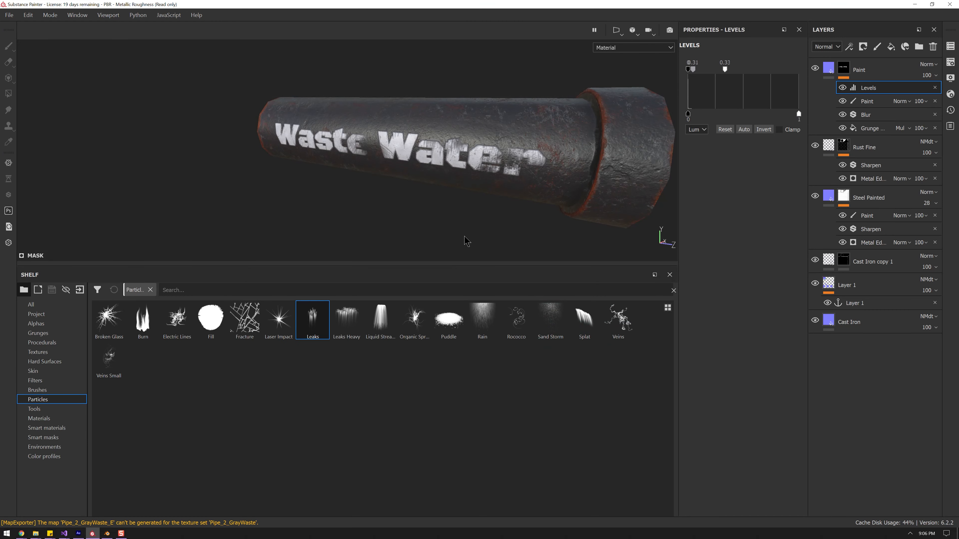
Save the project as Pipe_2 in the Painter folder within Desktop/Substance
alt+drag(481, 174, 450, 212)
click(9, 15)
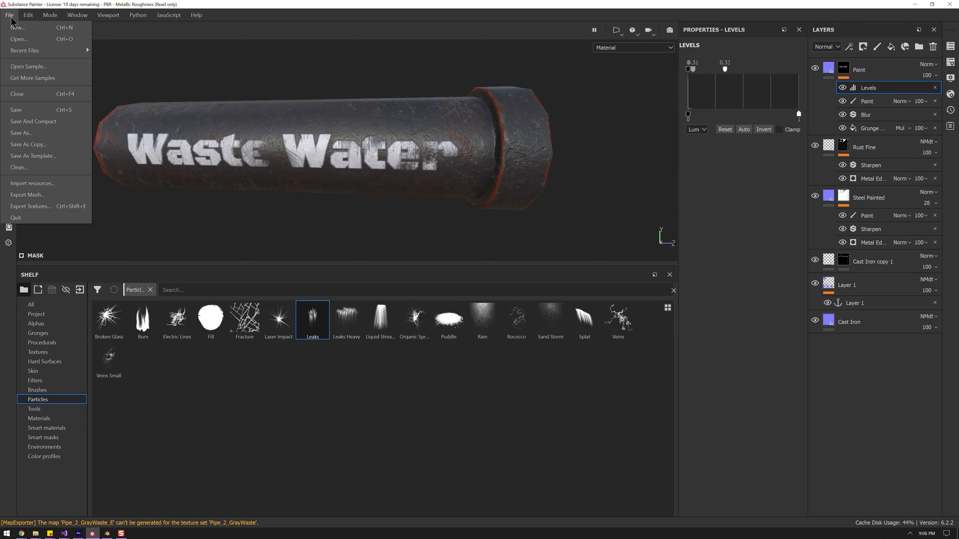
click(23, 123)
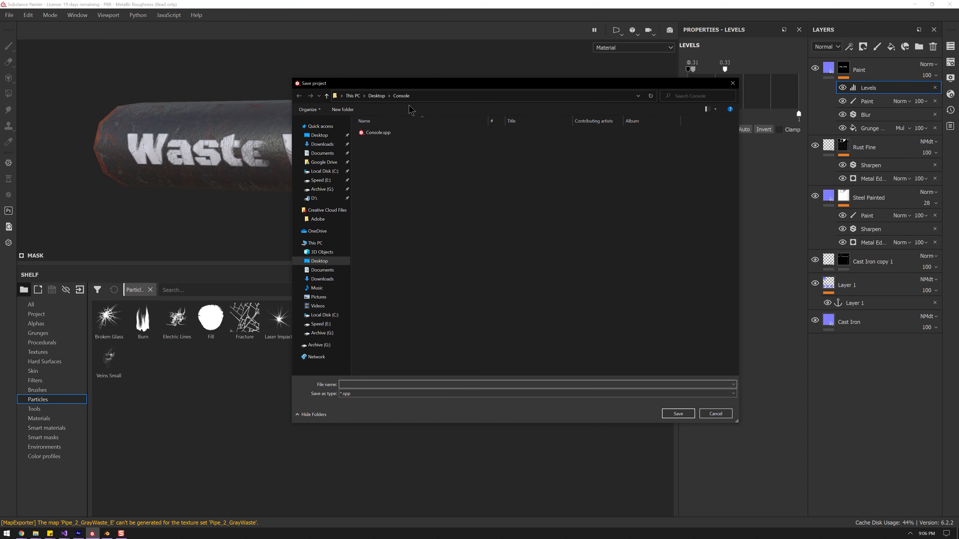
click(382, 98)
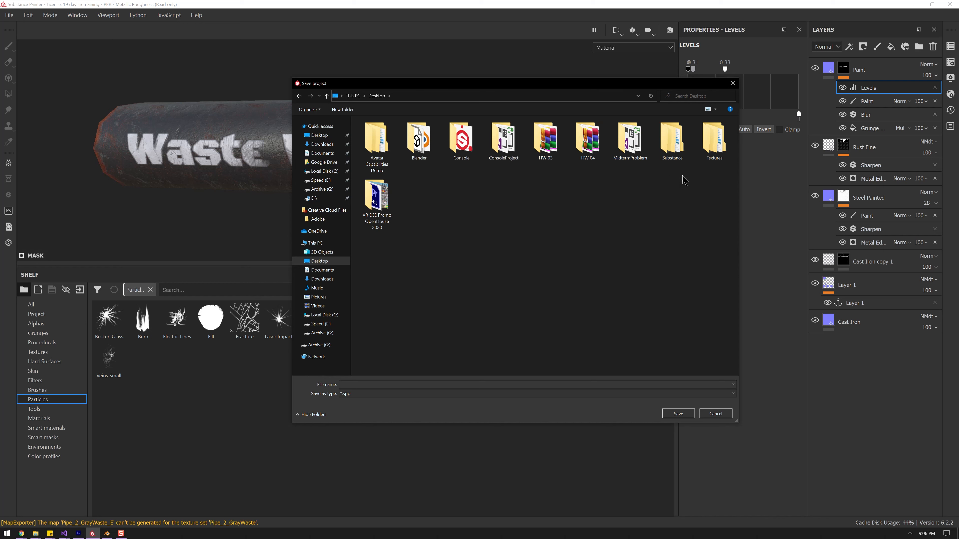
double_click(672, 141)
double_click(391, 139)
click(399, 386)
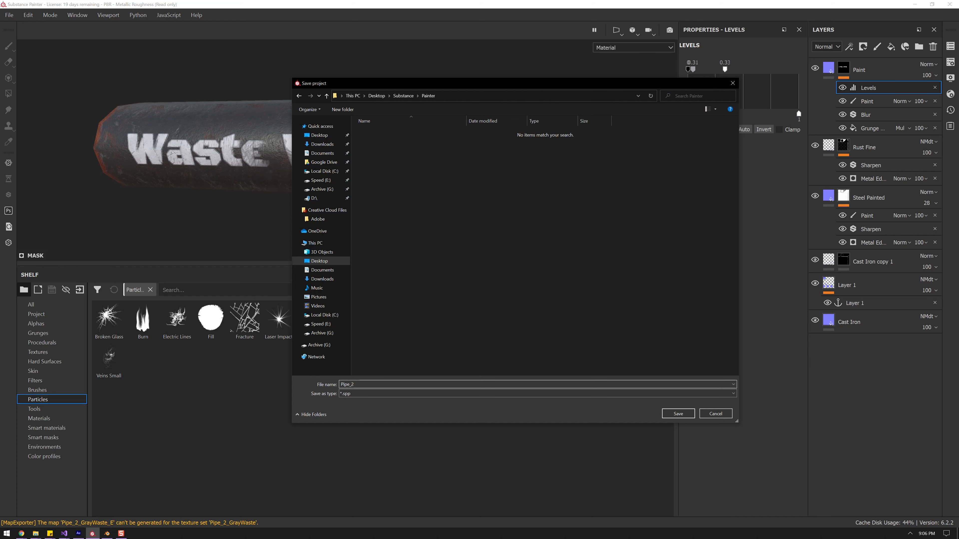
key(Return)
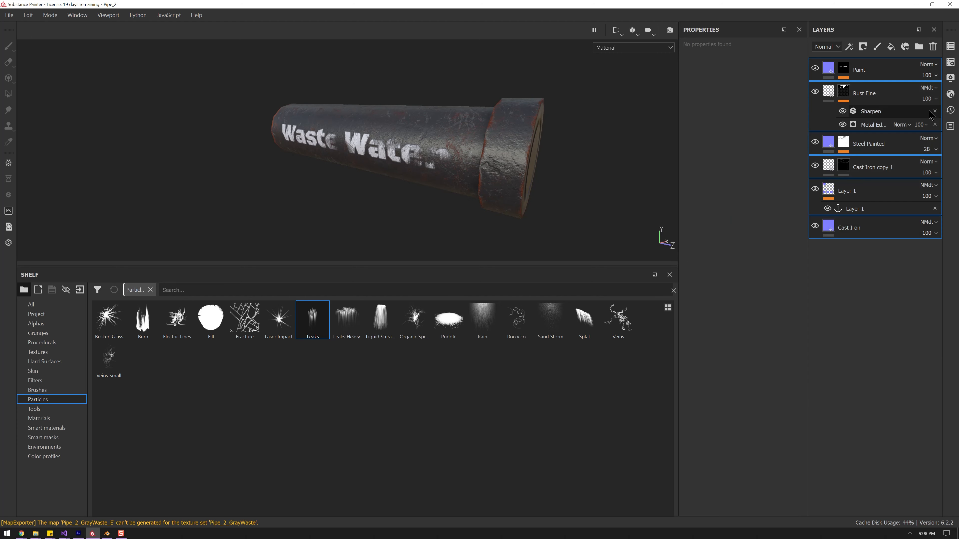
Create a layer folder named Pipe_2_WasteWater and move all layers from Paint down to Cast Iron into it
click(918, 46)
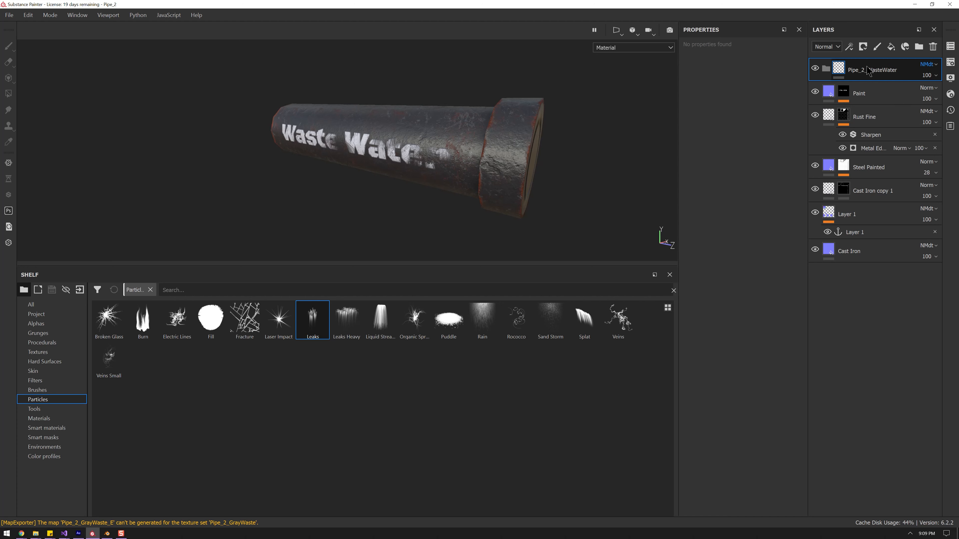
click(849, 251)
shift+click(858, 94)
drag(858, 93, 880, 70)
Create a smart material from the Pipe_2_WasteWater folder and locate it among the shelf's smart materials
right_click(881, 72)
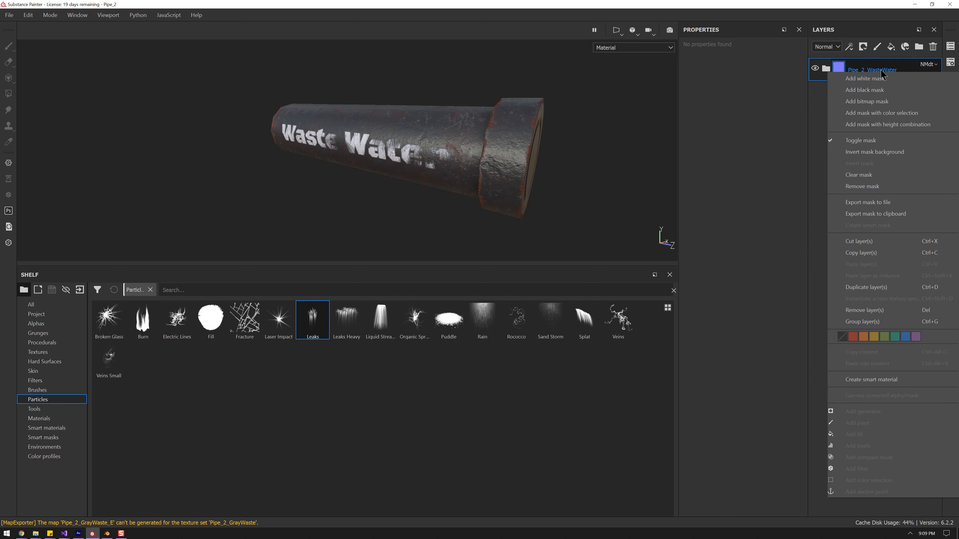
click(866, 381)
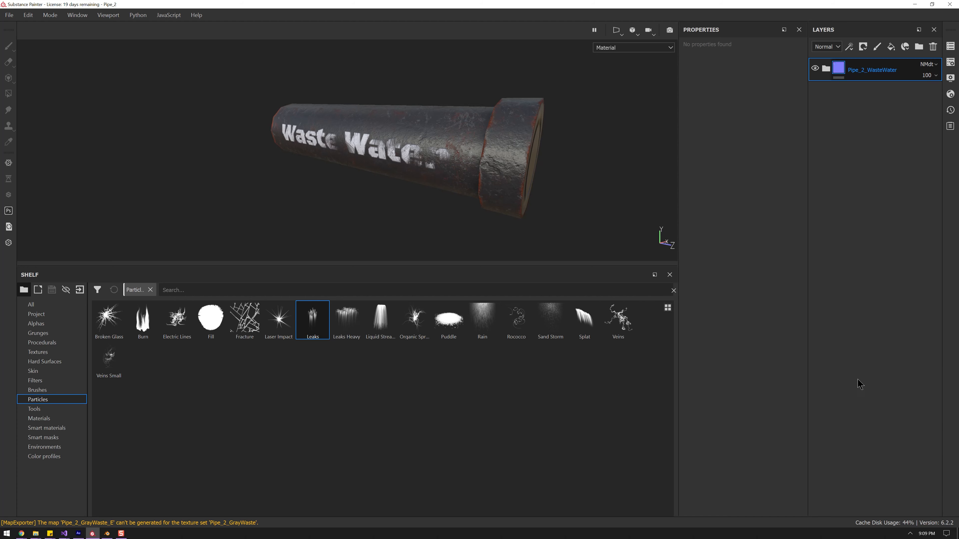
click(54, 429)
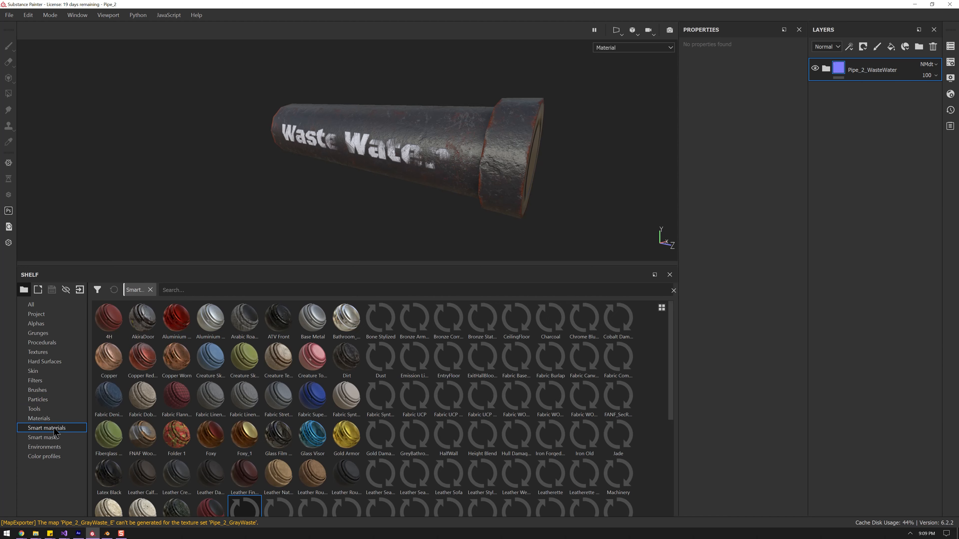
scroll(257, 480, down, 4)
mouse_move(244, 346)
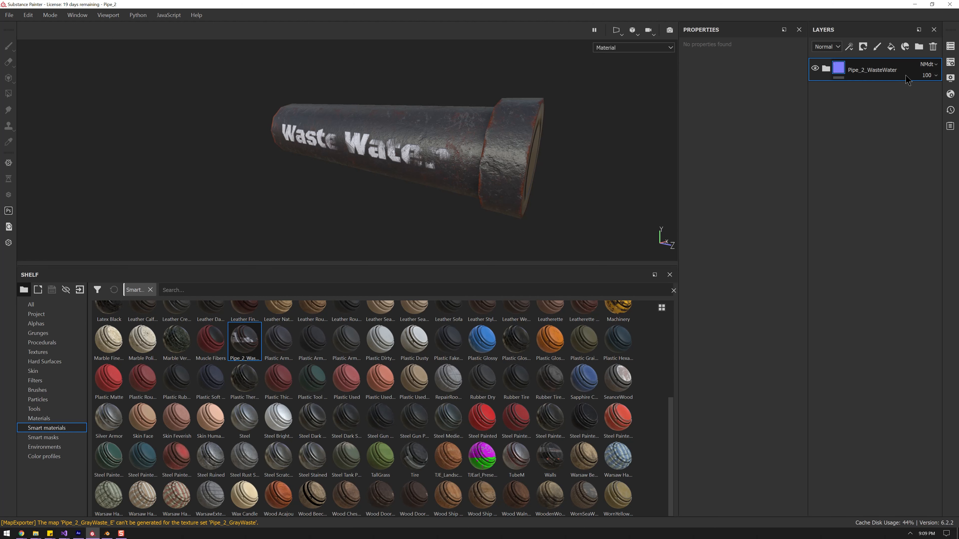
Paste a copy of the Pipe_2_WasteWater folder into the layer stack and collapse both folders
click(826, 69)
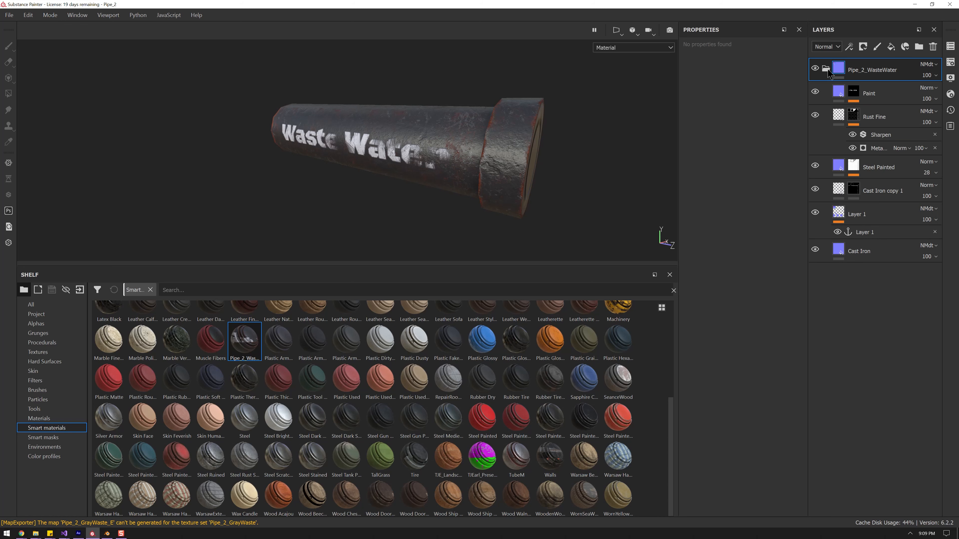
key(ctrl+v)
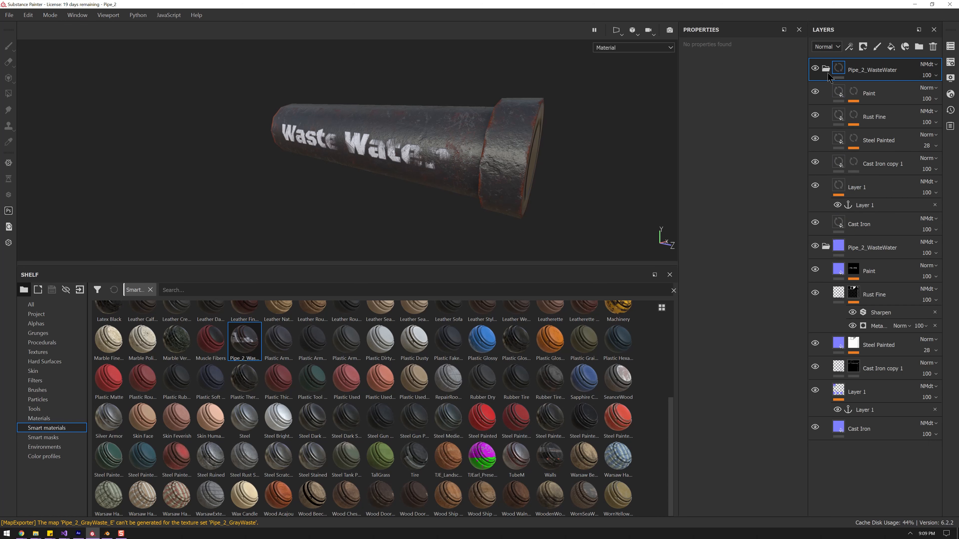
click(826, 69)
click(826, 90)
Rename the copied folder above the original as Pipe_2_WasteWater_Red
double_click(877, 70)
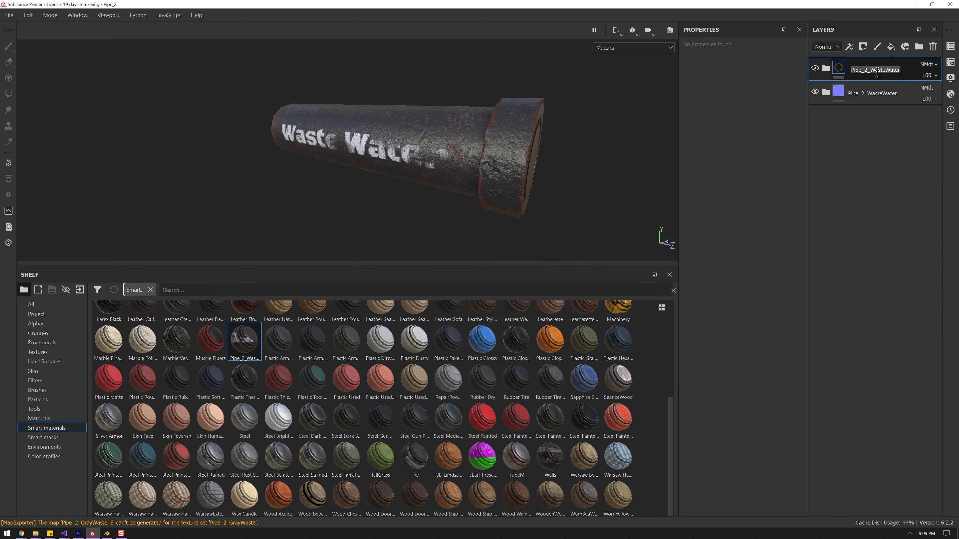
click(906, 72)
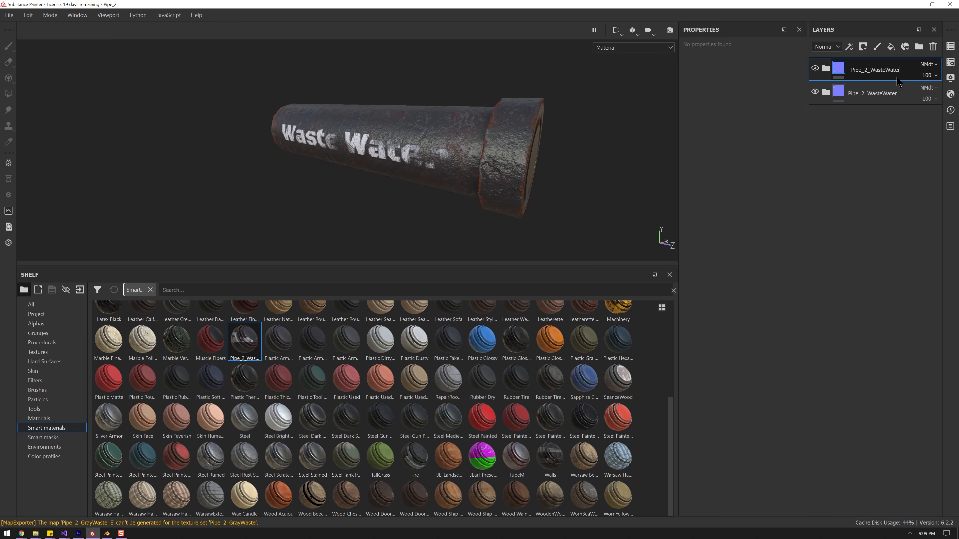
key(alt+Tab)
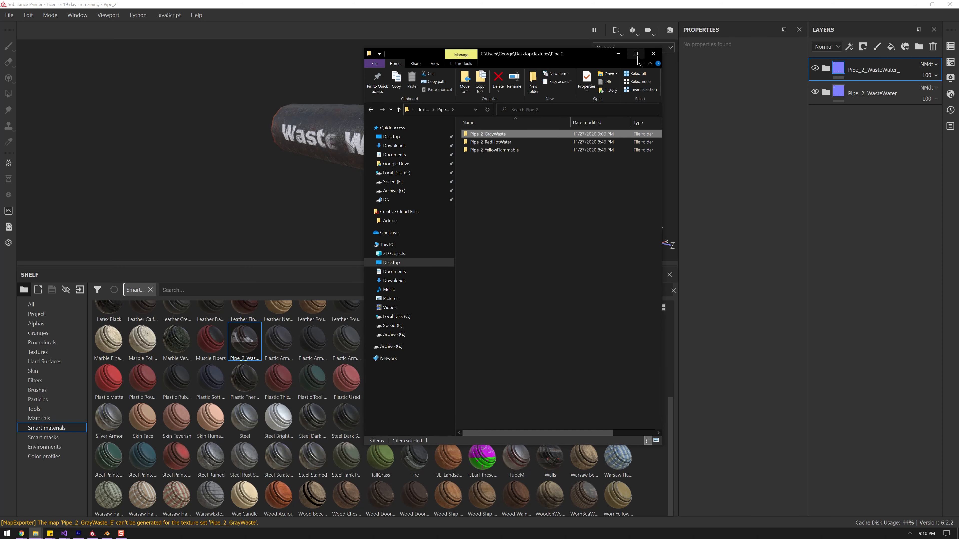
click(623, 54)
double_click(894, 71)
click(905, 72)
text(R)
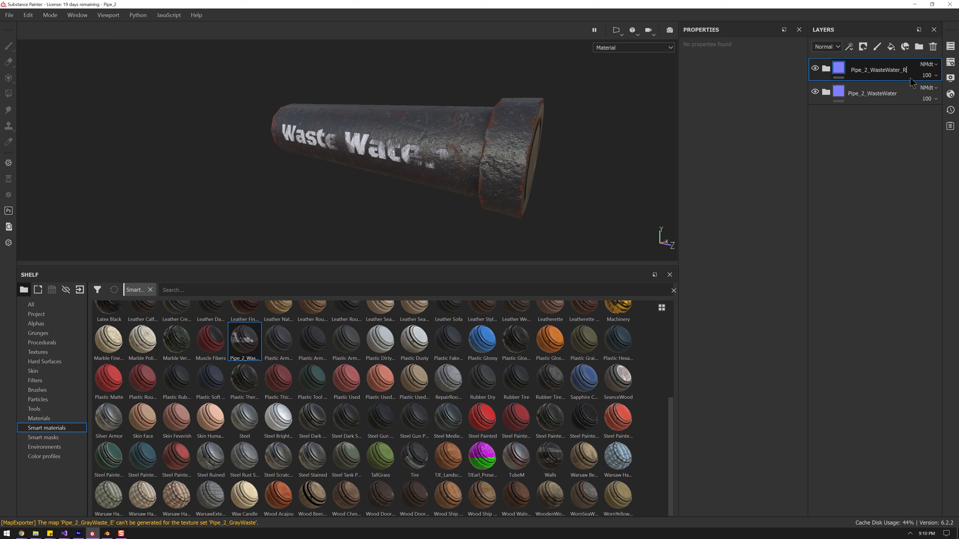
text(ed)
key(Return)
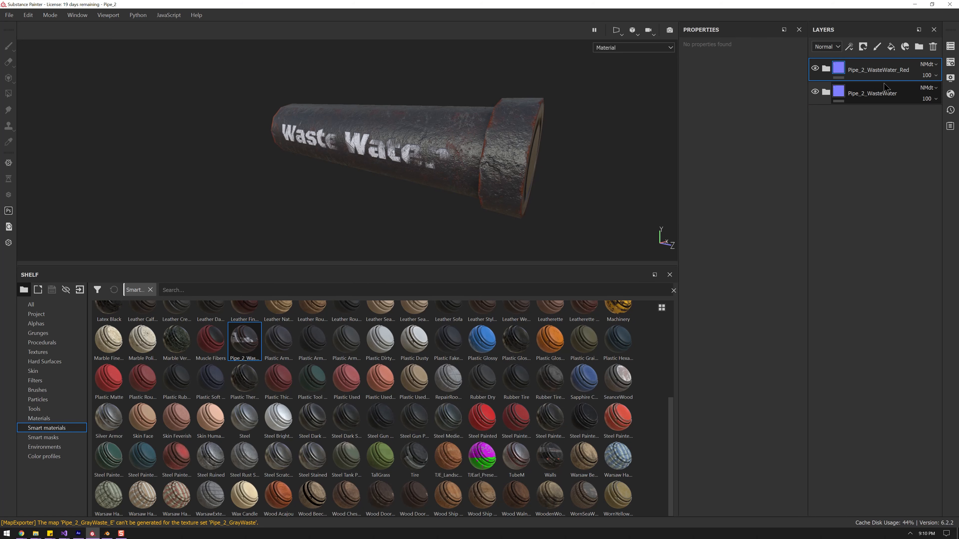
Paste another copy of the pipe folder and rename it Pipe_2_WasteWater_Yellow
key(ctrl+v)
double_click(885, 72)
text(_Y)
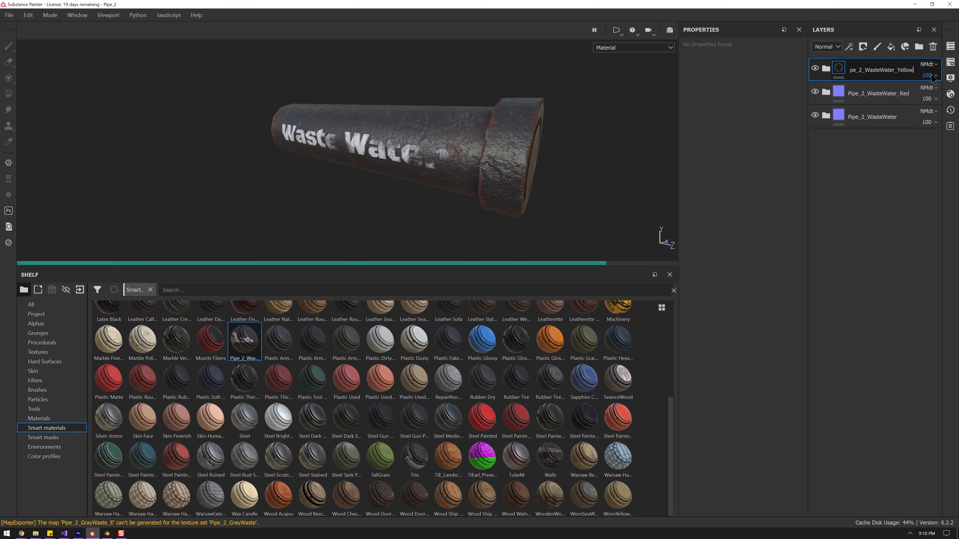
key(Return)
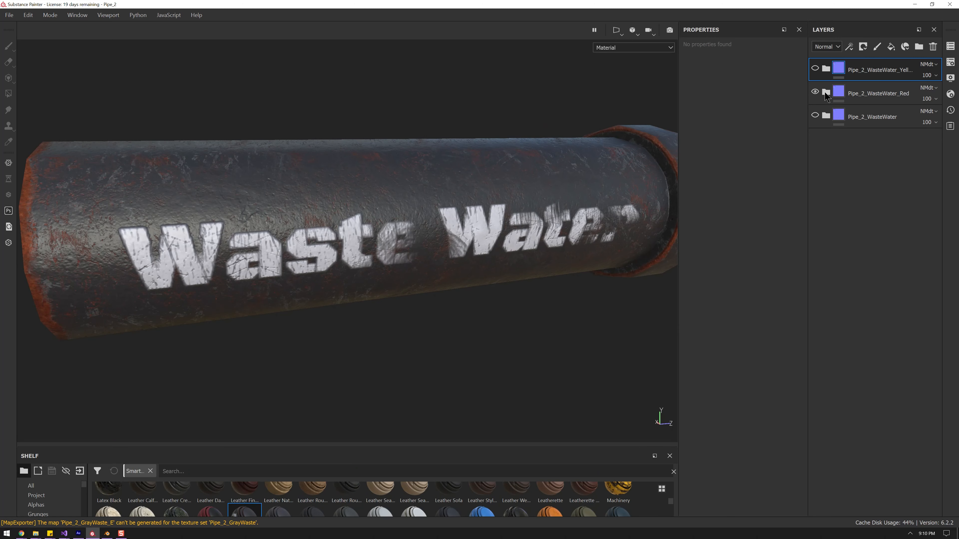
In the Pipe_2_WasteWater_Red folder, change the Steel Painted layer's Paint Color to dark red
click(825, 93)
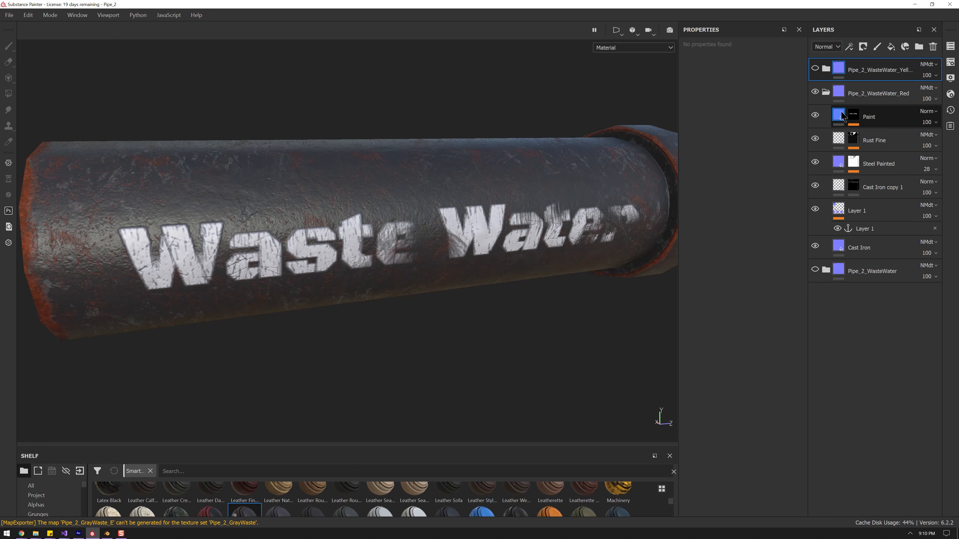
click(839, 246)
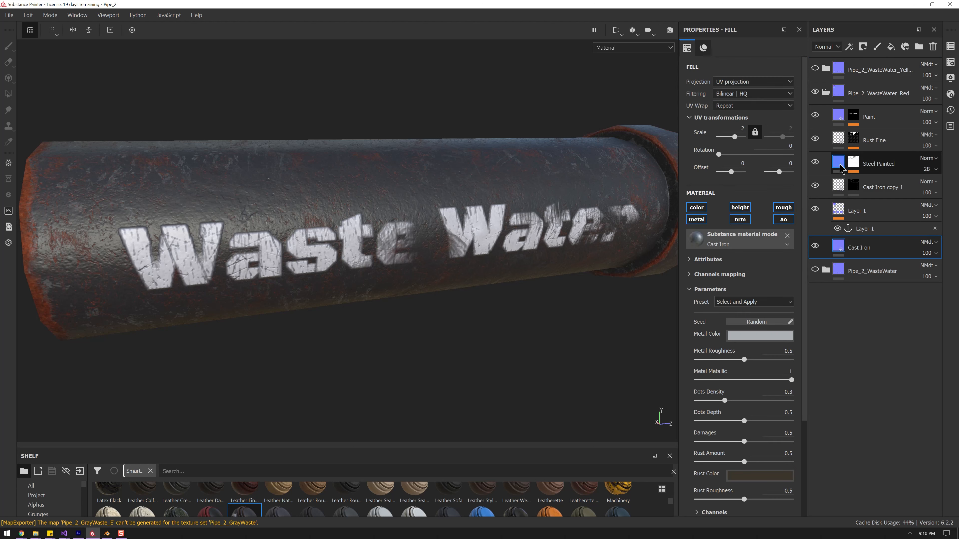
click(840, 168)
click(756, 313)
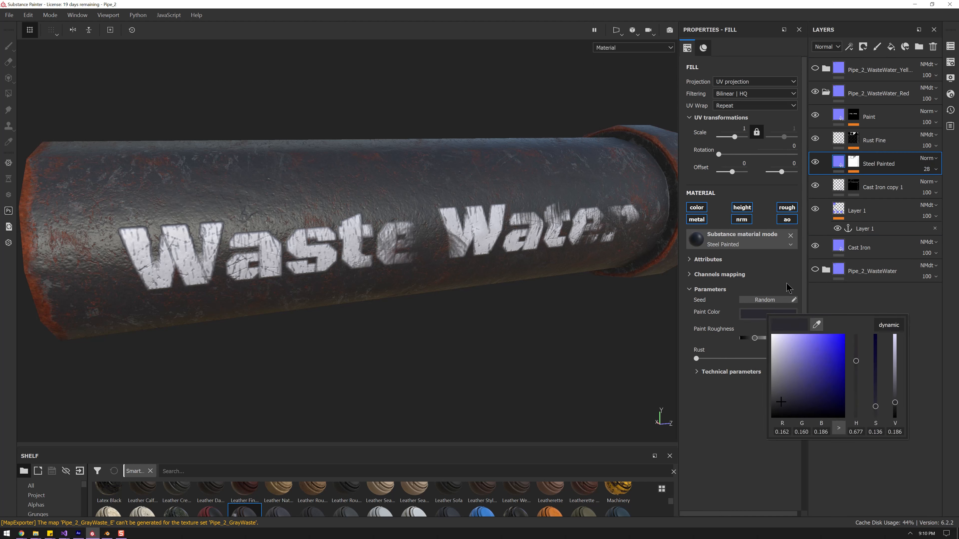
mouse_move(858, 374)
mouse_down()
mouse_move(856, 416)
mouse_move(825, 384)
mouse_up()
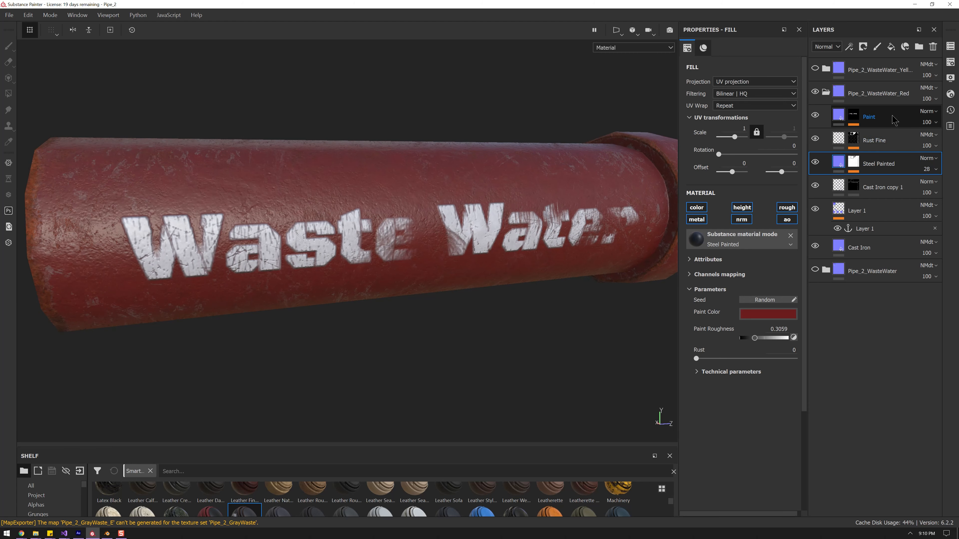
Change the red folder's Paint layer to a pale yellow-green Paint Color and set its Rust to 0.08
click(841, 117)
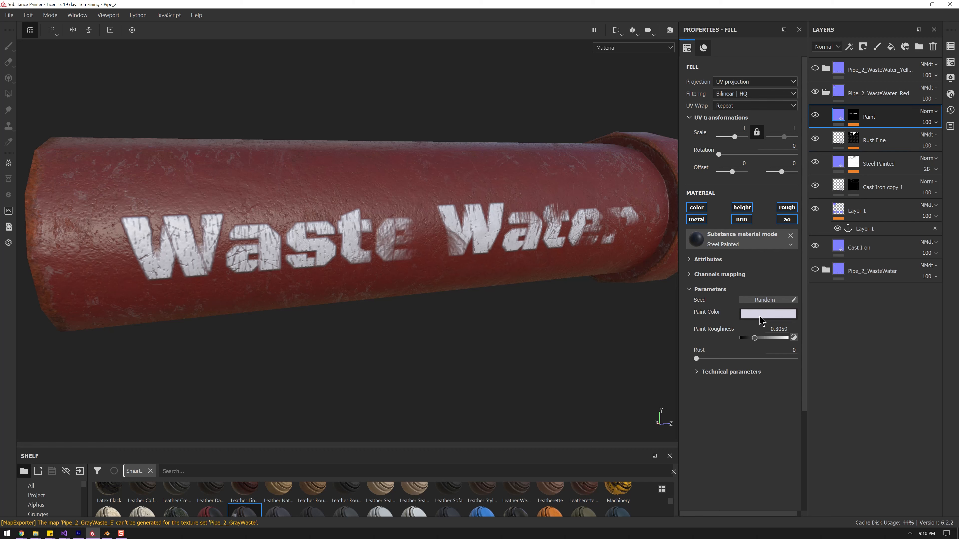
click(760, 316)
mouse_move(852, 382)
mouse_down()
mouse_move(853, 411)
mouse_move(828, 379)
mouse_move(818, 387)
mouse_move(824, 383)
mouse_up()
drag(850, 408, 850, 405)
click(793, 356)
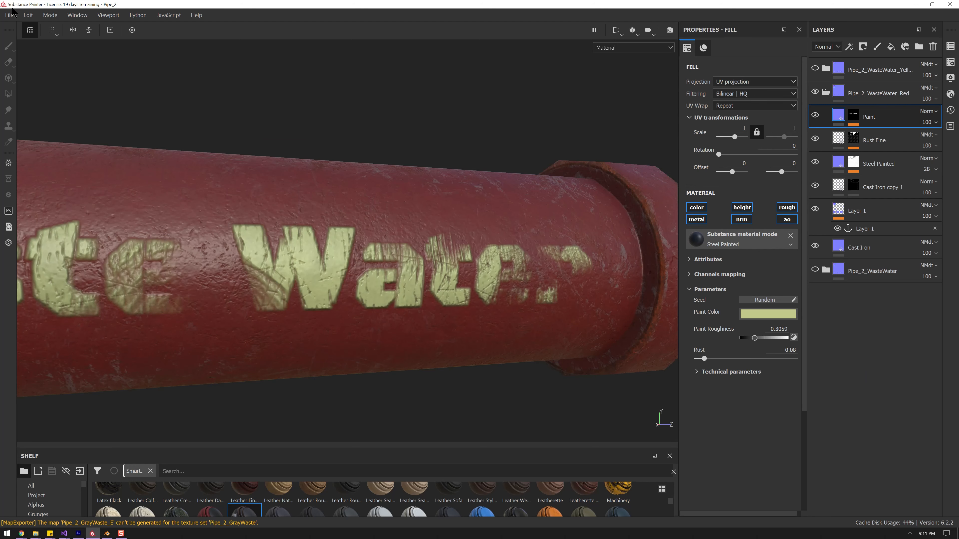
Set the texture export's output directory to the Pipe_2_RedHotWater folder inside Textures/Pipe_2
click(9, 14)
click(39, 210)
drag(407, 74, 460, 76)
click(664, 139)
click(391, 102)
double_click(355, 147)
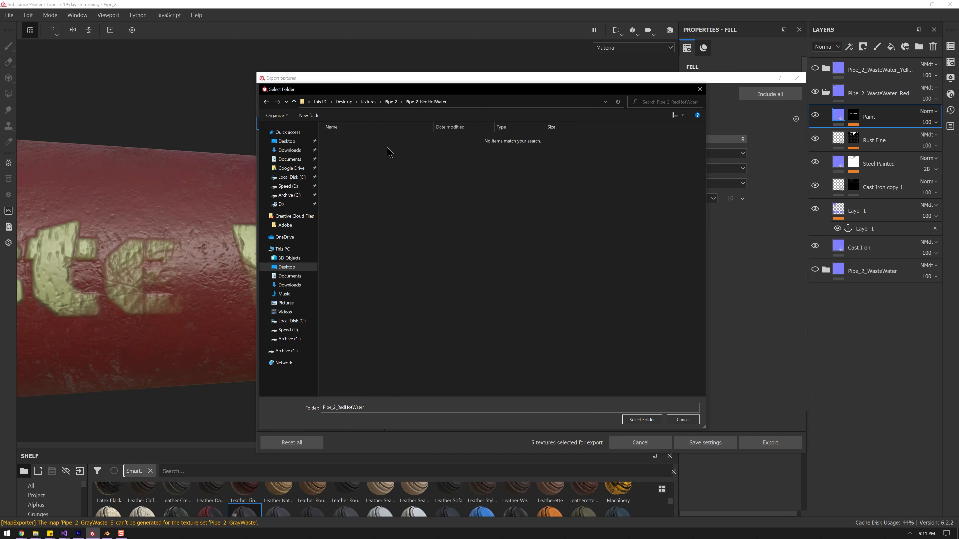
click(658, 421)
click(756, 451)
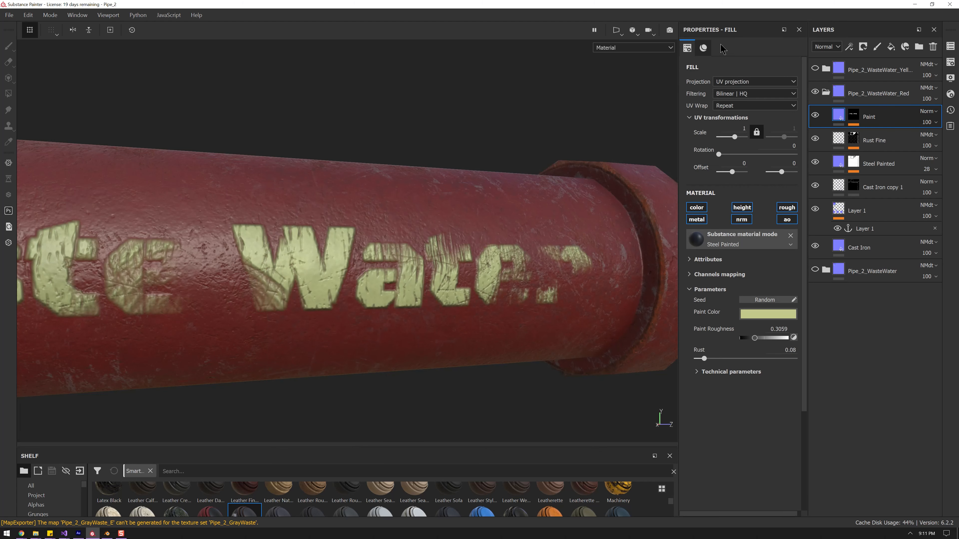
Rename the active texture set as Pipe_2_RedHotWater
click(949, 56)
double_click(819, 77)
text(Pipe_2_RedHotWater)
key(Return)
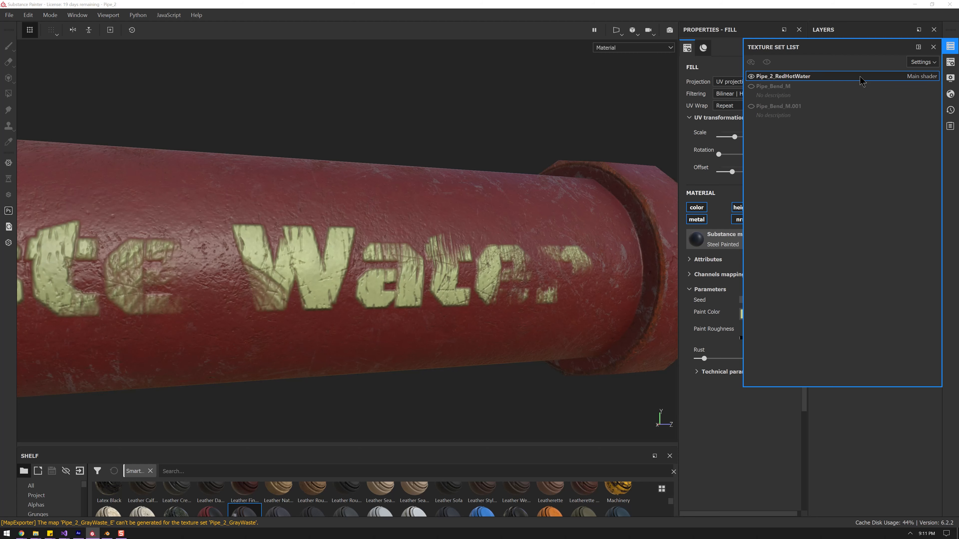
Erase the "Waste Water" lettering from the Paint layer's mask in the red folder
click(854, 121)
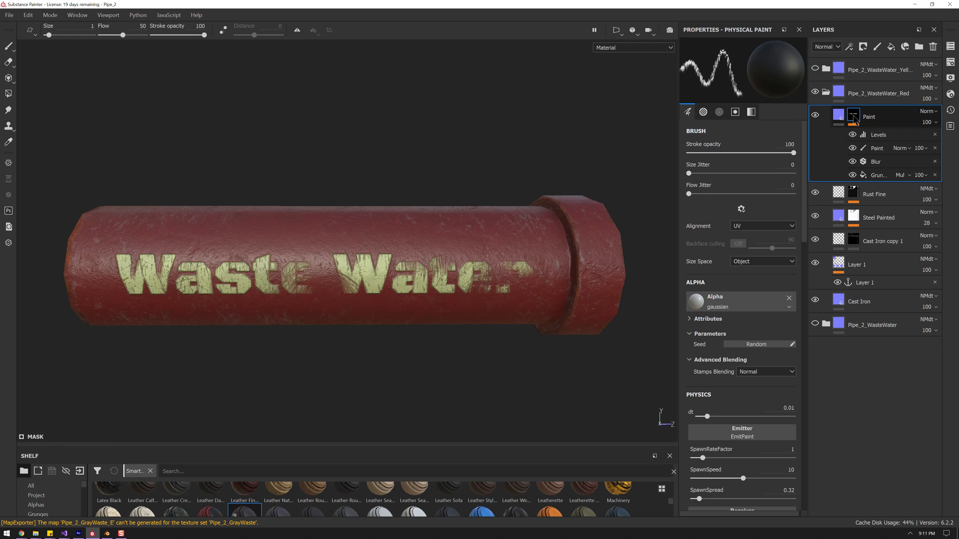
key(e)
drag(125, 260, 150, 286)
drag(121, 257, 165, 257)
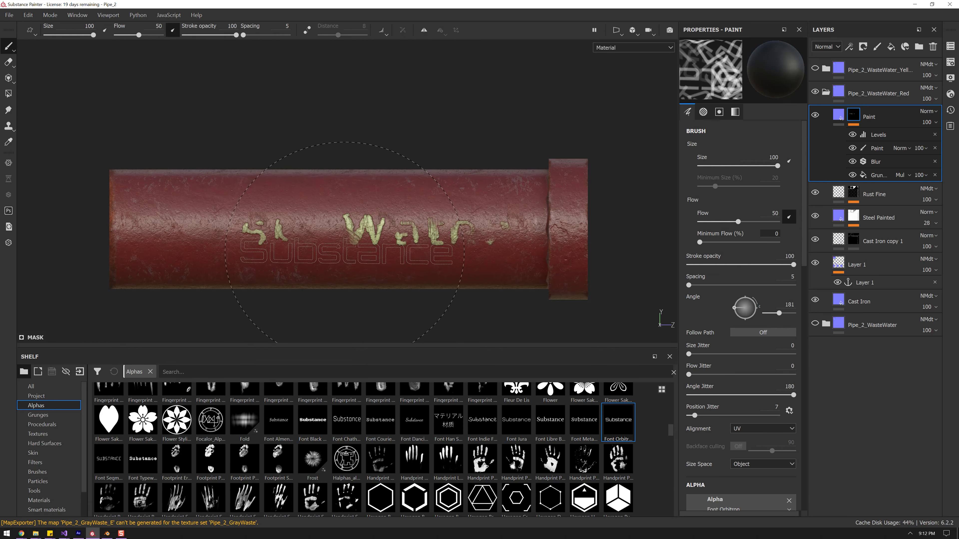
Set the Font Orbitron alpha's text to "Hot Water" and the brush's Size Space to Texture
scroll(755, 302, down, 6)
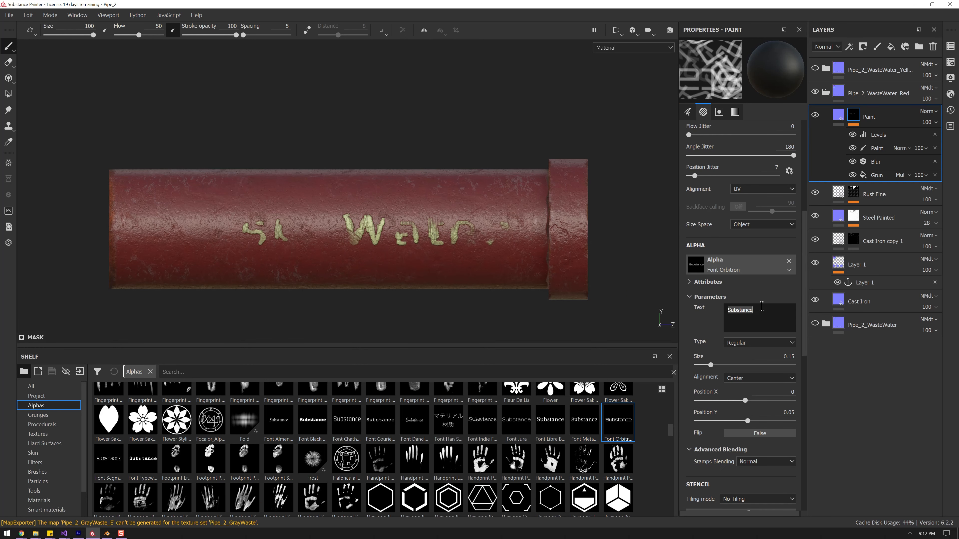
text(Hot Water)
click(752, 225)
click(746, 245)
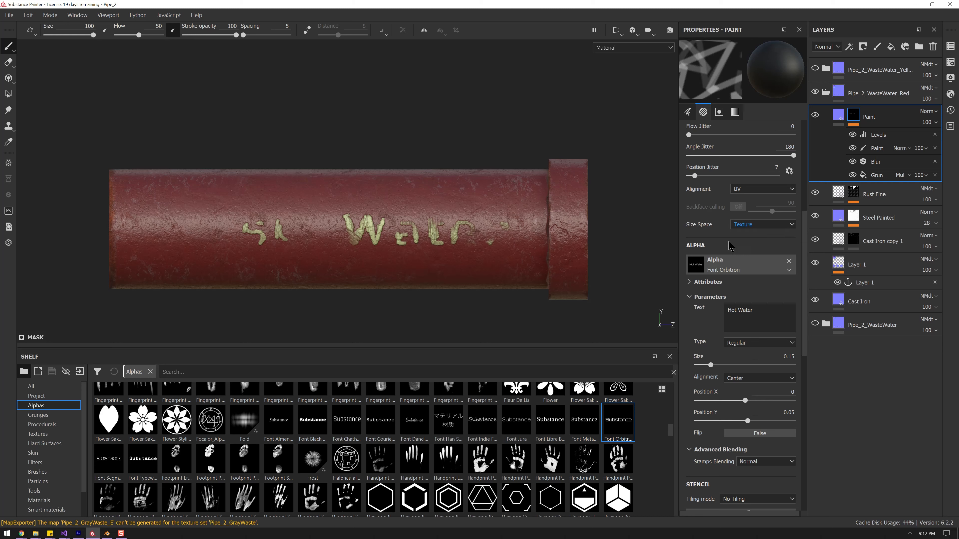
Reduce the brush size to 63.67 and set the "Hot Water" alpha's font type to Bold
key(bracketleft)
key(bracketleft)
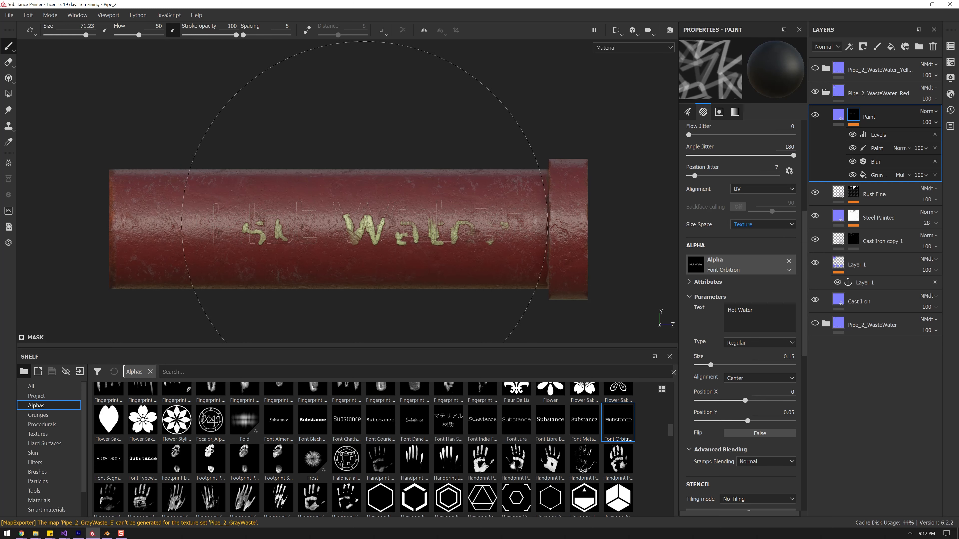
key(bracketleft)
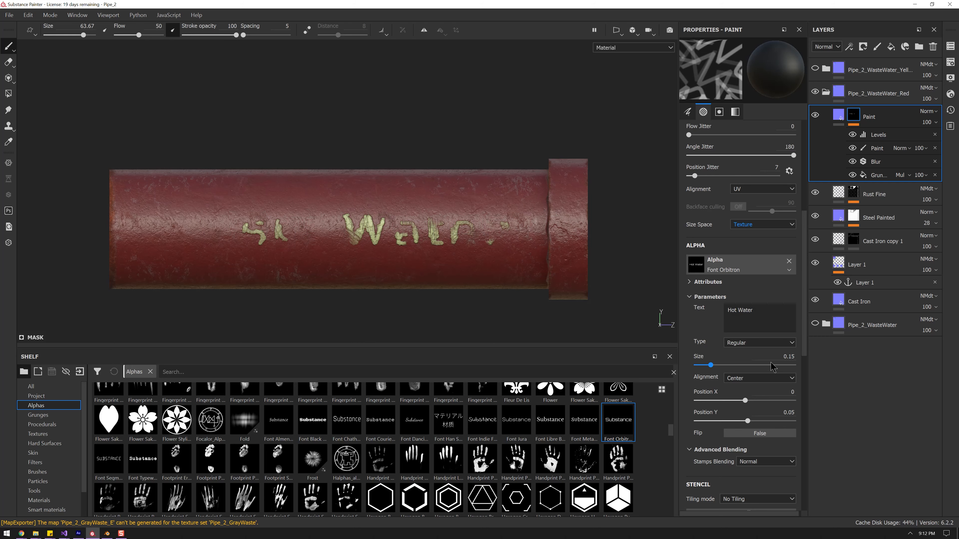
click(748, 343)
click(751, 360)
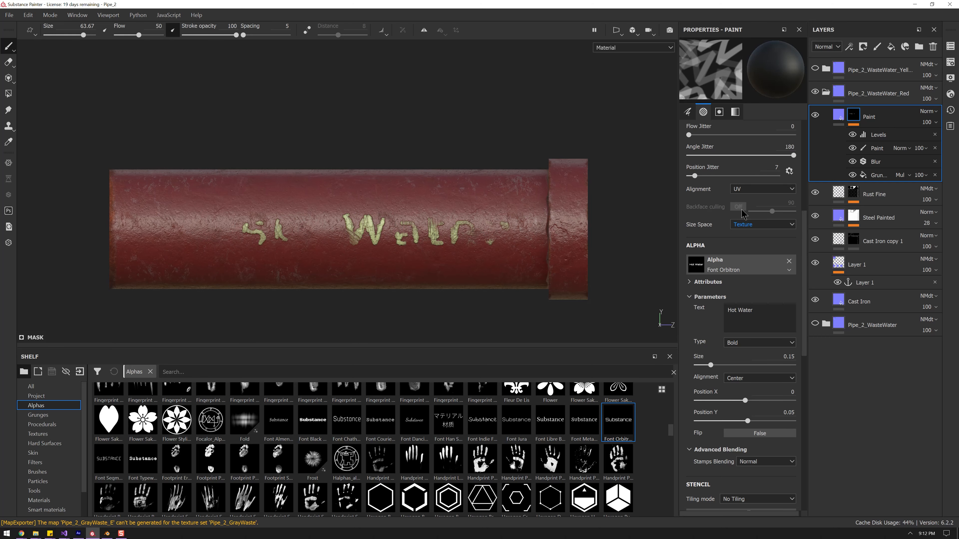
Zero the brush's Angle Jitter and Position Jitter, stamp "Hot Water" along the red pipe, and recolor the lettering pale cream
click(880, 149)
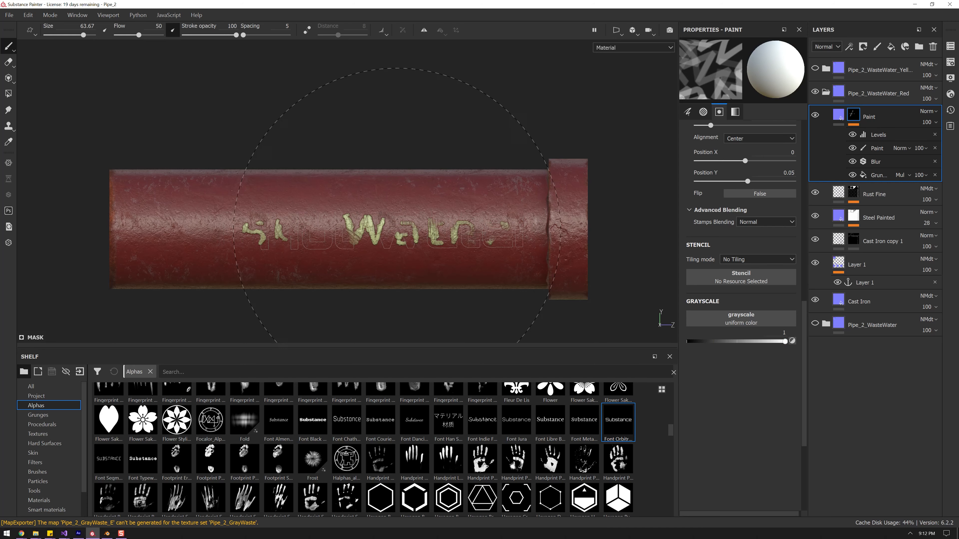
scroll(701, 299, up, 10)
mouse_move(741, 336)
mouse_down()
mouse_move(684, 336)
mouse_move(684, 355)
mouse_up()
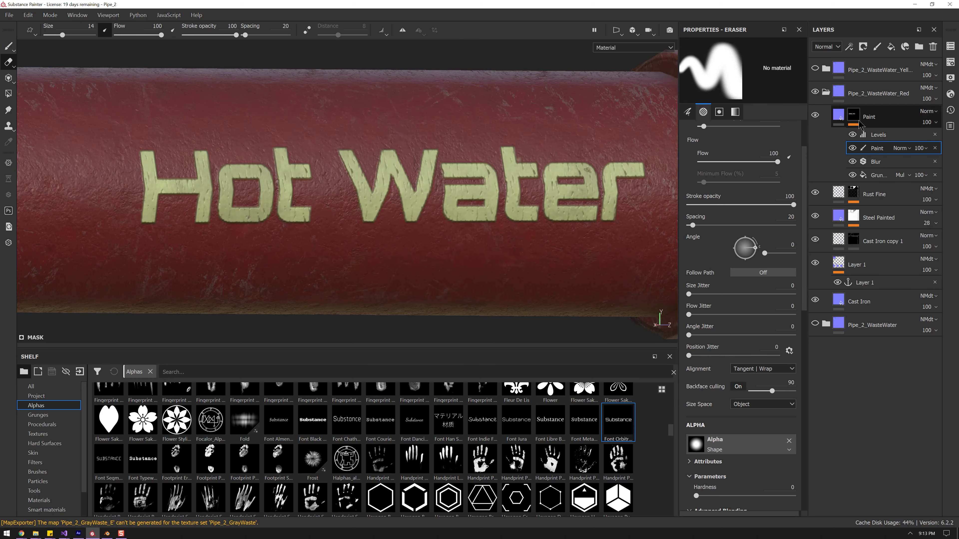
click(841, 118)
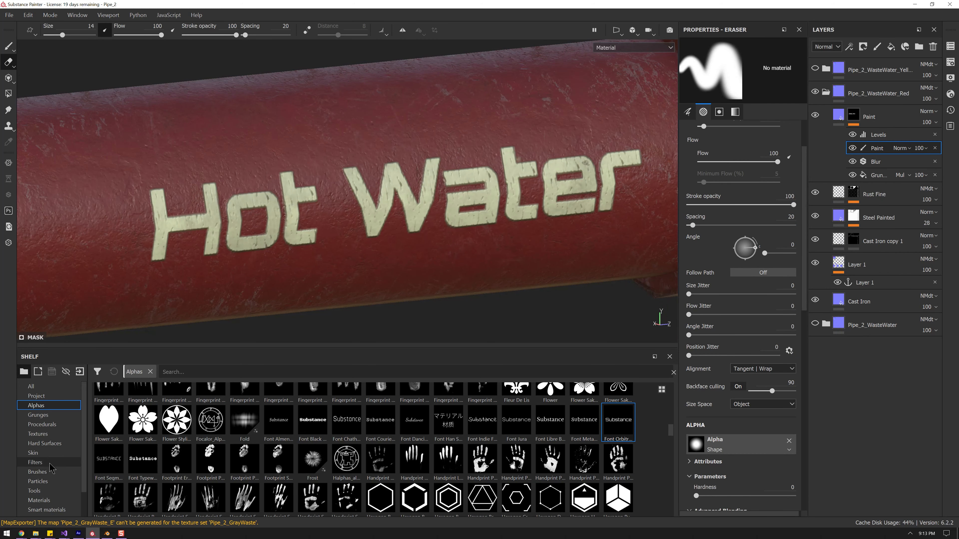
Set up a wear brush for the lettering mask with Kyle Brush Presets alpha 11, size 2.69 and grayscale 0
click(37, 472)
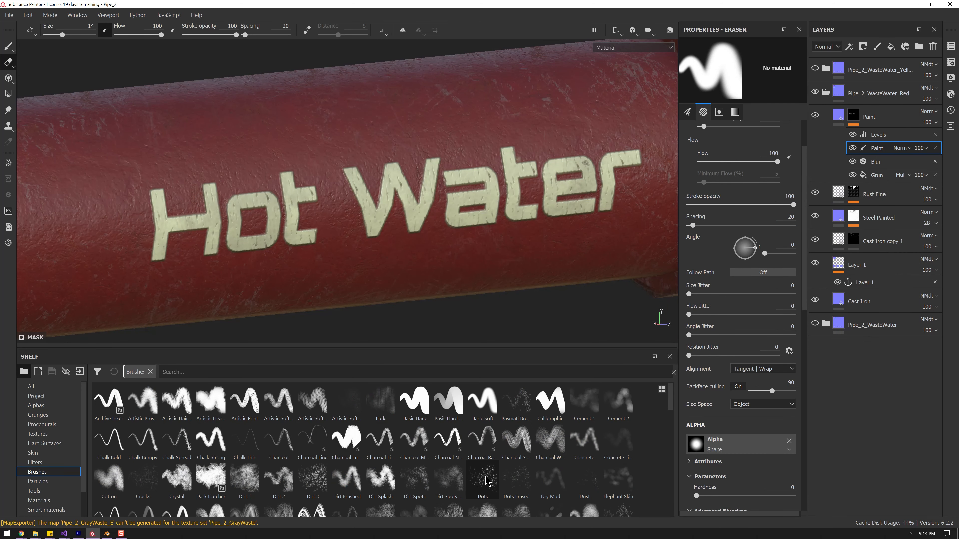
click(482, 479)
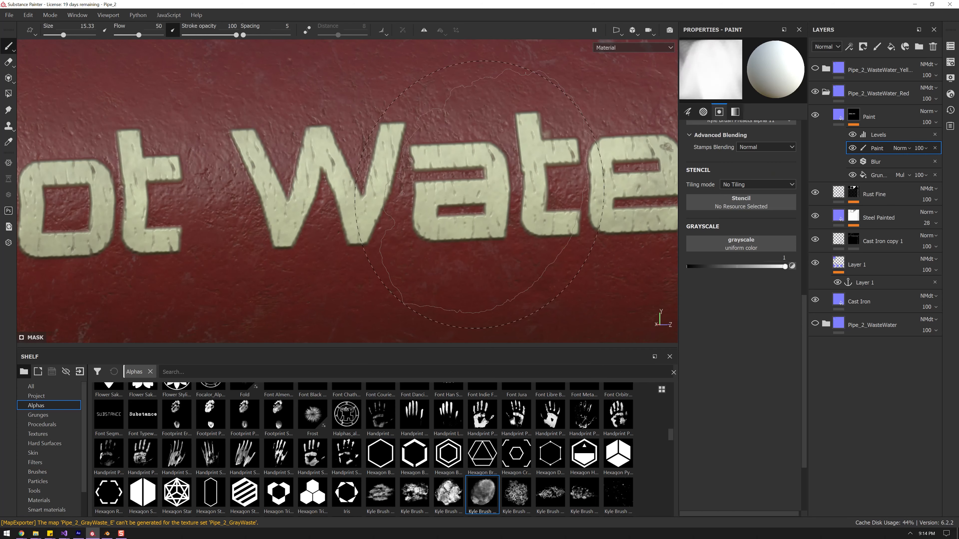
ctrl+right_drag(479, 195, 453, 214)
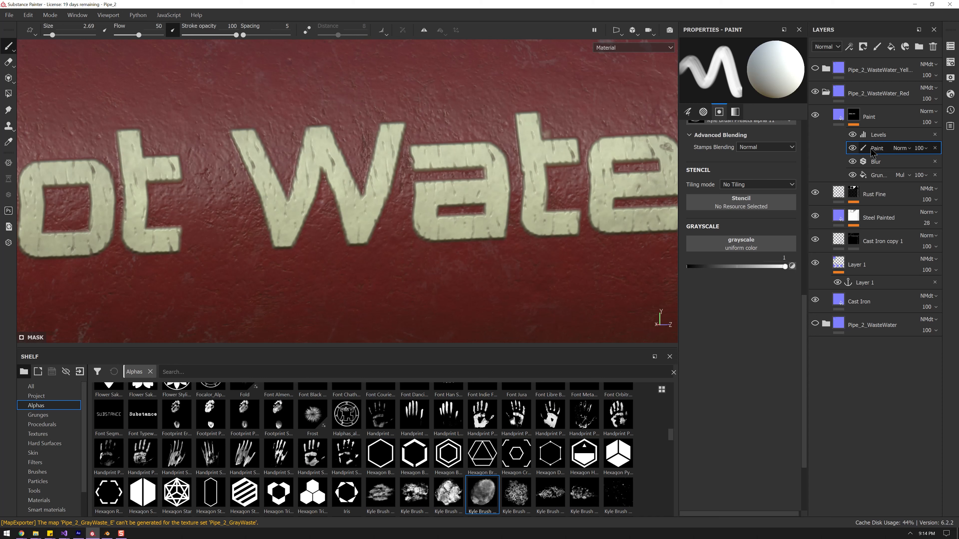
drag(765, 266, 625, 274)
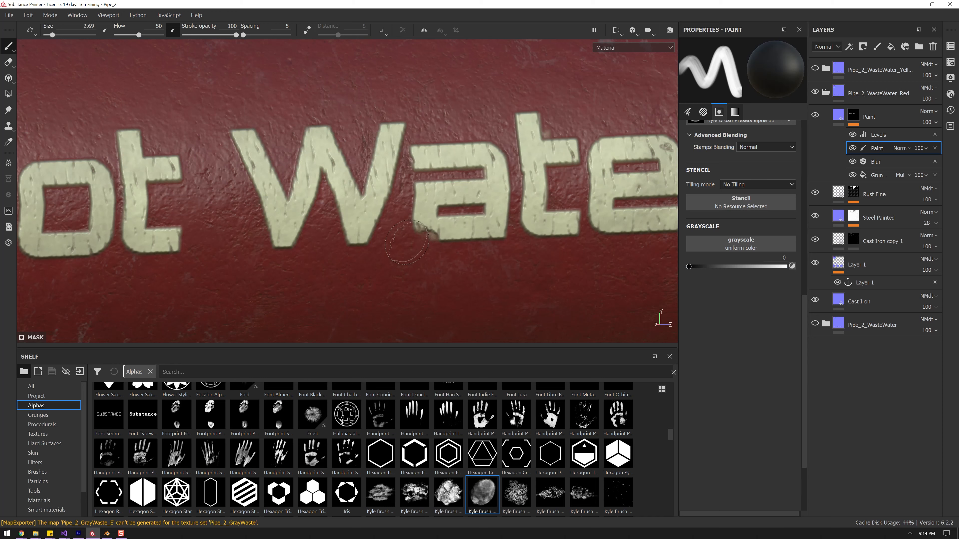
Switch to Kyle Brush Presets alpha 13 and wear away parts of the "ater" letters in "Water", using a brush size up to 6.87
click(550, 493)
ctrl+right_drag(487, 212, 529, 212)
click(491, 185)
alt+middle_drag(491, 185, 390, 214)
alt+right_drag(390, 214, 418, 186)
alt+middle_drag(417, 186, 377, 200)
ctrl+right_drag(458, 234, 442, 233)
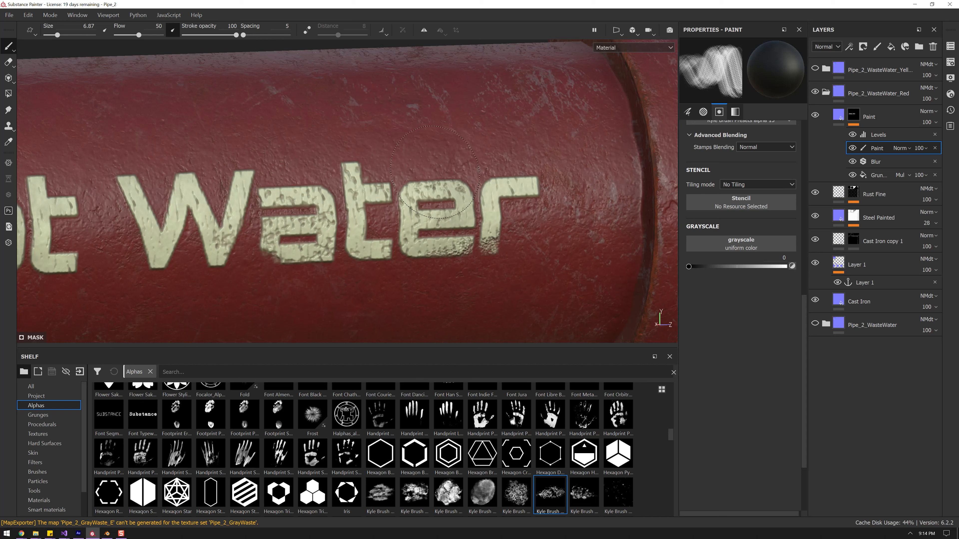
click(439, 182)
drag(360, 167, 379, 232)
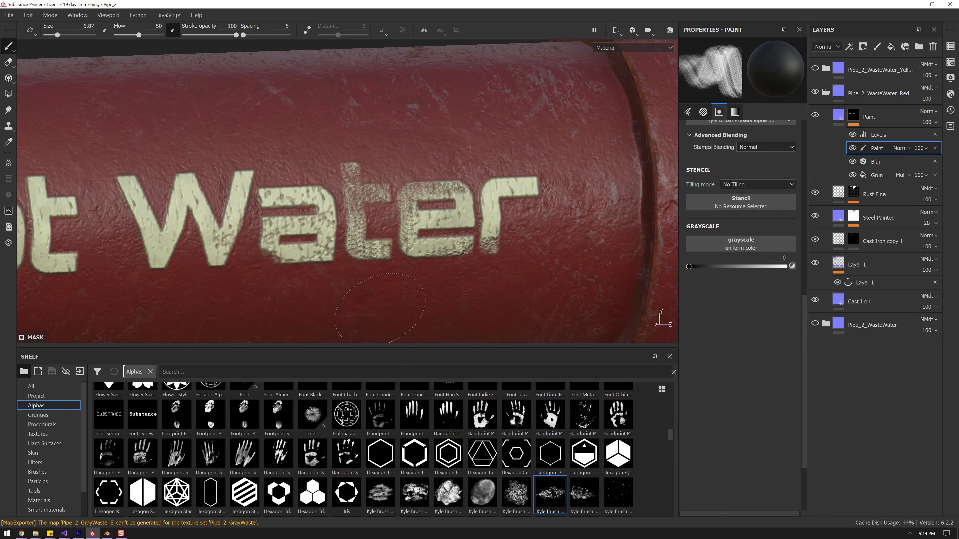
Reduce the brush size to 3.61, set its Angle Jitter to 33, and chip away more of the "Hot Water" lettering
ctrl+right_drag(394, 158, 390, 157)
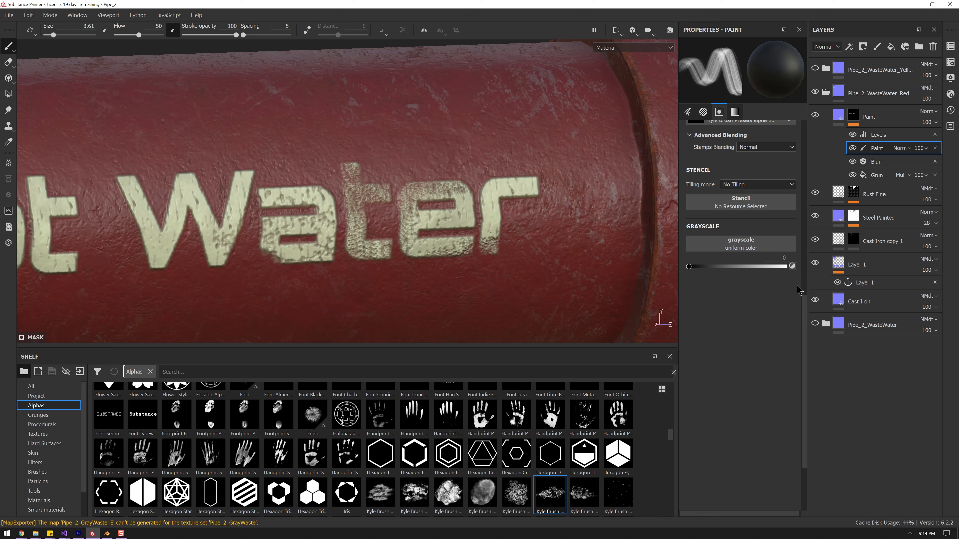
scroll(755, 295, up, 10)
click(708, 335)
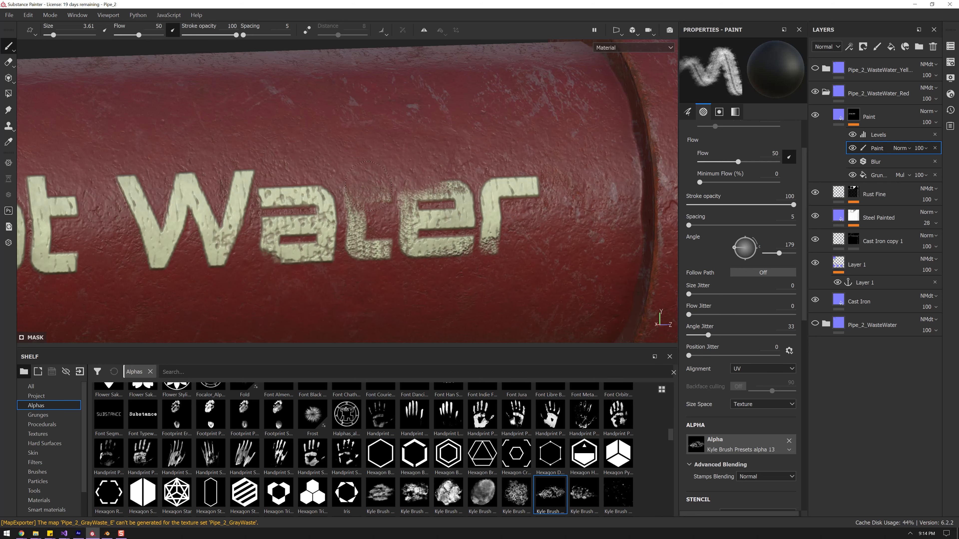
drag(321, 182, 298, 202)
alt+middle_drag(245, 212, 416, 212)
drag(412, 216, 407, 224)
scroll(302, 215, down, 2)
alt+middle_drag(258, 214, 368, 203)
drag(351, 247, 356, 251)
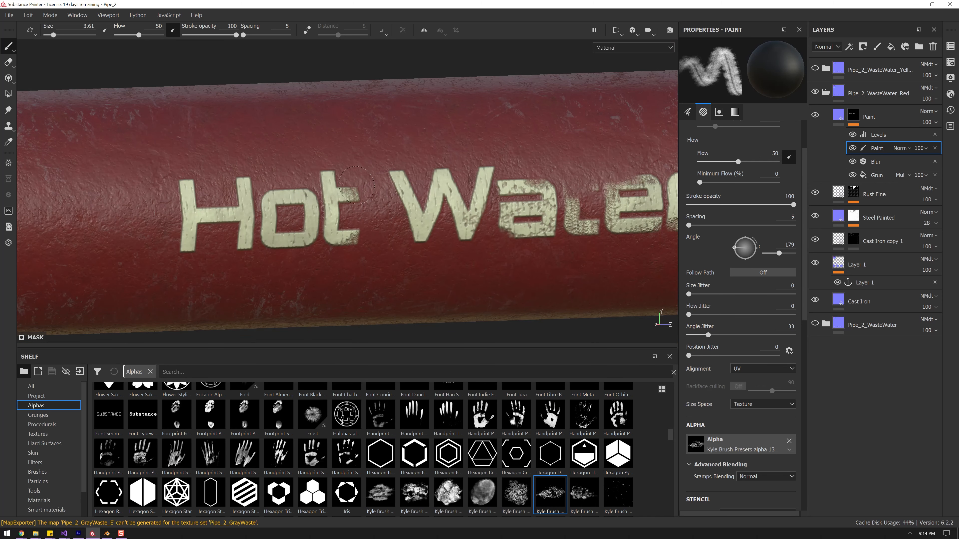
scroll(386, 157, down, 5)
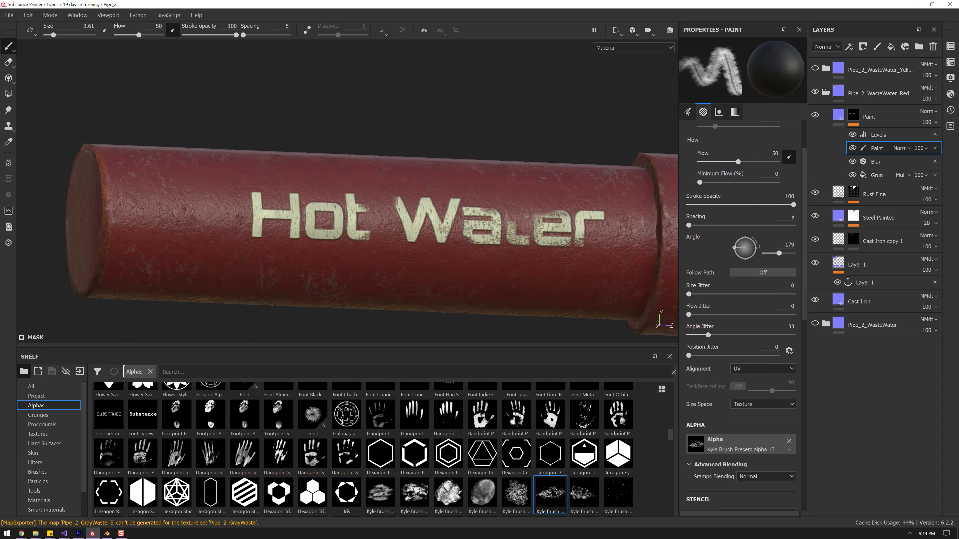
Export the Pipe_2_RedHotWater textures as 8-bit PNGs at 2048 with the Unity 2019_4_X Standard Shader template
click(951, 62)
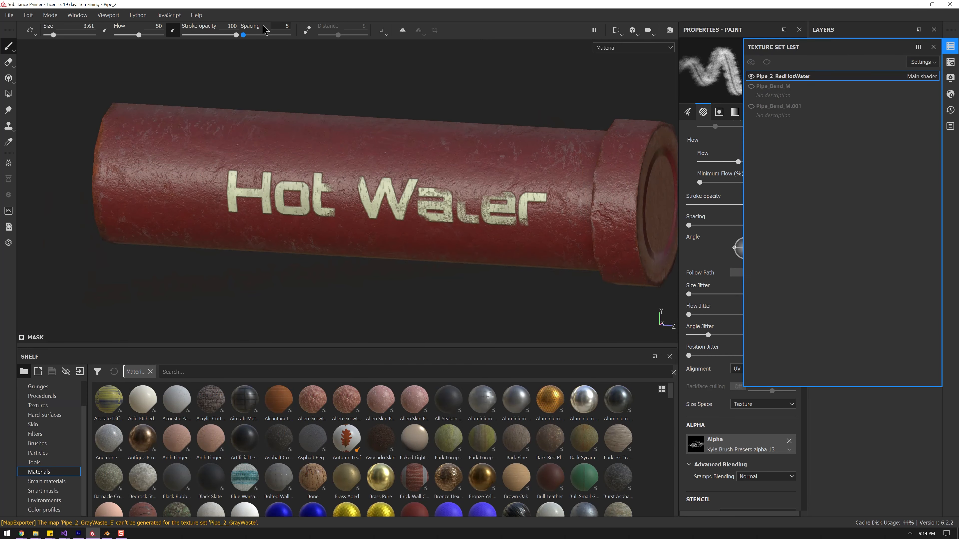
click(9, 15)
click(30, 205)
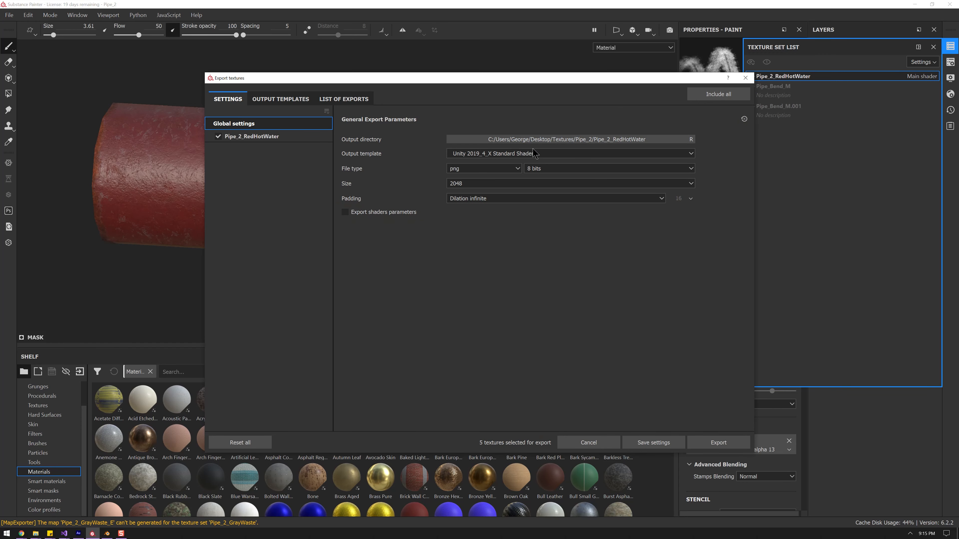
click(738, 446)
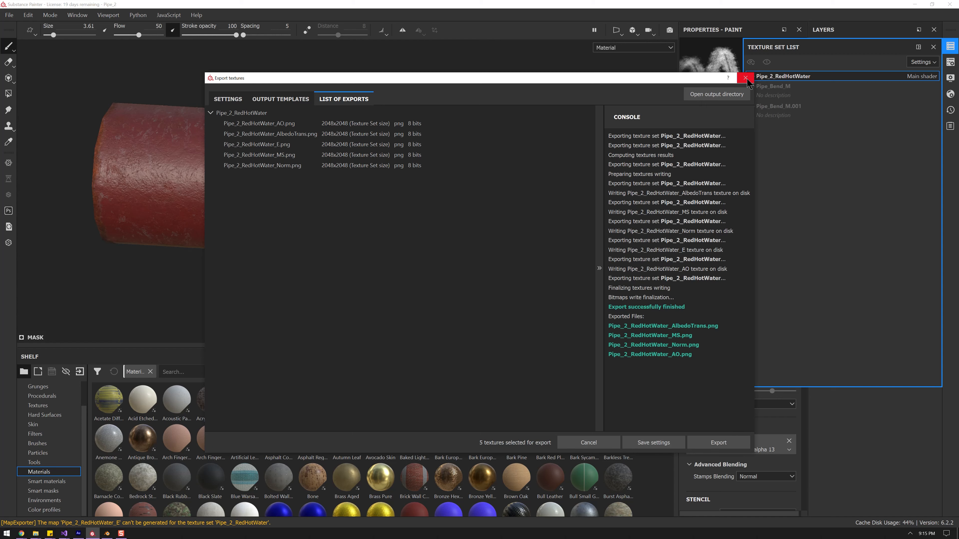
click(745, 78)
Rename the active texture set as Pipe_2_YelllowFlammable and close the texture set list
double_click(790, 77)
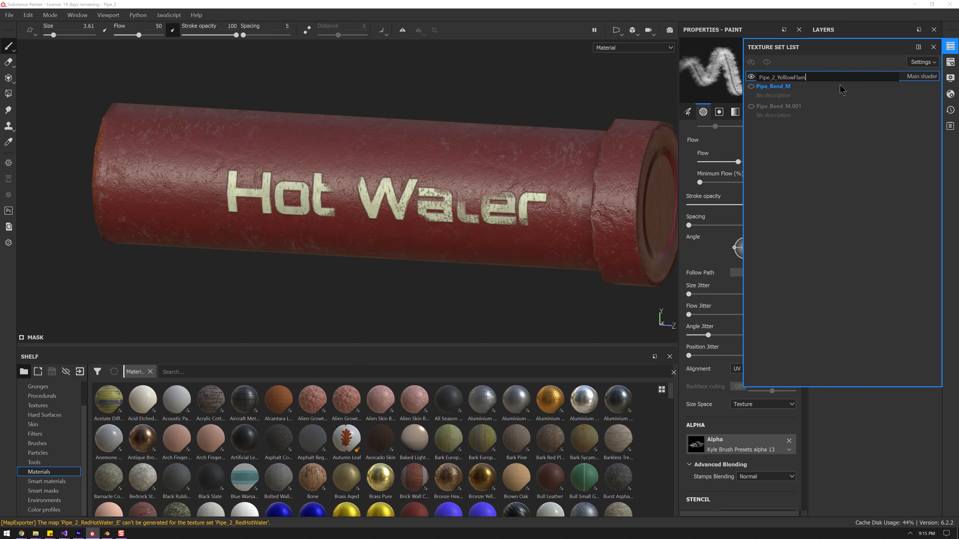
text(le)
key(Return)
alt+drag(497, 183, 532, 178)
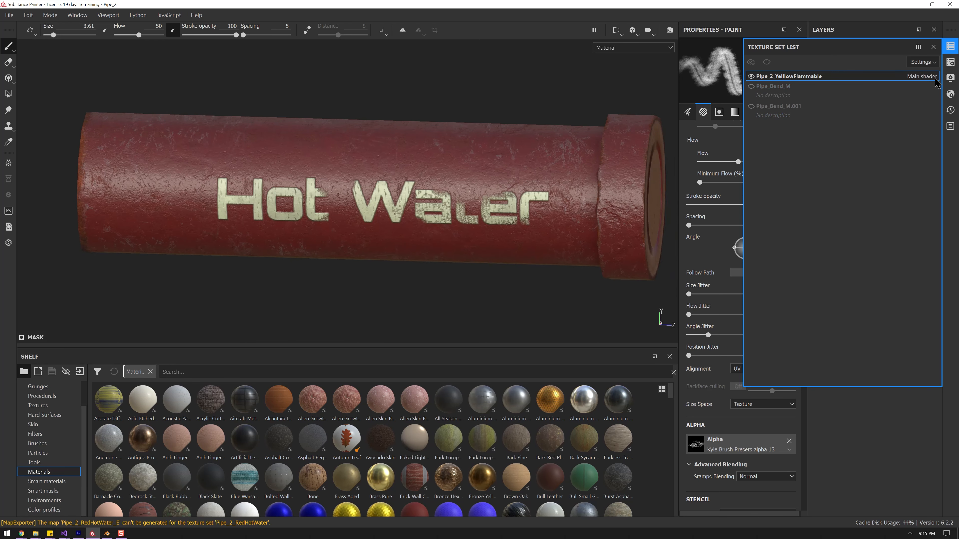
click(934, 47)
alt+drag(598, 207, 559, 214)
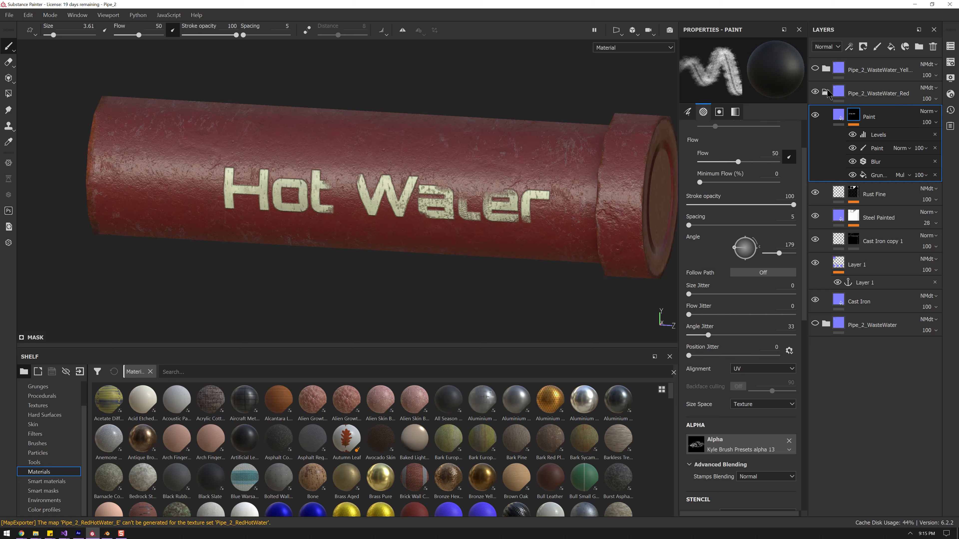
Collapse and hide the red layer folder, then show and expand the yellow one
click(826, 92)
click(815, 92)
click(815, 69)
alt+middle_drag(520, 136, 518, 152)
alt+drag(519, 152, 531, 155)
click(826, 69)
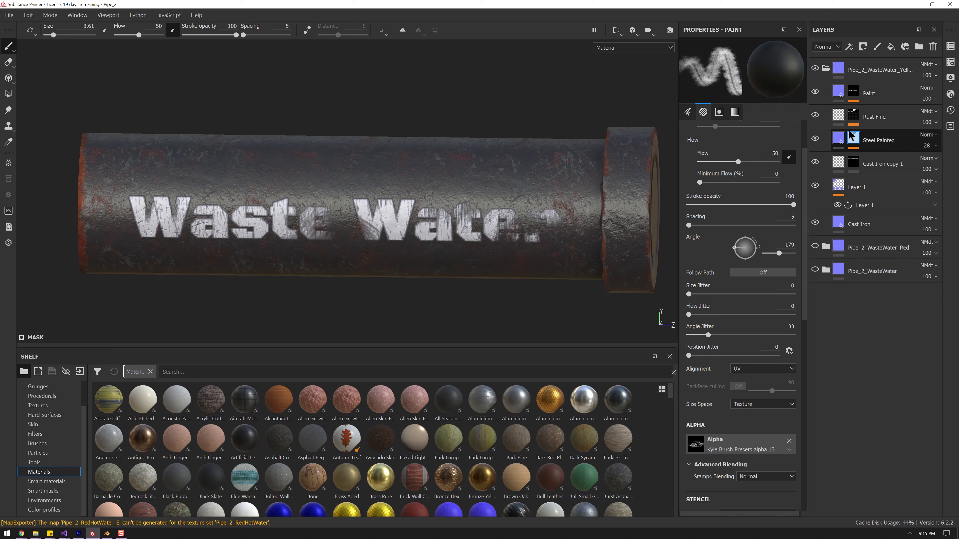
Set the Steel Painted layer's Paint Color in the yellow folder to a yellow-orange of about R 0.75, G 0.53, B 0.11
click(841, 142)
click(763, 314)
mouse_move(853, 382)
mouse_down()
mouse_move(853, 416)
mouse_move(832, 402)
mouse_move(830, 356)
mouse_up()
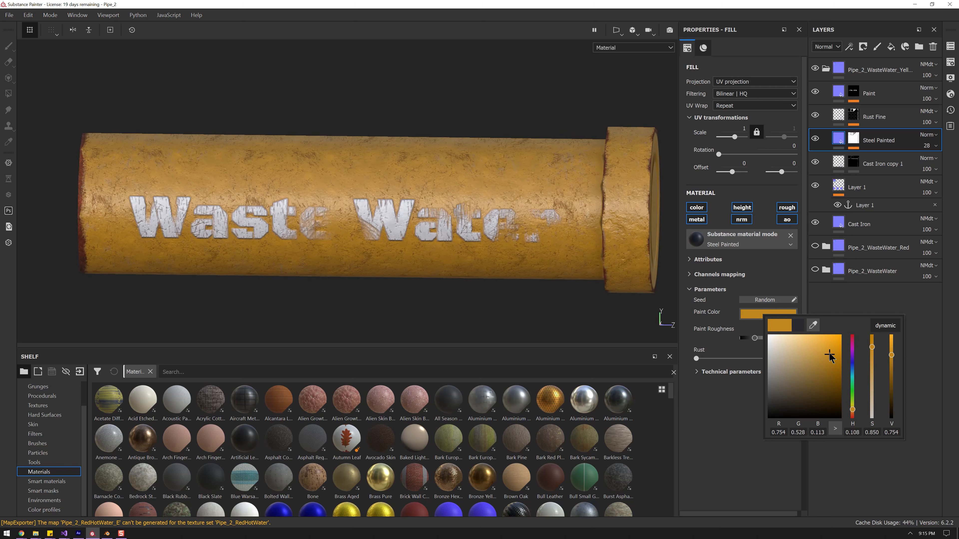
click(845, 312)
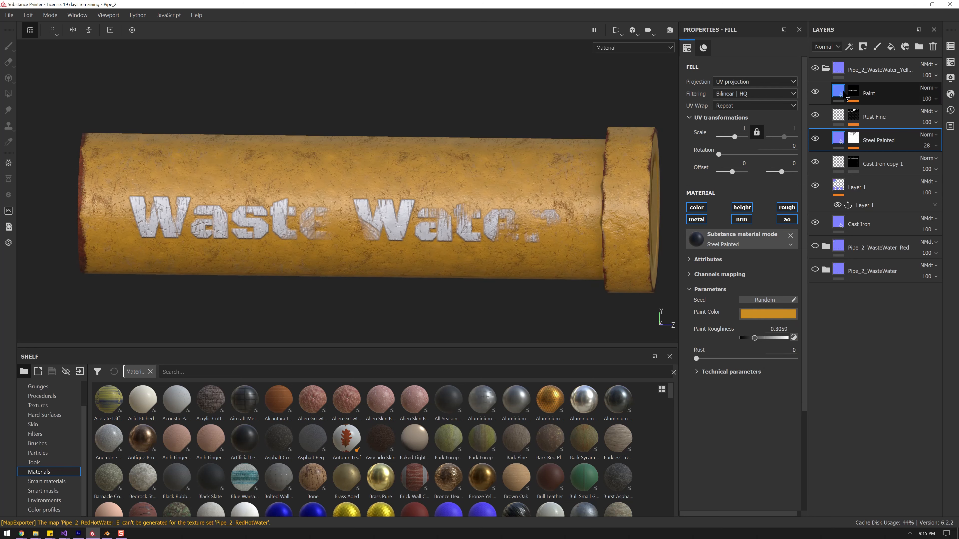
Change the yellow folder's Paint layer color to dark grey and replace its "Waste Water" mask with a fresh black mask
click(843, 94)
click(776, 398)
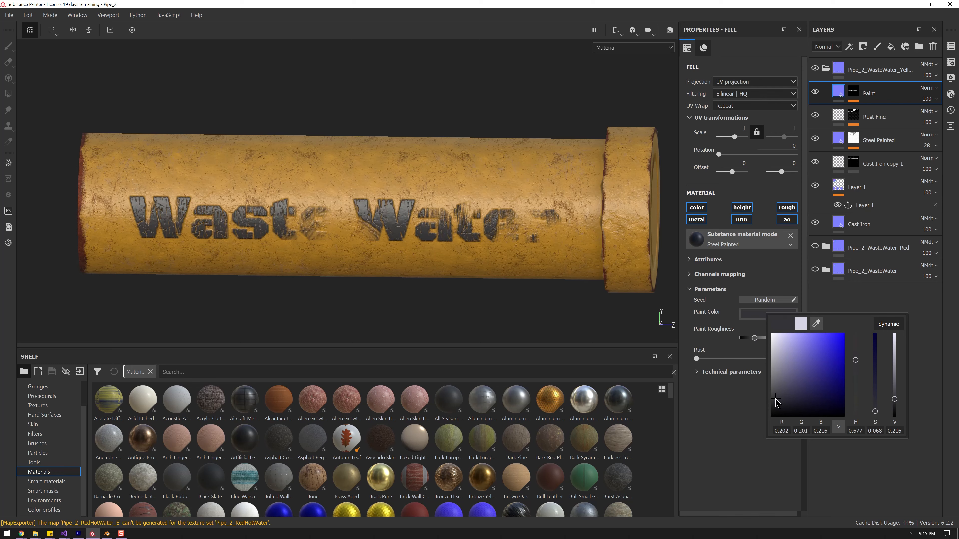
click(853, 91)
right_click(854, 91)
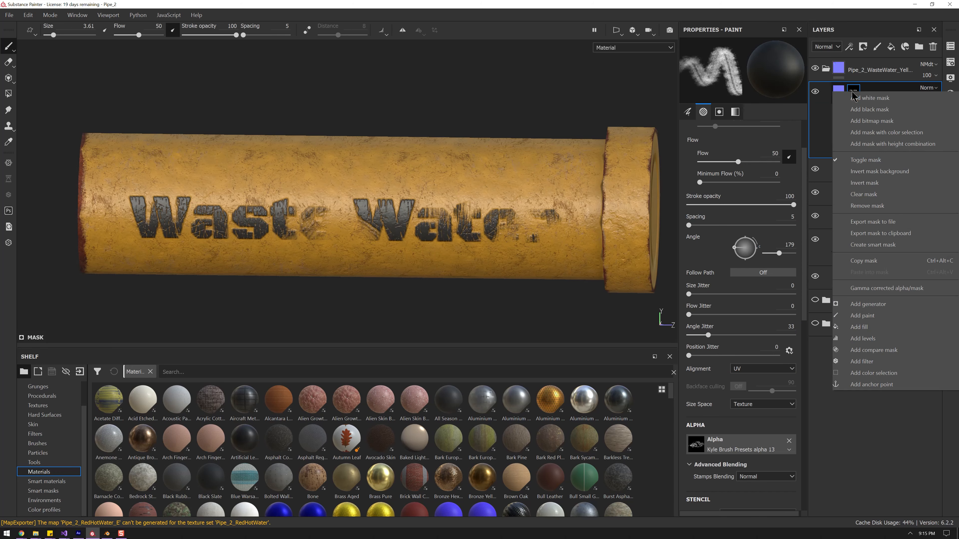
click(867, 102)
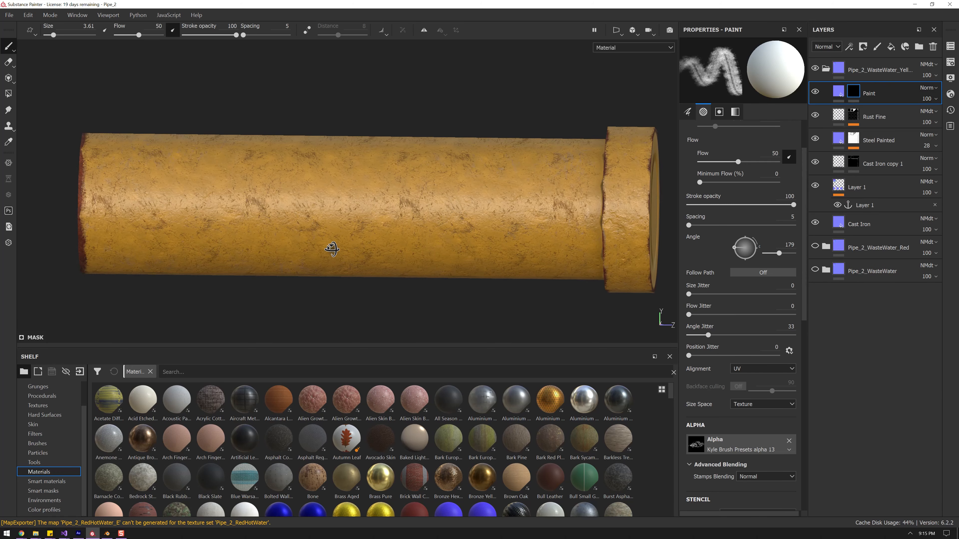
Choose the Font Han Sans Chinese alpha for the brush and bring up its text parameter
alt+drag(332, 249, 330, 241)
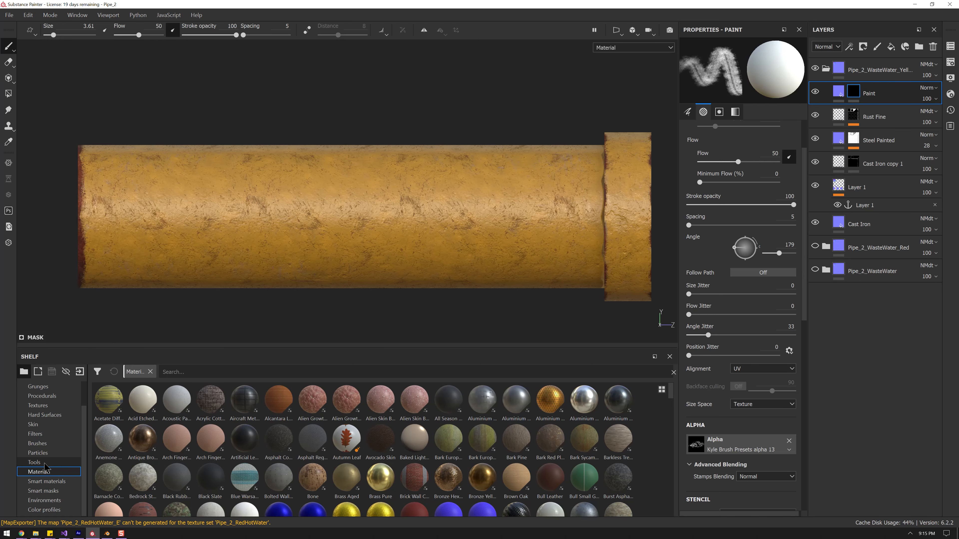
scroll(48, 407, up, 1)
click(47, 407)
scroll(508, 432, down, 5)
scroll(536, 430, down, 2)
scroll(566, 428, up, 2)
scroll(567, 461, down, 2)
scroll(587, 489, up, 2)
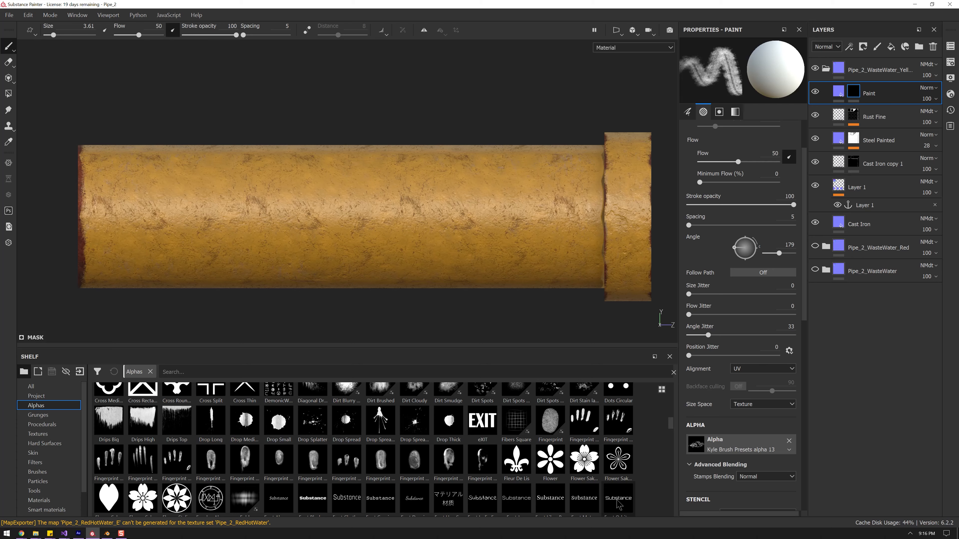
click(453, 502)
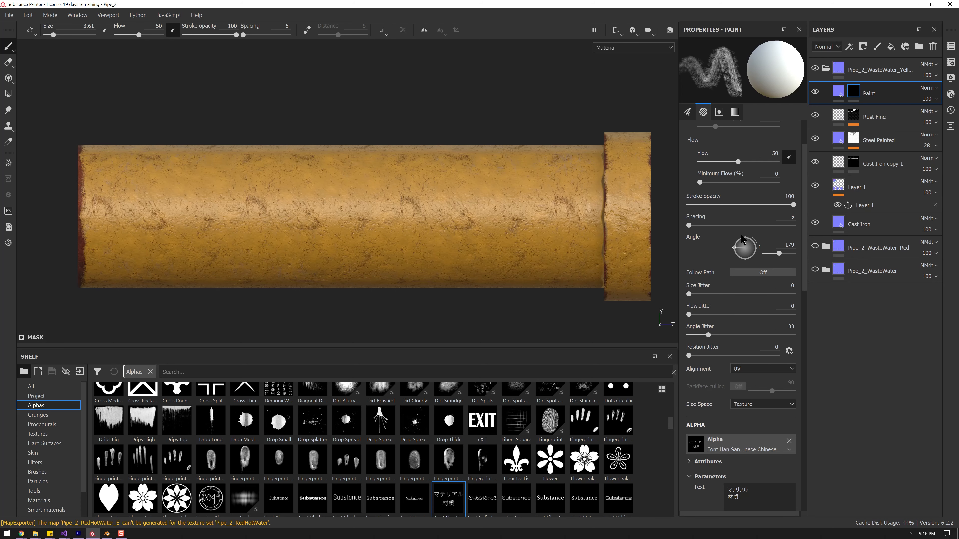
scroll(742, 240, down, 5)
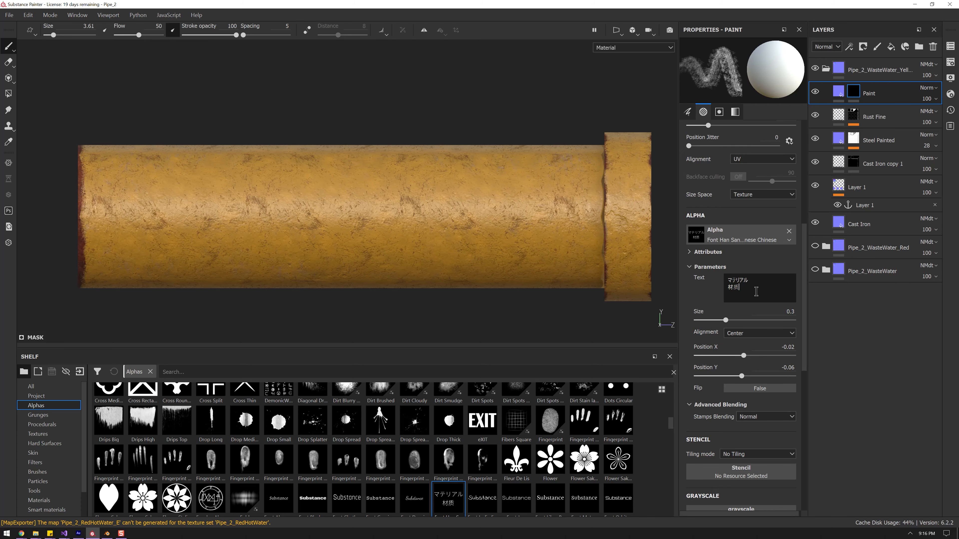
Switch to the browser, translate the flammable danger warning into Chinese, and paste 易燃危险 as the font alpha's text
key(alt+Tab)
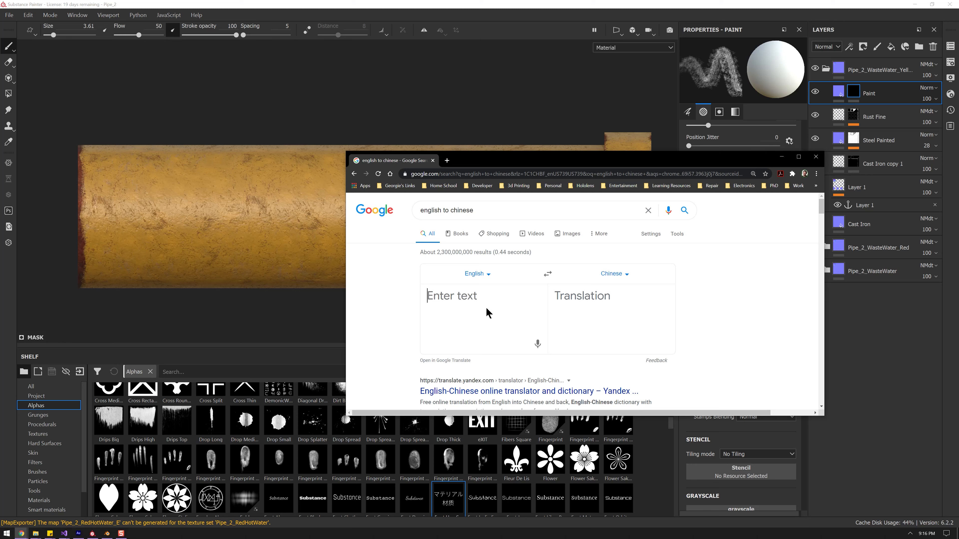
text(Danger)
right_click(561, 296)
click(570, 303)
click(782, 161)
click(756, 295)
key(ctrl+v)
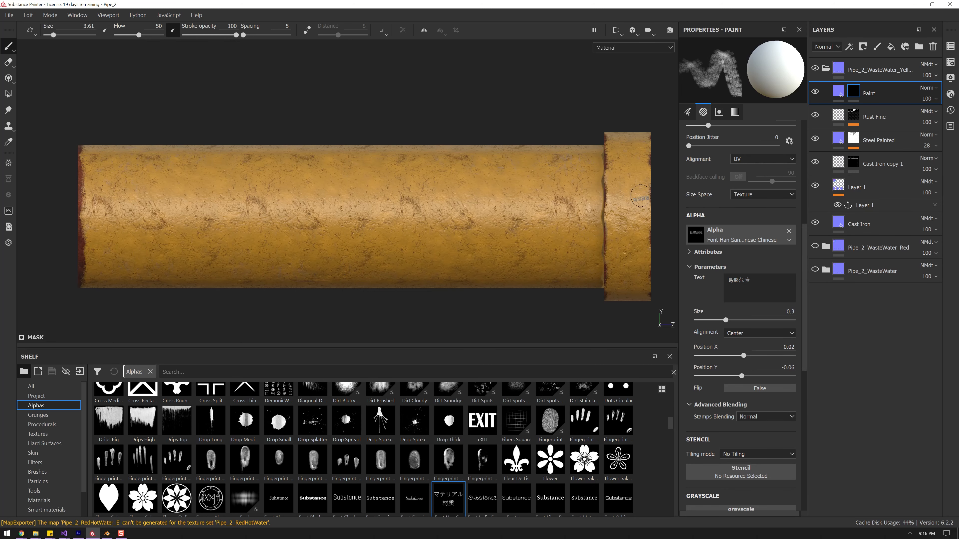
Enlarge the brush to 78.15, try stamping the Chinese text on the yellow pipe, and undo the stamp
ctrl+right_drag(460, 226, 406, 224)
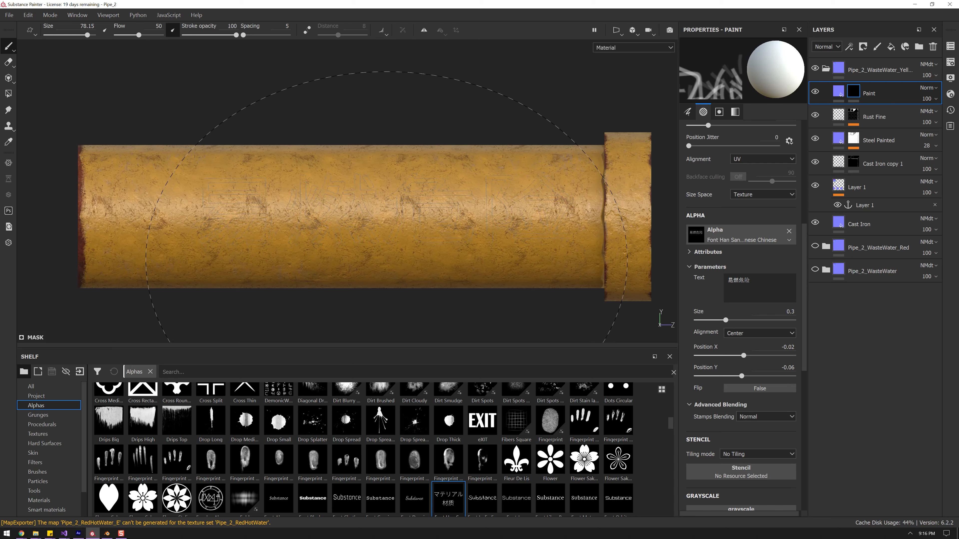
click(389, 227)
key(ctrl+z)
Set the brush's Angle Jitter to 0 and stamp the 易燃危险 lettering across the middle of the yellow pipe
scroll(750, 271, down, 4)
scroll(750, 271, up, 7)
scroll(750, 271, up, 1)
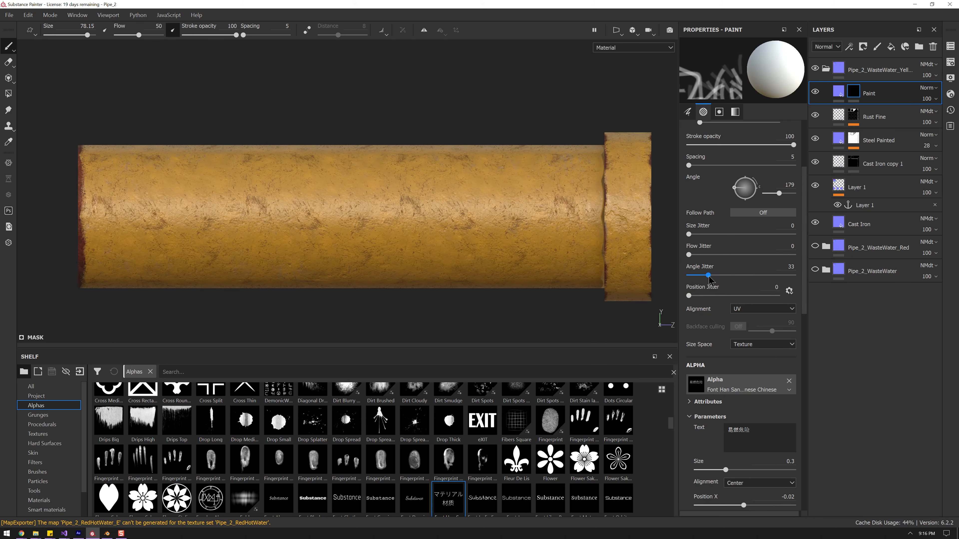
drag(708, 275, 686, 276)
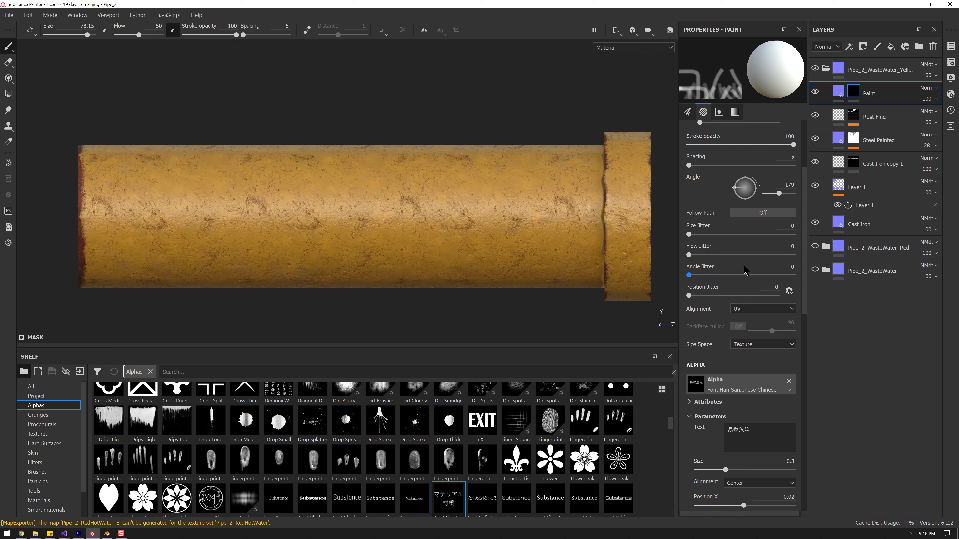
scroll(746, 270, up, 3)
click(377, 207)
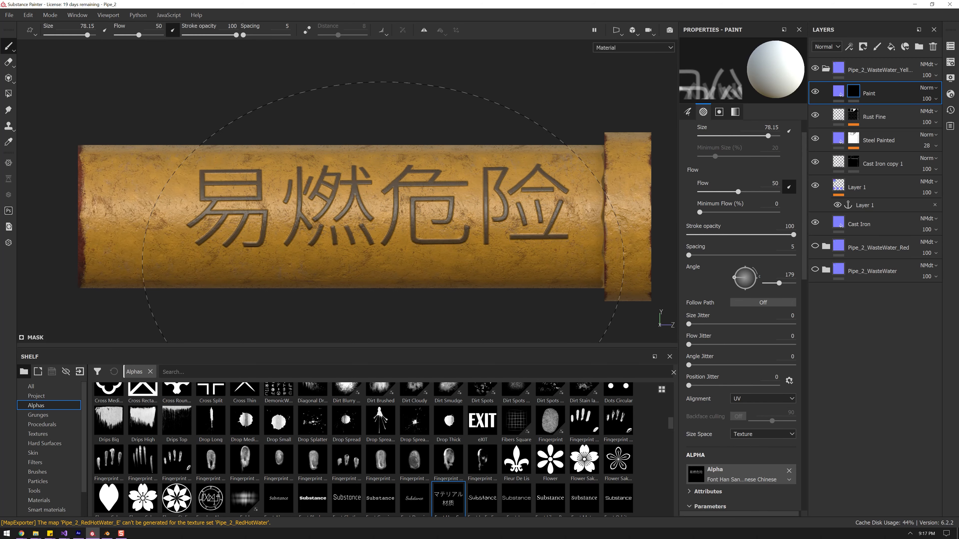
Add a Grunge Galvanic Large fill to the Paint layer's mask and set its blend mode to Multiply
alt+drag(383, 211, 449, 320)
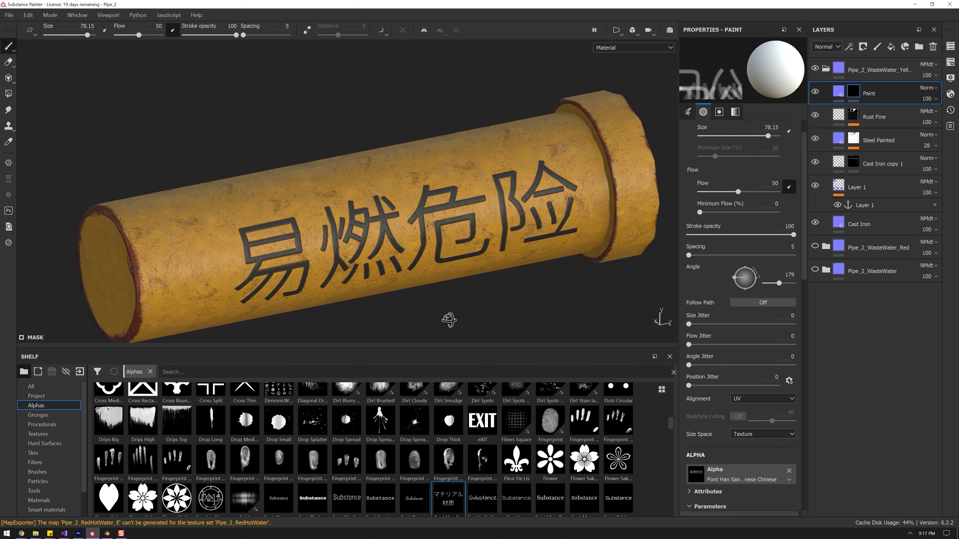
right_click(853, 91)
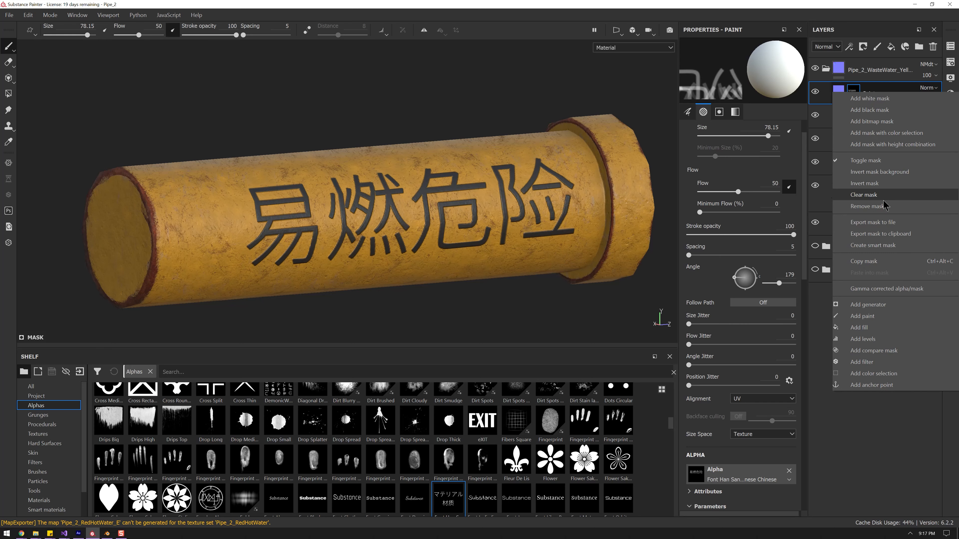
click(867, 328)
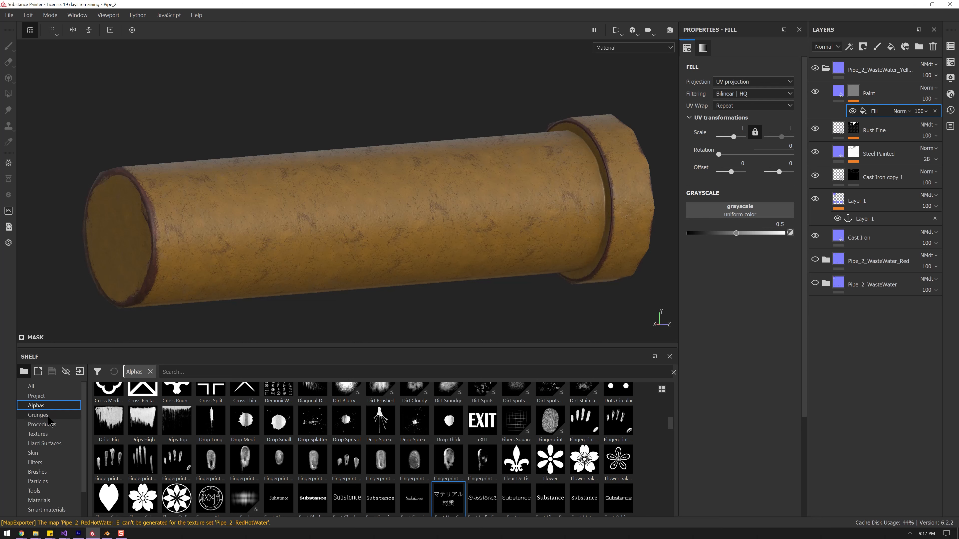
click(38, 415)
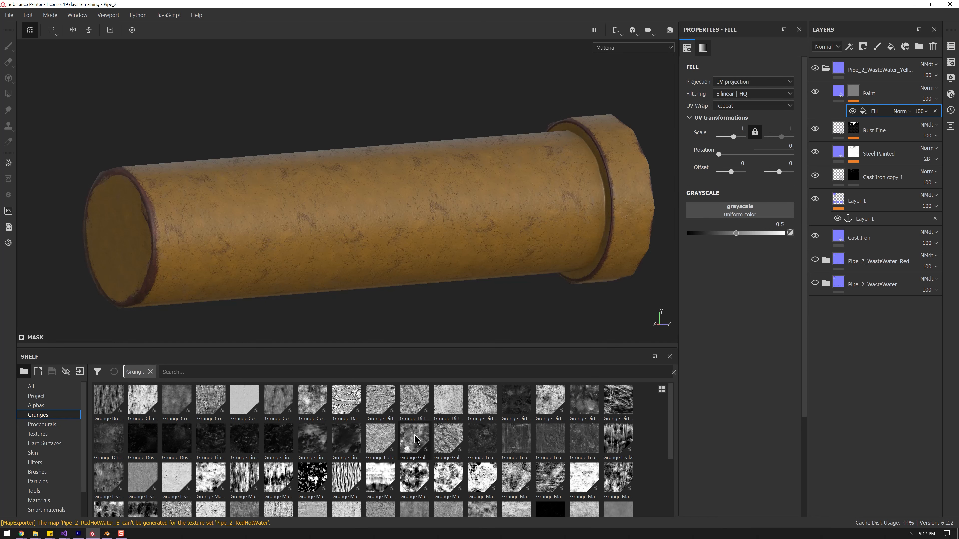
drag(417, 446, 738, 213)
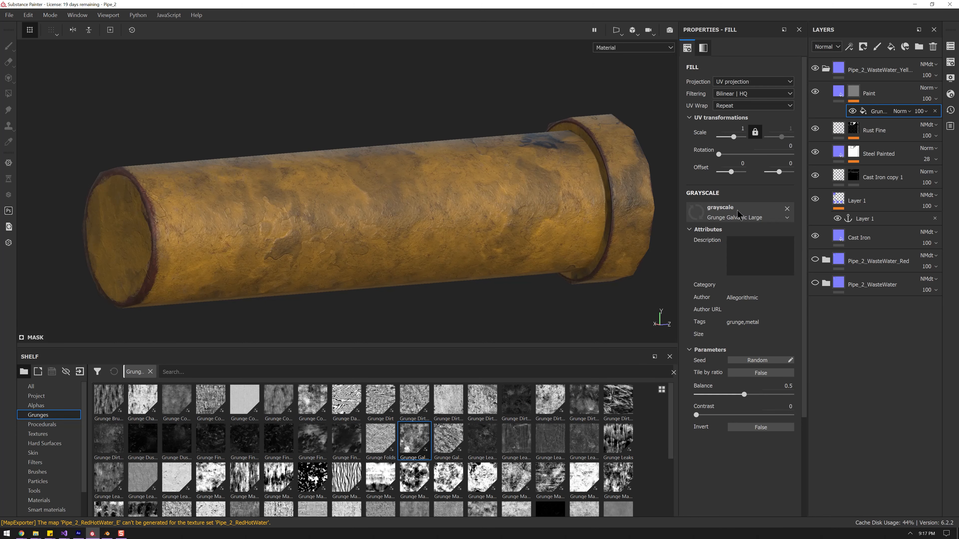
click(907, 112)
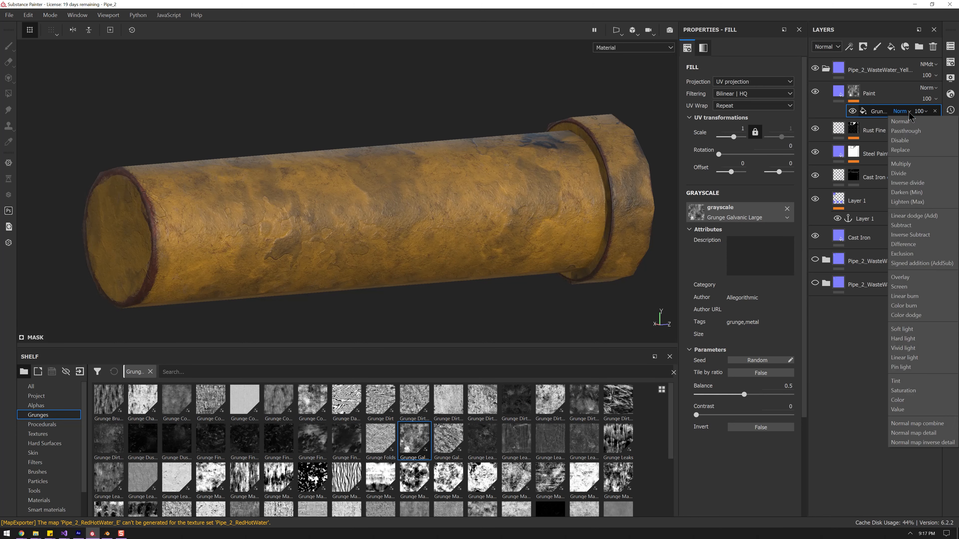
click(915, 165)
alt+drag(506, 208, 490, 210)
Add a Levels effect above the grunge fill and shift its input midtone and black point to make the lettering look worn
right_click(876, 111)
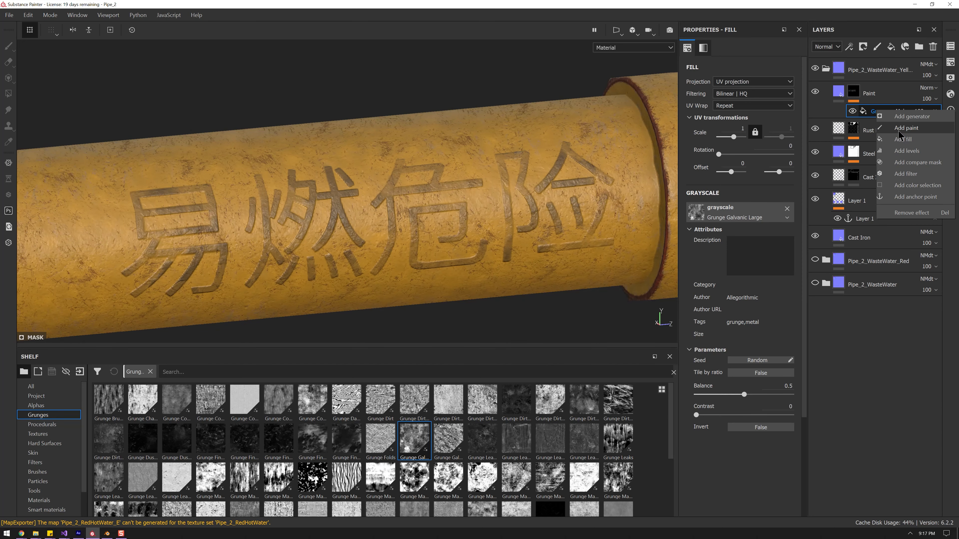
click(907, 151)
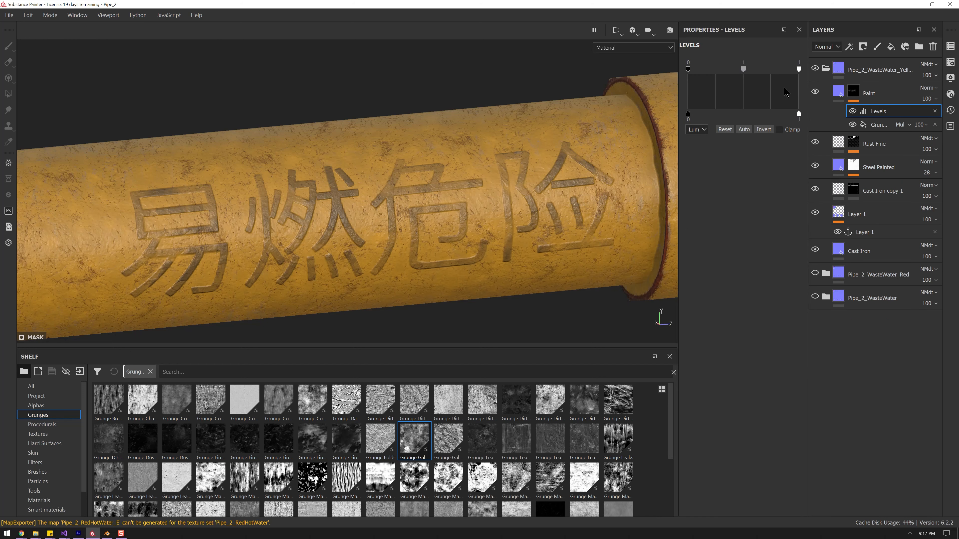
drag(751, 70, 718, 80)
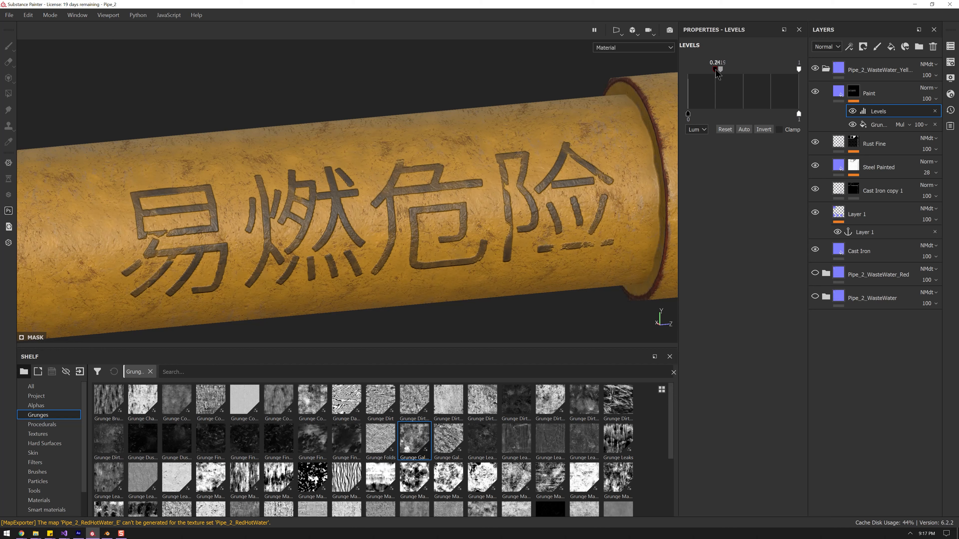
alt+drag(516, 209, 547, 144)
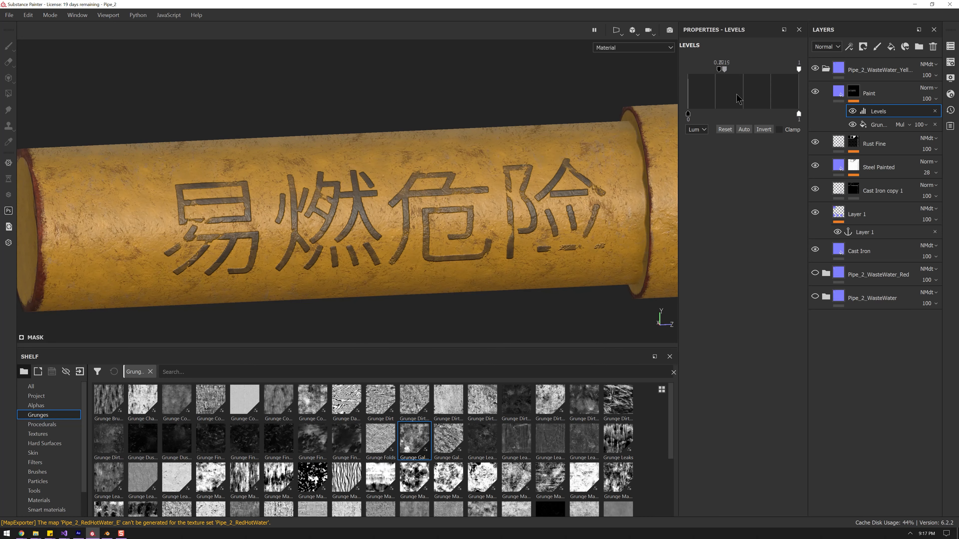
Add a second Levels effect to the Paint mask and lower its input midtone to about 0.15 to strengthen the worn lettering
right_click(868, 112)
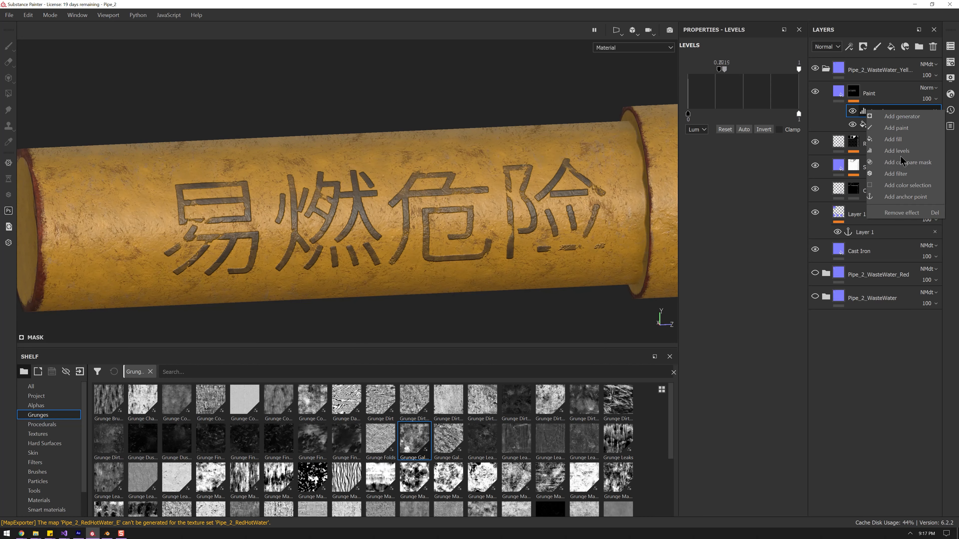
click(898, 150)
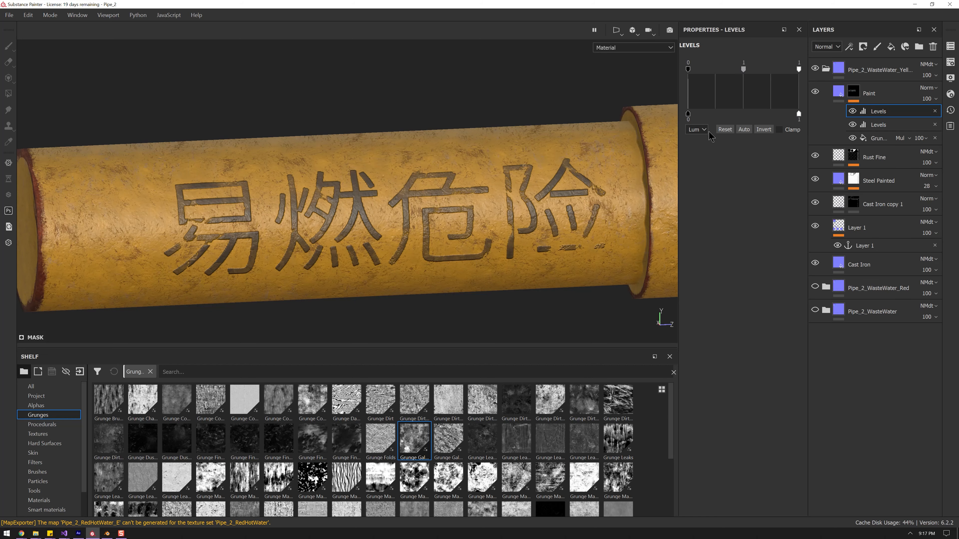
click(765, 131)
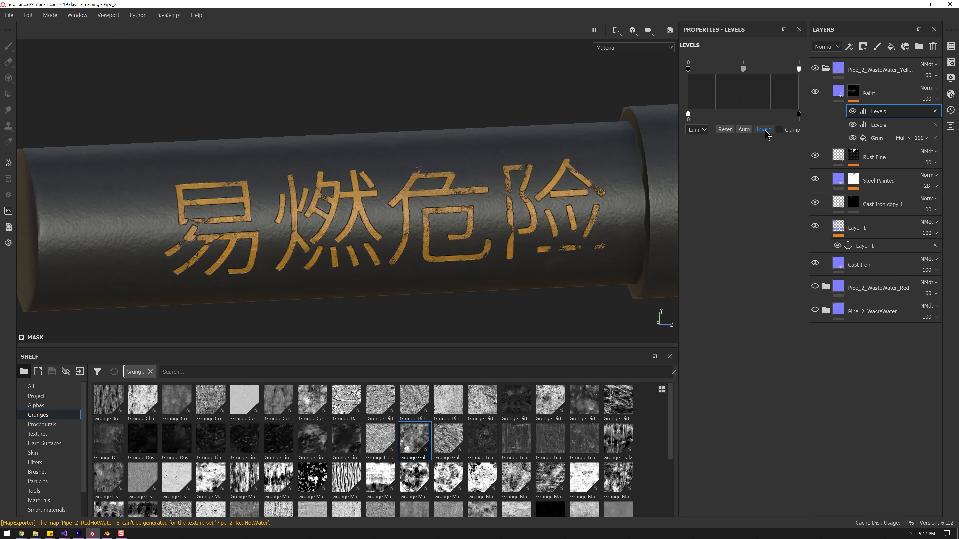
click(764, 131)
mouse_move(743, 70)
mouse_down()
mouse_move(785, 74)
mouse_move(731, 70)
mouse_up()
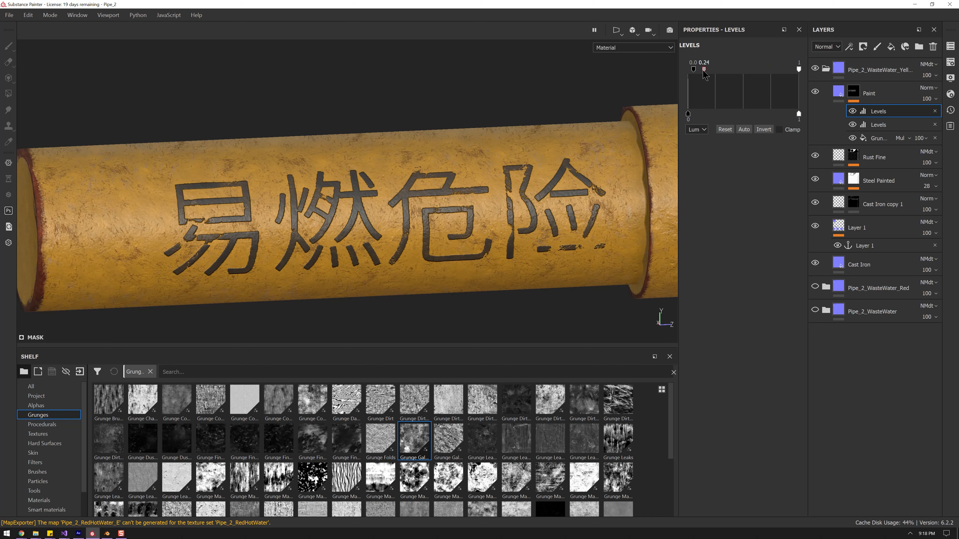
alt+drag(531, 172, 552, 167)
alt+right_drag(553, 167, 546, 201)
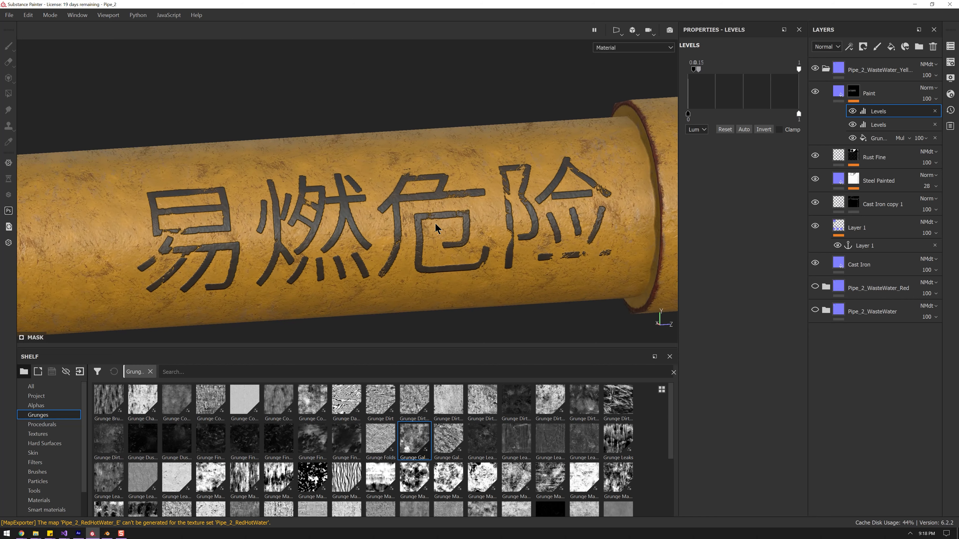
alt+drag(524, 186, 536, 181)
alt+right_drag(536, 181, 529, 84)
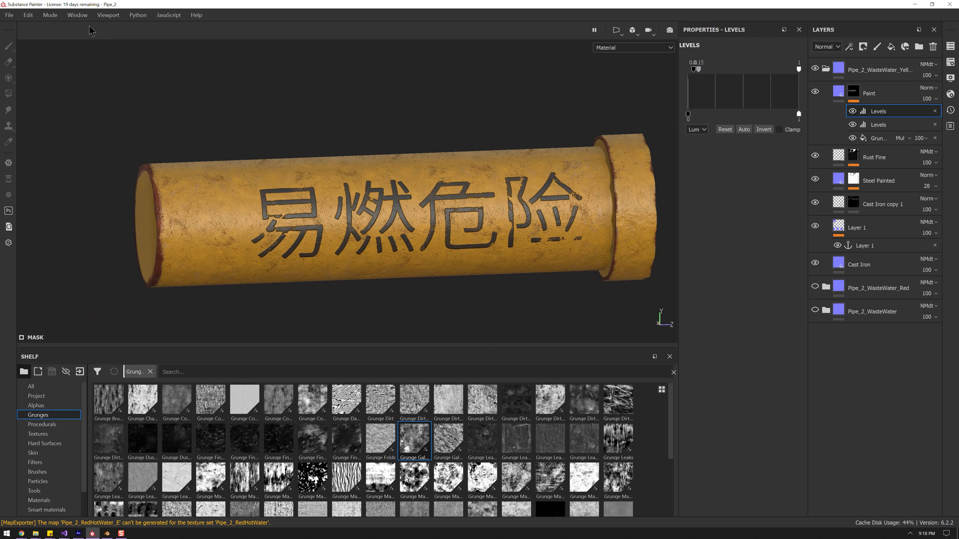
Export the yellow pipe's textures into the Pipe_2_YellowFlammable folder
click(10, 15)
click(27, 207)
click(573, 140)
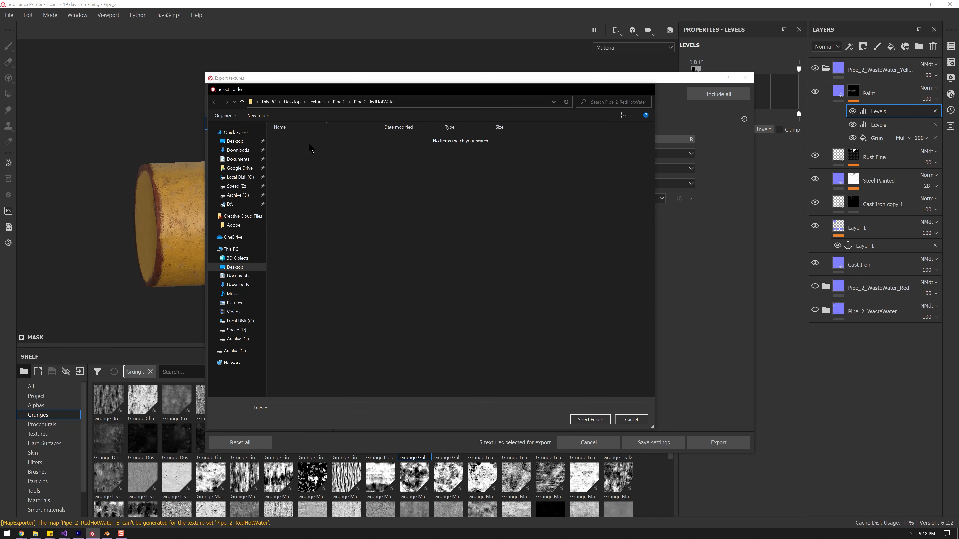
double_click(321, 155)
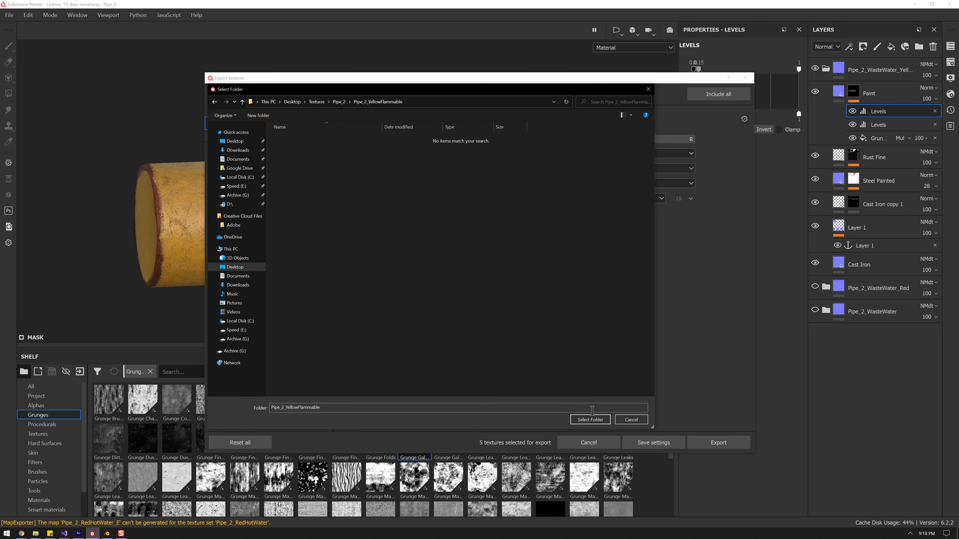
click(590, 419)
click(718, 443)
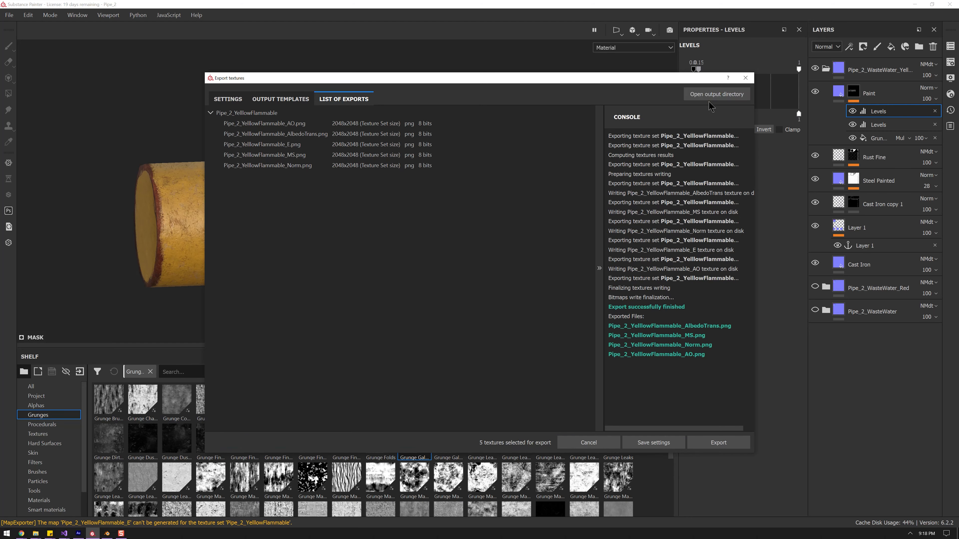
click(745, 78)
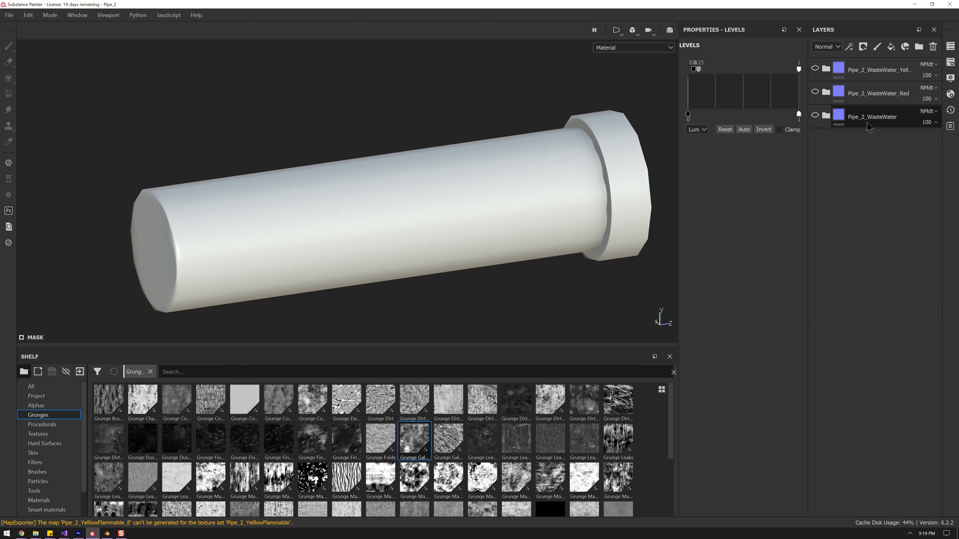
Save the waste-water, red and yellow pipe folders as smart materials and create a new project with the pipe bend mesh
click(821, 95)
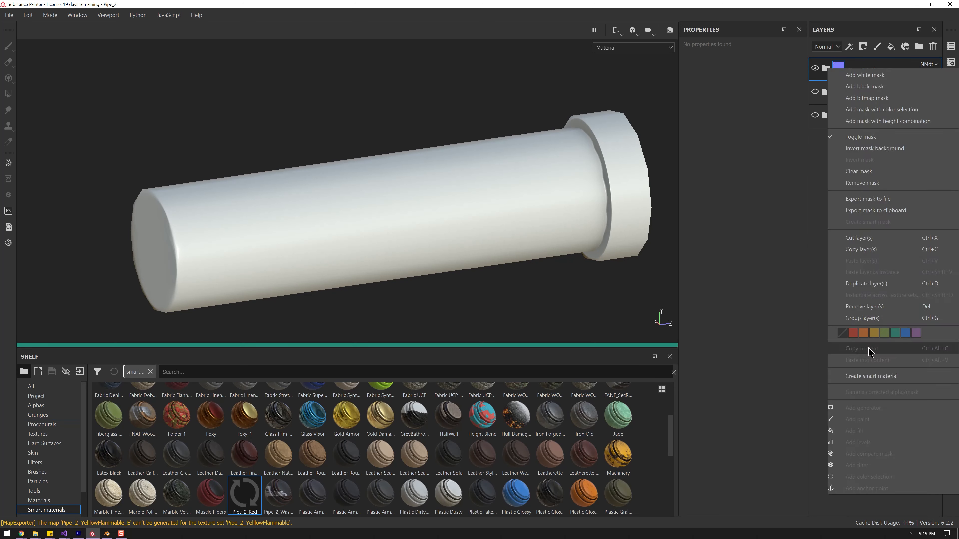
click(9, 14)
click(19, 27)
click(527, 426)
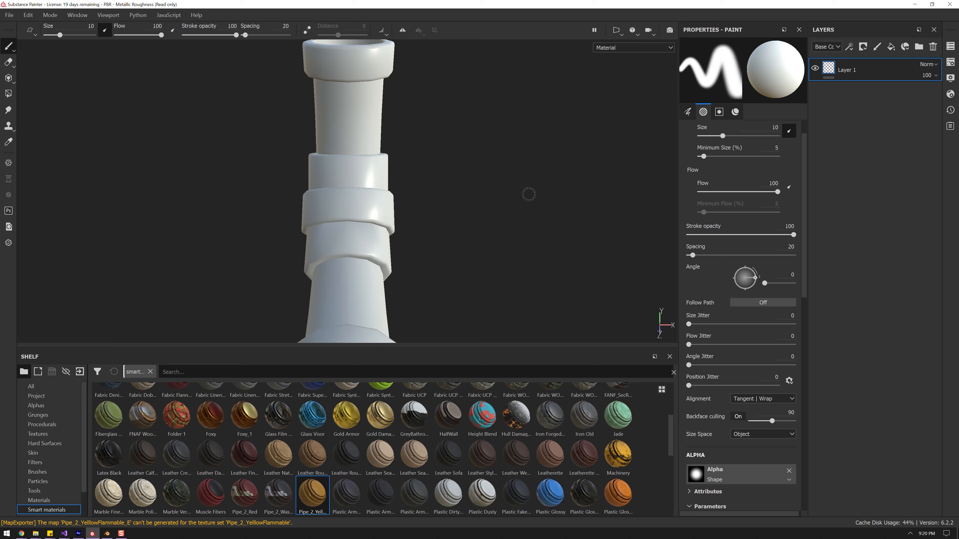
Bake all seven mesh maps for Pipe_Bend_M from the high-poly mesh with antialiasing set to Subsampling 8x8
alt+drag(523, 220, 433, 235)
scroll(432, 235, down, 3)
click(951, 62)
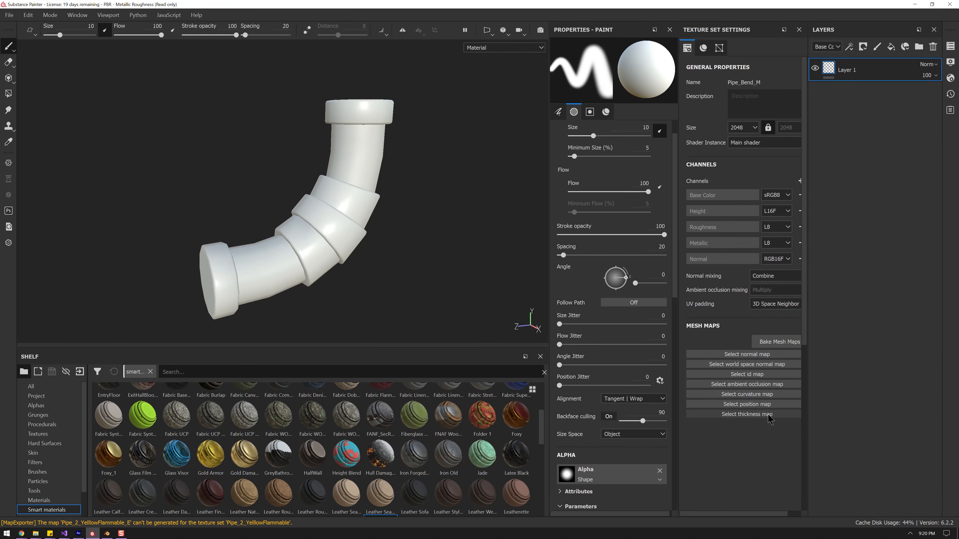
click(919, 47)
click(779, 341)
drag(605, 102, 671, 99)
scroll(774, 171, down, 1)
scroll(779, 172, down, 3)
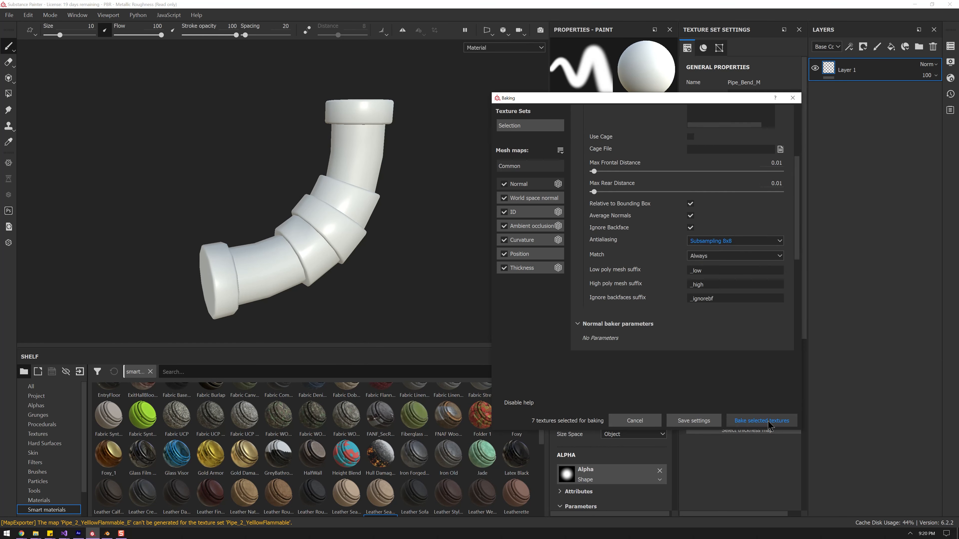
click(762, 421)
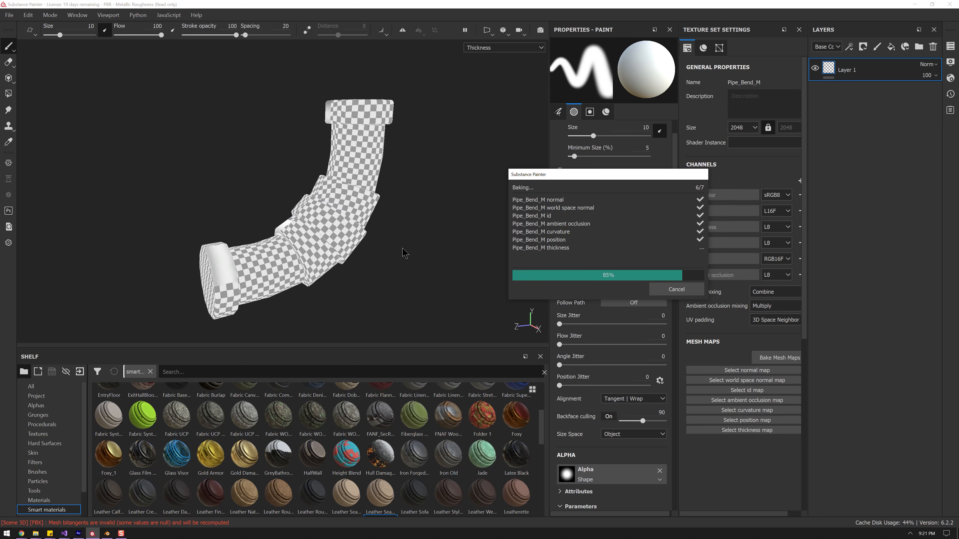
click(675, 289)
Cycle through the baked mesh maps and examine them on the pipe bend for baking errors
scroll(302, 170, up, 3)
alt+drag(170, 151, 382, 227)
key(b)
key(b)
key(b)
key(b)
key(b)
key(b)
key(b)
Try rebaking the pipe bend's mesh maps, including with the cage file Pipe_Bend_2_cage.fbx
click(779, 357)
click(594, 422)
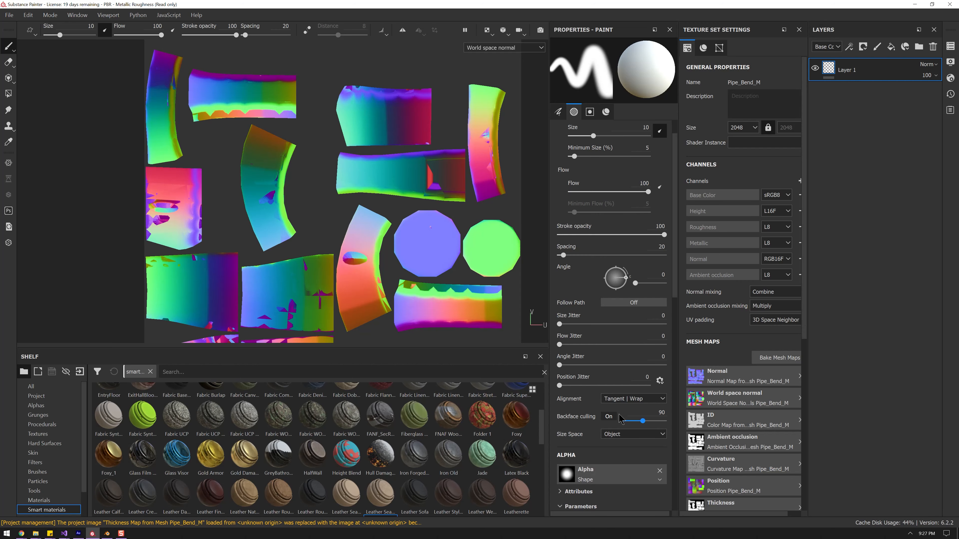
click(779, 358)
scroll(663, 243, up, 2)
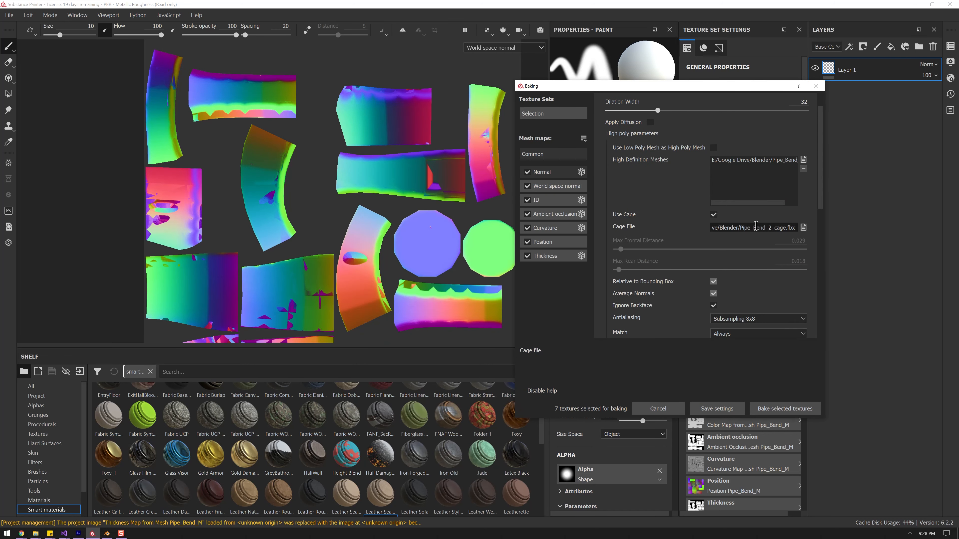
click(785, 409)
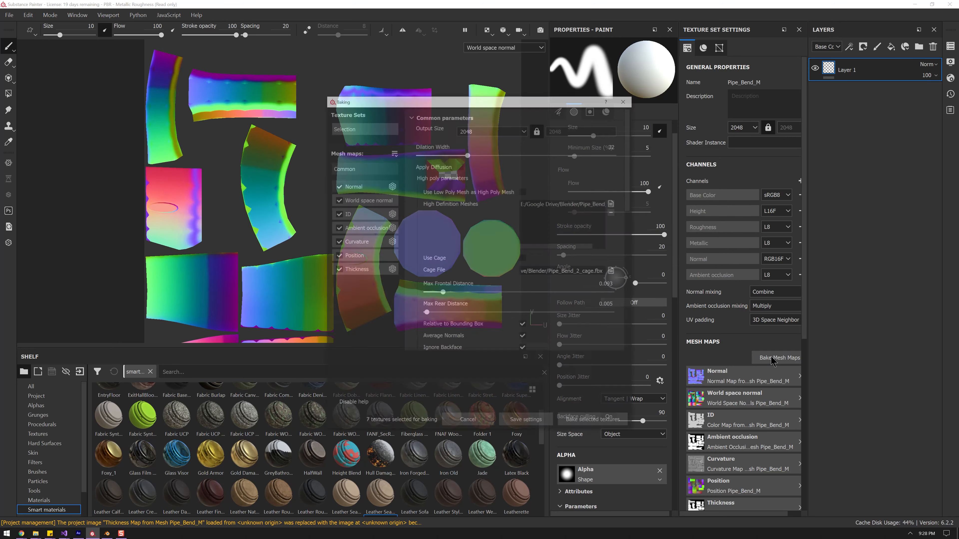
Rebake the mesh maps without a cage, using max frontal distance 0.093 and max rear distance 0.013, and return to the 3D view
scroll(618, 324, down, 3)
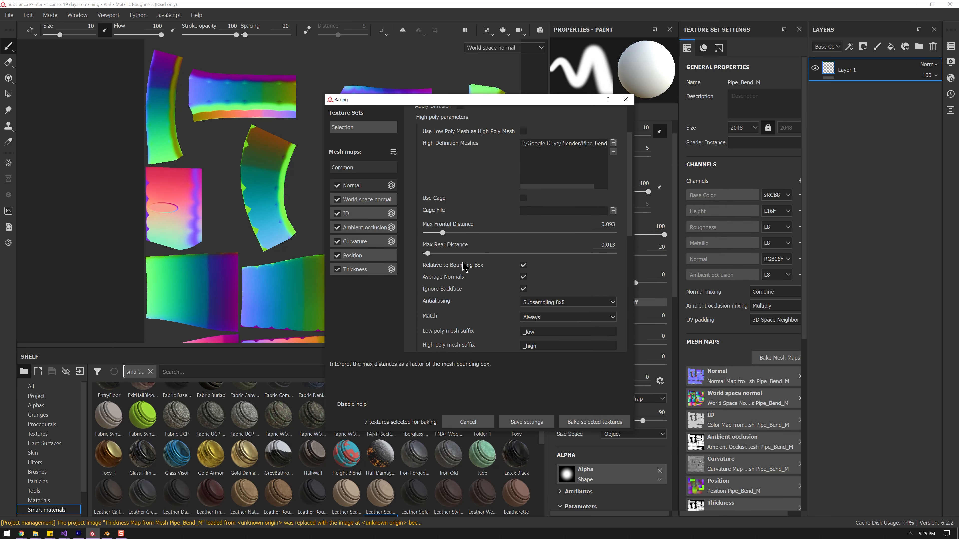
click(595, 422)
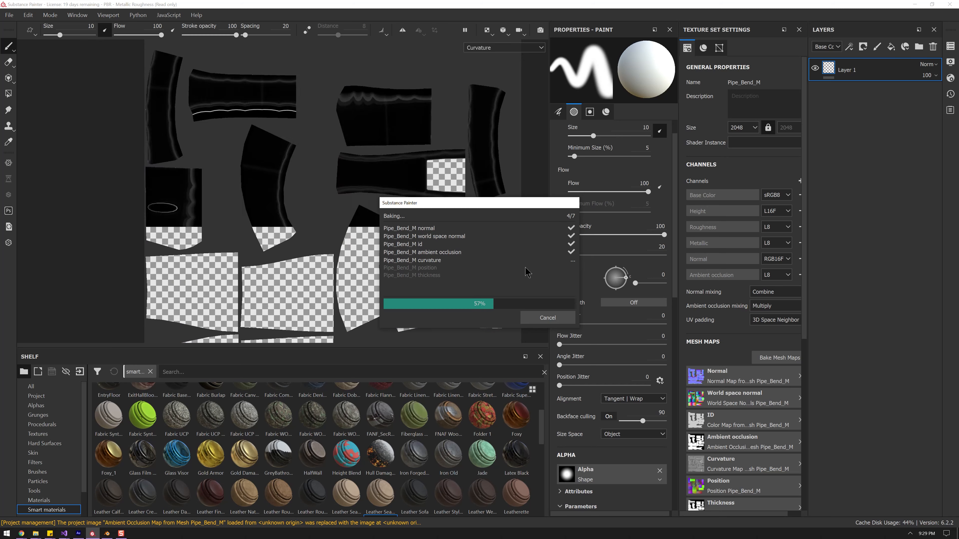
key(F2)
alt+drag(367, 80, 374, 181)
Apply the Pipe_2_Yellow smart material to the pipe bend and raise the Grunge Amount of Rust Fine's Metal Edge Wear generator
scroll(378, 180, down, 3)
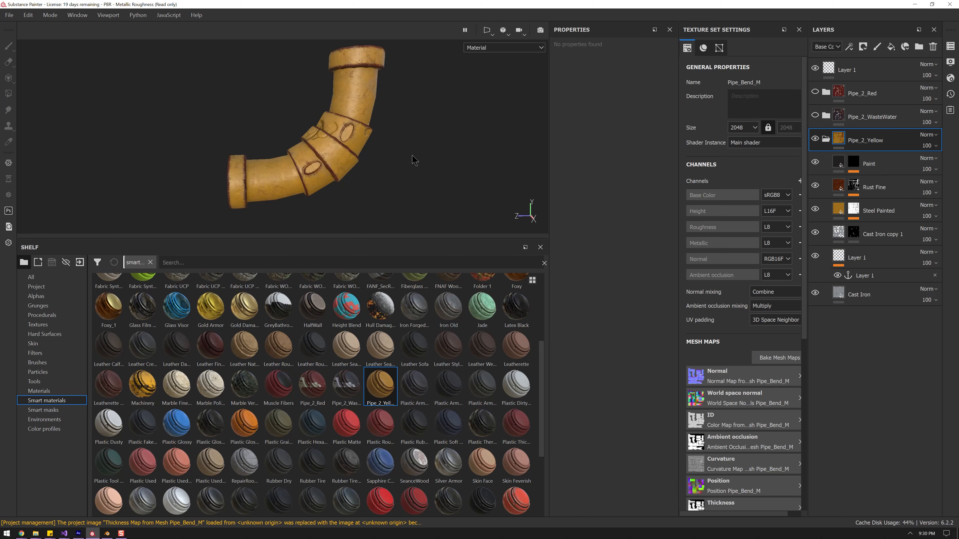
scroll(413, 156, up, 5)
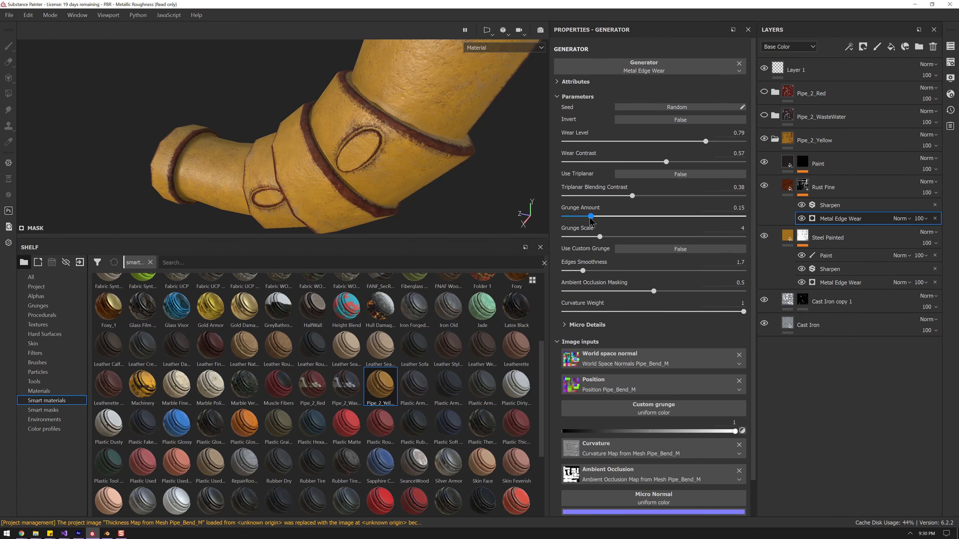
drag(590, 216, 609, 217)
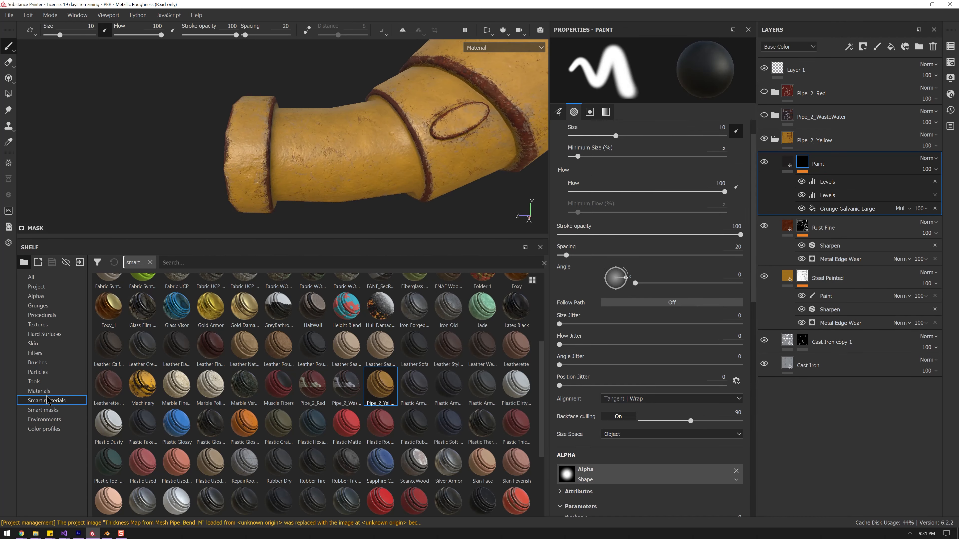
Choose the Font Han Sans alpha and stamp its lettering onto the yellow pipe bend through the Paint layer's mask
click(36, 296)
scroll(457, 364, down, 10)
scroll(457, 365, down, 3)
scroll(490, 355, up, 15)
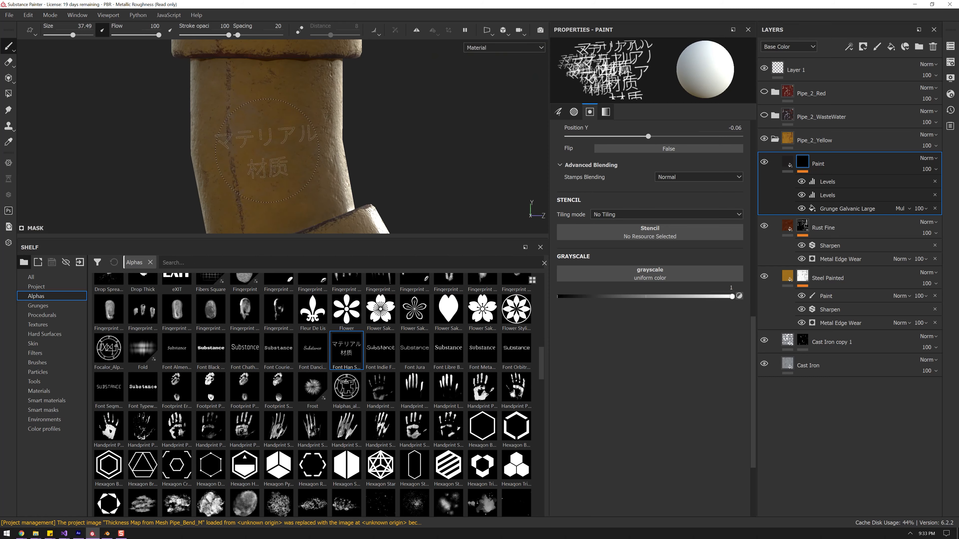
click(269, 151)
Search the smart materials for "rust"
click(47, 400)
click(250, 263)
text(rust)
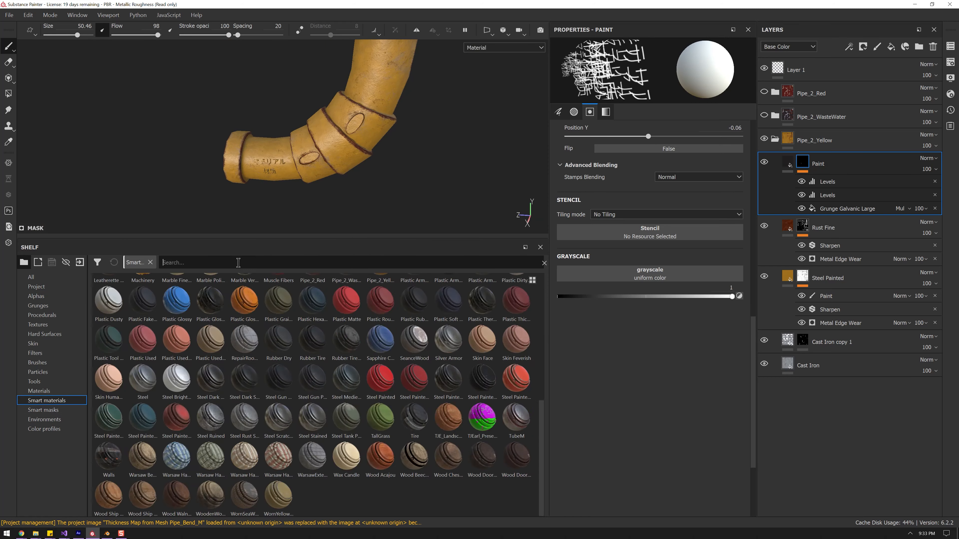
Search the materials for "rust" and try adding Rust Brown to the layer stack near the Paint layer
click(39, 391)
click(250, 263)
text(rust)
drag(312, 291, 840, 157)
alt+drag(401, 95, 397, 135)
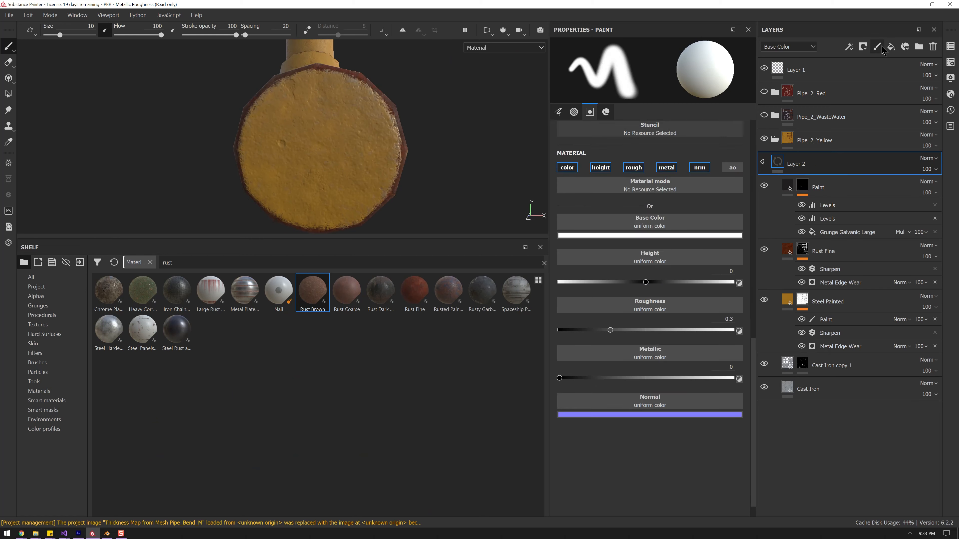
Try the Screw Bolt tool on a paint layer and look through its inner shape options
click(34, 382)
click(211, 332)
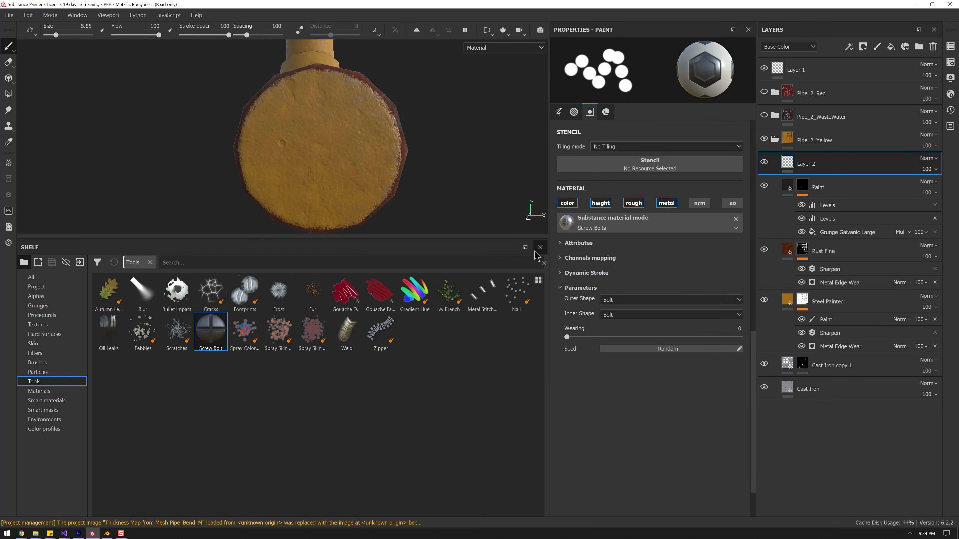
scroll(650, 265, up, 3)
click(657, 313)
key(Escape)
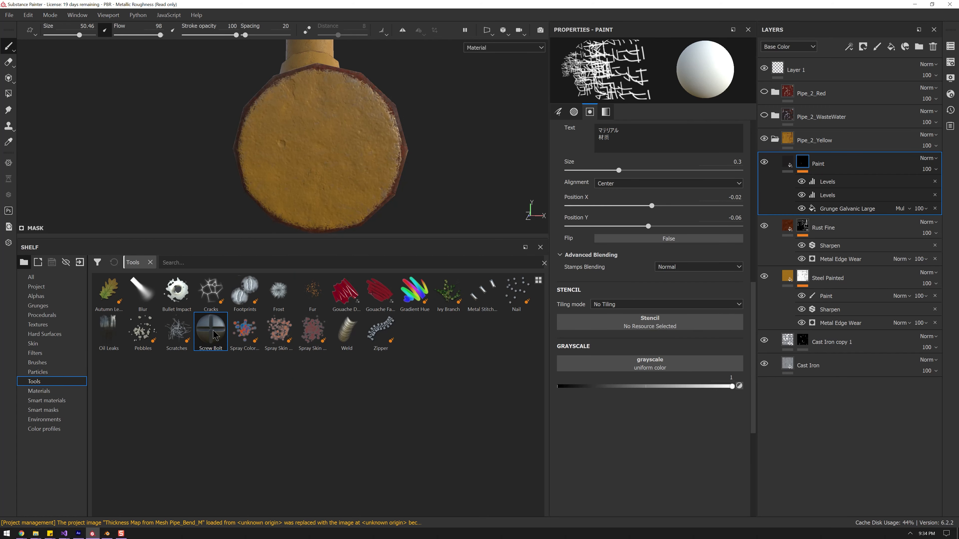
scroll(642, 328, up, 10)
scroll(365, 152, up, 5)
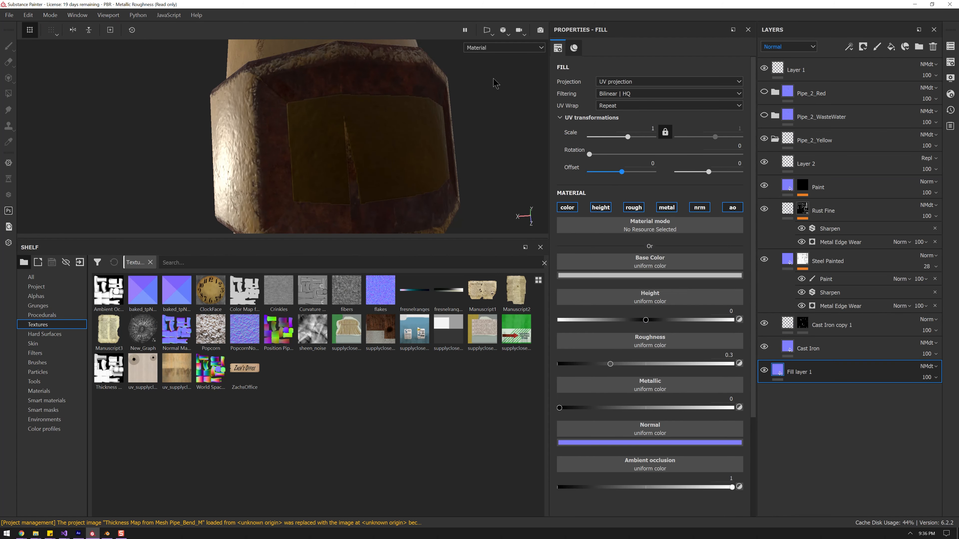
Assign the baked normal map of Pipe_Bend_M to the Normal channel of Fill layer 1
click(669, 263)
drag(173, 336, 651, 430)
click(737, 438)
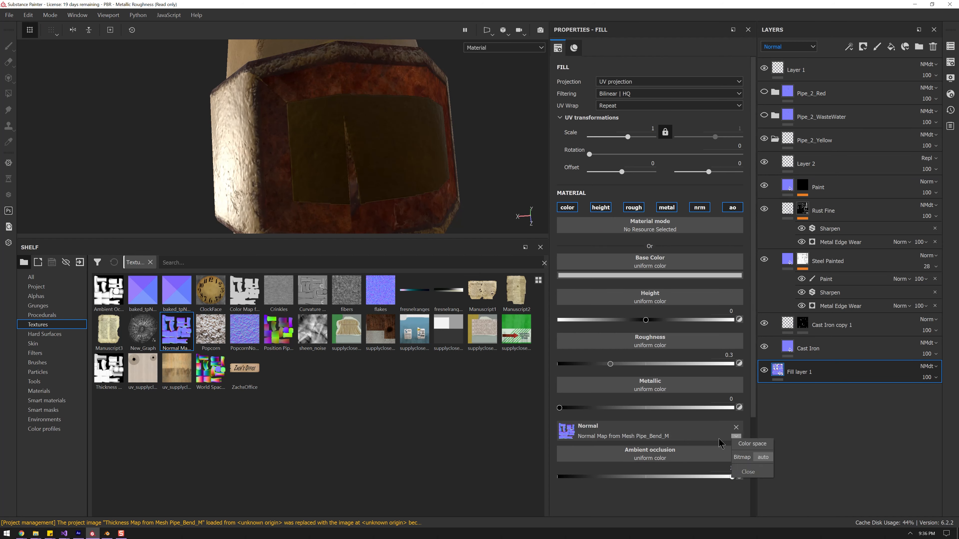
Turn off the ao, rough, color, height and metal channels of Fill layer 1, keeping only nrm
click(733, 207)
click(633, 207)
click(568, 208)
click(600, 207)
click(667, 207)
click(642, 82)
click(764, 371)
click(763, 371)
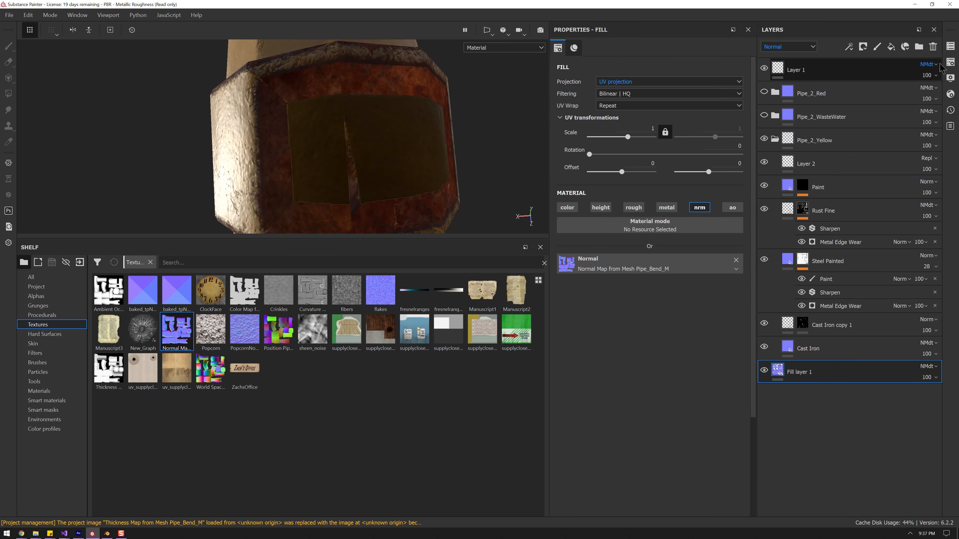
Reassign the Pipe_Bend_M mesh normal map to Fill layer 1's Normal channel
click(951, 63)
click(921, 344)
click(674, 381)
click(649, 264)
drag(176, 330, 637, 261)
Try the sRGB color space for Fill layer 1's normal map and check the effect on the pipe
click(736, 269)
click(763, 289)
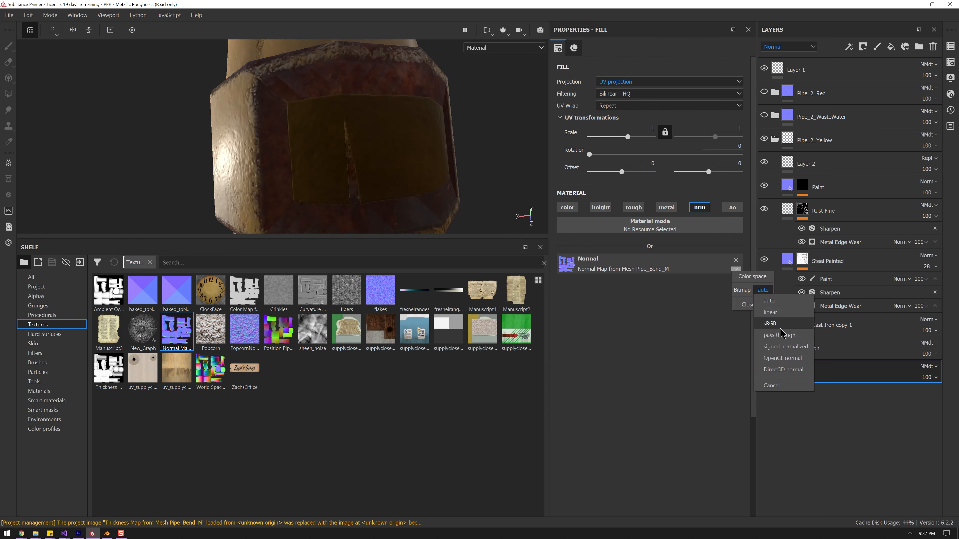
click(780, 329)
alt+drag(340, 110, 329, 125)
click(738, 273)
click(736, 269)
alt+drag(377, 87, 242, 174)
click(736, 269)
scroll(372, 190, down, 4)
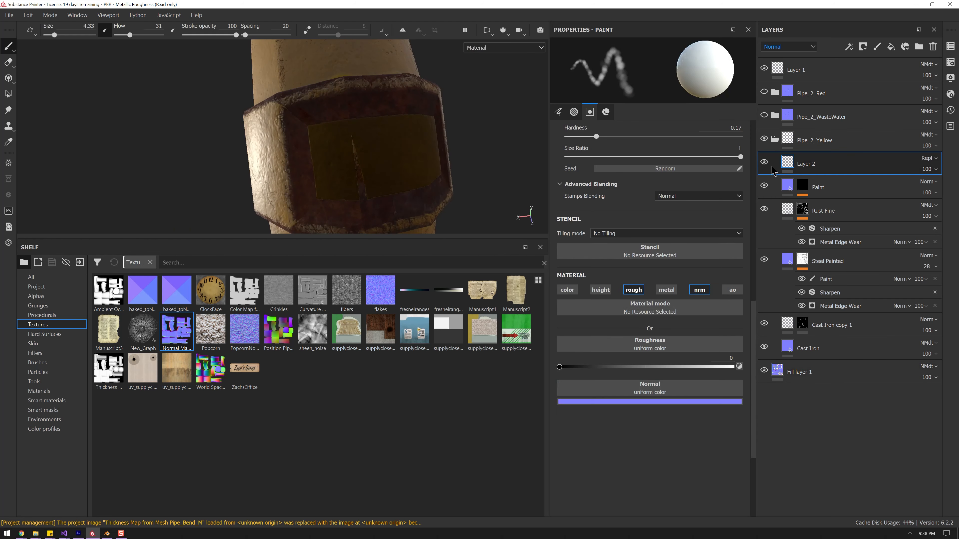
Display the Normal channel in the viewport and set Layer 2's normal blending mode to Normal
click(504, 48)
click(477, 89)
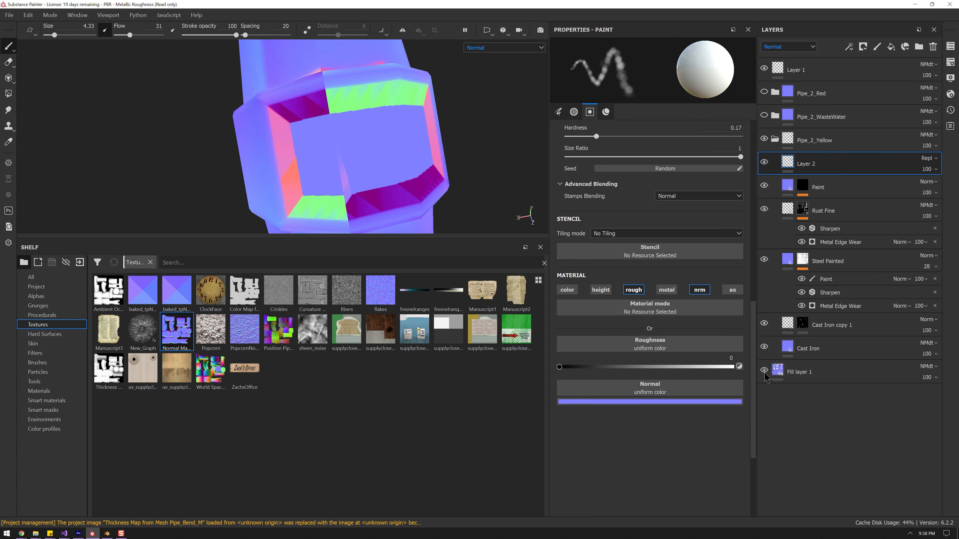
click(929, 158)
click(906, 168)
Turn off the rough channel of Layer 2's brush so it paints only normal information
alt+drag(349, 170, 370, 172)
scroll(369, 173, up, 2)
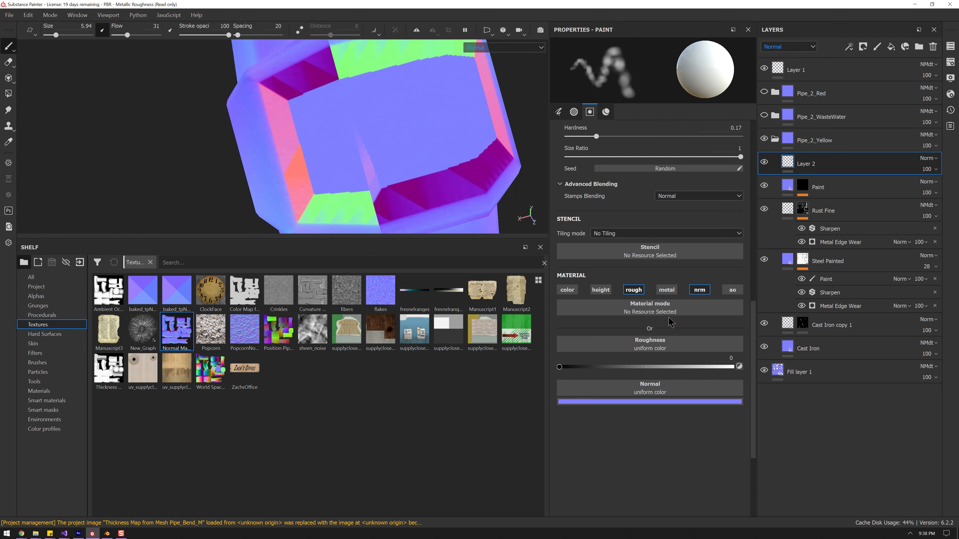
click(634, 290)
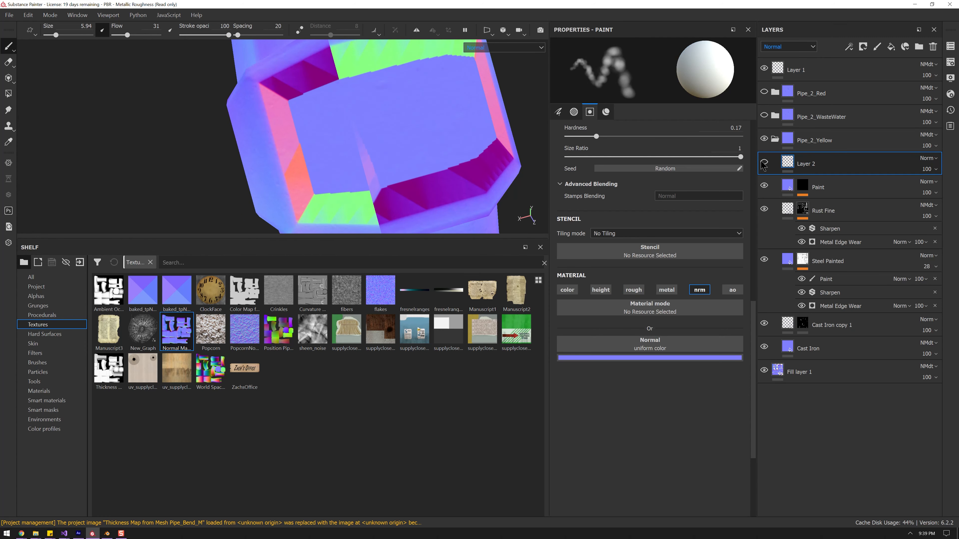
Add a normal-only fill layer above Layer 2, try other blending modes for it, and undo the last change
click(891, 47)
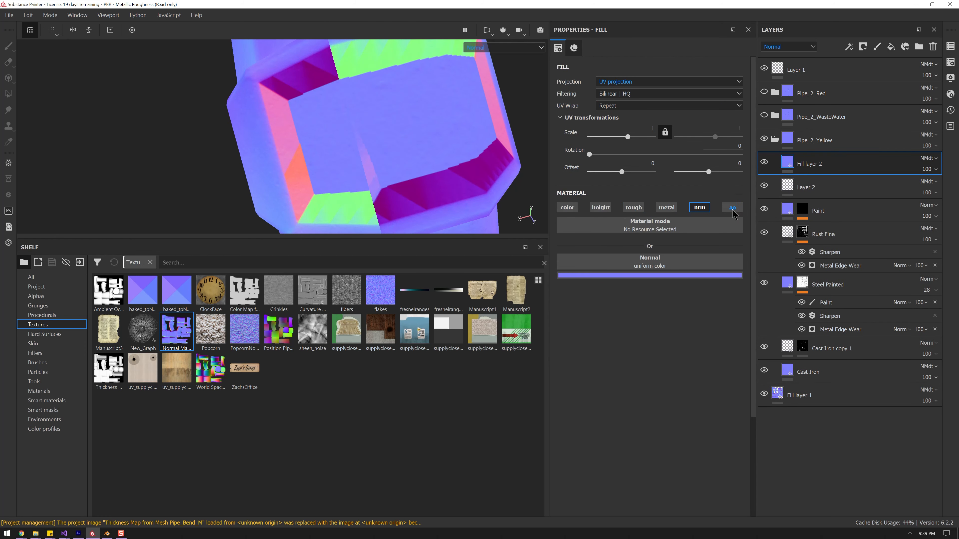
click(929, 157)
click(875, 420)
click(929, 158)
click(938, 353)
key(ctrl+z)
Move Fill layer 1 into the Pipe_2_Yellow folder beneath Cast Iron
right_click(901, 169)
click(836, 450)
mouse_move(835, 392)
mouse_down()
mouse_move(831, 144)
mouse_move(834, 395)
mouse_move(845, 375)
mouse_up()
click(950, 61)
click(659, 349)
Try a white mask and different blending modes, including Normal map detail, on Fill layer 2
click(929, 158)
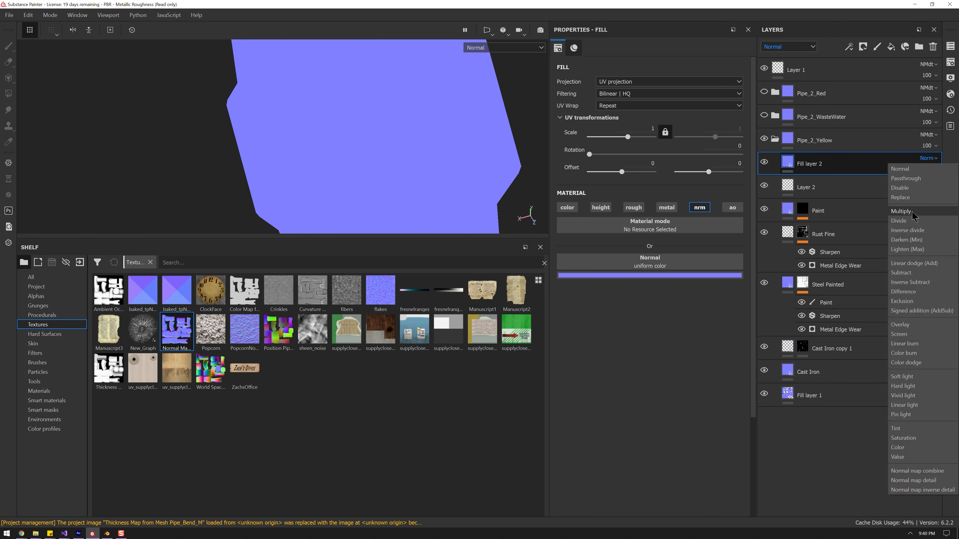
click(916, 480)
click(931, 159)
right_click(827, 164)
click(848, 6)
click(929, 158)
click(922, 170)
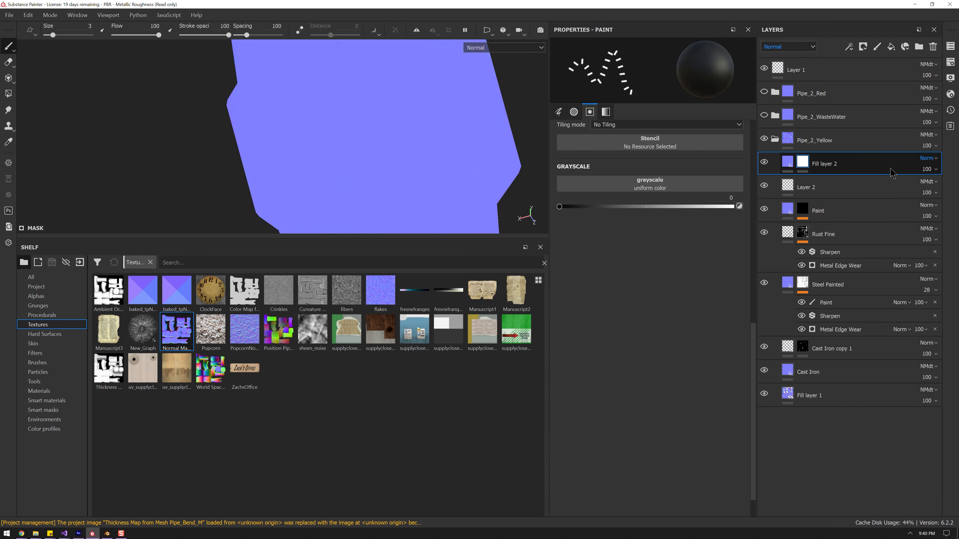
Give Fill layer 2 a black mask and paint over the streak on the recessed panel, checking it in Material view
right_click(805, 164)
click(827, 15)
mouse_move(358, 132)
mouse_down()
mouse_move(364, 184)
mouse_move(389, 151)
mouse_move(355, 154)
mouse_up()
key(m)
click(766, 396)
click(766, 395)
scroll(355, 154, down, 8)
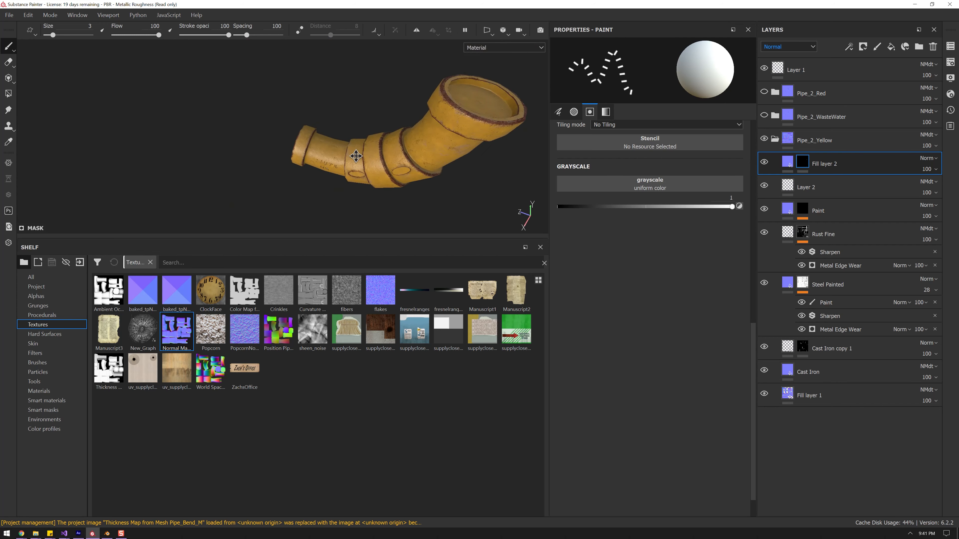
Open the texture export and create a Pipe_Bent folder inside Textures for the output directory
click(9, 15)
click(41, 177)
click(605, 141)
double_click(588, 148)
right_click(332, 200)
click(406, 283)
text(Pipe_Bend)
key(Return)
Create a Pipe_Bent_Yellow subfolder inside Pipe_Bent and select it as the output directory
double_click(336, 146)
right_click(337, 168)
click(458, 273)
text(Yellow)
click(590, 420)
Export the yellow textures with the Unity 2019_4_X Standard Shader template at size 2048
click(260, 99)
click(228, 99)
click(504, 153)
scroll(506, 199, down, 5)
scroll(506, 199, up, 3)
click(504, 189)
click(482, 183)
click(480, 193)
click(723, 444)
click(745, 78)
Show Pipe_2_WasteWater instead of Pipe_2_Yellow and hide the Paint layer inside its folder
click(764, 138)
click(764, 116)
click(775, 140)
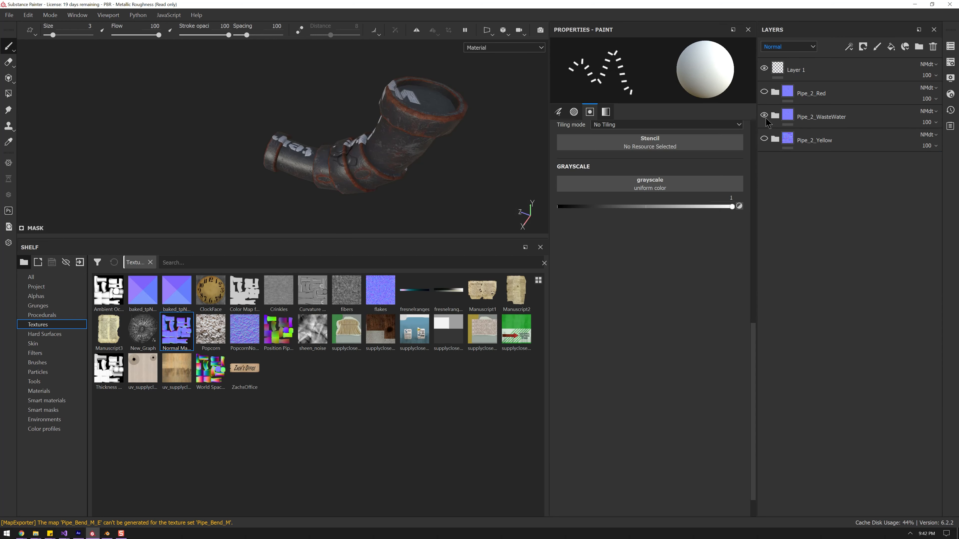
alt+drag(423, 113, 388, 131)
click(776, 115)
click(764, 139)
mouse_move(431, 185)
alt+mouse_down()
mouse_move(370, 168)
mouse_move(372, 180)
alt+mouse_up()
Rename the texture set as Pipe_Bend_Gray
click(9, 15)
click(9, 15)
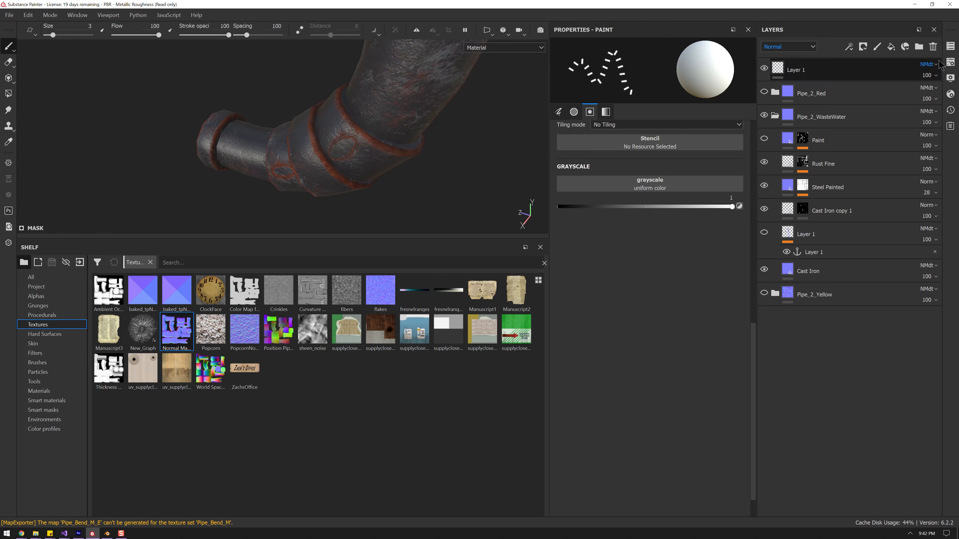
click(951, 47)
double_click(778, 76)
drag(771, 78, 791, 74)
text(Gray)
key(Return)
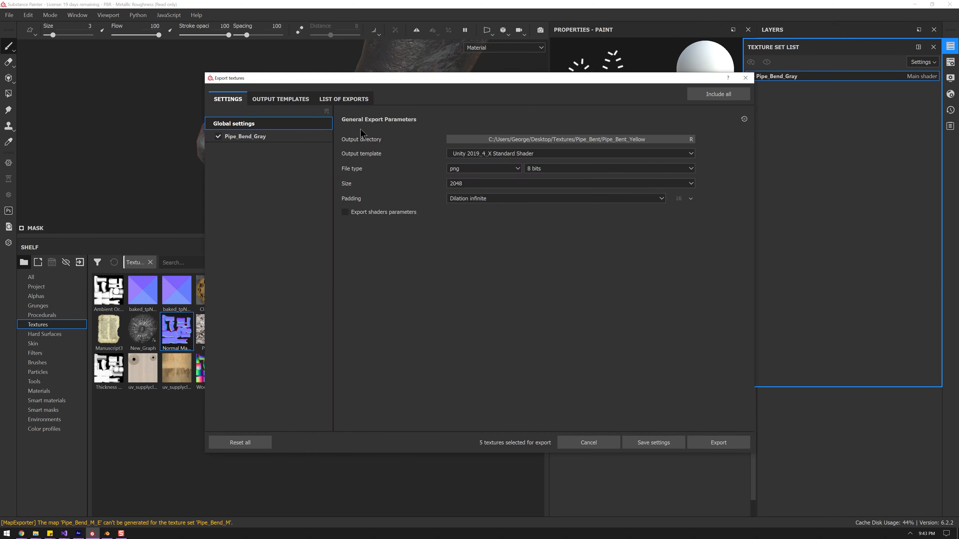
Export the gray variant's textures into a new Pipe_Bend_Gray folder
click(482, 139)
text(Pipe_Bend_Gray)
key(Return)
click(593, 420)
click(720, 442)
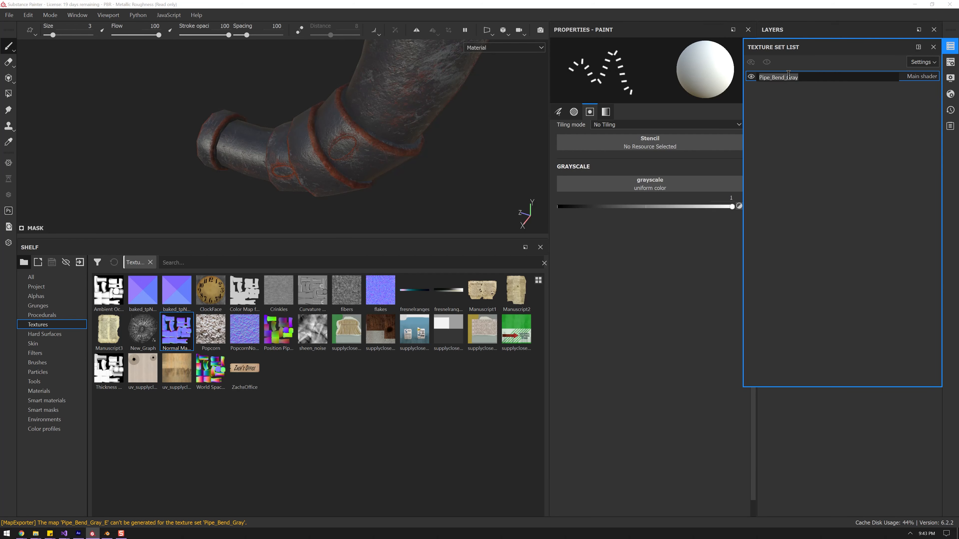
Confirm the texture set's new name, Pipe_Bend_Red, and export the red variant into a new Pipe_Bend_Red folder
key(Return)
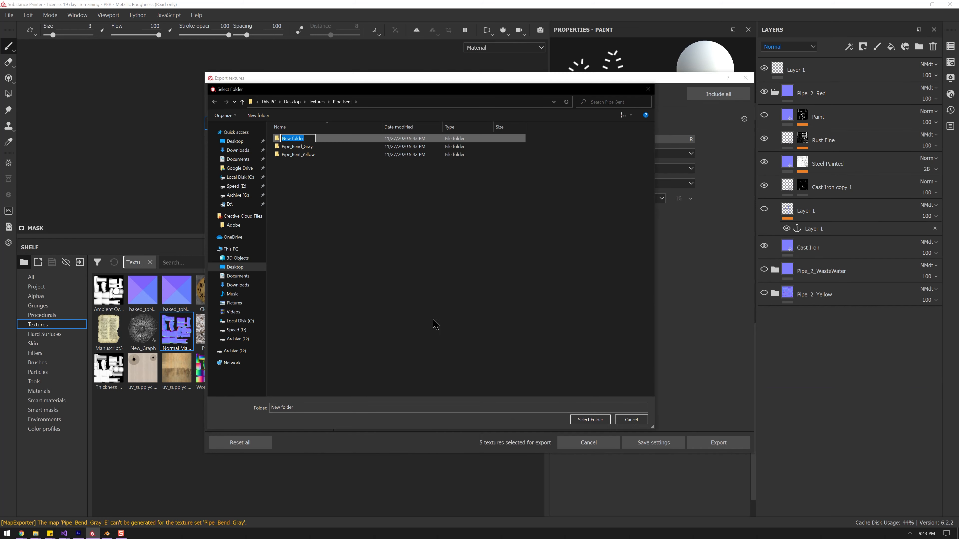
text(Pipe_Bend_Red)
key(Return)
key(Return)
click(590, 420)
click(714, 438)
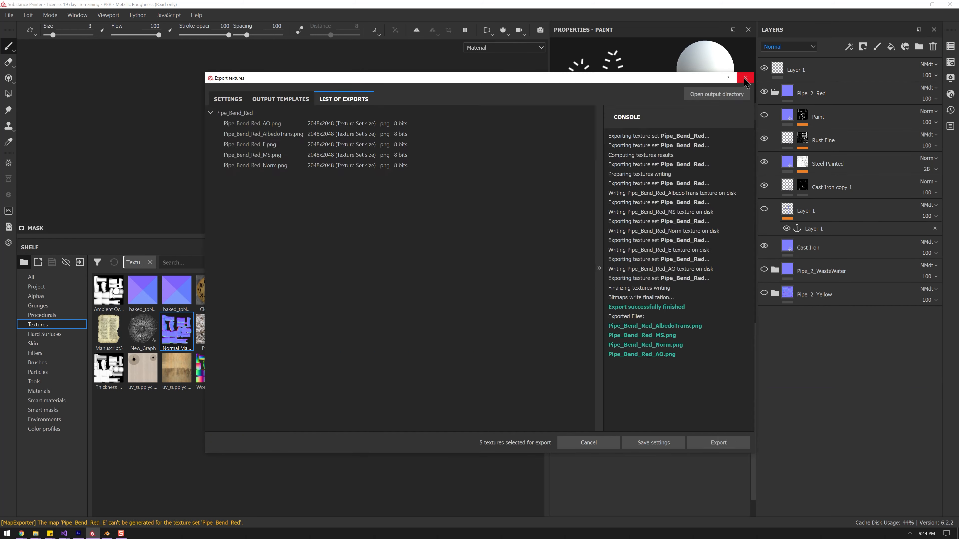
Close the texture export and switch to File Explorer
click(745, 78)
click(36, 533)
click(34, 518)
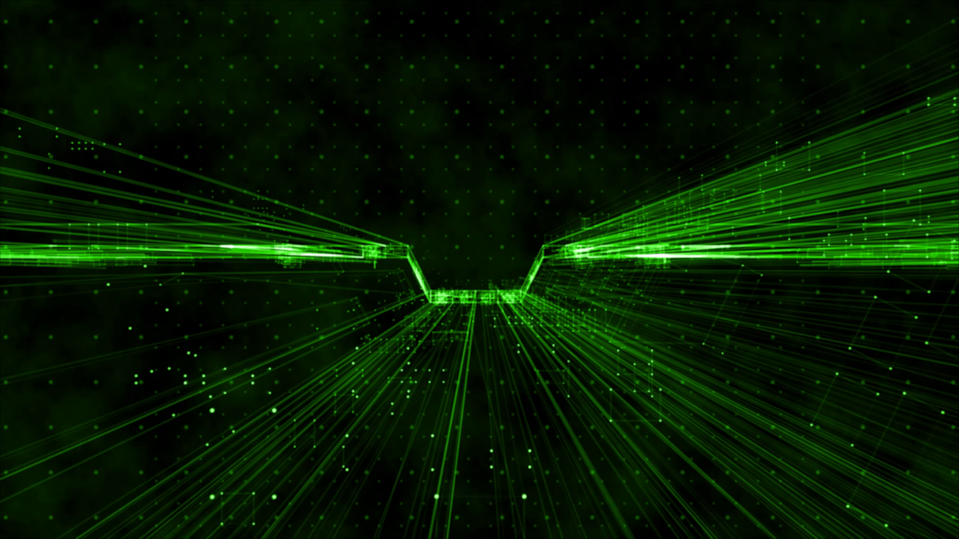